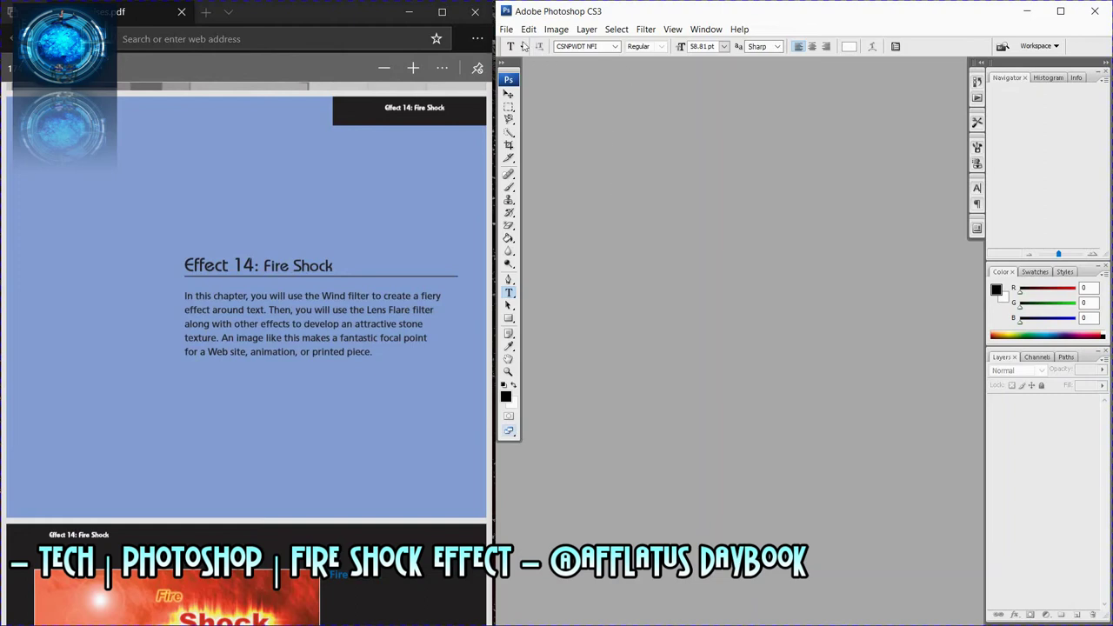
# Bring the Fire Shock tutorial PDF forward and scroll through its example images.
pyautogui.click(414, 188)
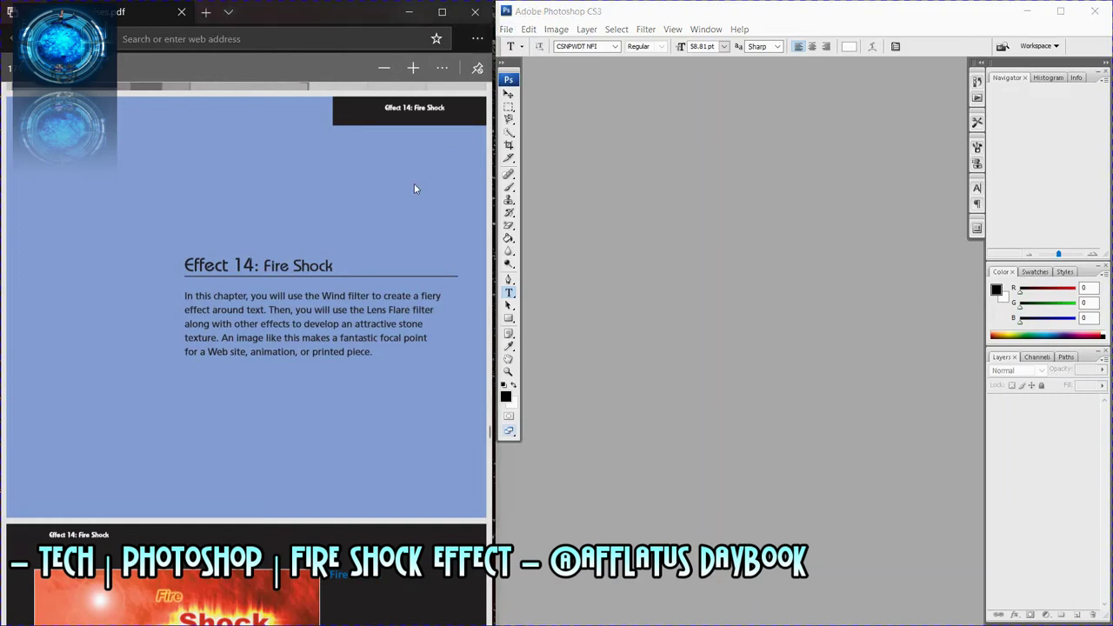
pyautogui.scroll(-1, 415, 188)
pyautogui.scroll(-1, 414, 189)
pyautogui.scroll(-2, 411, 191)
pyautogui.scroll(-2, 410, 190)
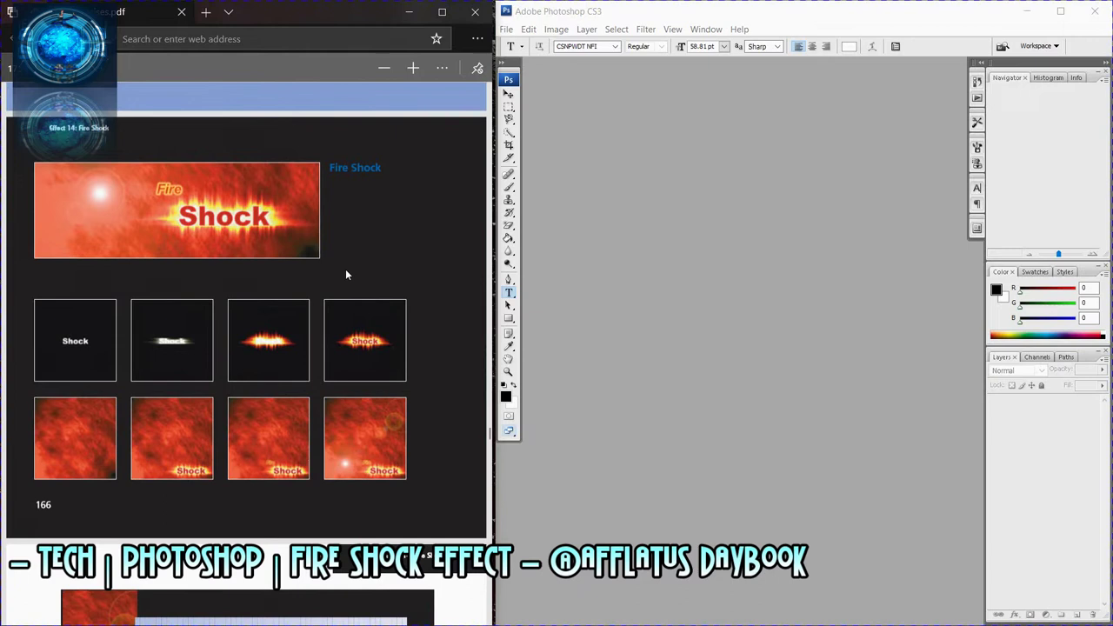
pyautogui.scroll(-1, 346, 274)
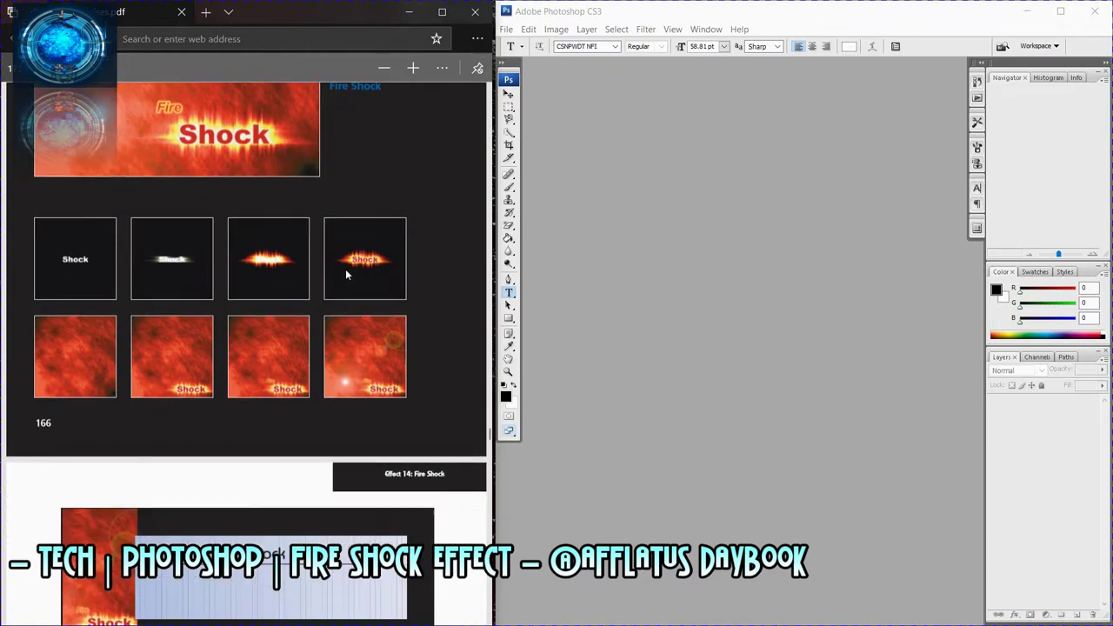
pyautogui.scroll(-1, 345, 275)
pyautogui.scroll(-2, 345, 277)
pyautogui.scroll(-1, 344, 278)
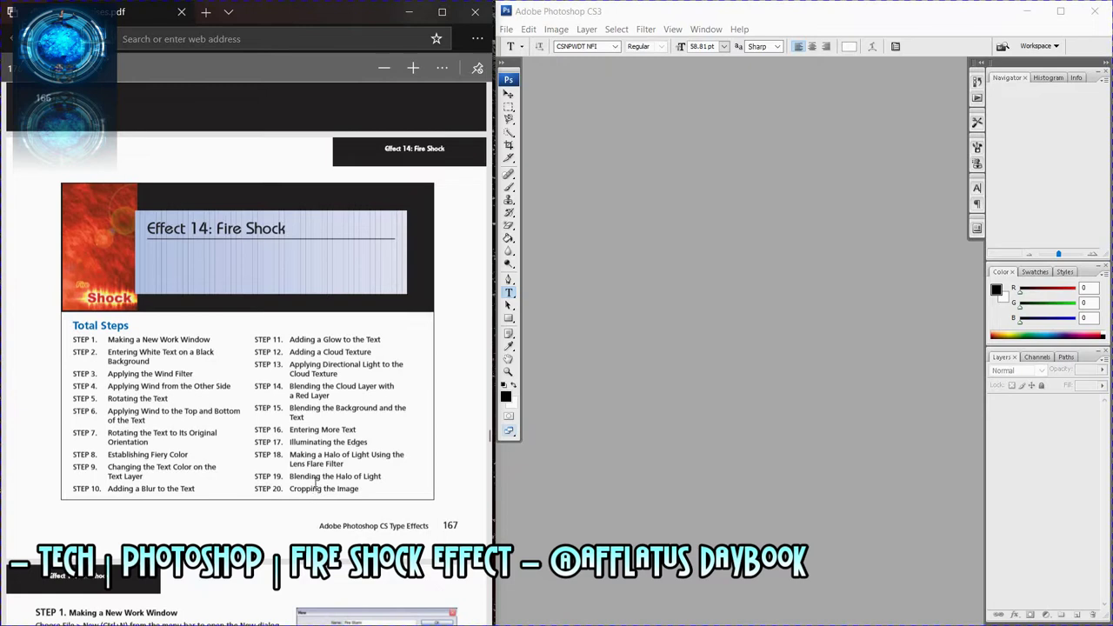
# Scroll past the Total Steps list to the Step 1 and Step 2 instructions.
pyautogui.scroll(-1, 316, 483)
pyautogui.scroll(-2, 316, 483)
pyautogui.scroll(-2, 316, 482)
pyautogui.scroll(-1, 315, 482)
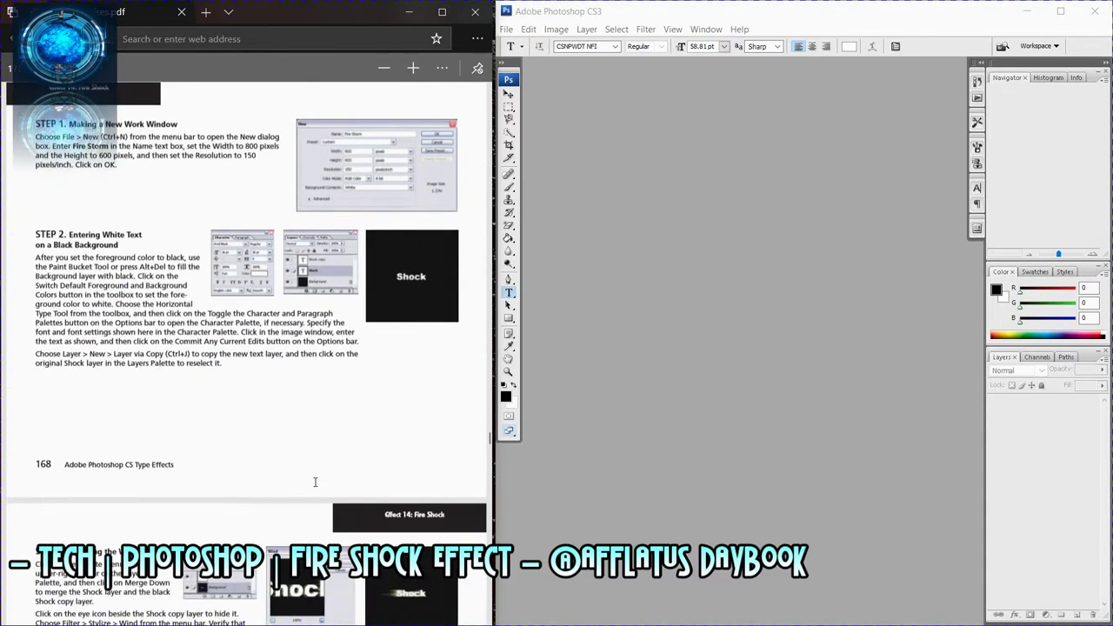
pyautogui.scroll(1, 316, 482)
pyautogui.scroll(-1, 316, 482)
pyautogui.click(510, 29)
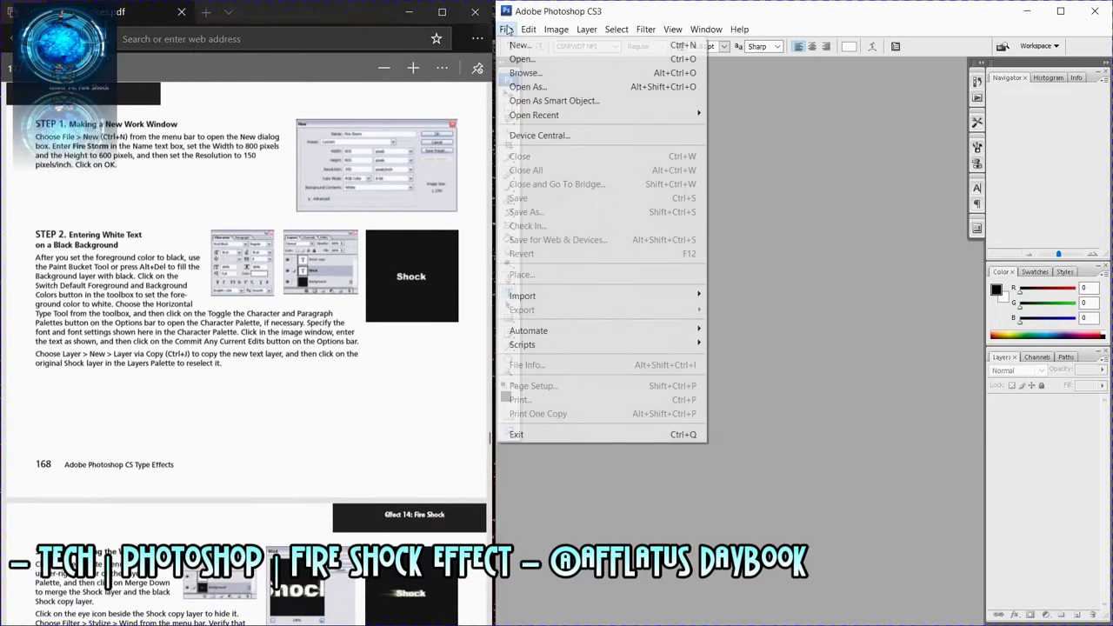
# Create an 800 × 600 px, 150 ppi document named 'Fire Shock' and enlarge its window.
pyautogui.click(519, 44)
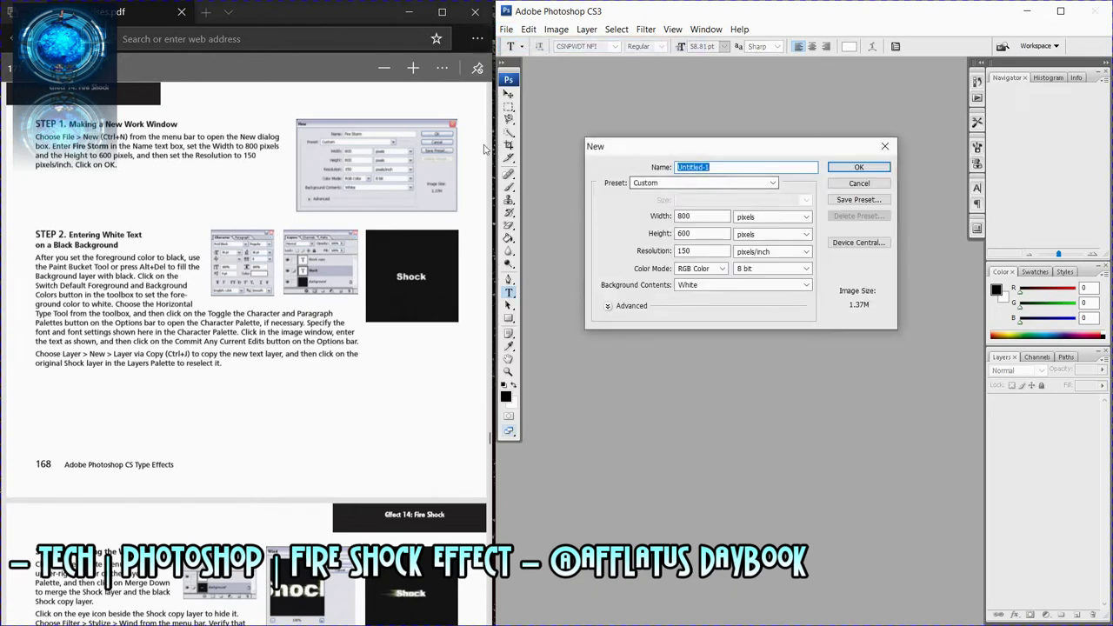
pyautogui.write('Fire')
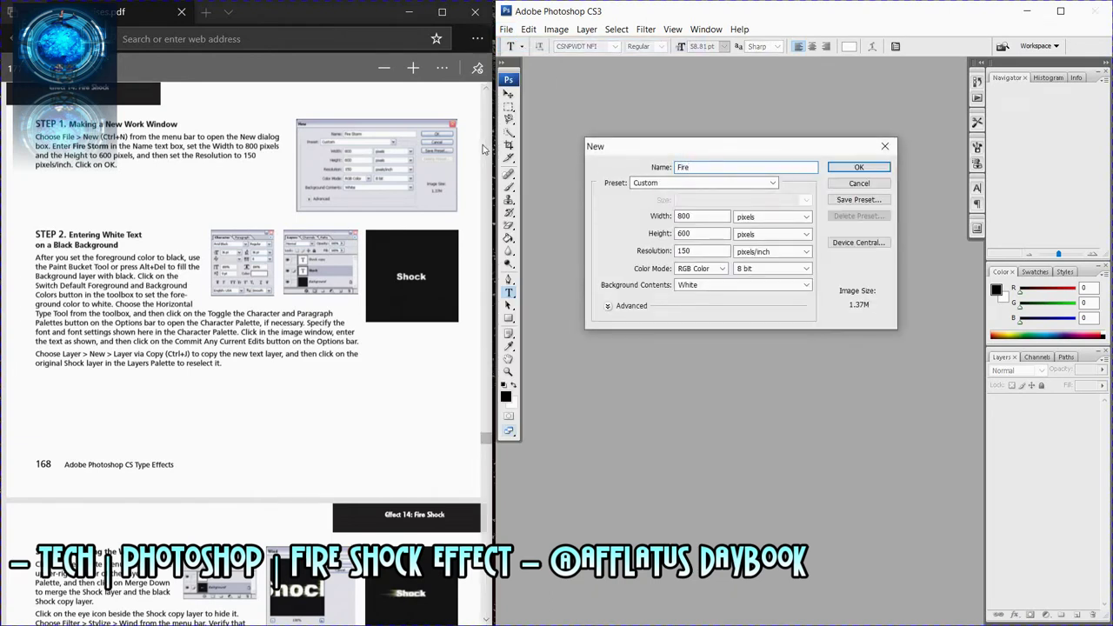
pyautogui.write(' Shcok')
pyautogui.press('BackSpace')
pyautogui.press('BackSpace')
pyautogui.write('ck')
pyautogui.click(857, 166)
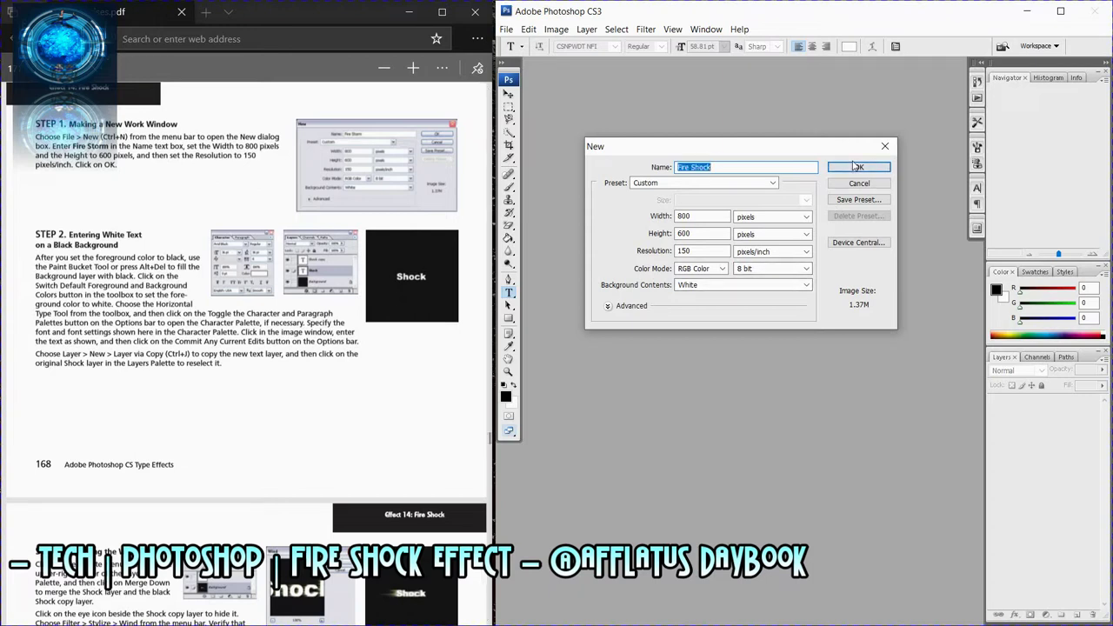
pyautogui.click(854, 167)
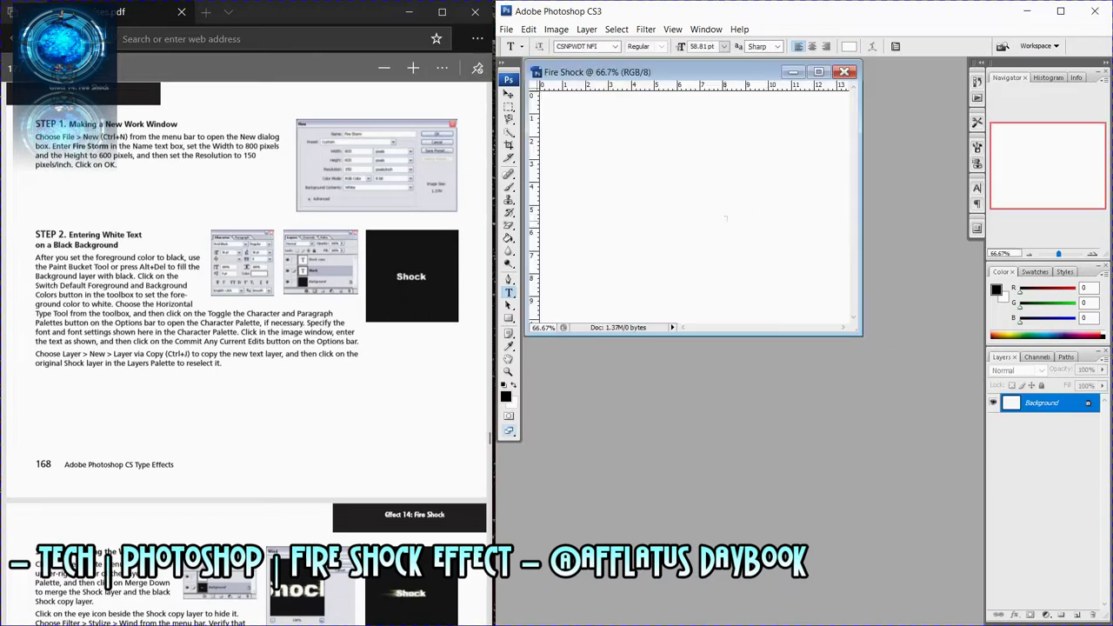
pyautogui.moveTo(856, 331); pyautogui.dragTo(896, 403)
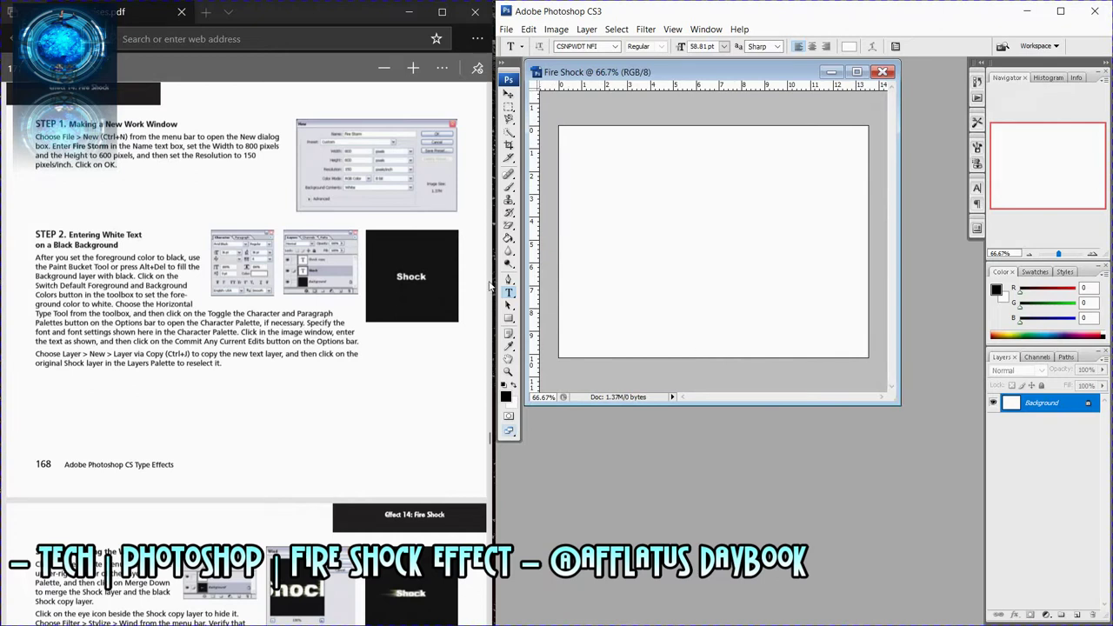
# Fill the white canvas solid black with the Paint Bucket Tool.
pyautogui.click(511, 238)
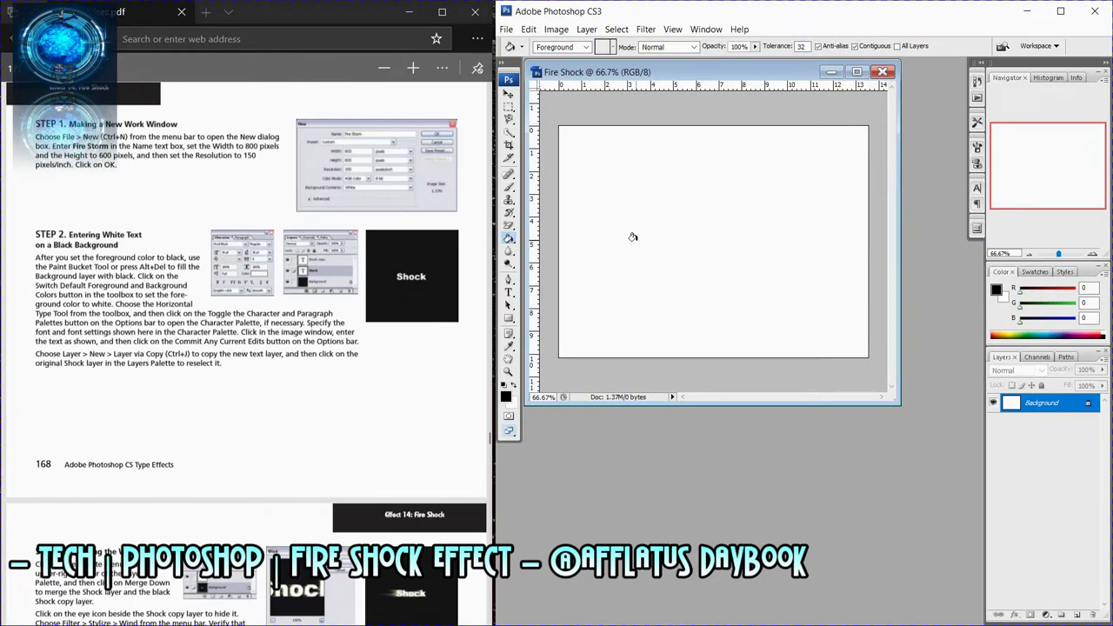
pyautogui.click(512, 240)
pyautogui.click(645, 212)
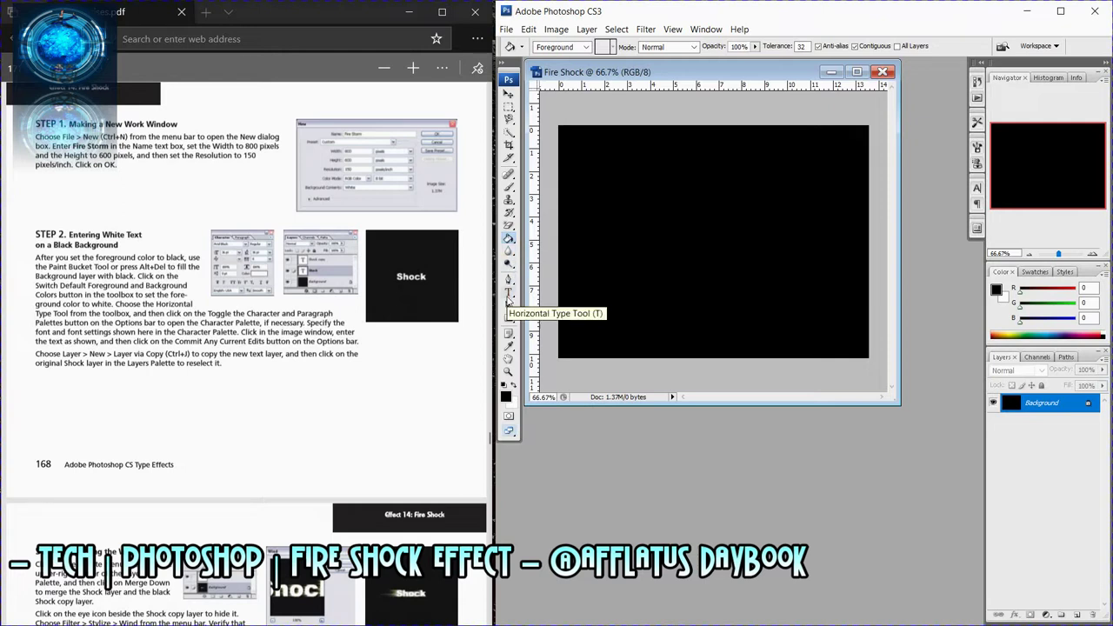
pyautogui.click(977, 188)
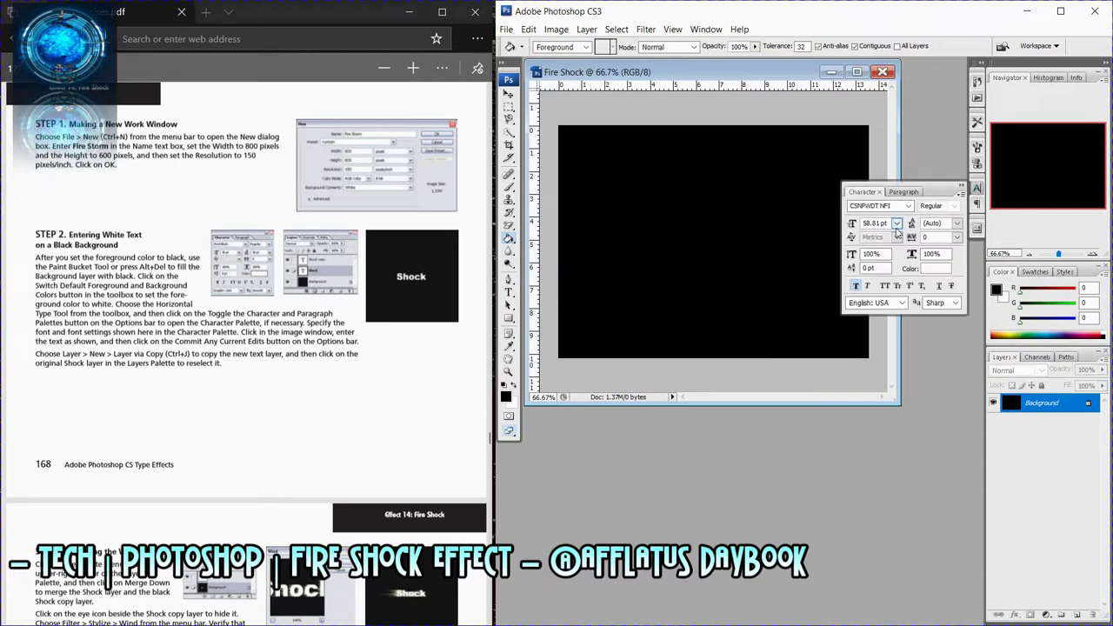
# Type white 'Shock' text on the black canvas and commit it.
pyautogui.click(509, 293)
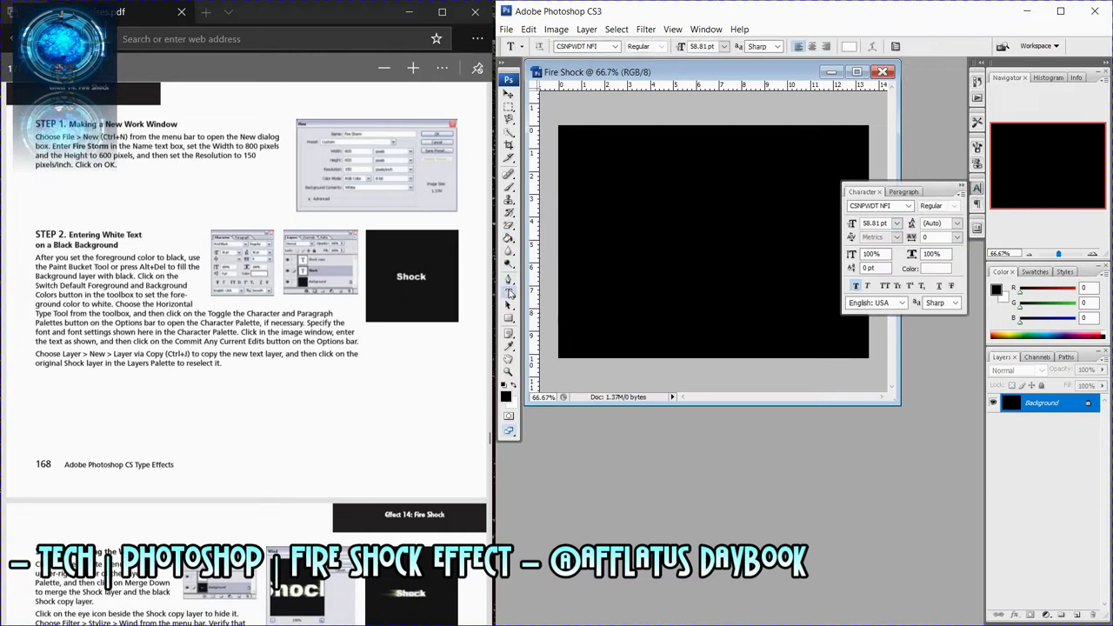
pyautogui.click(515, 391)
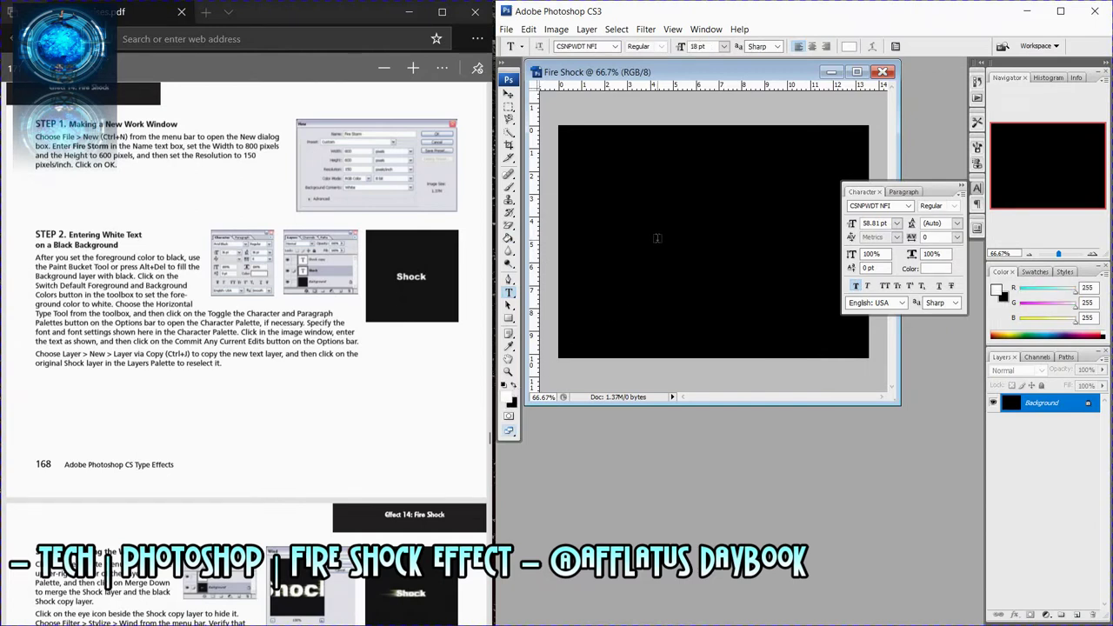
pyautogui.click(687, 210)
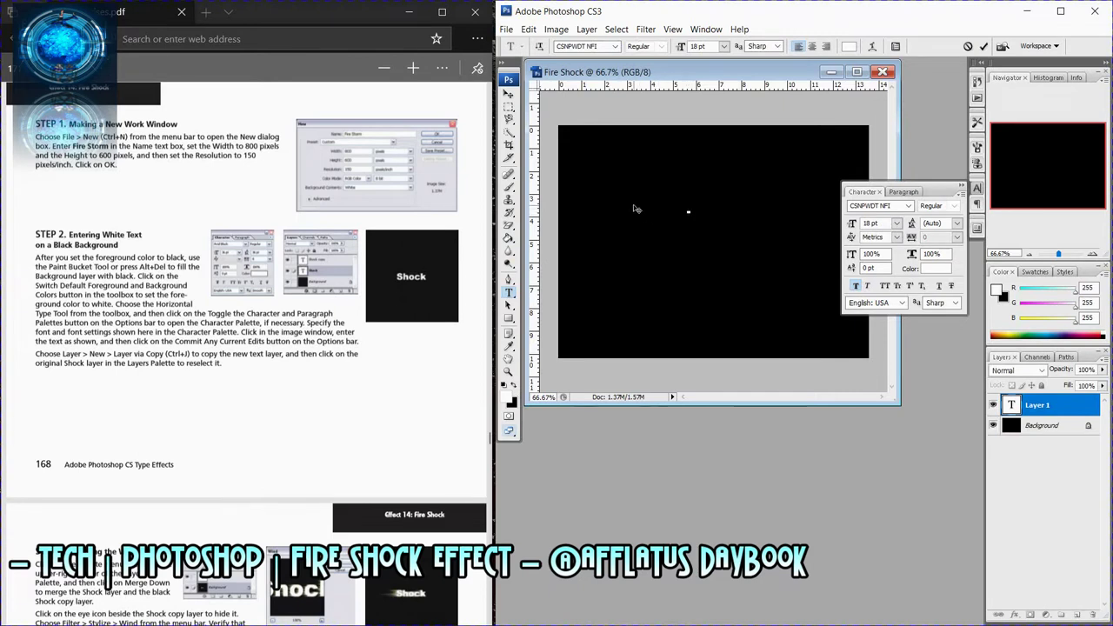
pyautogui.write('Shock')
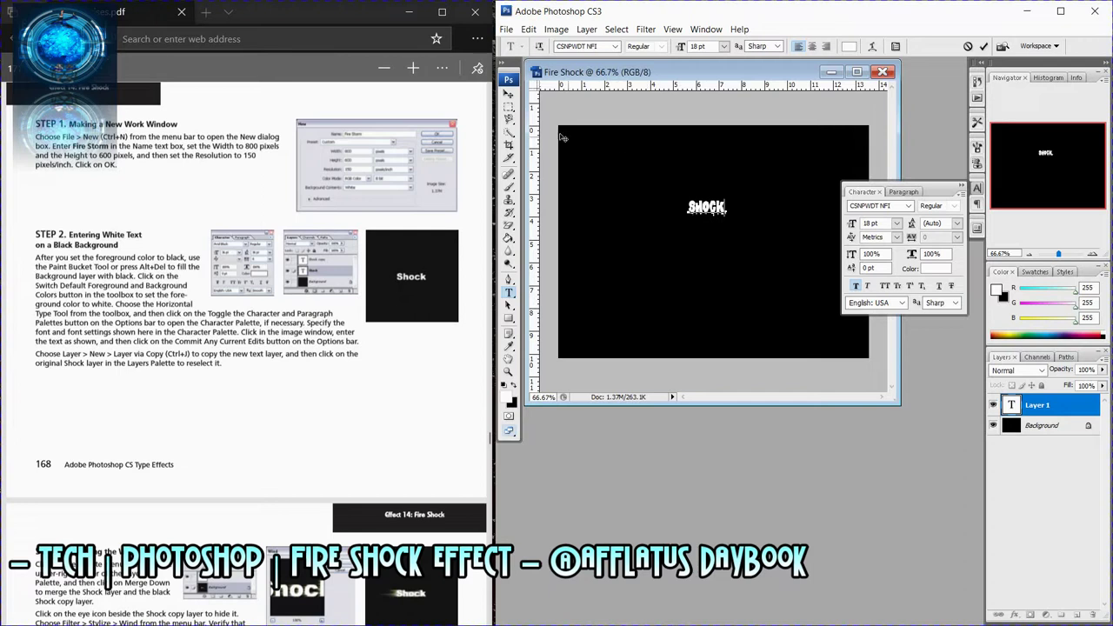
pyautogui.click(509, 94)
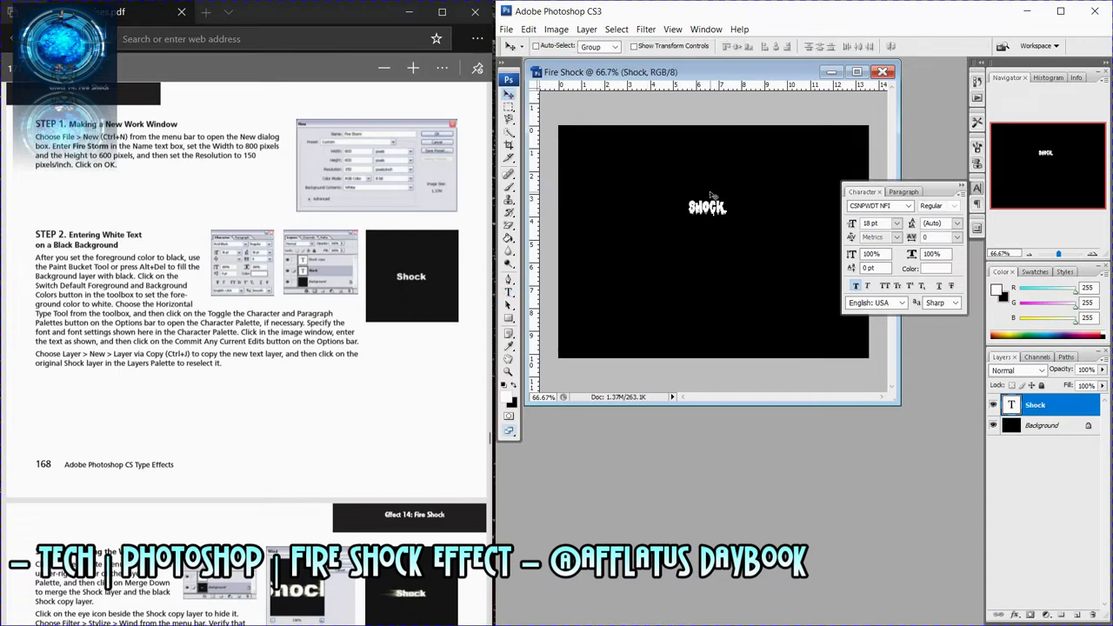
# Scale the SHOCK text to about double size and nudge it toward the centre.
pyautogui.hotkey('ctrl', 't')
pyautogui.moveTo(728, 215)
pyautogui.mouseDown()
pyautogui.moveTo(778, 230)
pyautogui.moveTo(769, 224)
pyautogui.mouseUp()
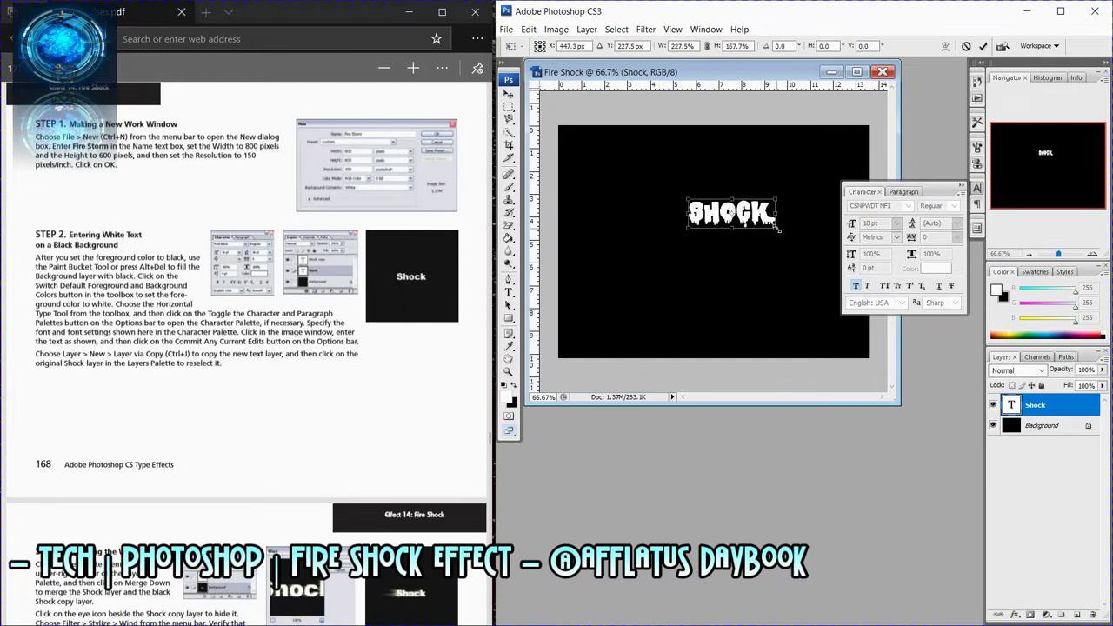
pyautogui.moveTo(731, 214); pyautogui.dragTo(744, 231)
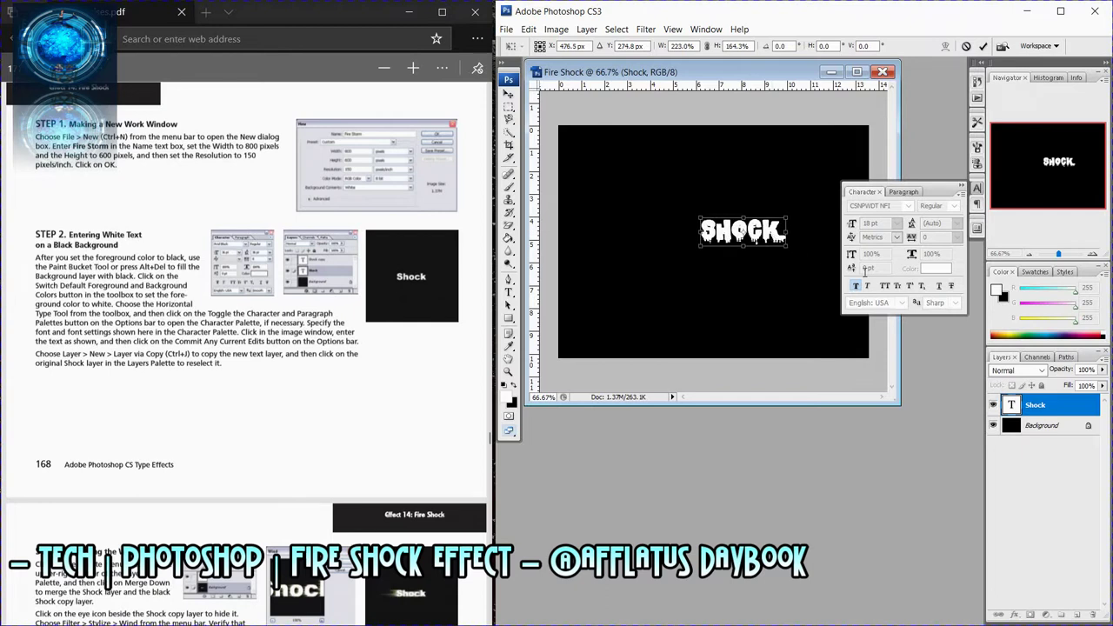
pyautogui.press('Return')
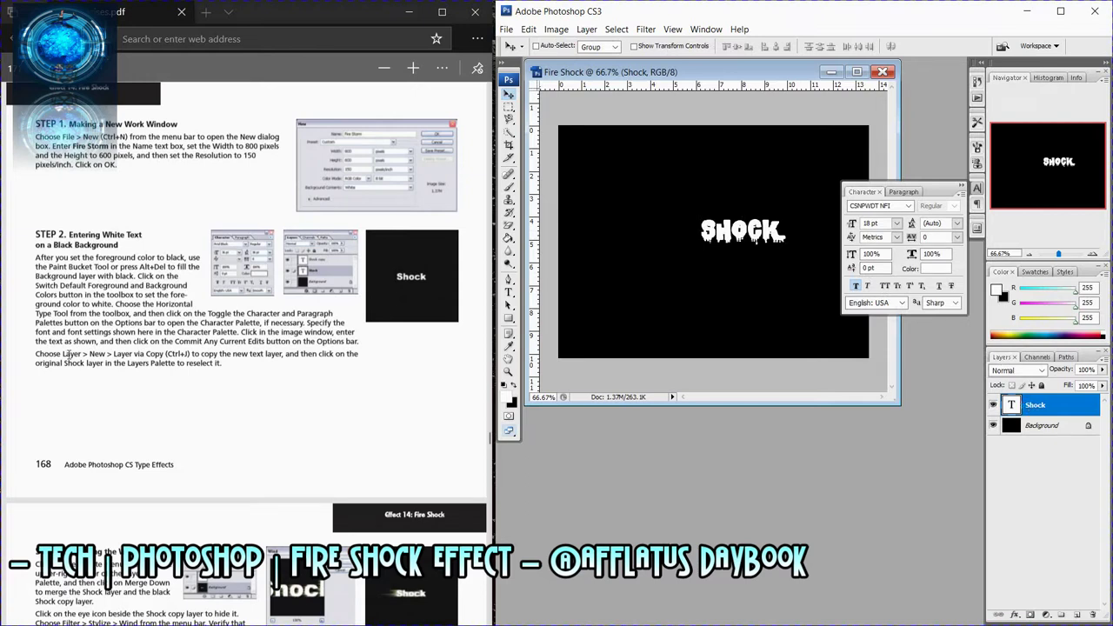
pyautogui.moveTo(63, 354); pyautogui.dragTo(190, 354)
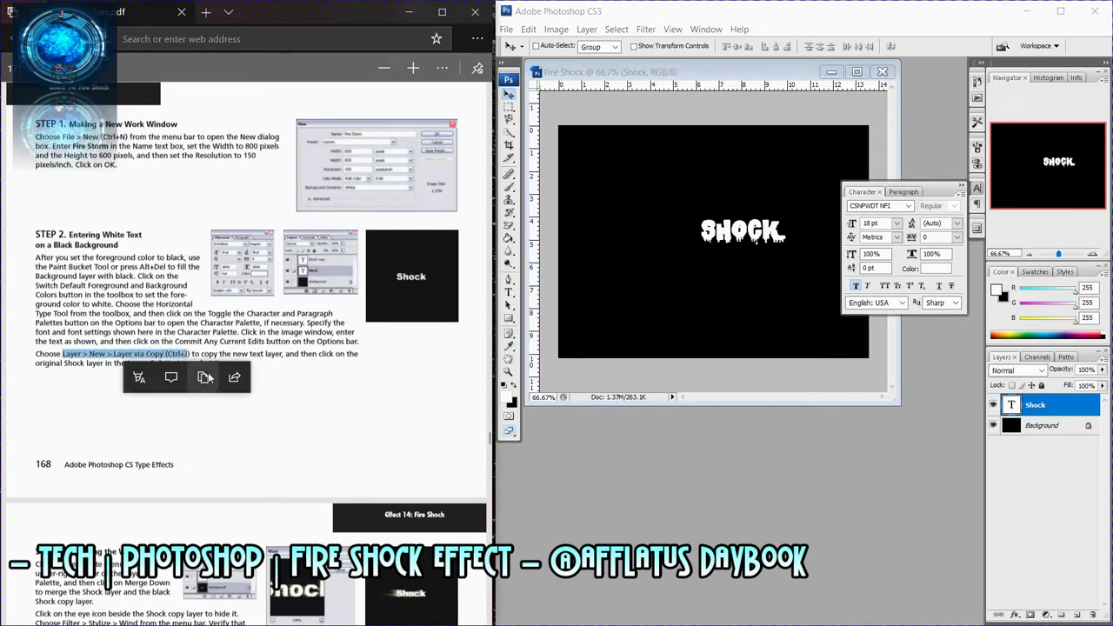
# Duplicate the Shock text layer as Shock copy and read the next tutorial step.
pyautogui.click(763, 235)
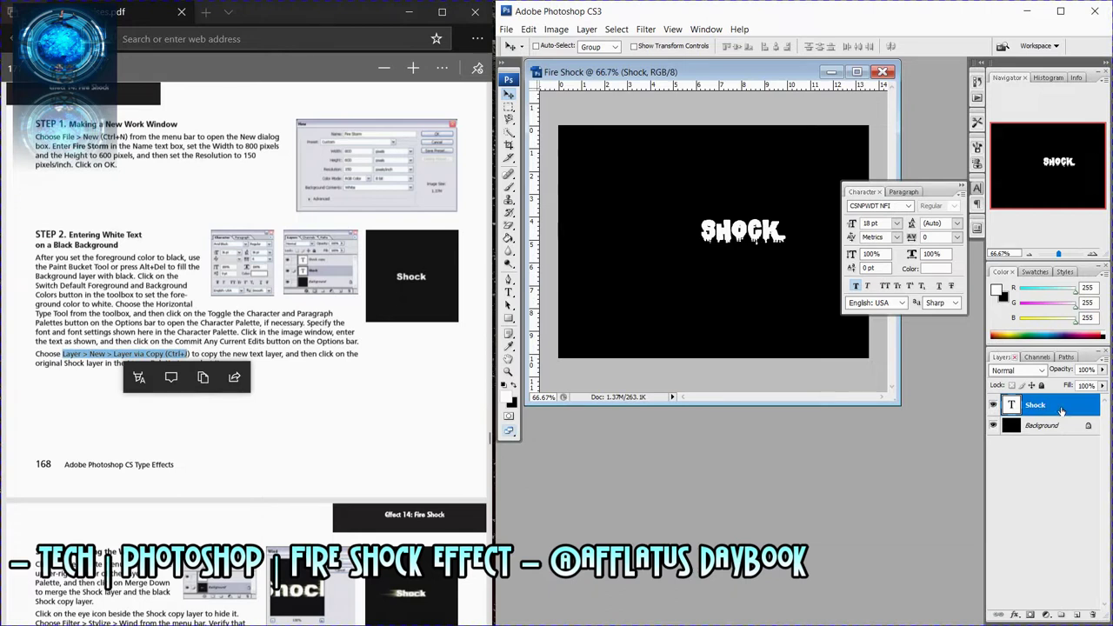
pyautogui.hotkey('ctrl', 'j')
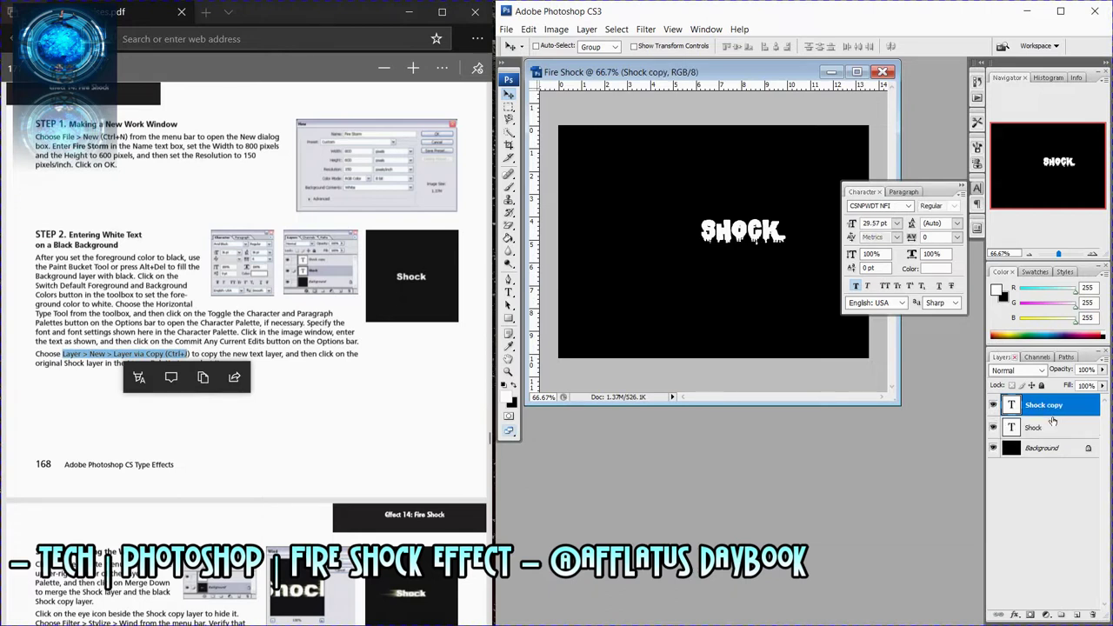
pyautogui.click(315, 347)
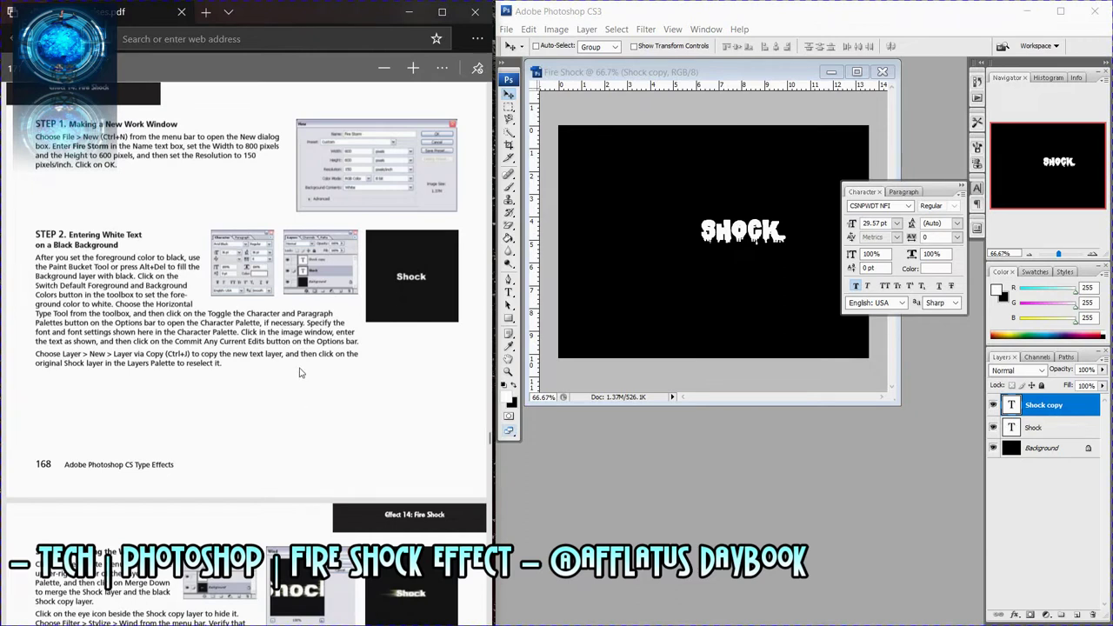
pyautogui.scroll(-2, 301, 353)
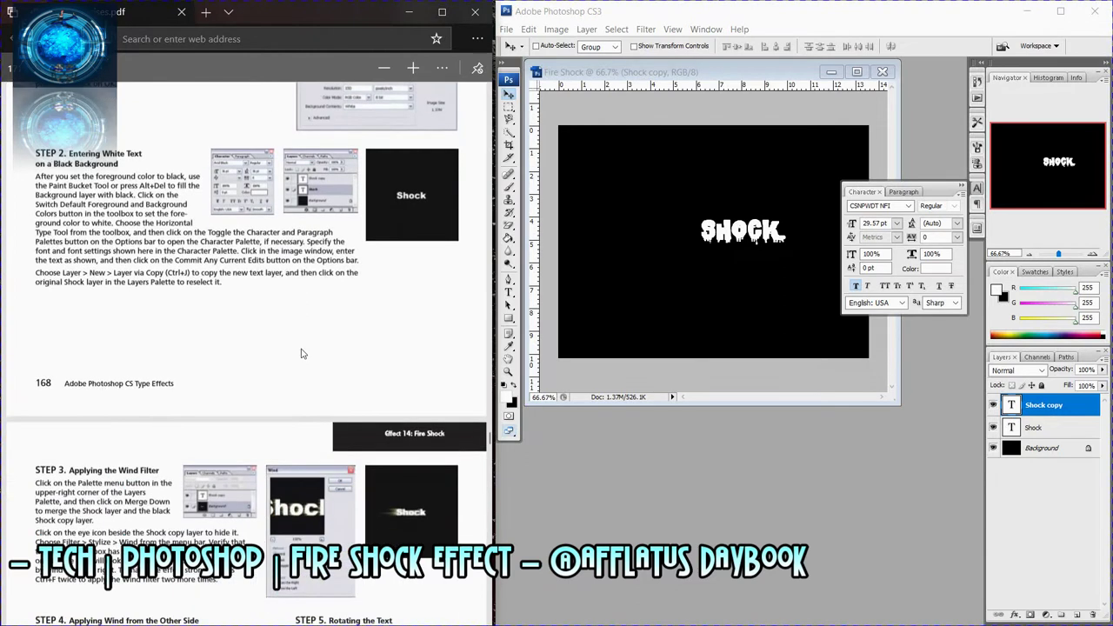
pyautogui.scroll(-5, 301, 353)
pyautogui.scroll(-2, 301, 353)
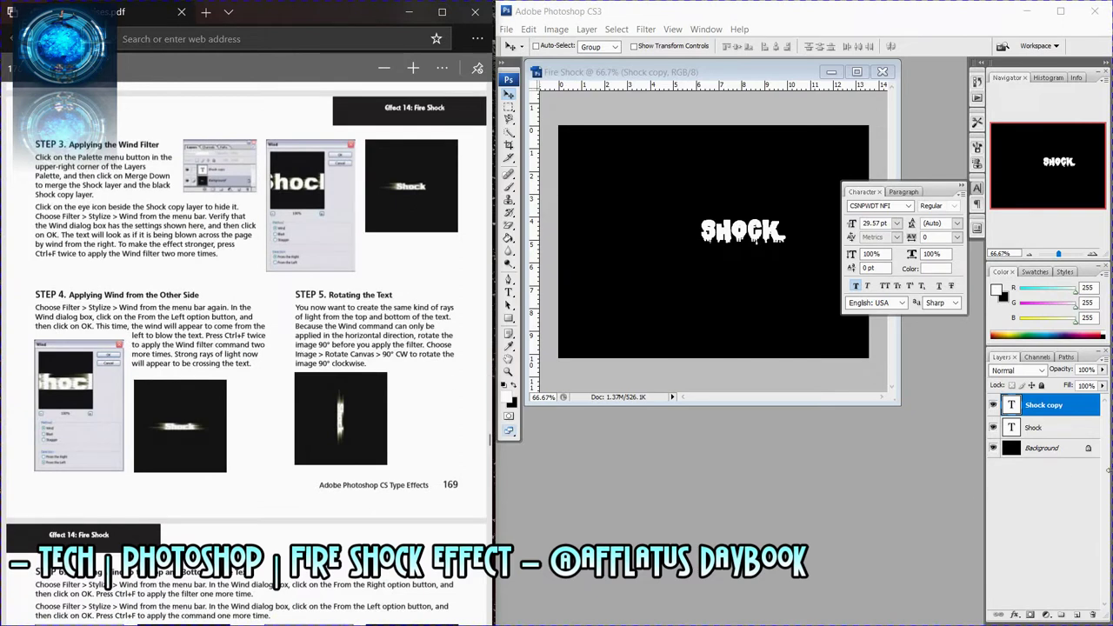
# Rasterize the Shock layer and merge it down into the black Background.
pyautogui.click(1063, 428)
pyautogui.click(1063, 429)
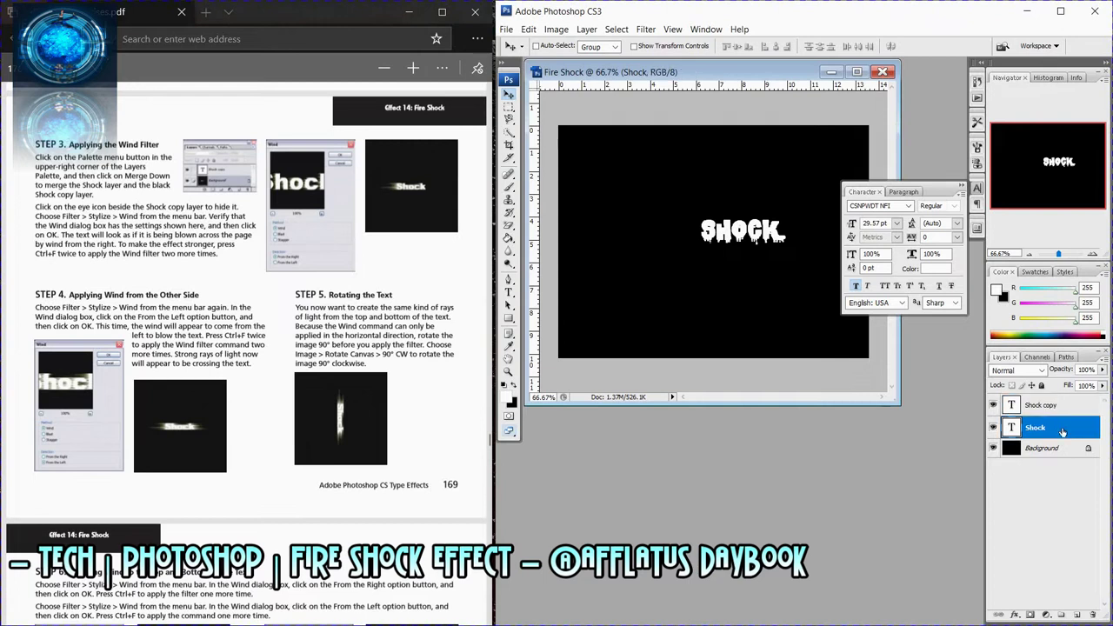
pyautogui.rightClick(1063, 431)
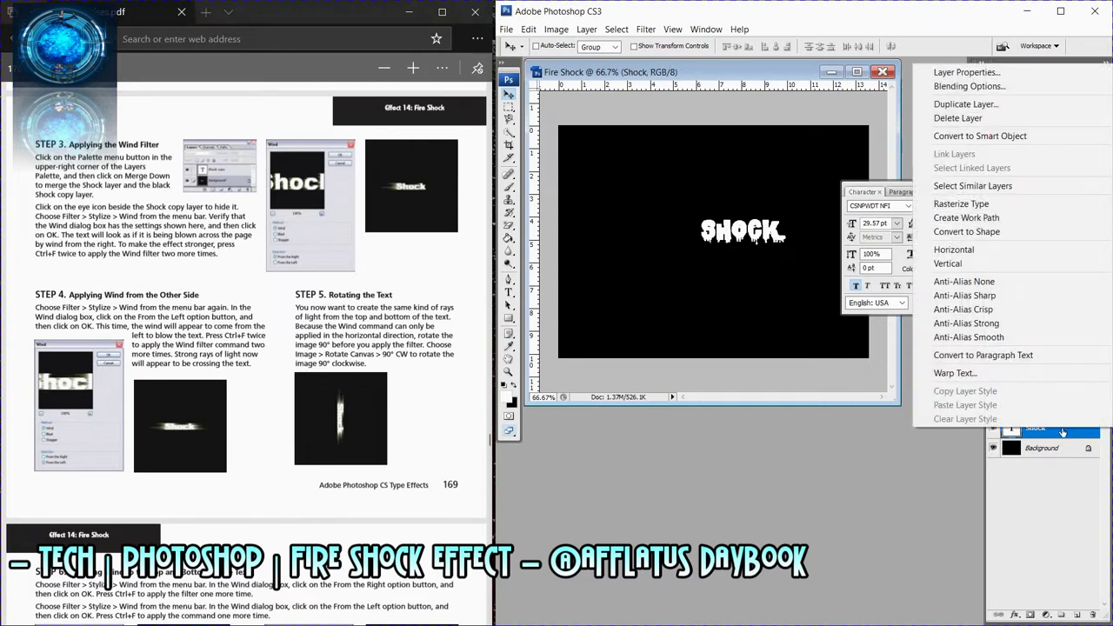
pyautogui.click(1002, 203)
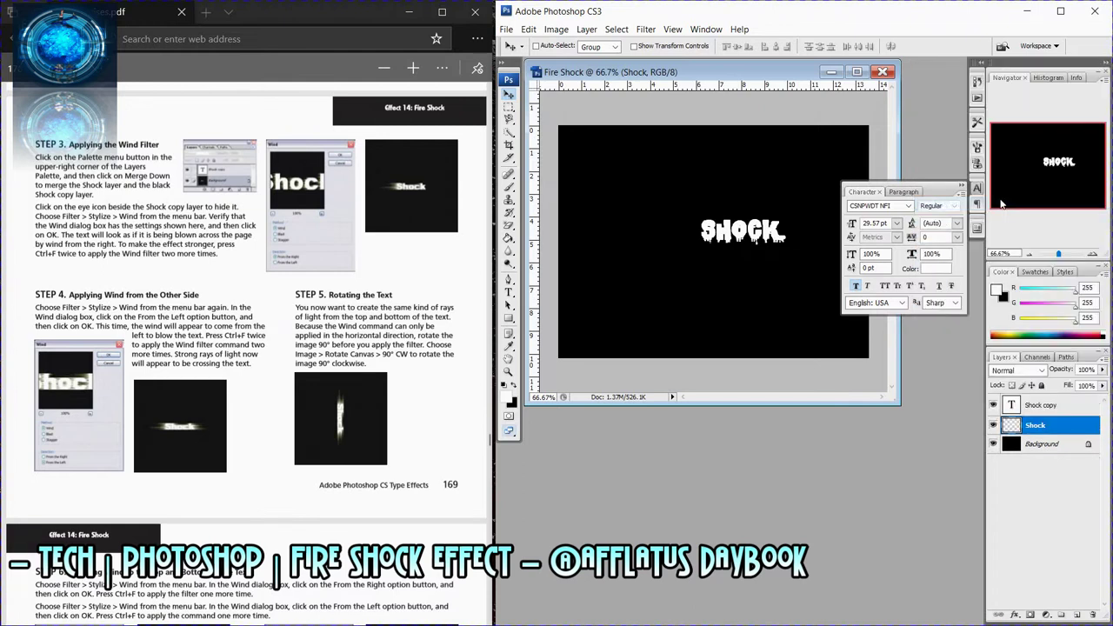
pyautogui.rightClick(1059, 426)
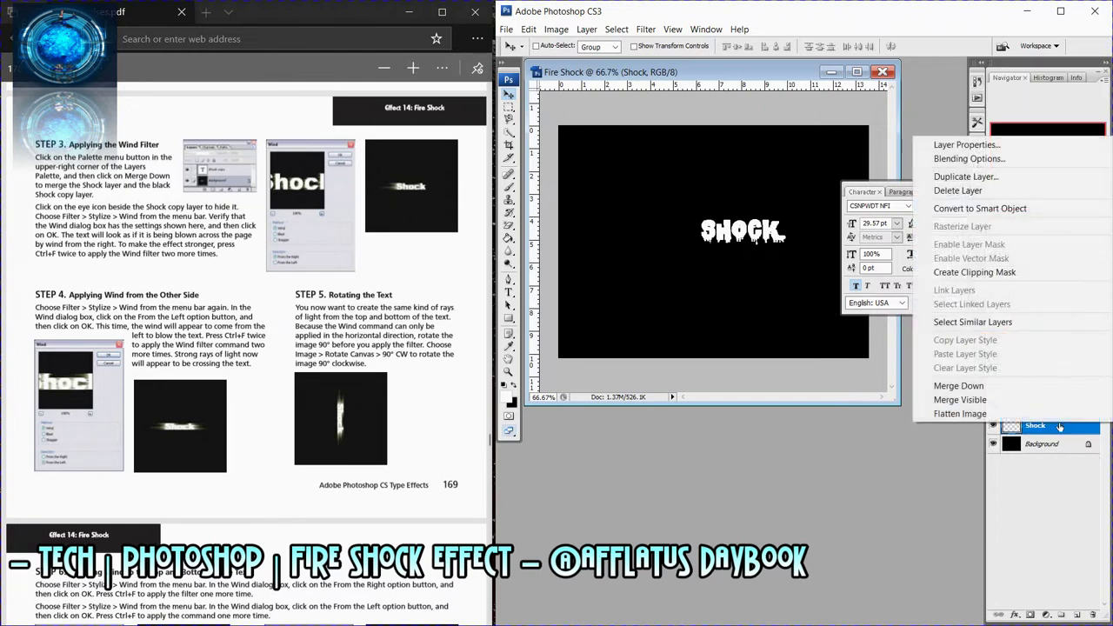
pyautogui.click(1037, 385)
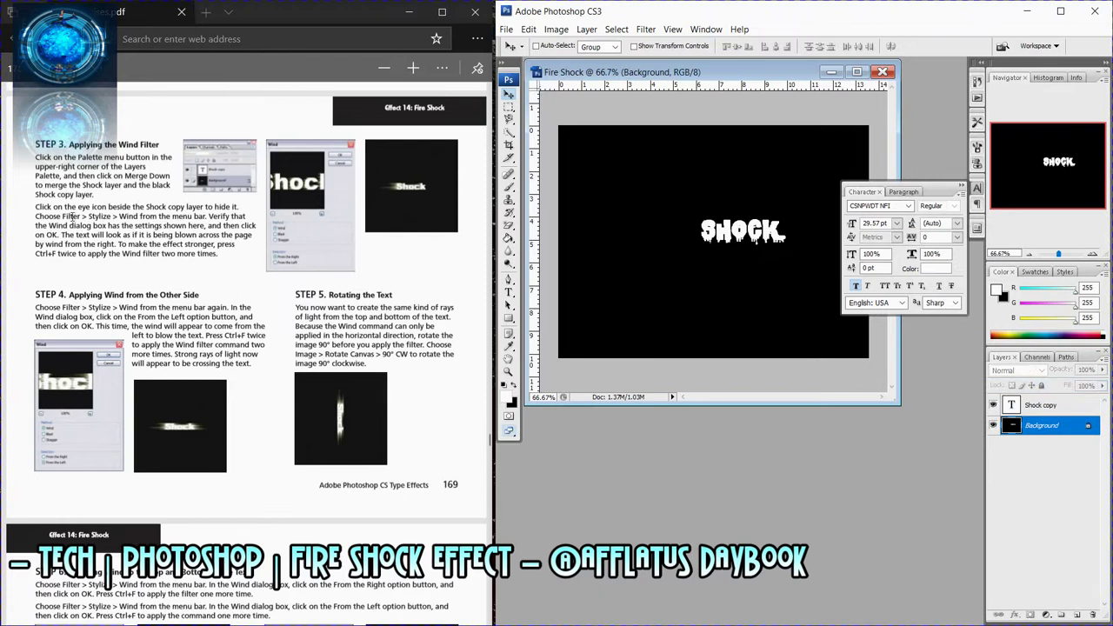
pyautogui.moveTo(58, 215); pyautogui.dragTo(139, 217)
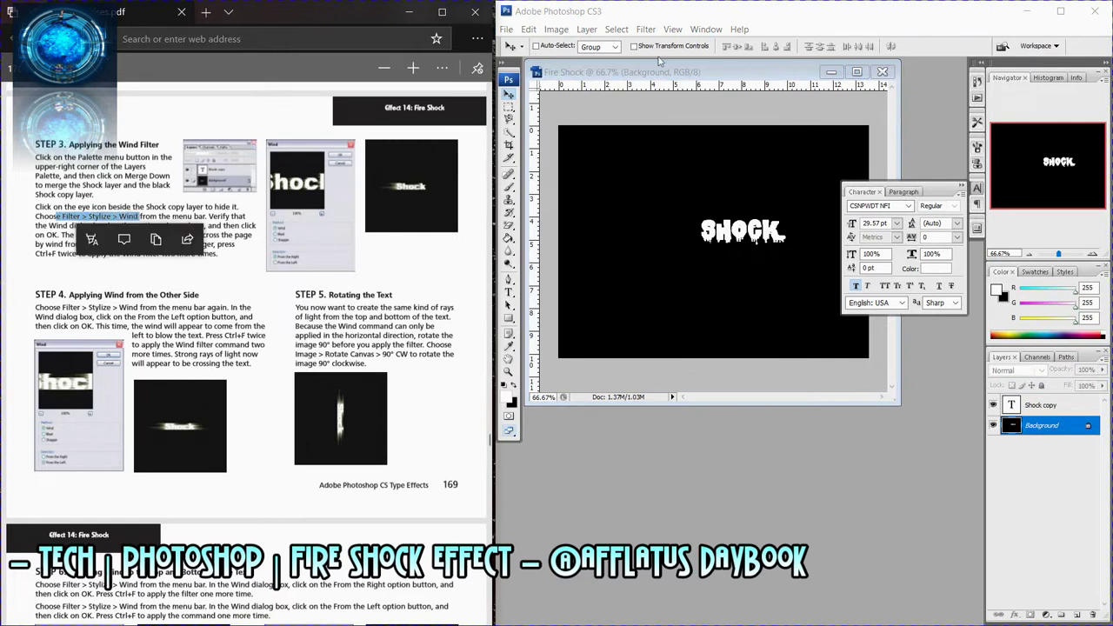
pyautogui.click(630, 32)
# Apply the Wind filter From the Right to the SHOCK text three times.
pyautogui.click(645, 30)
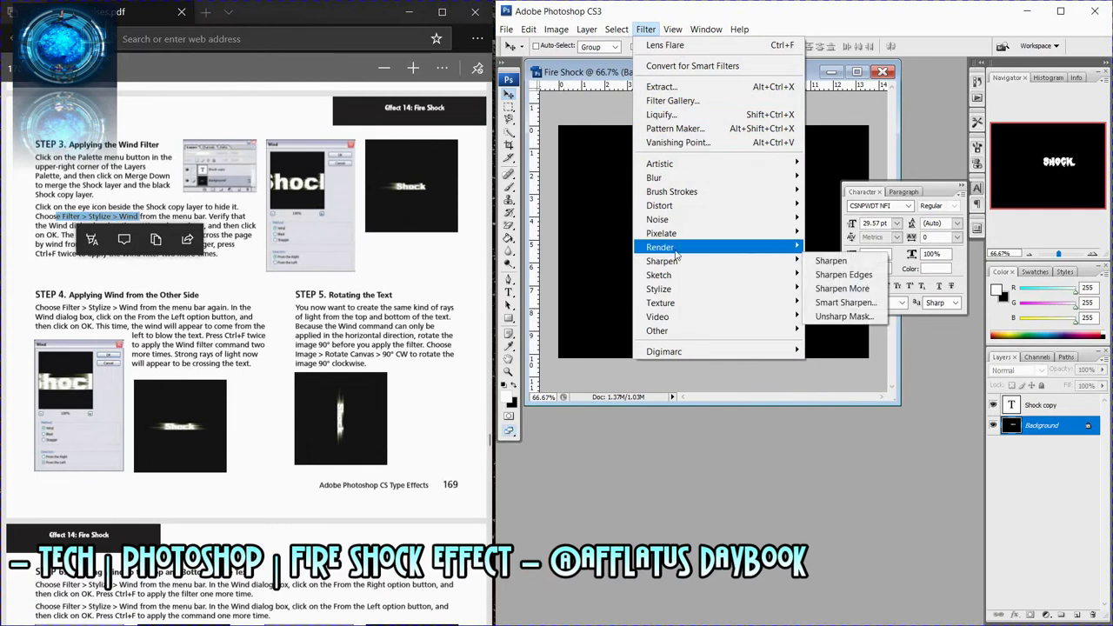
pyautogui.moveTo(659, 289)
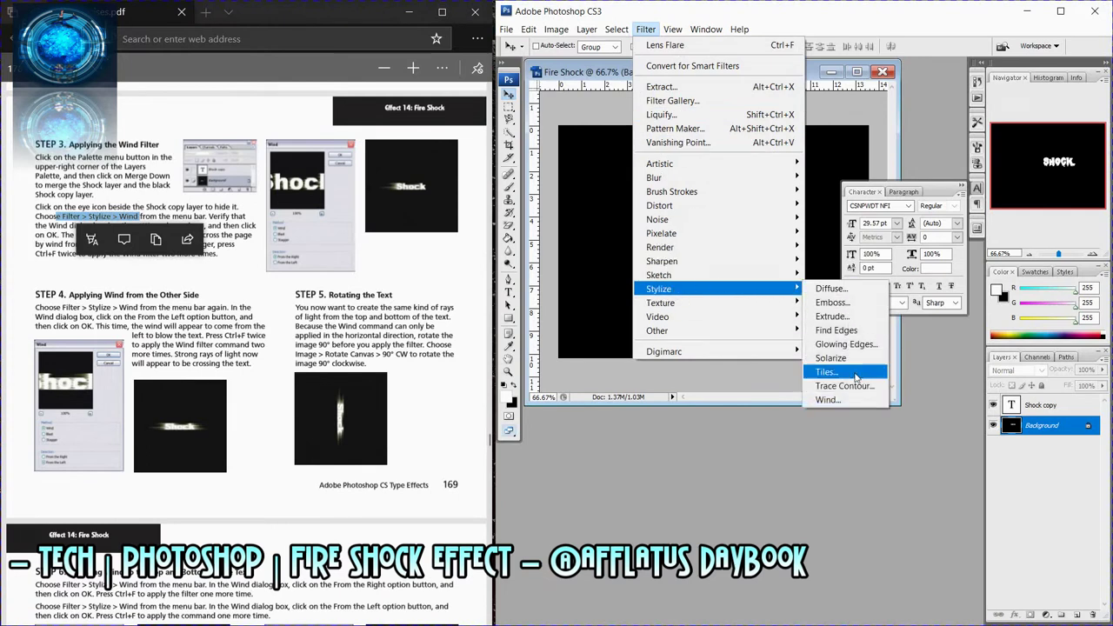
pyautogui.click(833, 399)
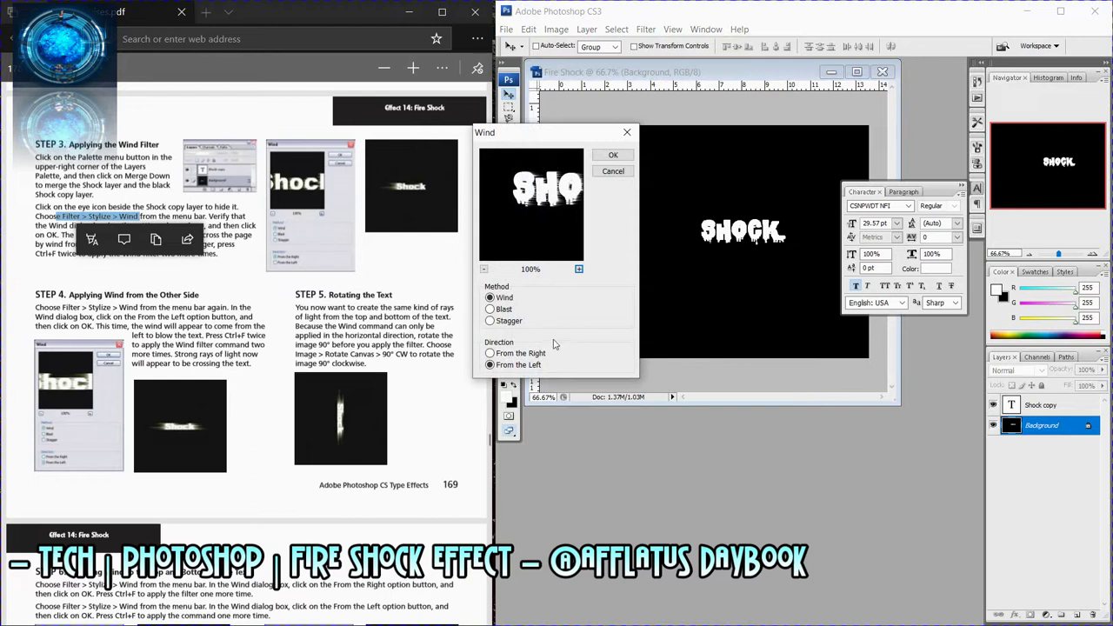
pyautogui.click(541, 354)
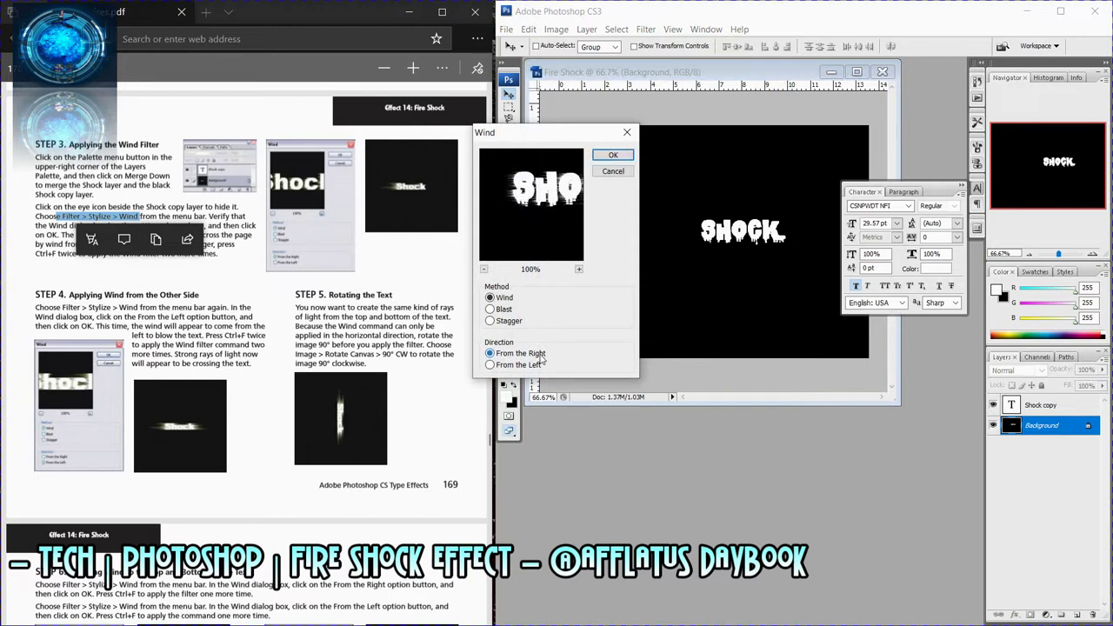
pyautogui.click(613, 155)
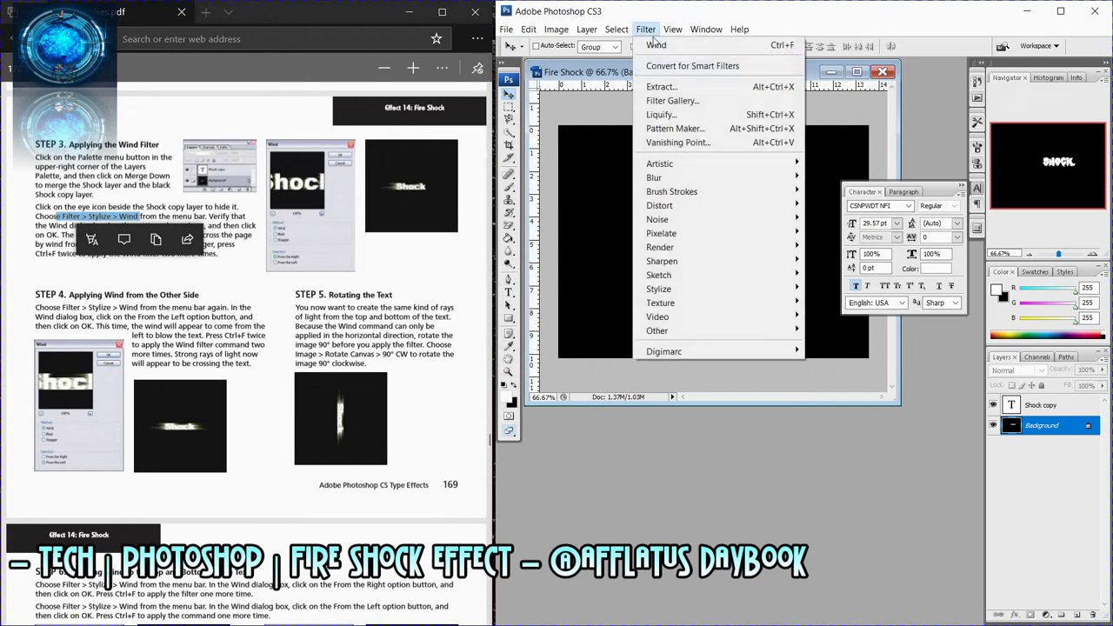
pyautogui.click(654, 45)
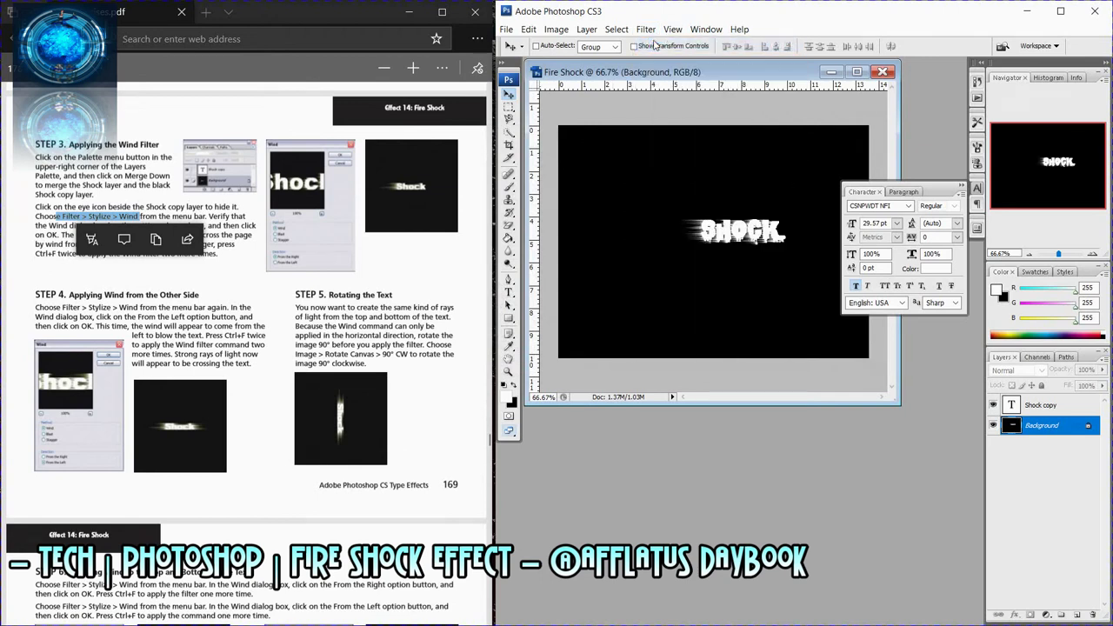
pyautogui.hotkey('ctrl', 'f')
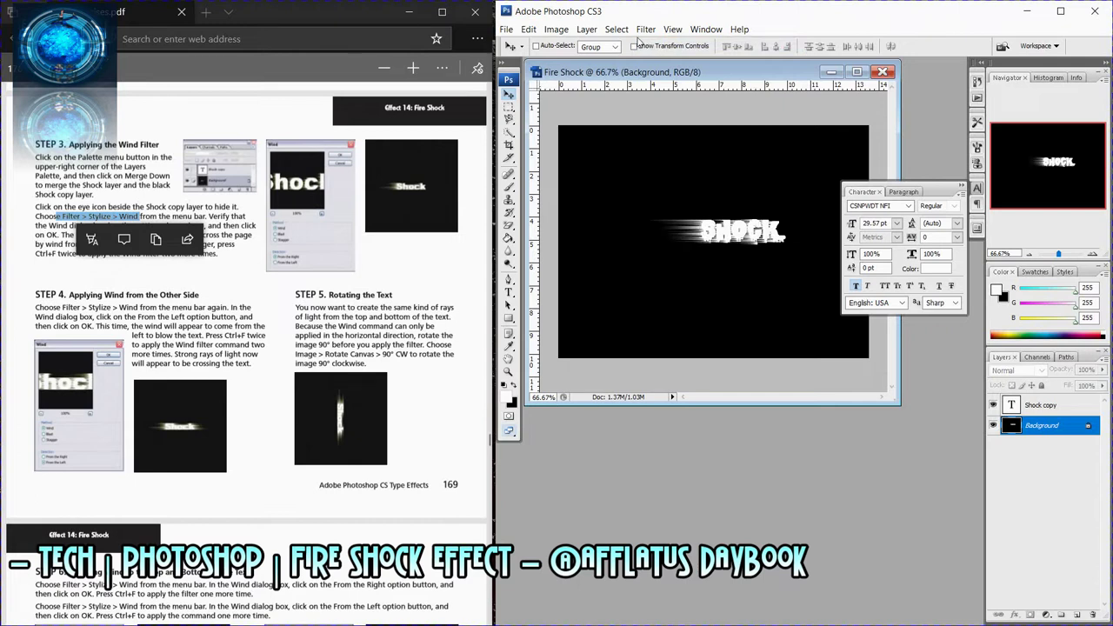
# Apply Wind From the Left and repeat it with Ctrl+F.
pyautogui.click(672, 29)
pyautogui.moveTo(646, 30)
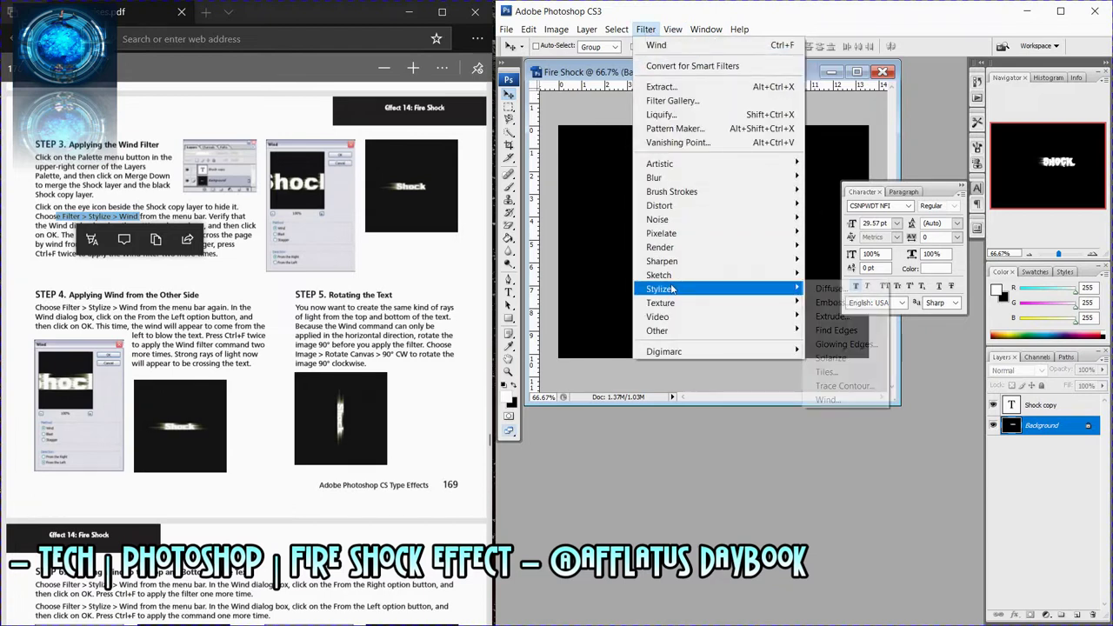
pyautogui.moveTo(659, 289)
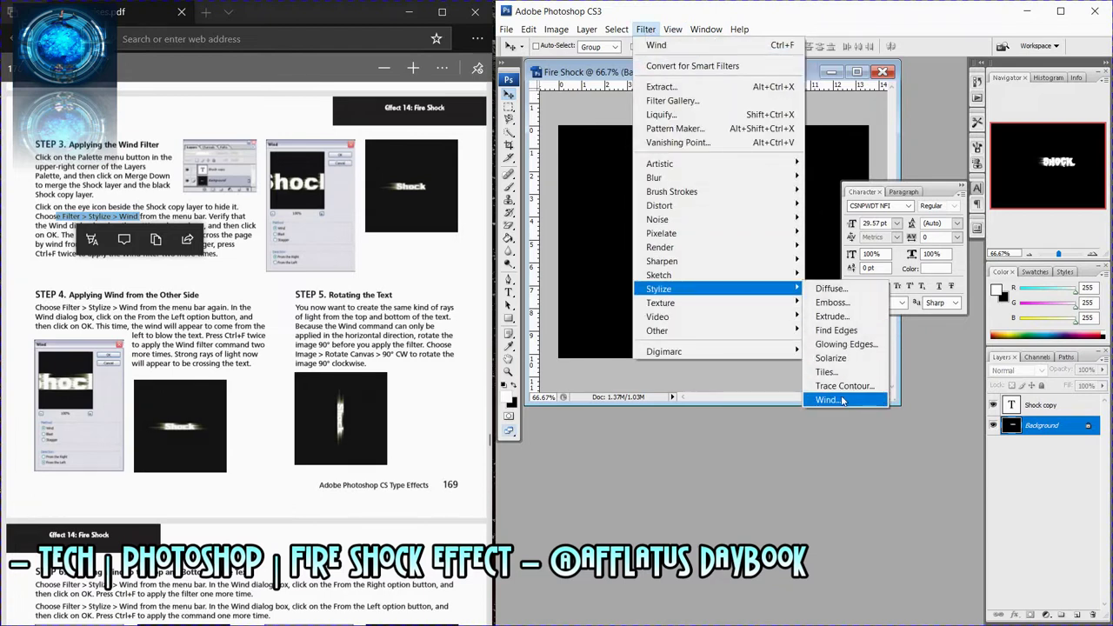
pyautogui.click(842, 400)
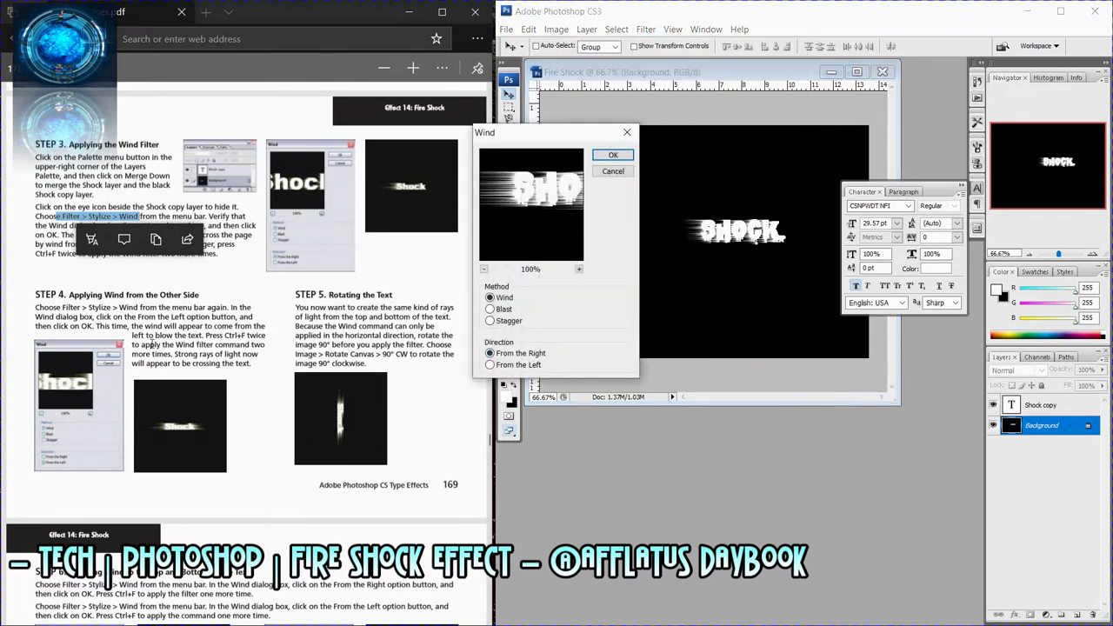
pyautogui.click(135, 316)
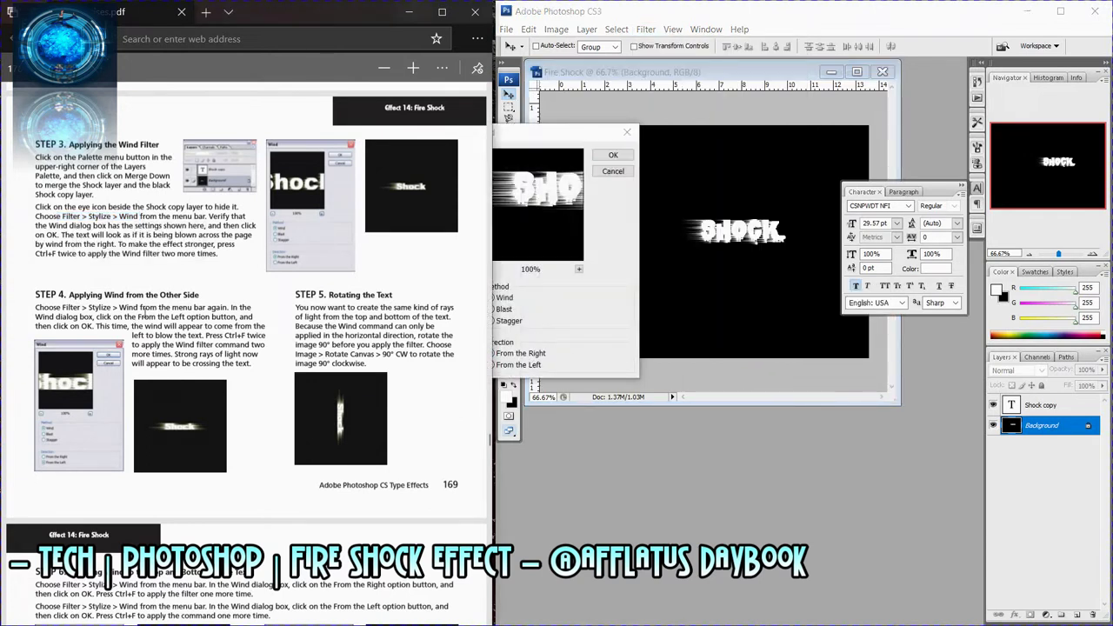
pyautogui.moveTo(139, 316); pyautogui.dragTo(208, 316)
pyautogui.click(598, 300)
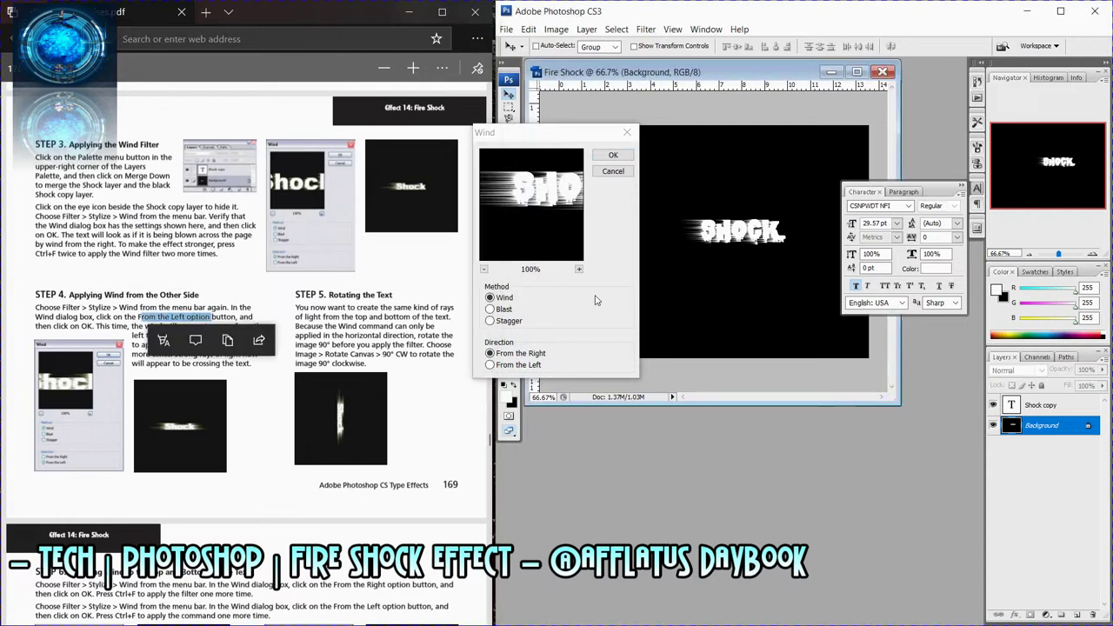
pyautogui.click(491, 365)
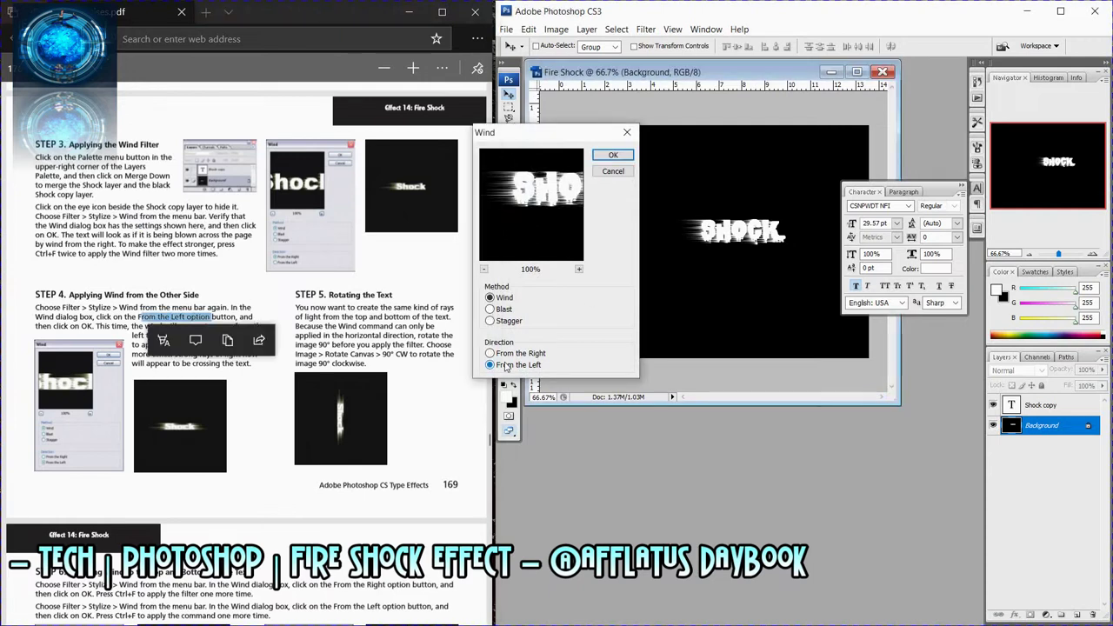
pyautogui.click(614, 155)
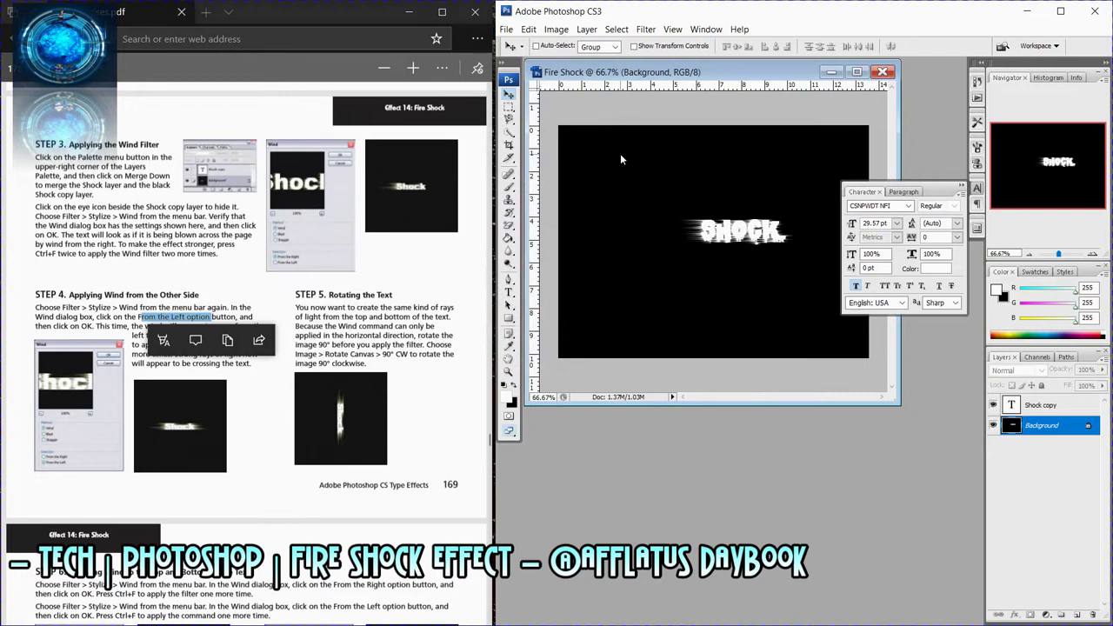
pyautogui.hotkey('ctrl', 'f')
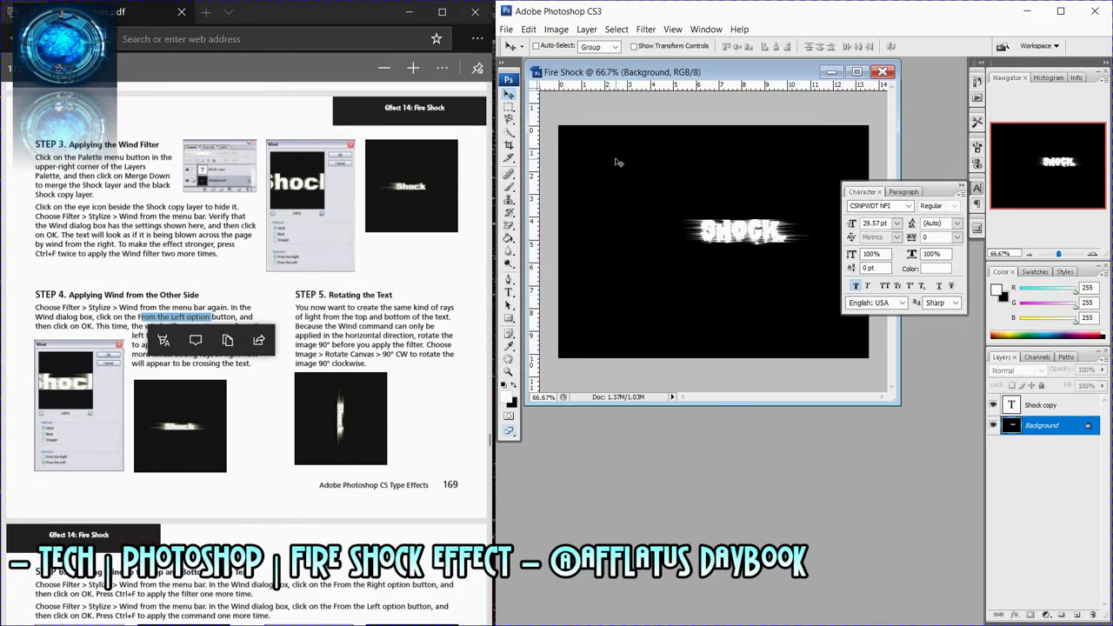
# Add two more Wind passes to lengthen the horizontal streaks further.
pyautogui.click(323, 333)
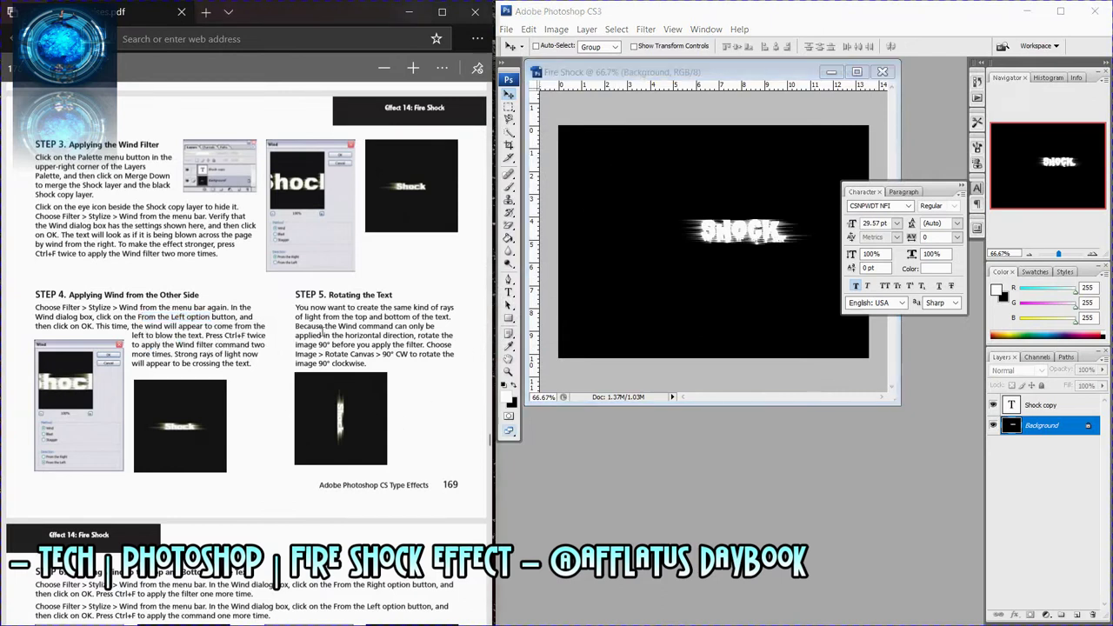
pyautogui.moveTo(222, 336); pyautogui.dragTo(248, 337)
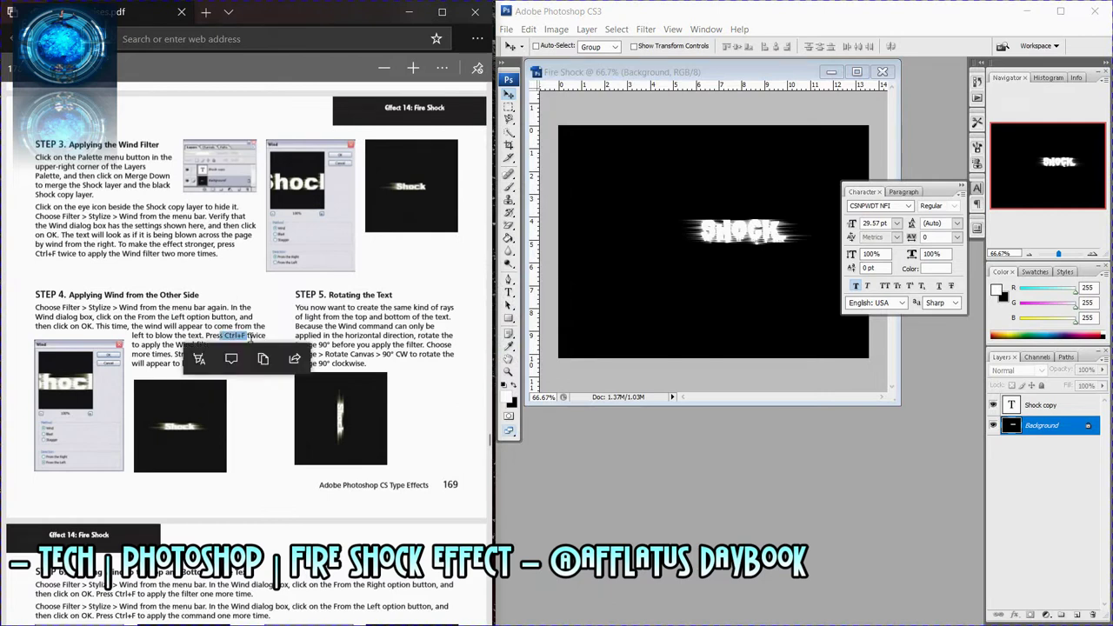
pyautogui.click(713, 235)
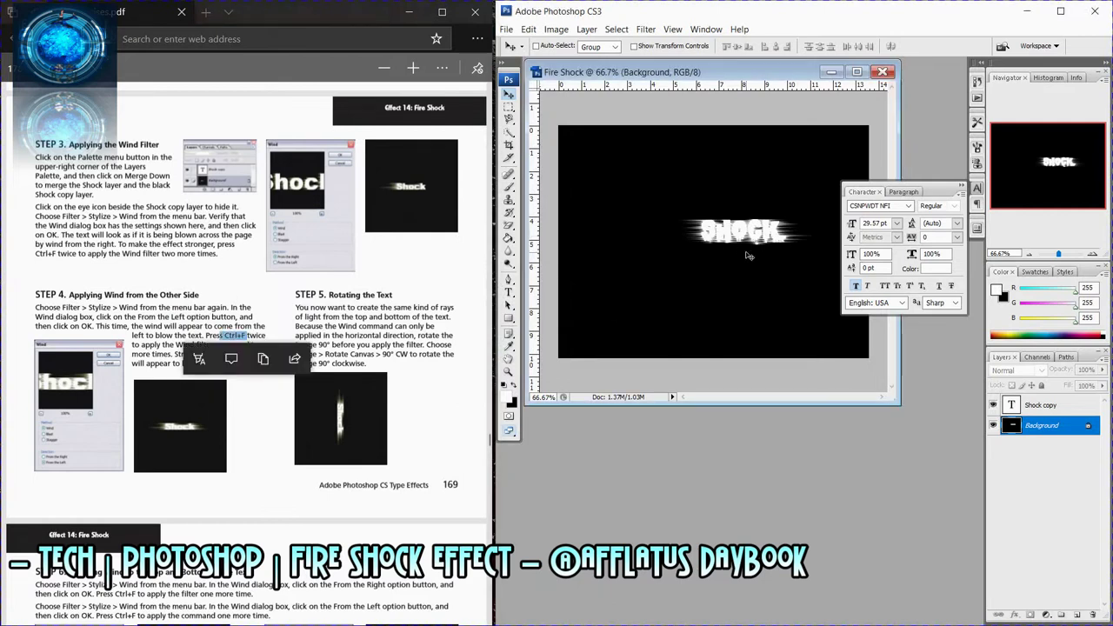
pyautogui.hotkey('ctrl', 'f')
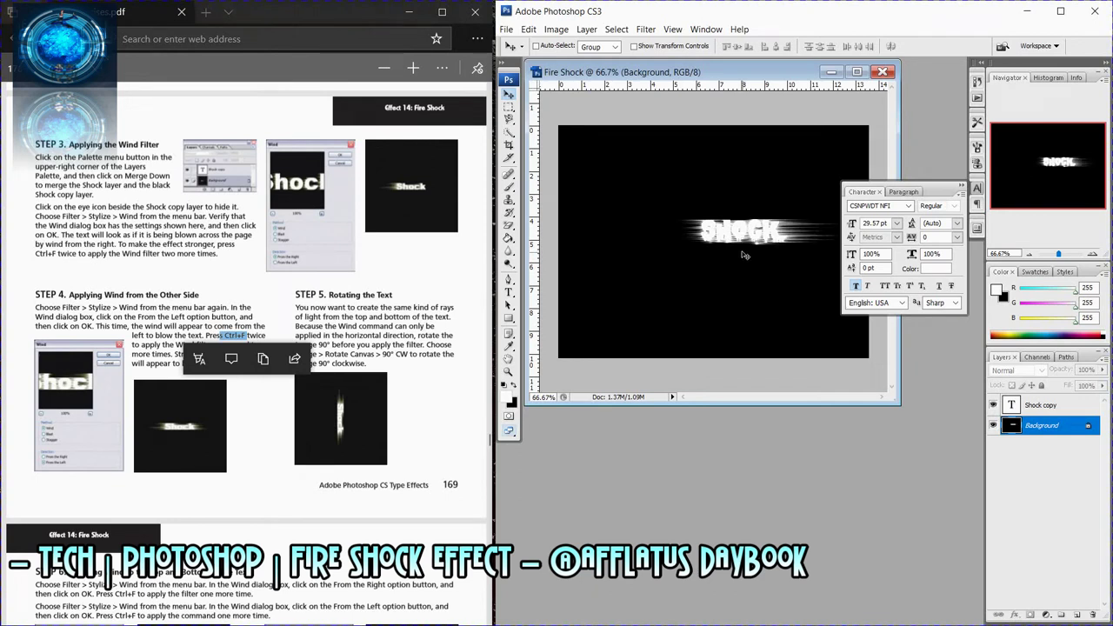
pyautogui.click(652, 29)
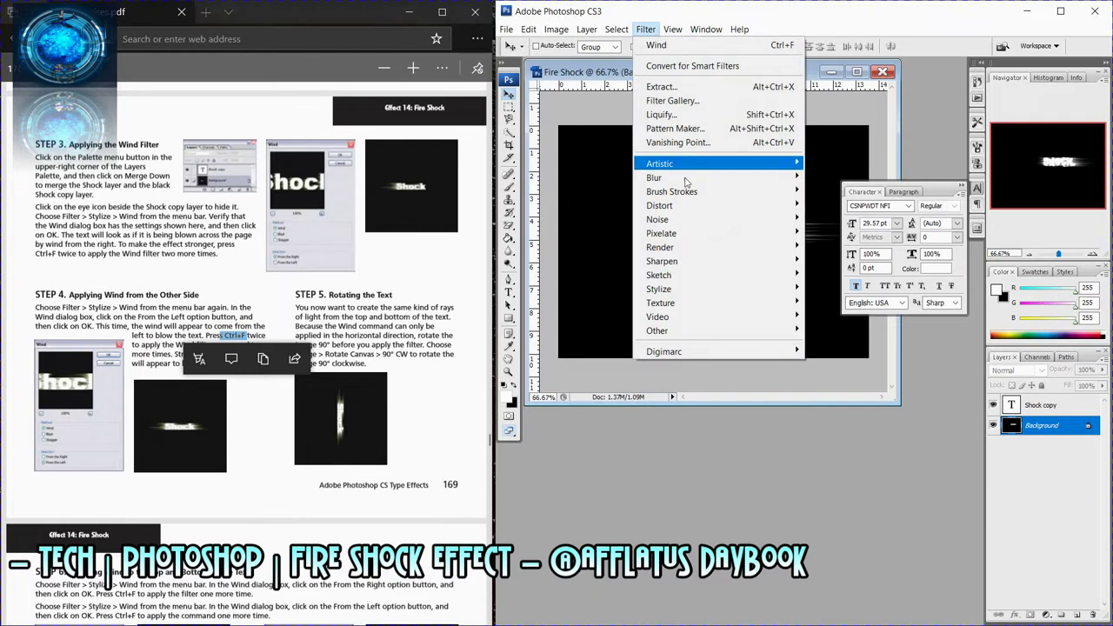
pyautogui.click(830, 393)
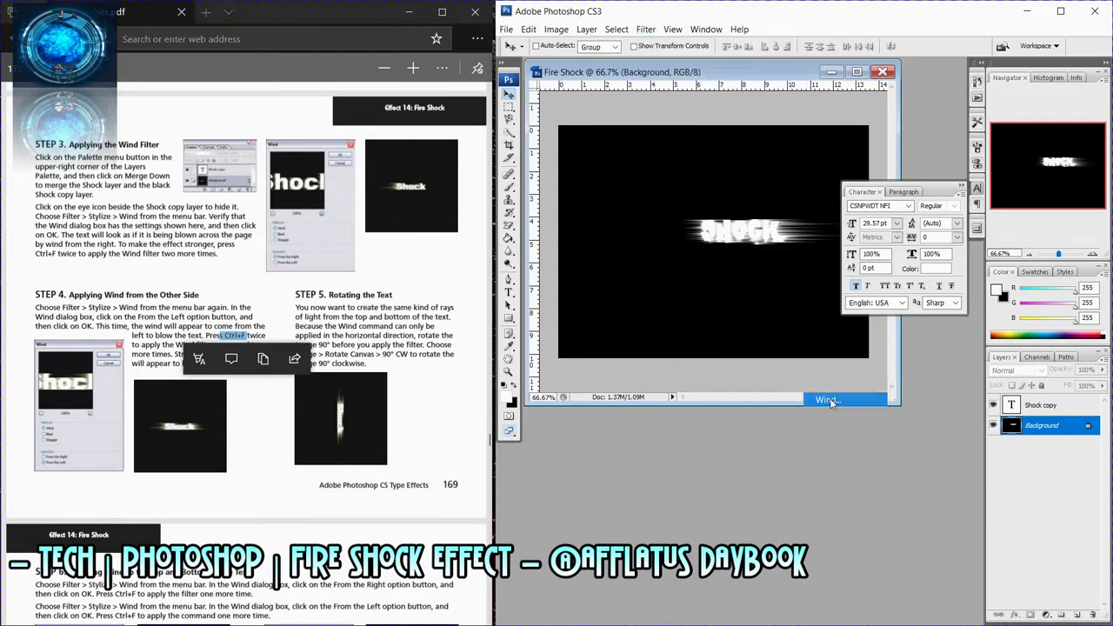
pyautogui.click(628, 157)
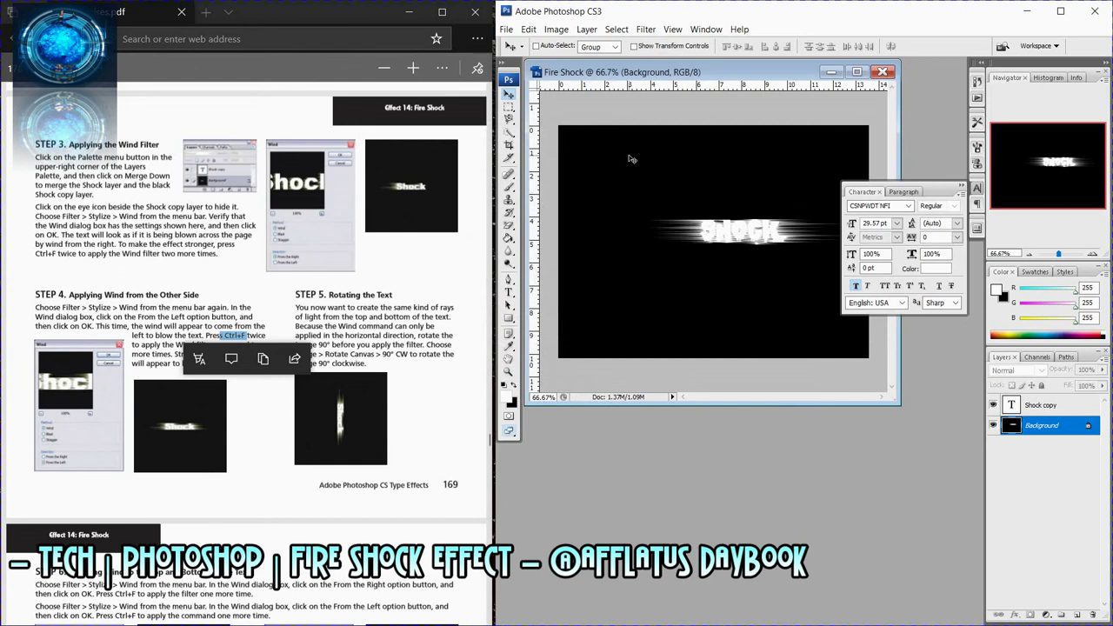
pyautogui.click(398, 333)
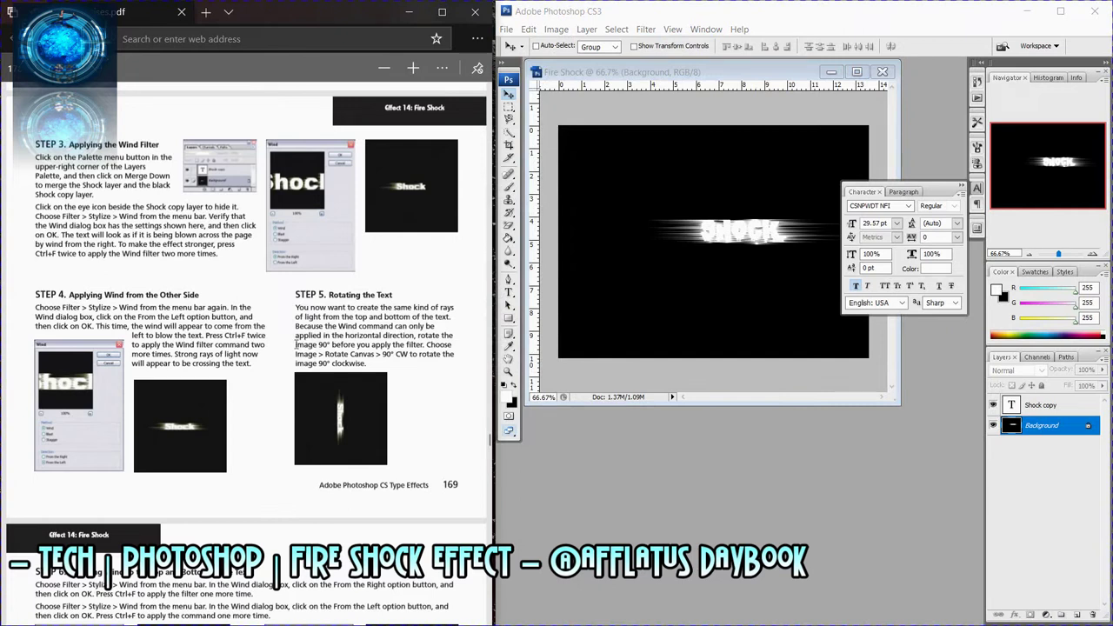
pyautogui.moveTo(299, 354); pyautogui.dragTo(409, 355)
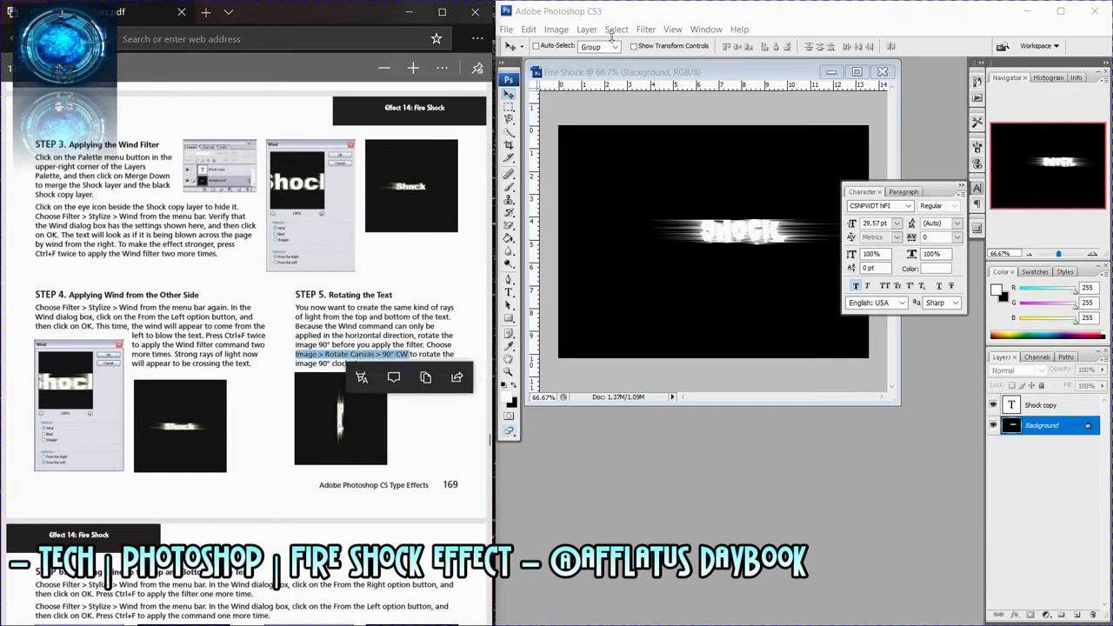
# Rotate the canvas 90° clockwise and apply Wind twice to the vertical text.
pyautogui.click(566, 33)
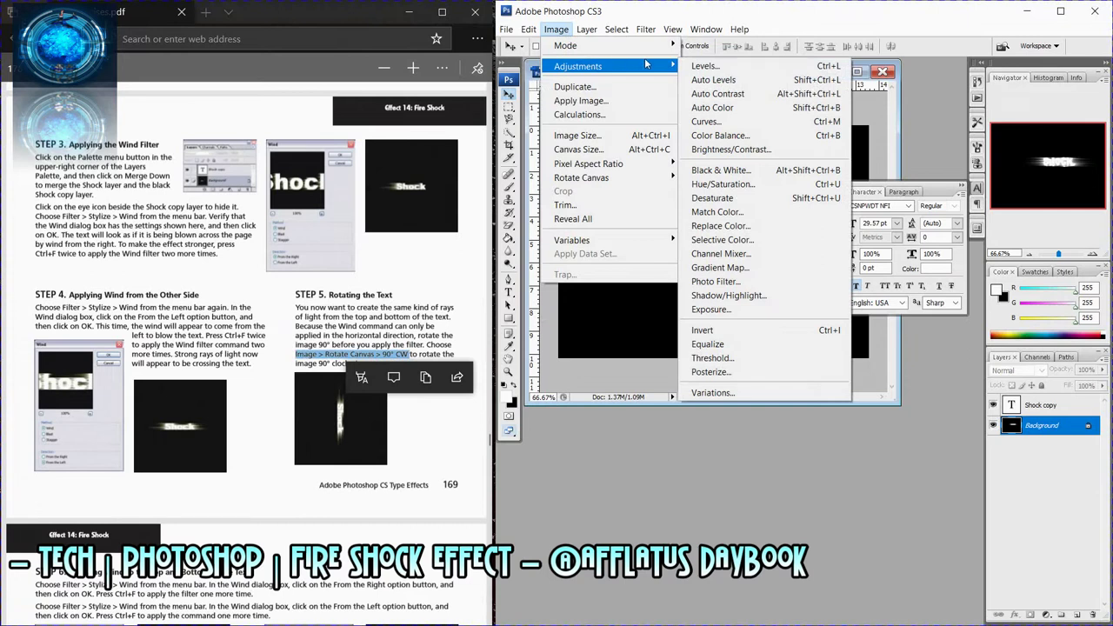
pyautogui.moveTo(581, 178)
pyautogui.click(719, 192)
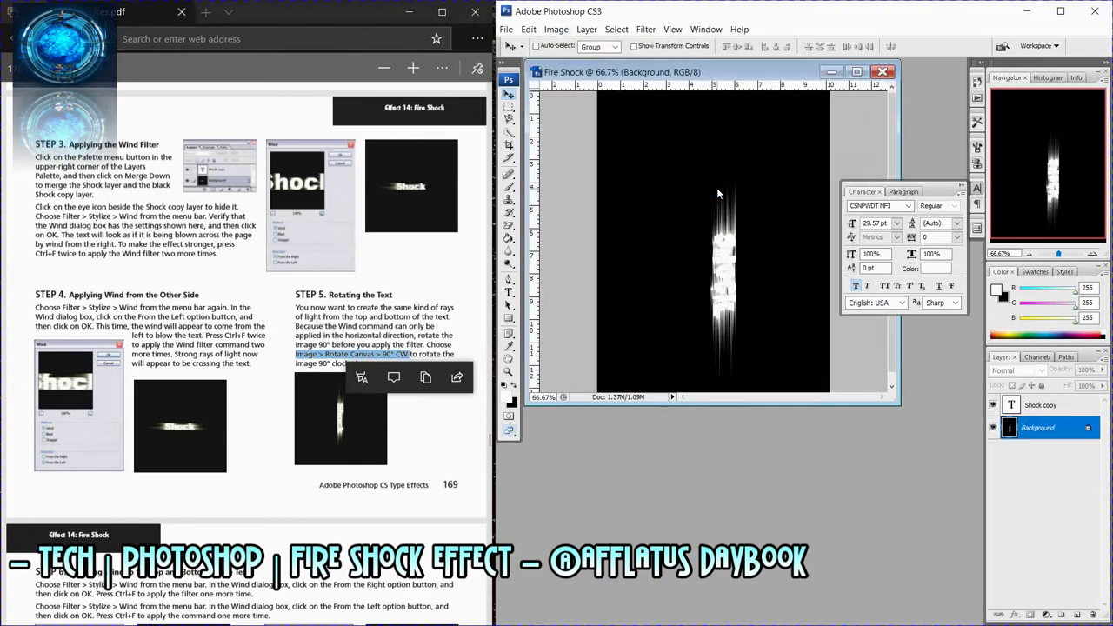
pyautogui.click(646, 30)
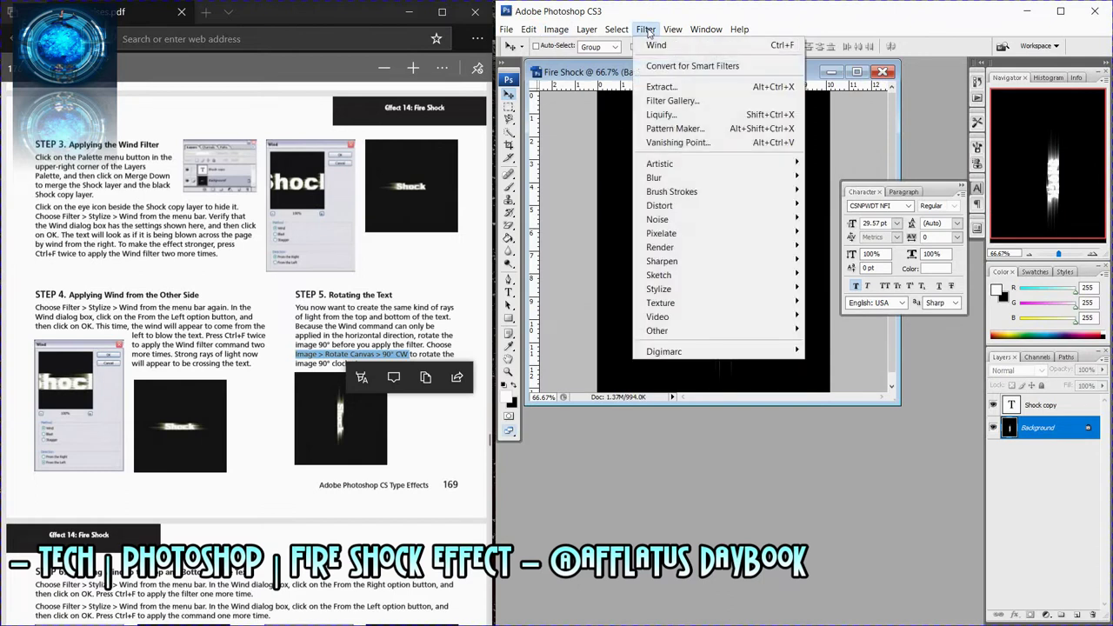
pyautogui.click(649, 46)
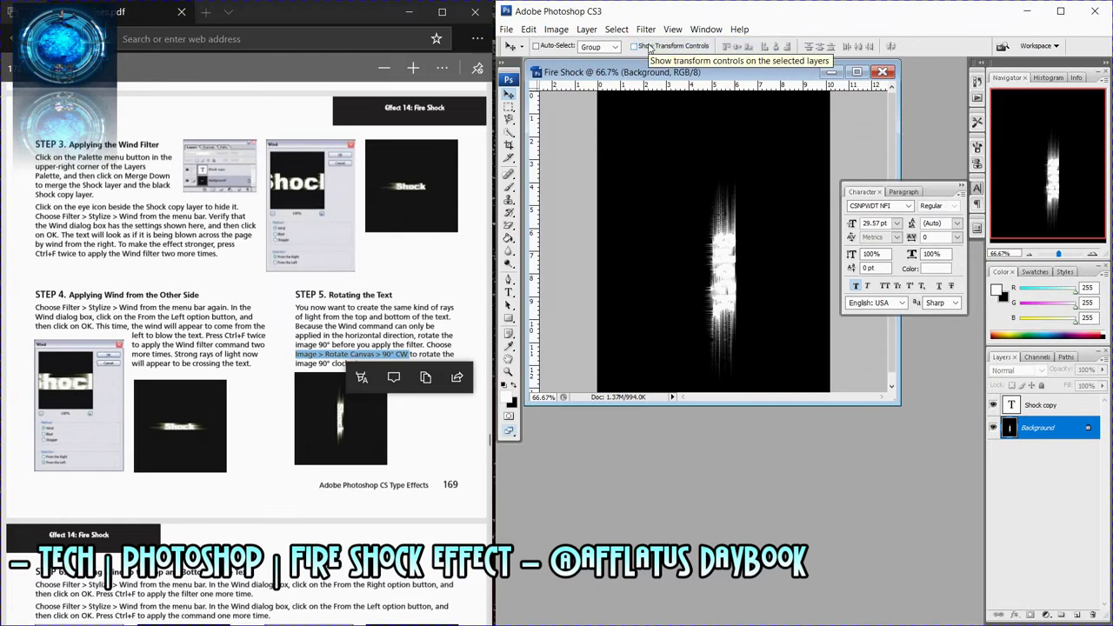
pyautogui.hotkey('ctrl', 'f')
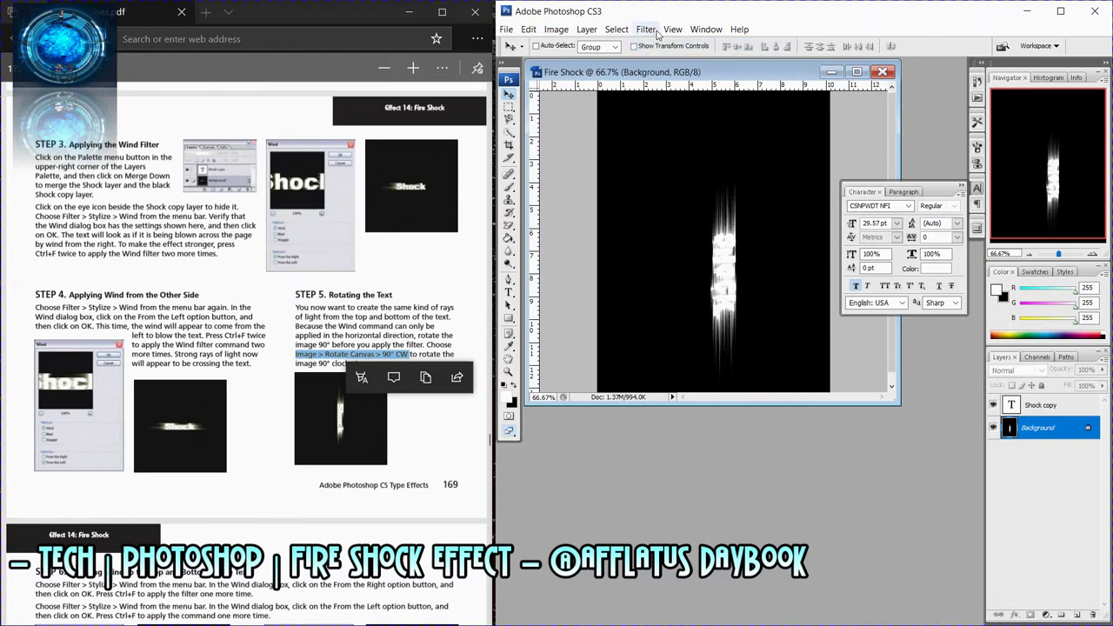
# Add more Wind passes, then apply Wind From the Left to streak both sides.
pyautogui.click(651, 30)
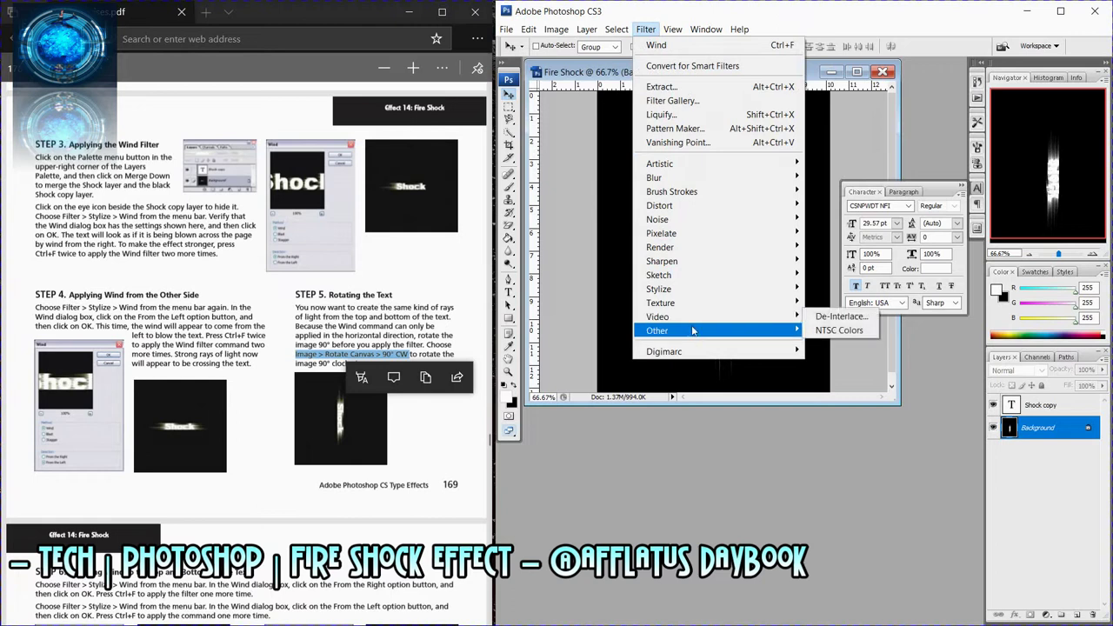
pyautogui.moveTo(658, 288)
pyautogui.click(826, 401)
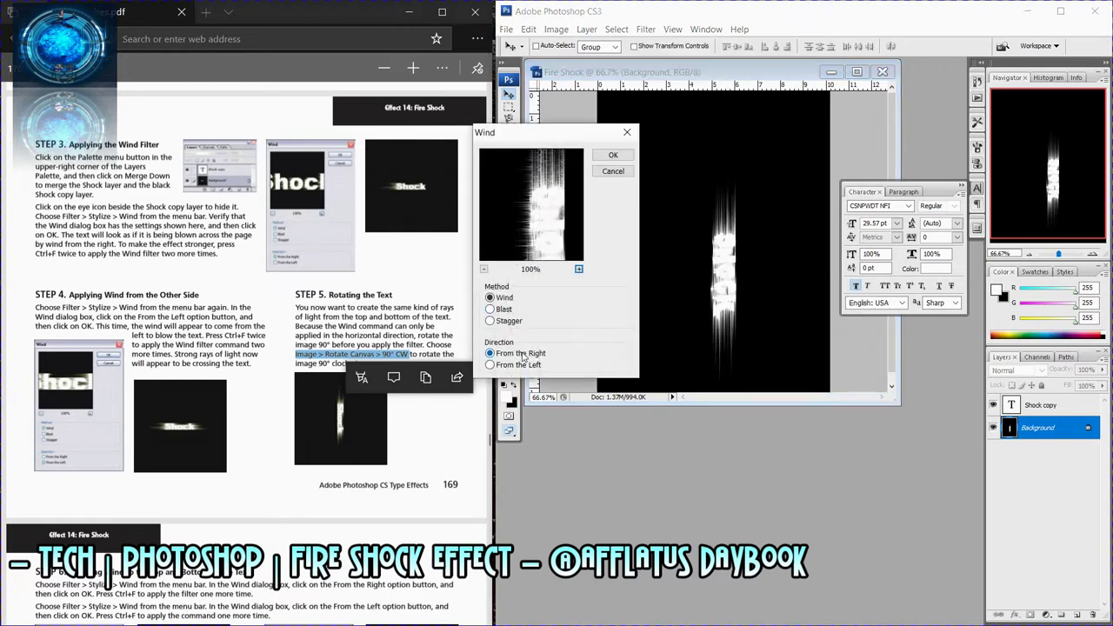
pyautogui.click(619, 157)
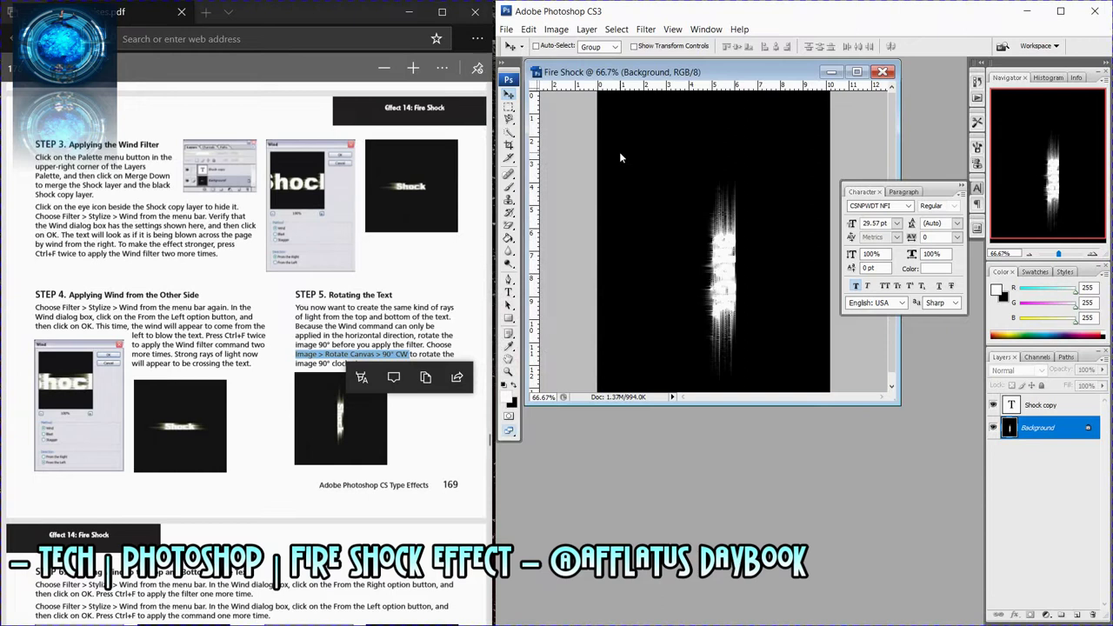
pyautogui.hotkey('ctrl', 'f')
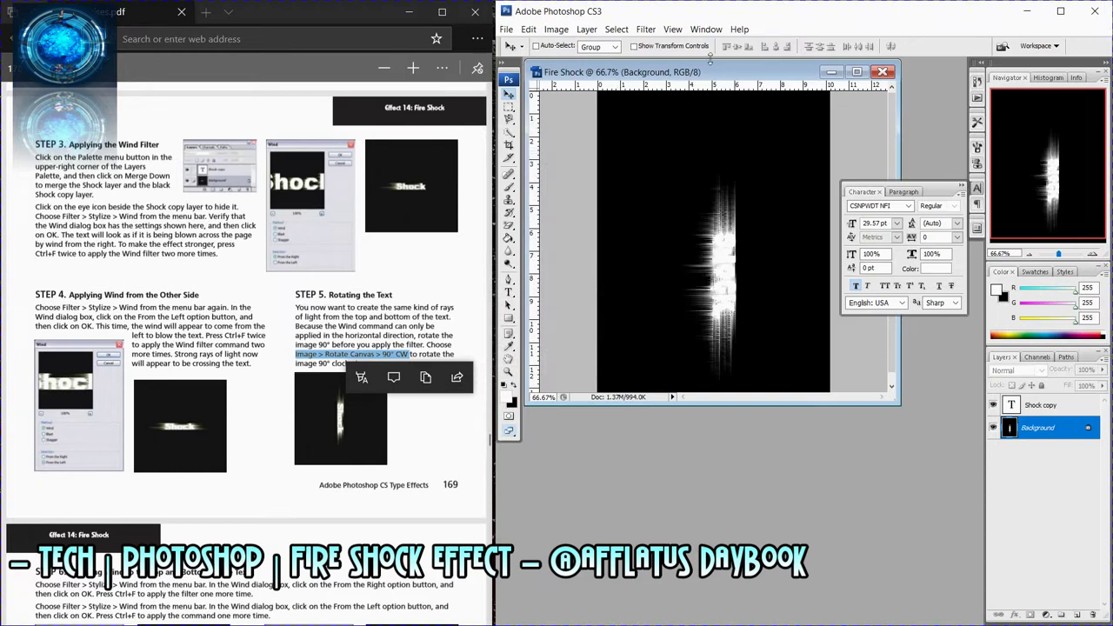
pyautogui.click(646, 29)
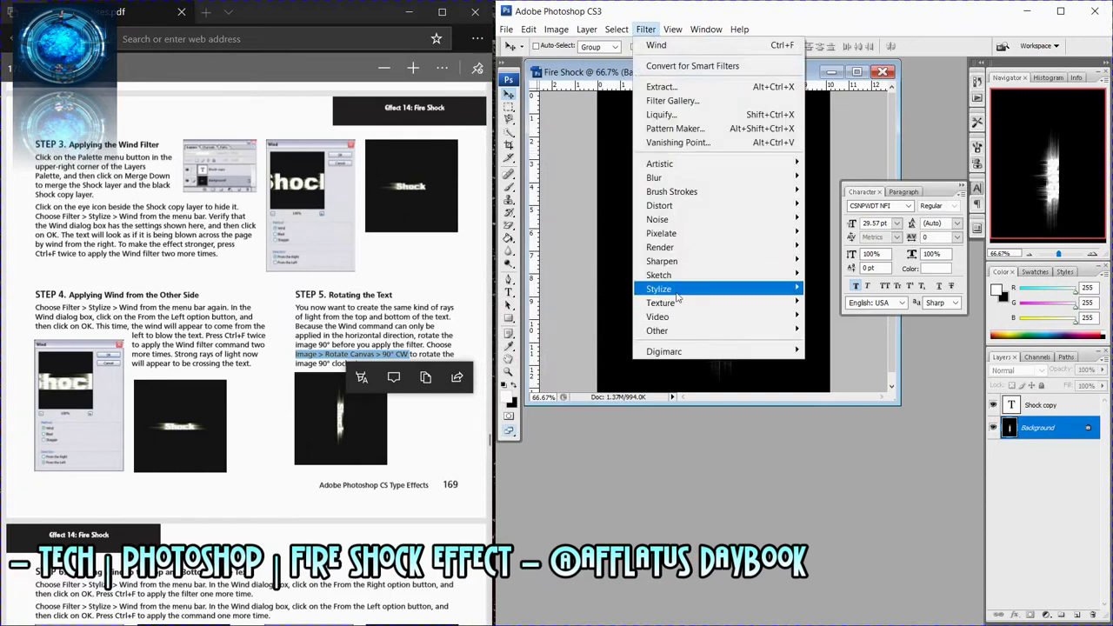
pyautogui.moveTo(659, 289)
pyautogui.click(826, 397)
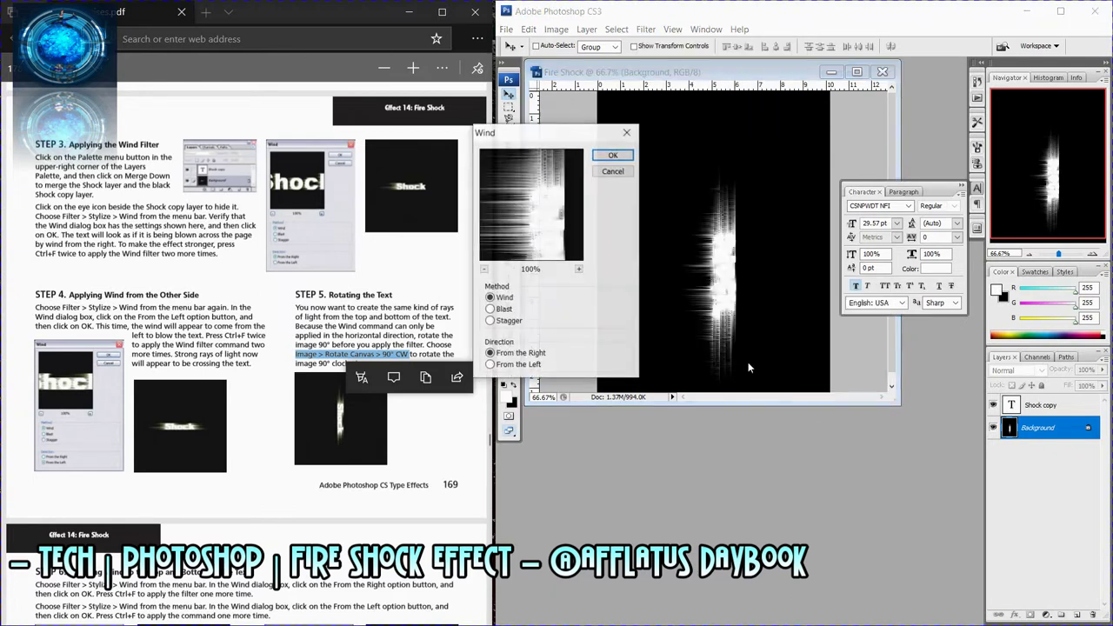
pyautogui.click(526, 367)
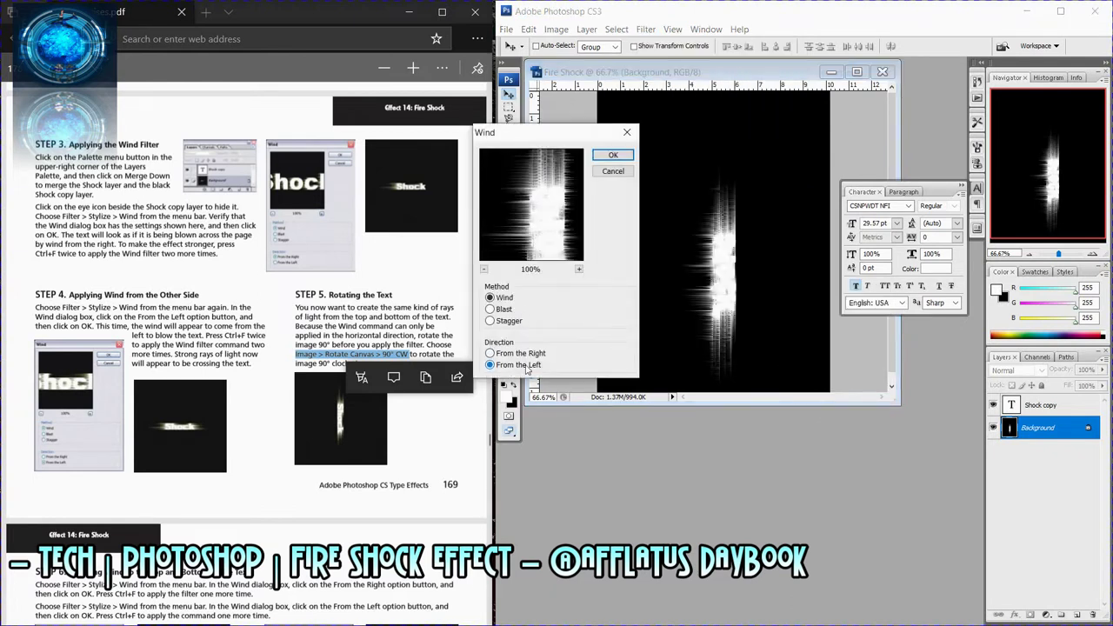
pyautogui.click(622, 156)
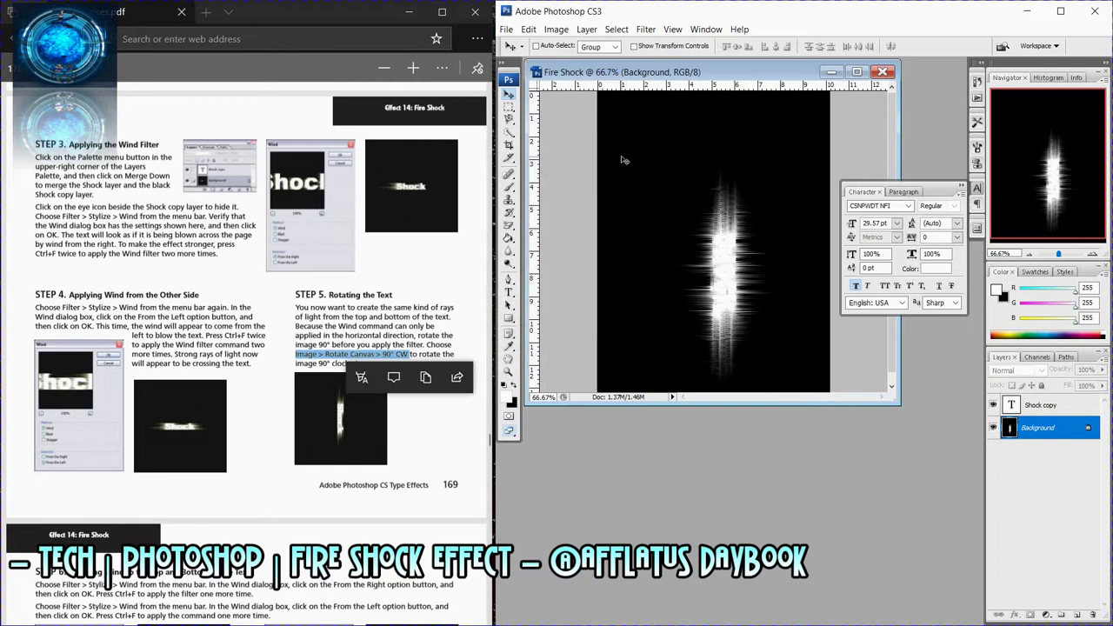
pyautogui.click(386, 358)
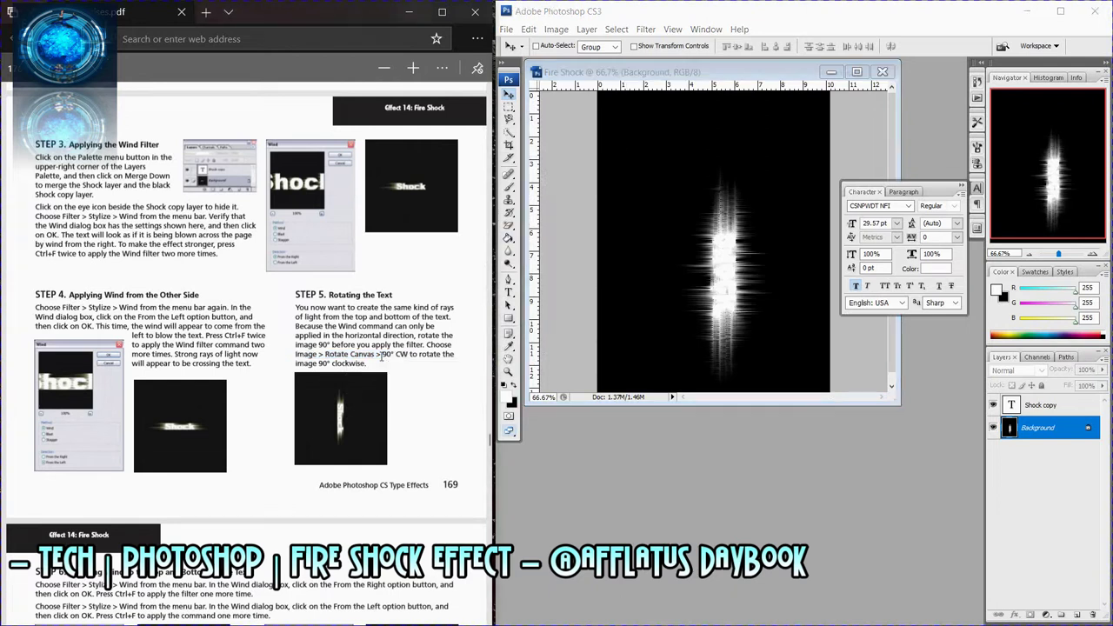
# Review the tutorial's From the Right, From the Left and rotate-back instructions.
pyautogui.scroll(-1, 386, 358)
pyautogui.scroll(-3, 380, 353)
pyautogui.scroll(-1, 381, 353)
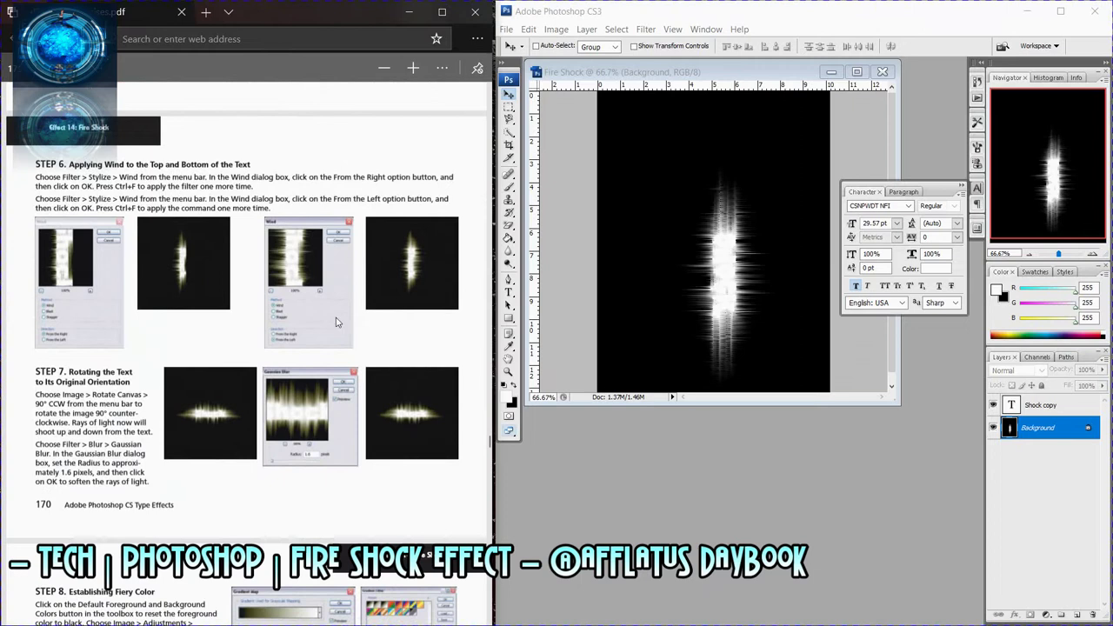
pyautogui.moveTo(334, 179); pyautogui.dragTo(388, 180)
pyautogui.click(307, 178)
pyautogui.moveTo(335, 198); pyautogui.dragTo(403, 198)
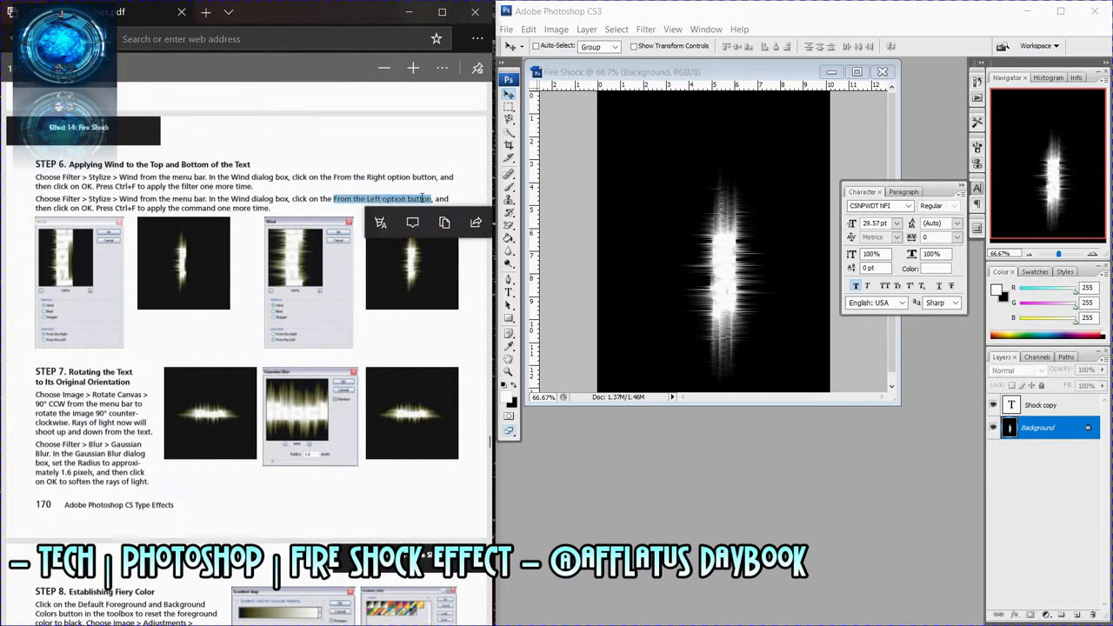
pyautogui.click(423, 199)
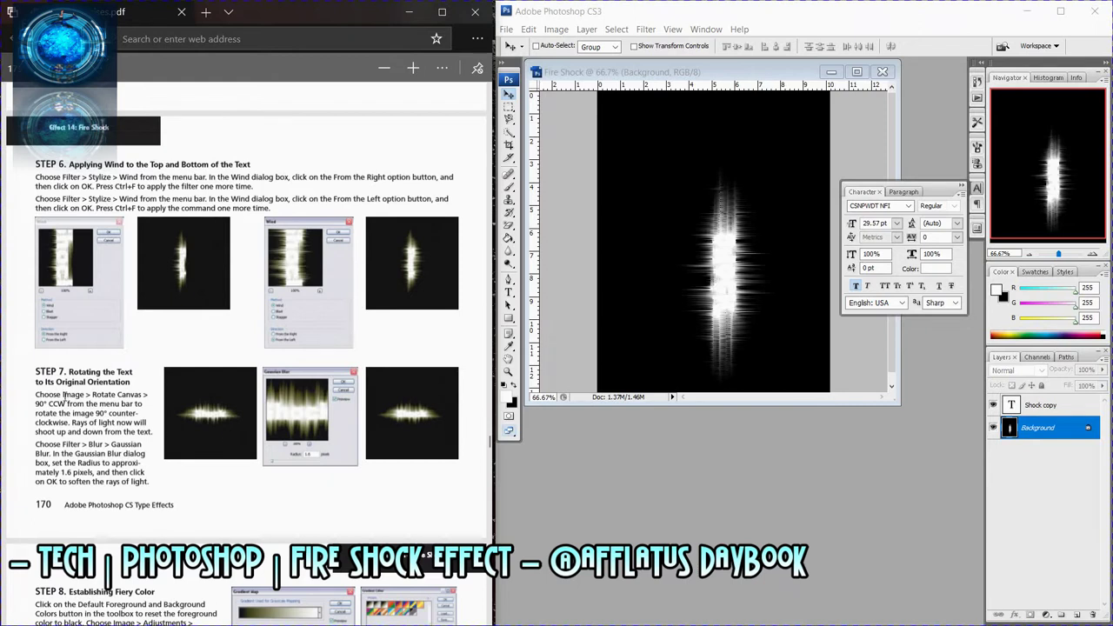
pyautogui.moveTo(62, 396); pyautogui.dragTo(66, 404)
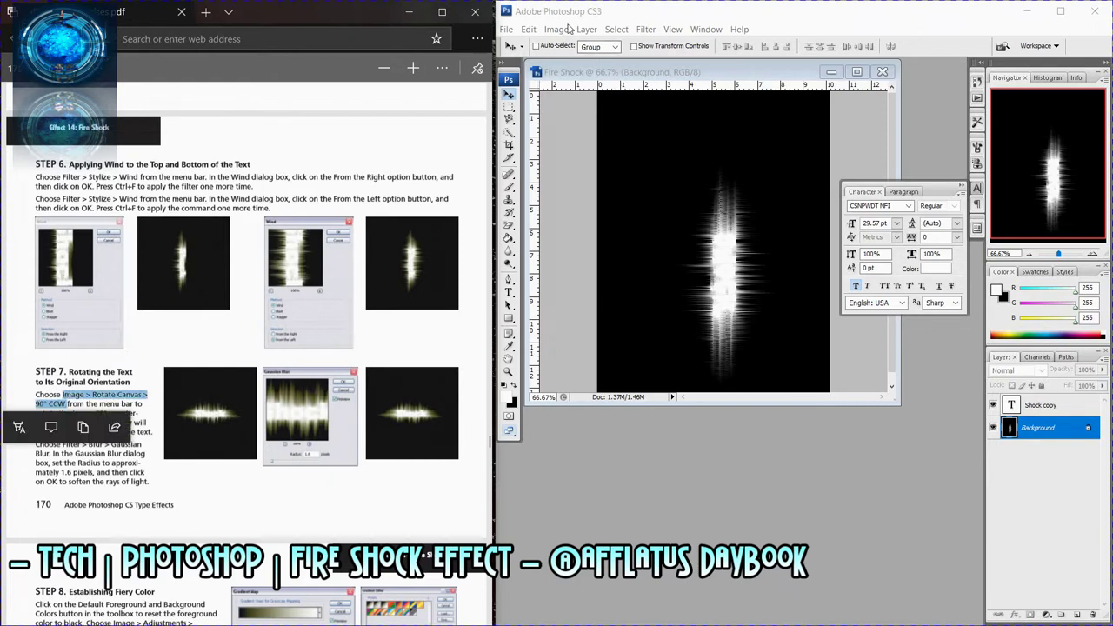
# Rotate the canvas 90° counter-clockwise back to landscape.
pyautogui.click(568, 30)
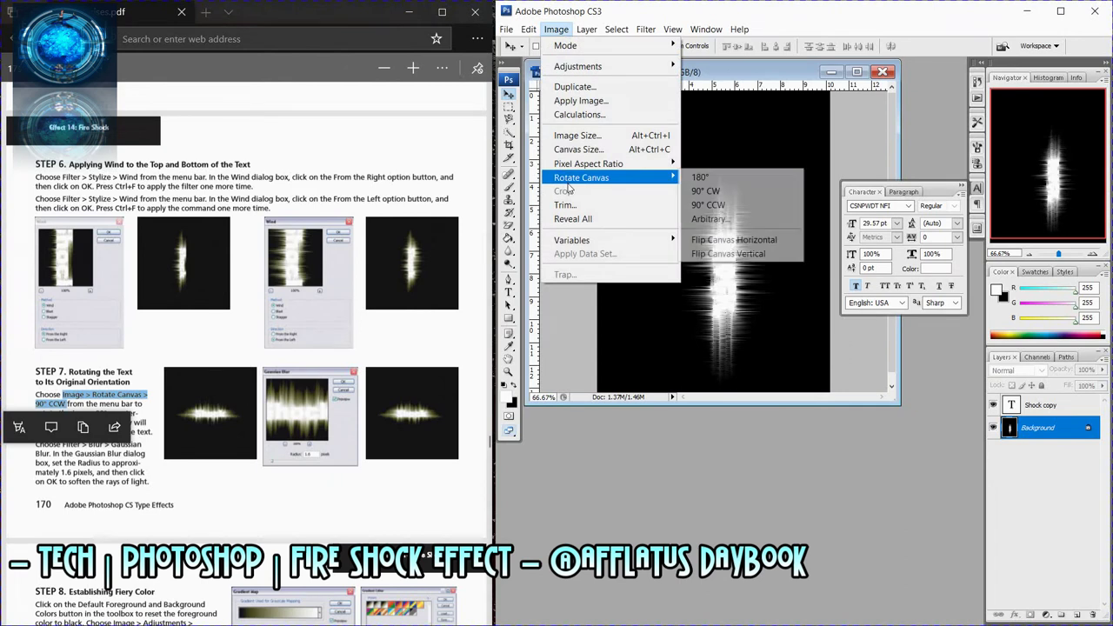
pyautogui.click(708, 204)
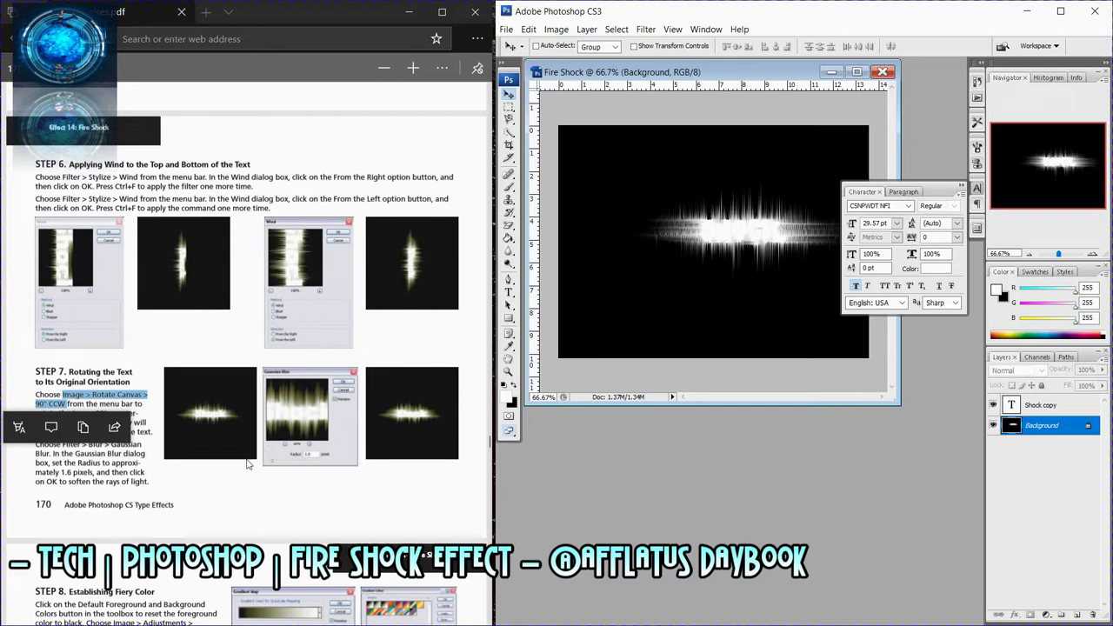
pyautogui.click(141, 442)
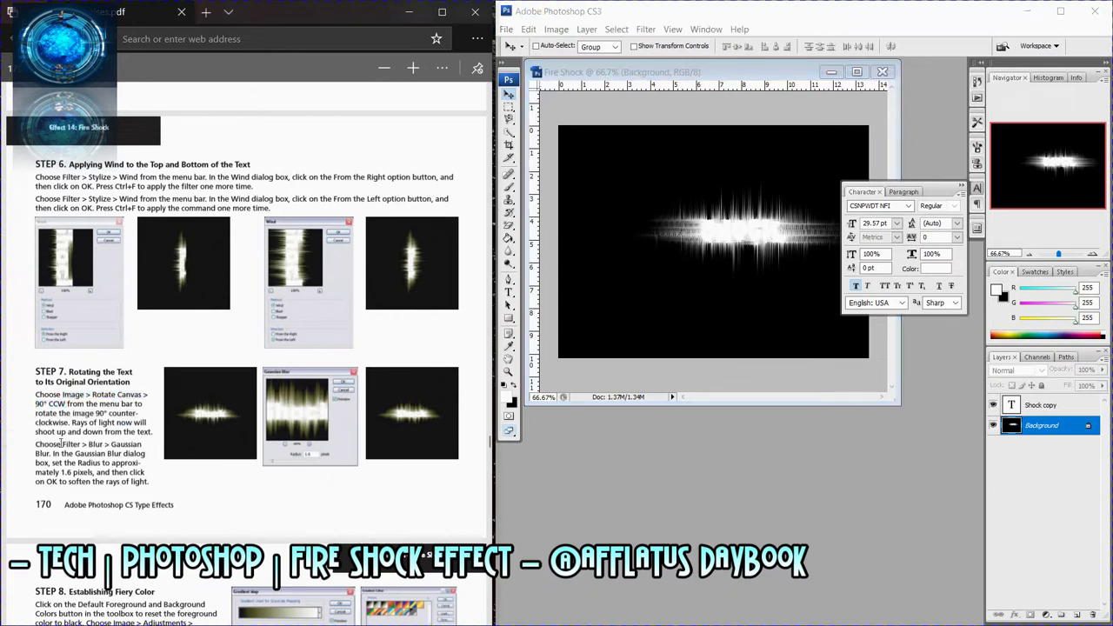
pyautogui.moveTo(62, 445); pyautogui.dragTo(54, 453)
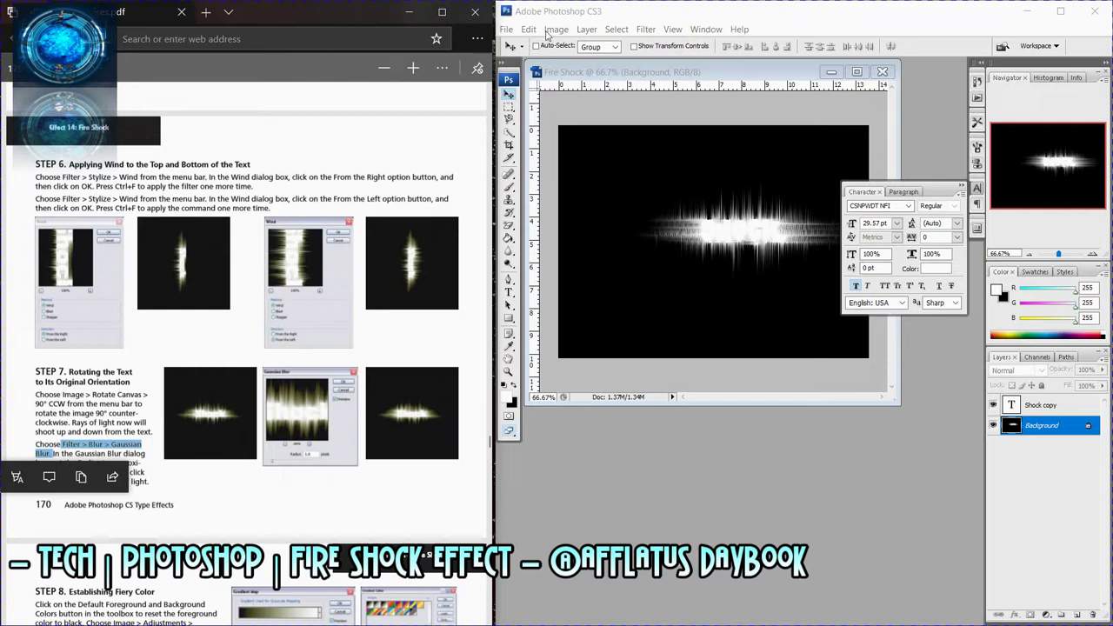
# Apply a Gaussian Blur of about 1.6 pixels, then scroll the guide to Step 8.
pyautogui.click(646, 32)
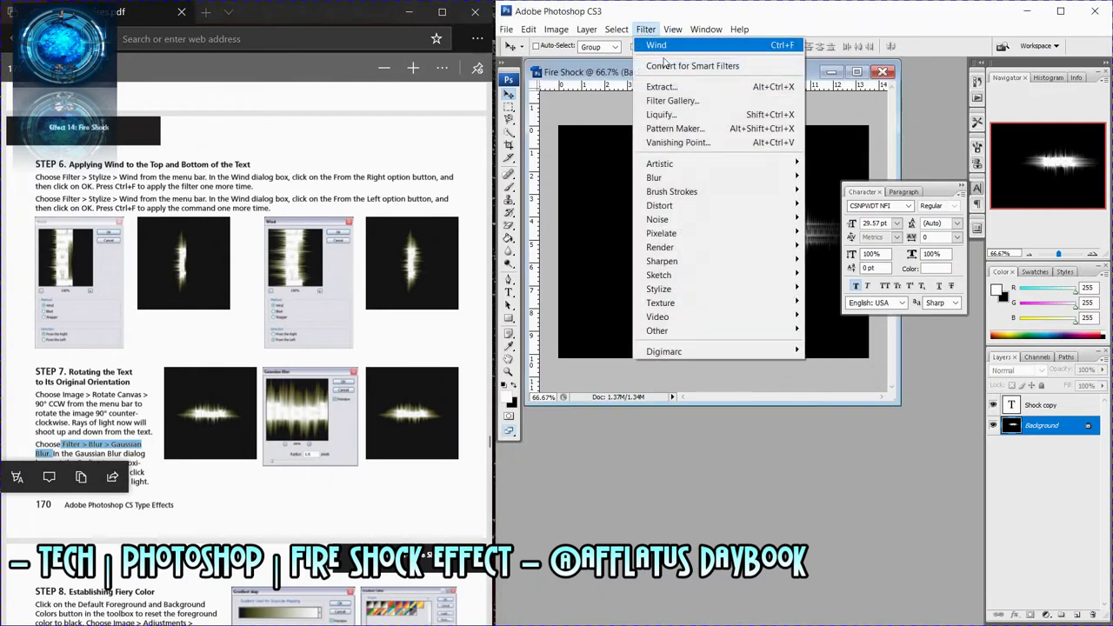
pyautogui.moveTo(654, 177)
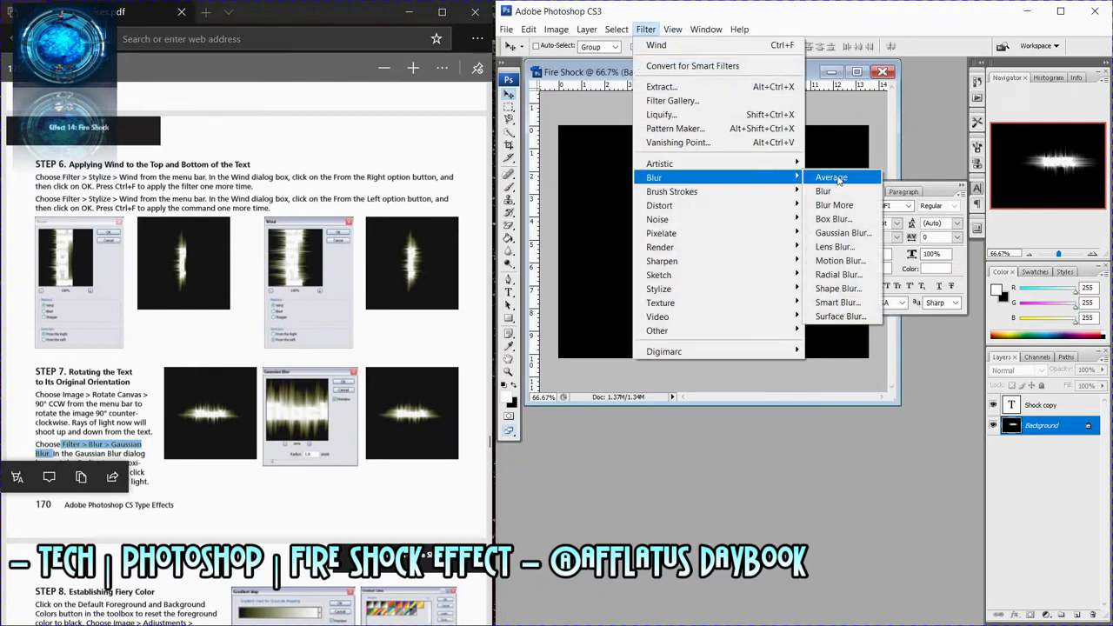
pyautogui.click(841, 234)
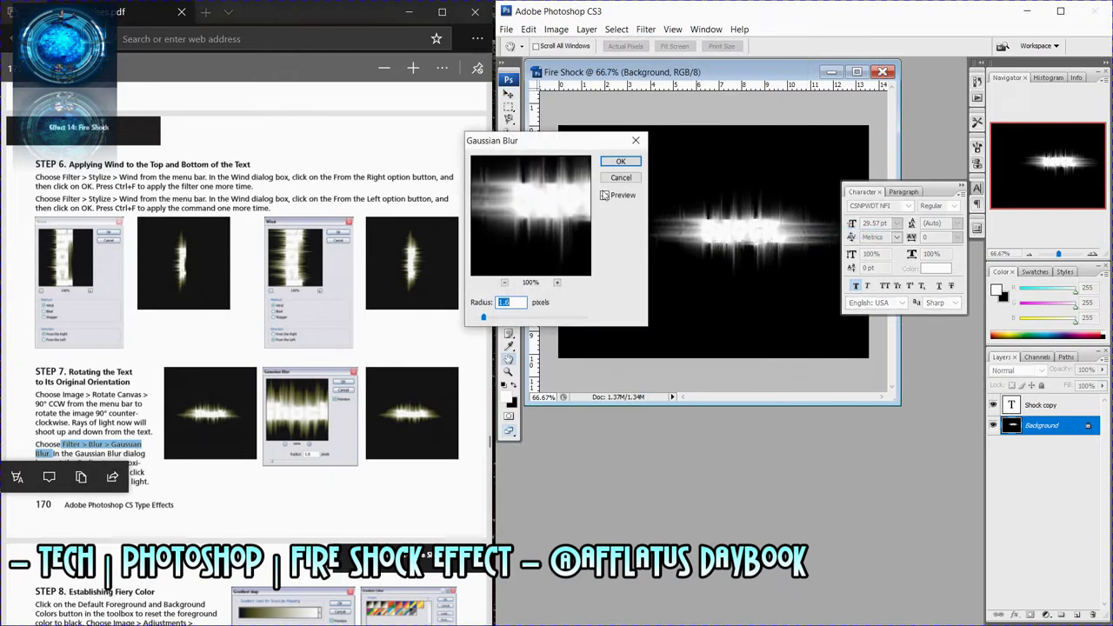
pyautogui.moveTo(543, 218); pyautogui.dragTo(546, 236)
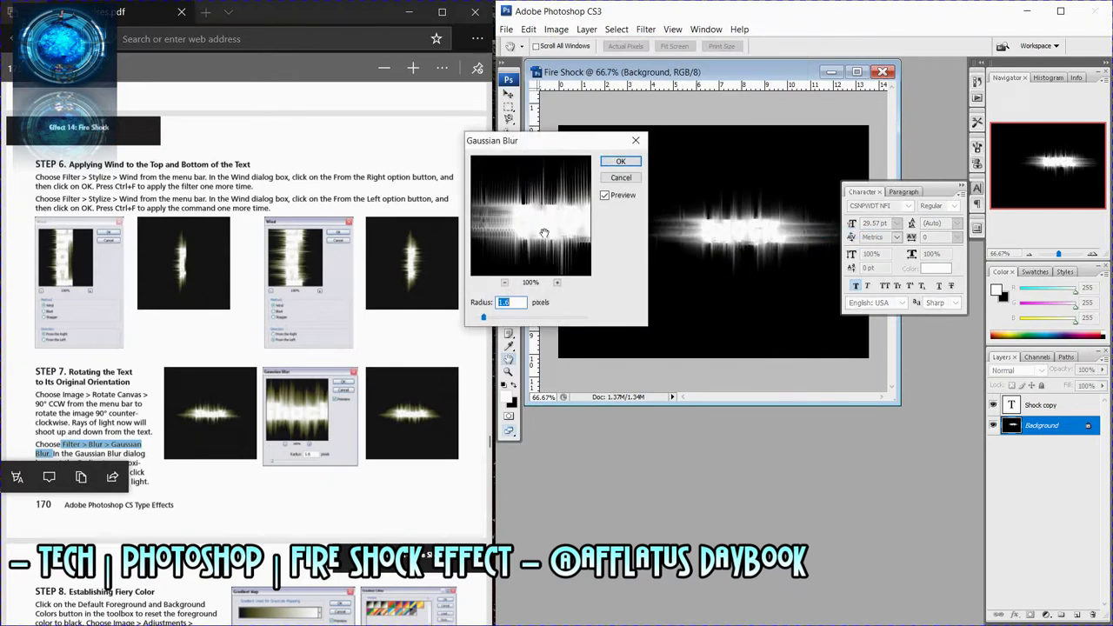
pyautogui.click(612, 163)
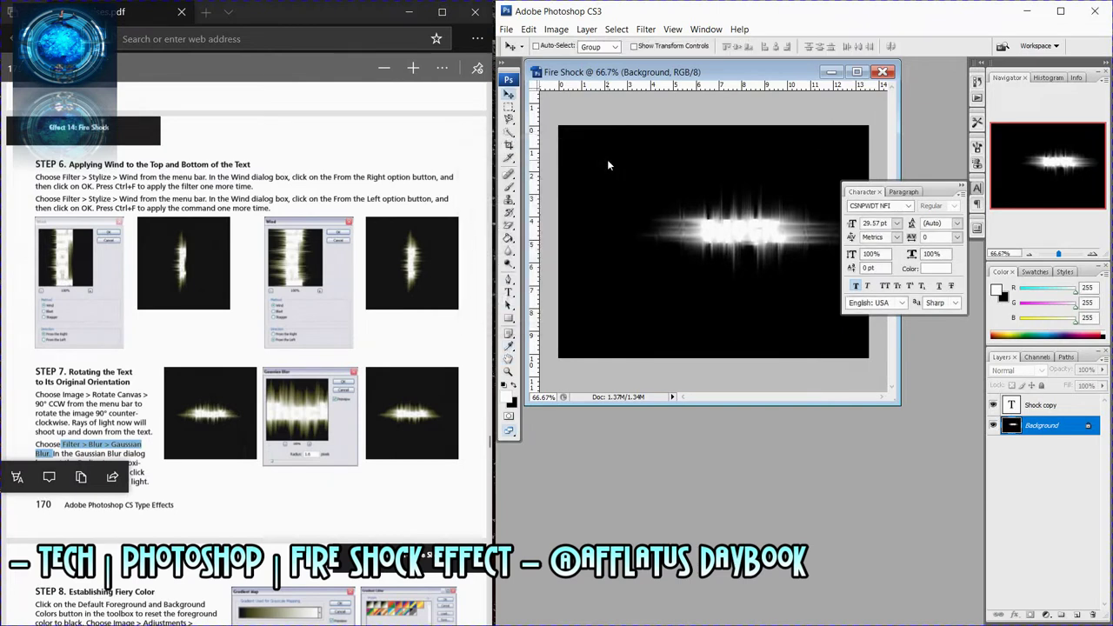
pyautogui.click(240, 454)
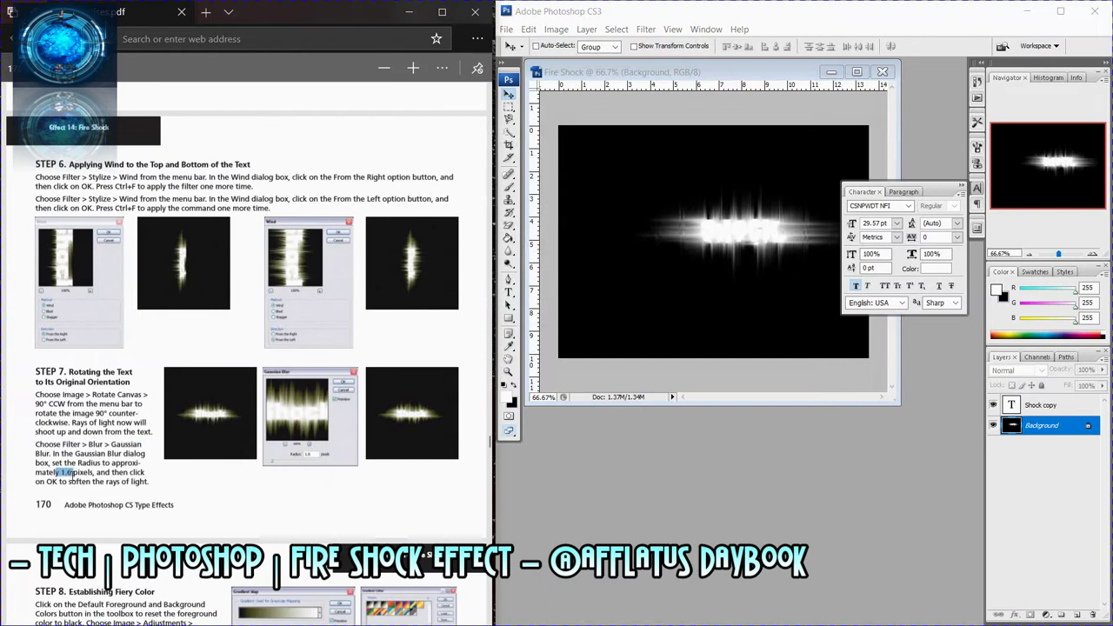
pyautogui.scroll(-5, 95, 465)
pyautogui.scroll(-1, 111, 464)
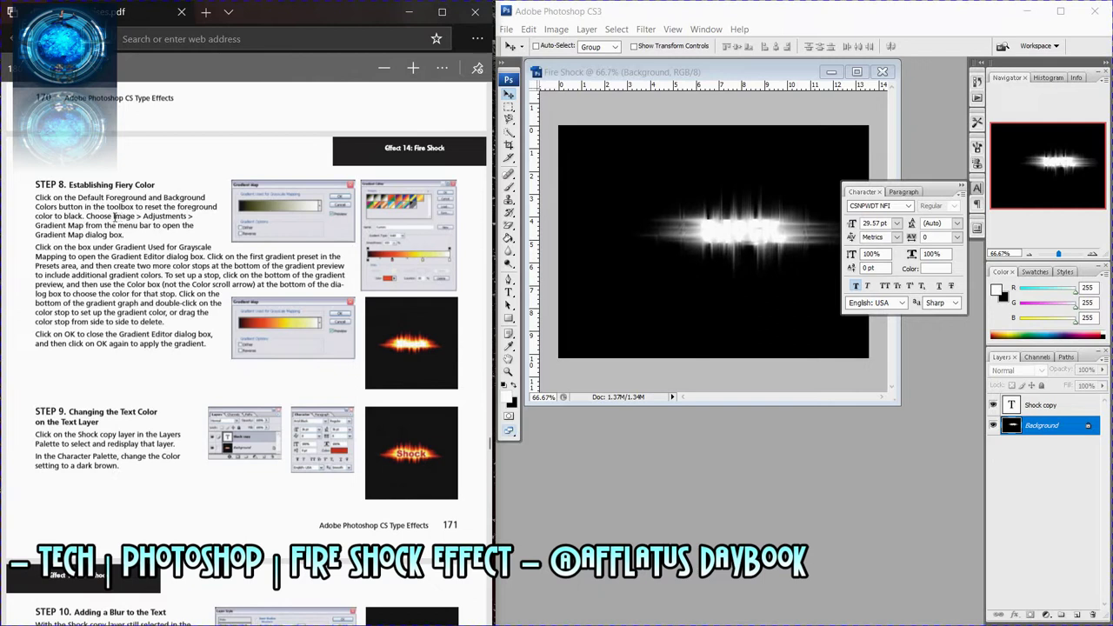
# Open the Gradient Map's gradient editor and try preset gradients.
pyautogui.moveTo(114, 216); pyautogui.dragTo(84, 225)
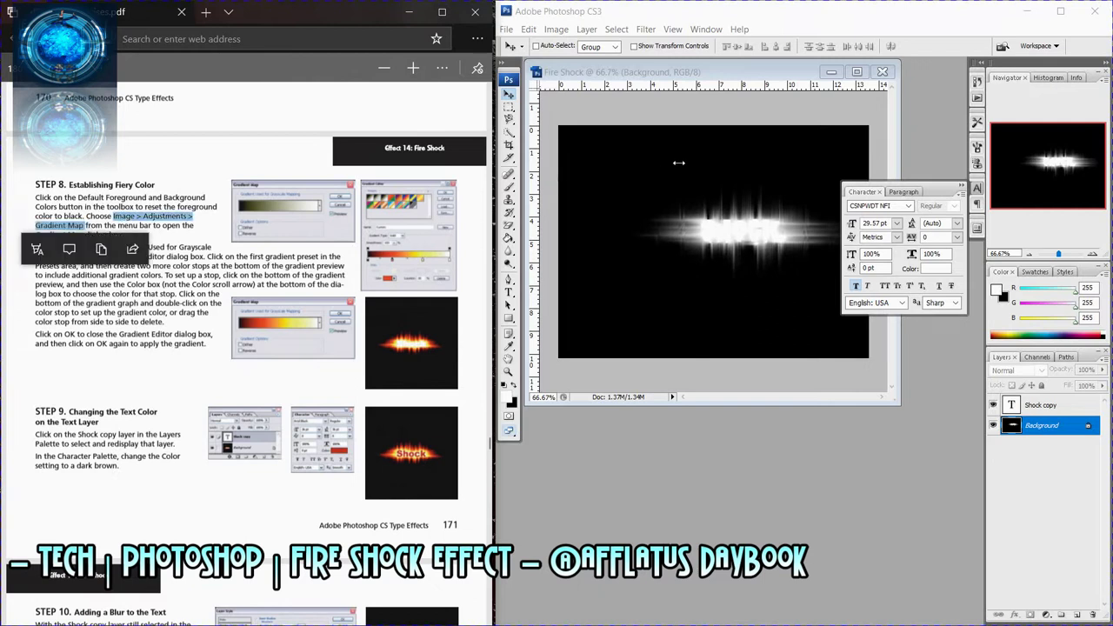
pyautogui.click(564, 31)
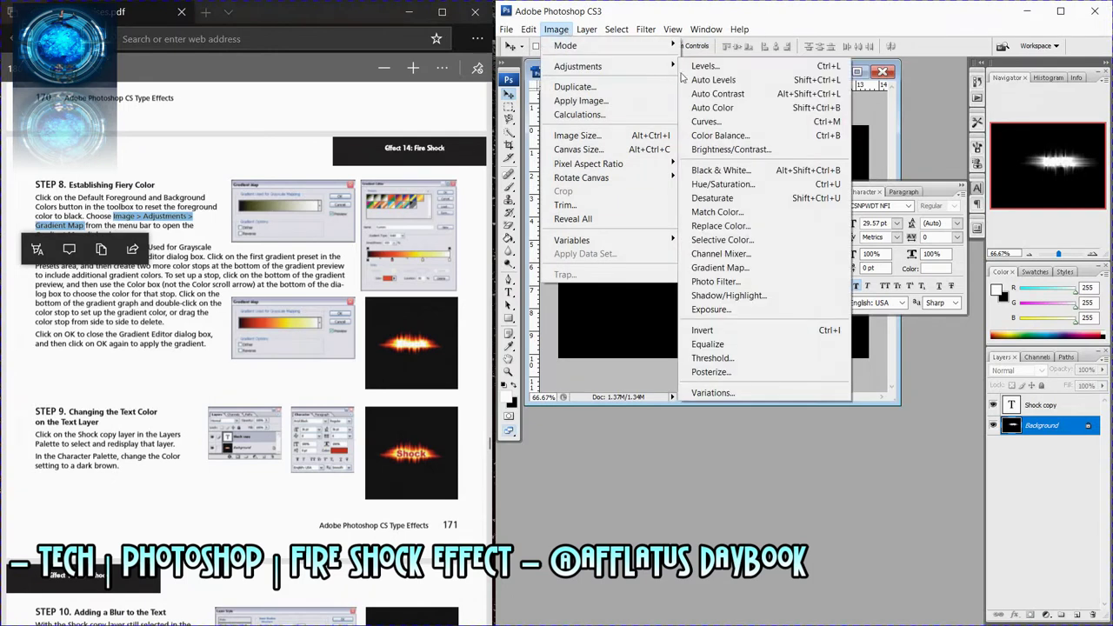
pyautogui.moveTo(578, 66)
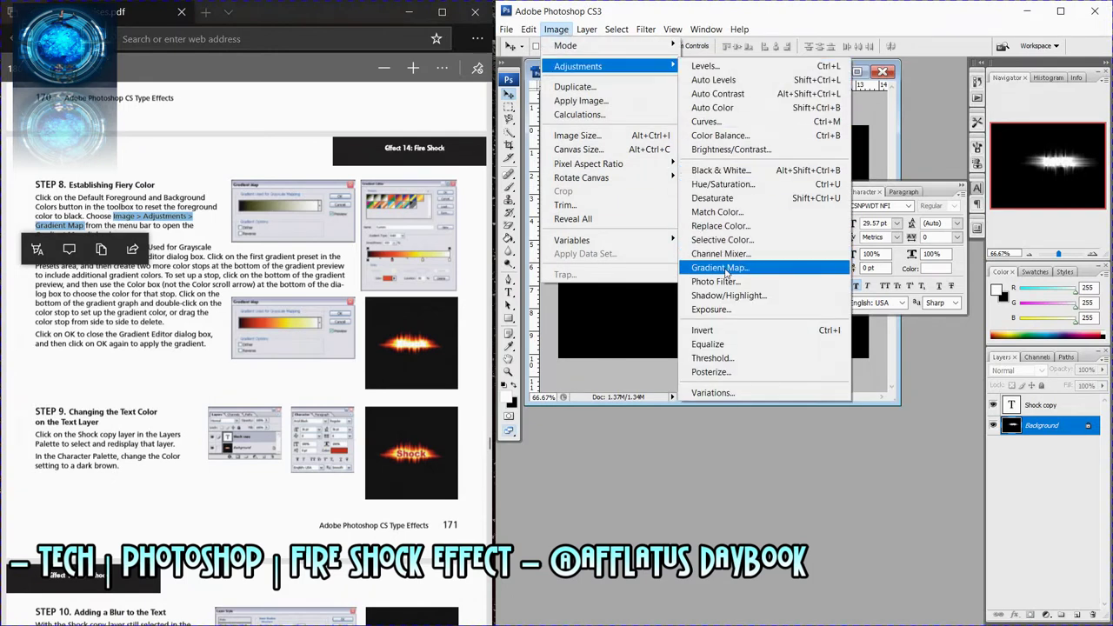
pyautogui.click(724, 268)
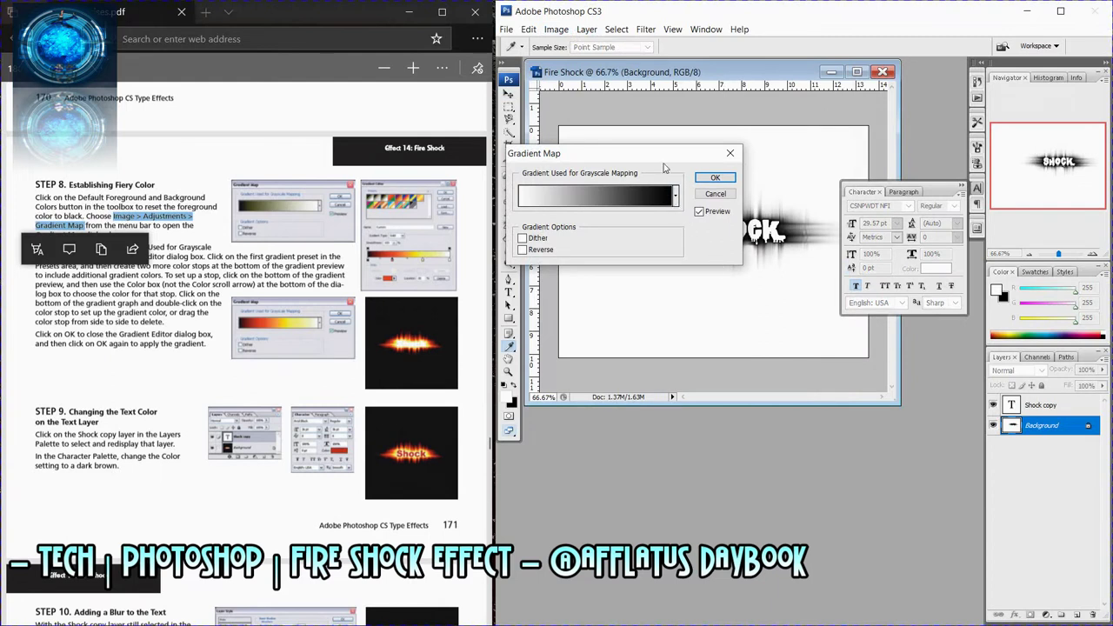
pyautogui.moveTo(663, 167); pyautogui.dragTo(689, 303)
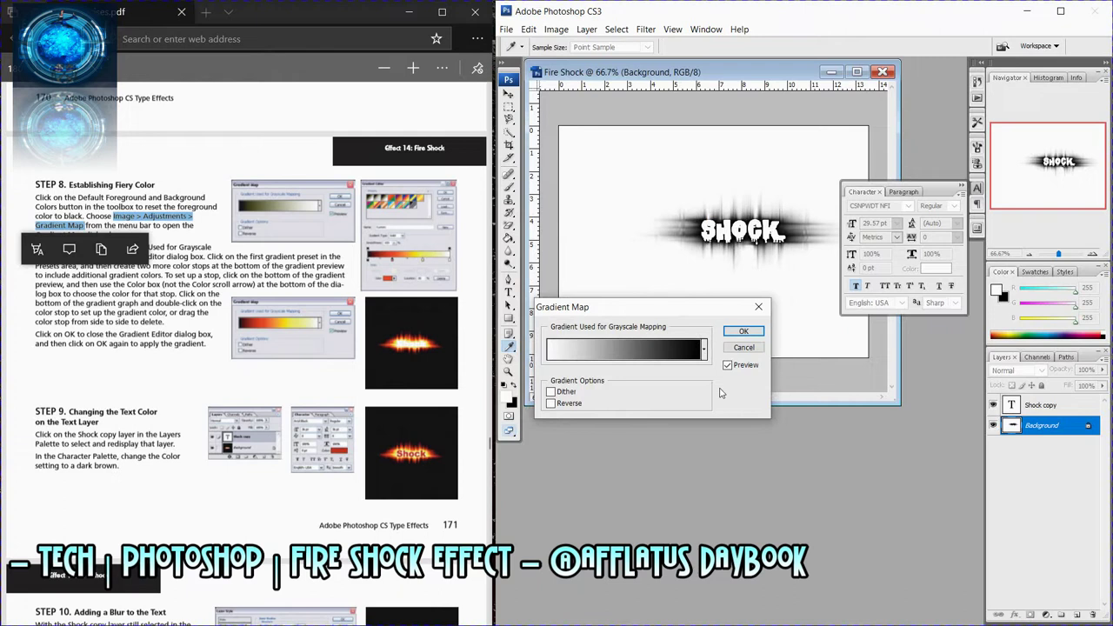
pyautogui.click(704, 350)
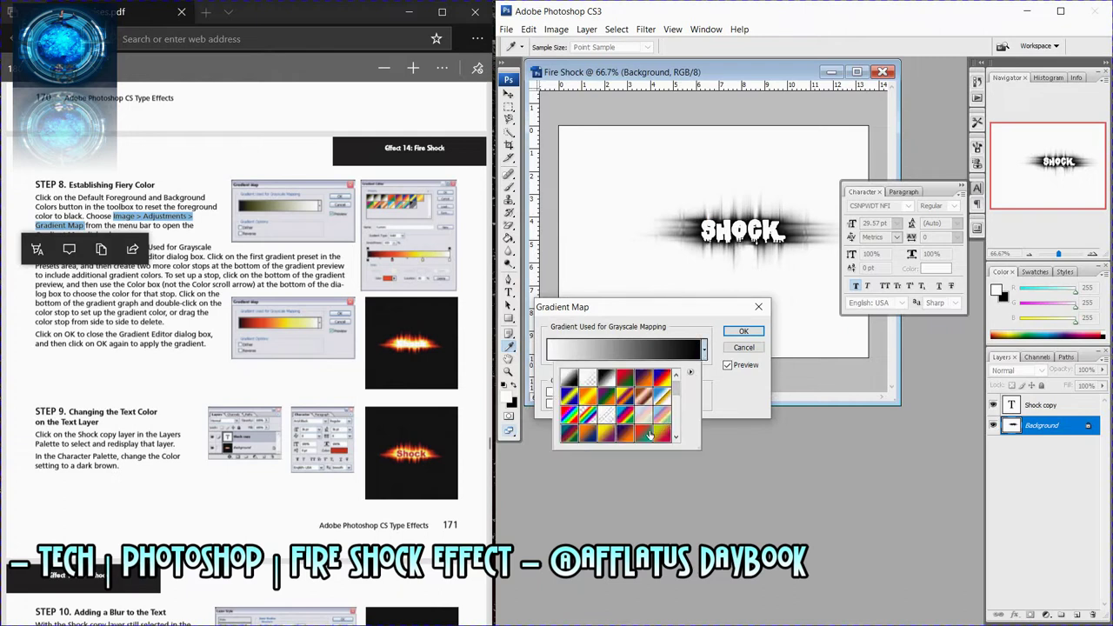
pyautogui.click(650, 348)
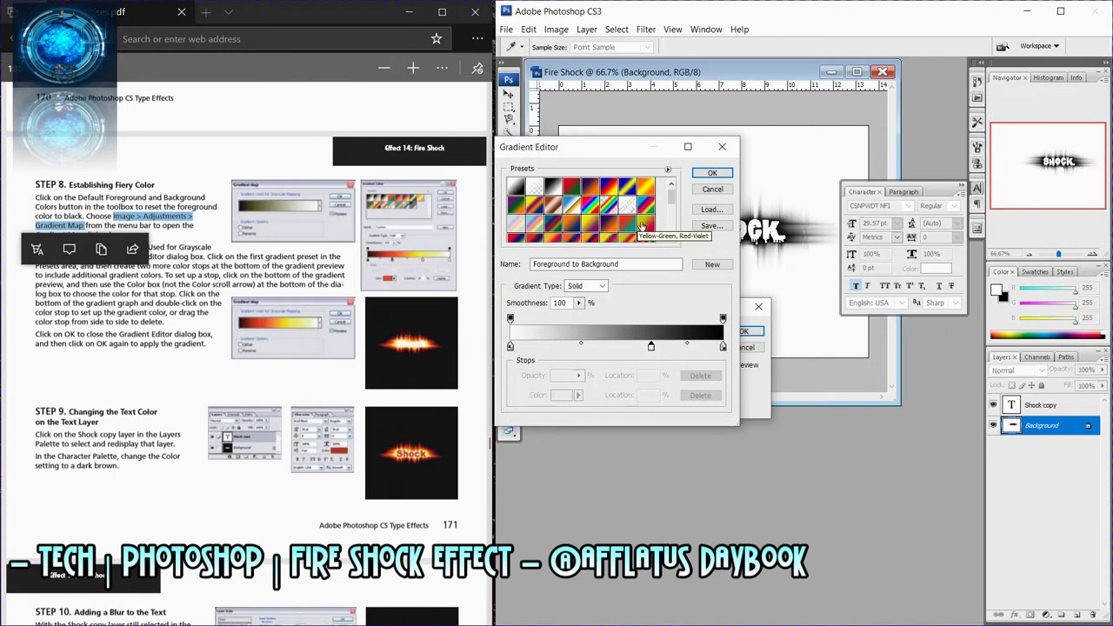
pyautogui.click(611, 228)
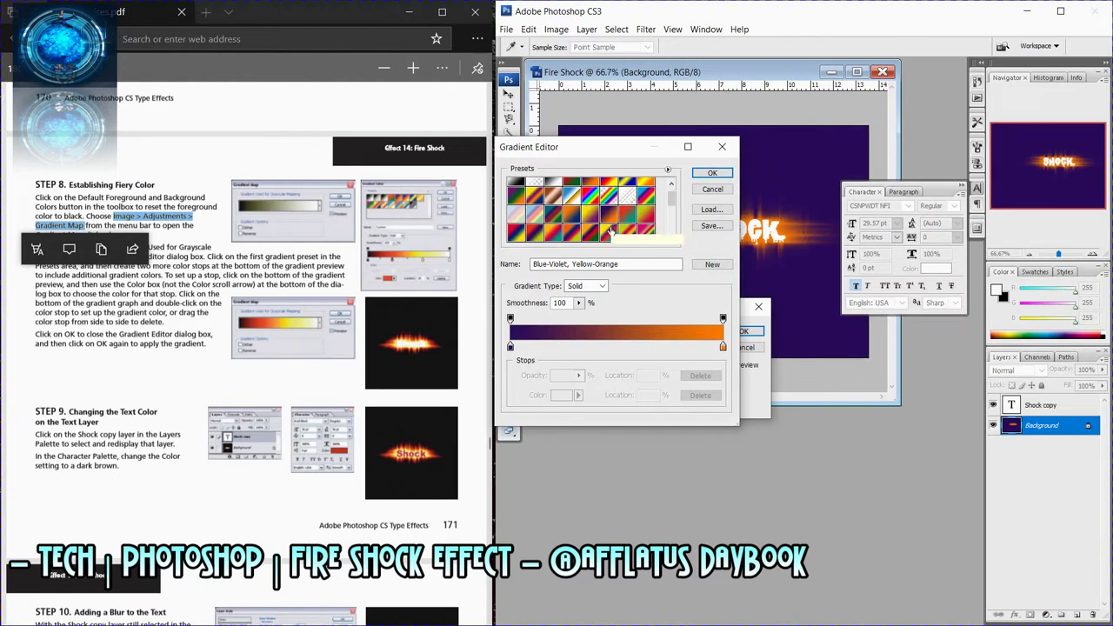
pyautogui.click(611, 232)
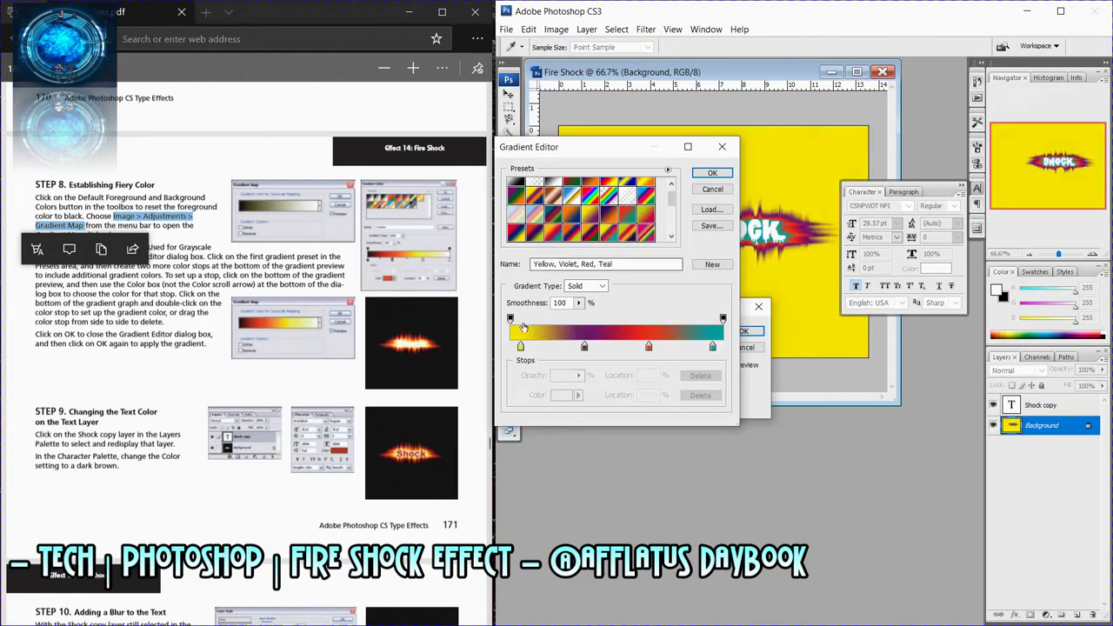
pyautogui.moveTo(600, 153)
pyautogui.mouseDown()
pyautogui.moveTo(606, 280)
pyautogui.moveTo(620, 296)
pyautogui.mouseUp()
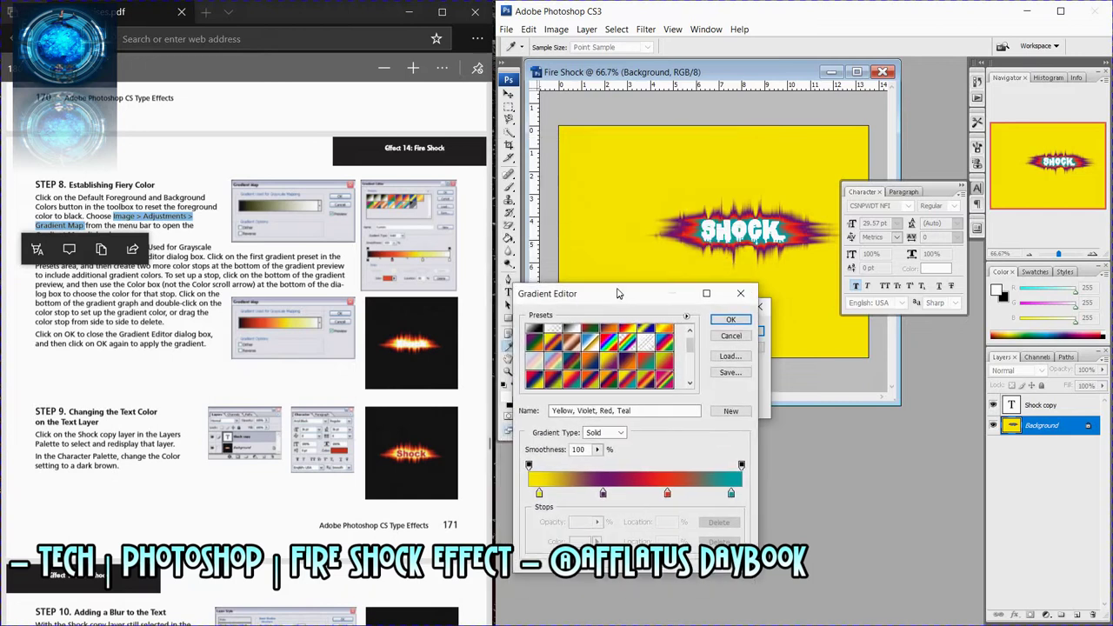
# Set the gradient's left stop to black and the second stop to bright red.
pyautogui.click(541, 490)
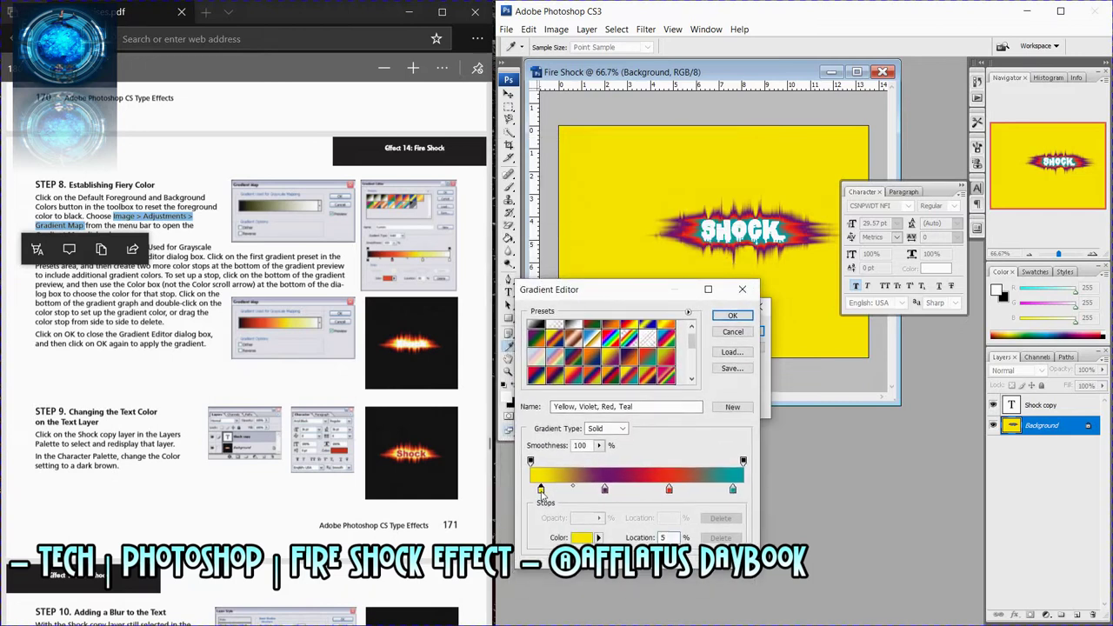
pyautogui.click(586, 539)
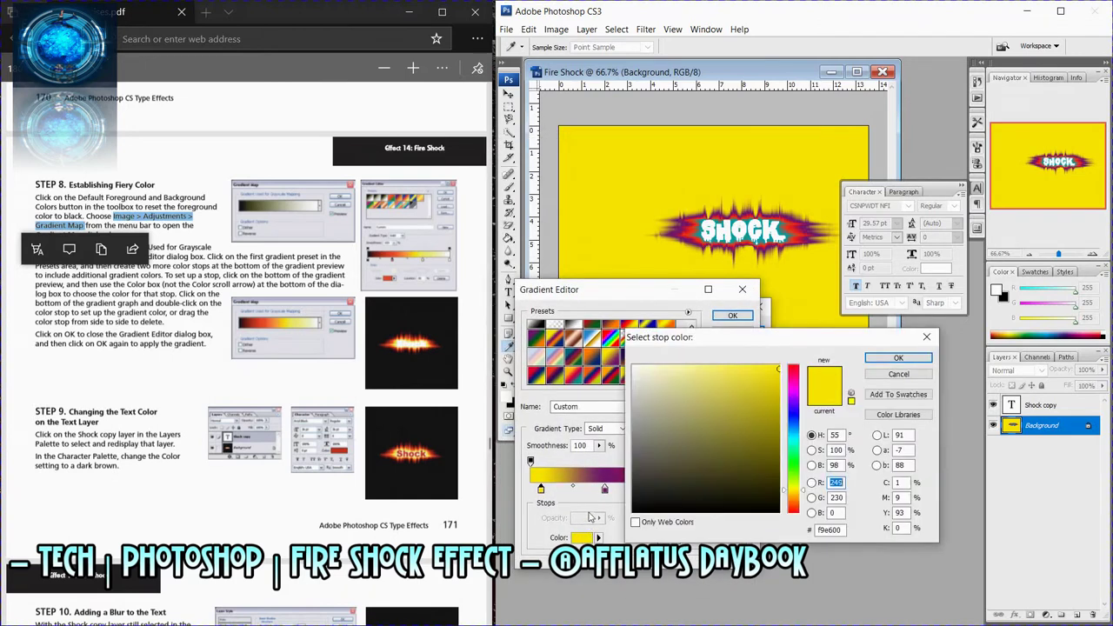
pyautogui.moveTo(640, 502); pyautogui.dragTo(625, 528)
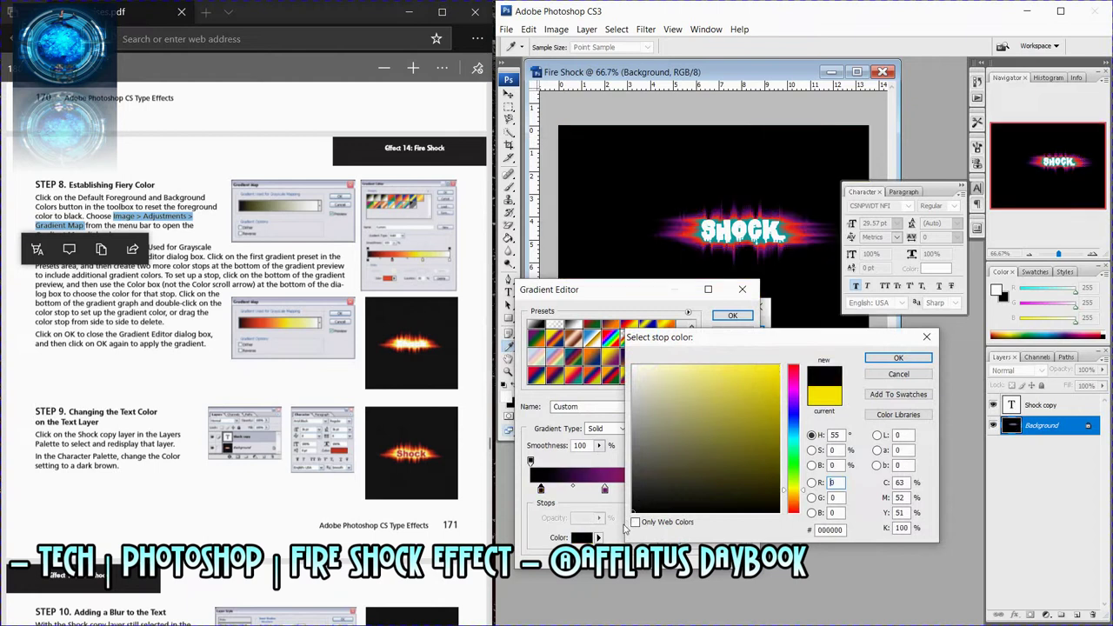
pyautogui.click(916, 361)
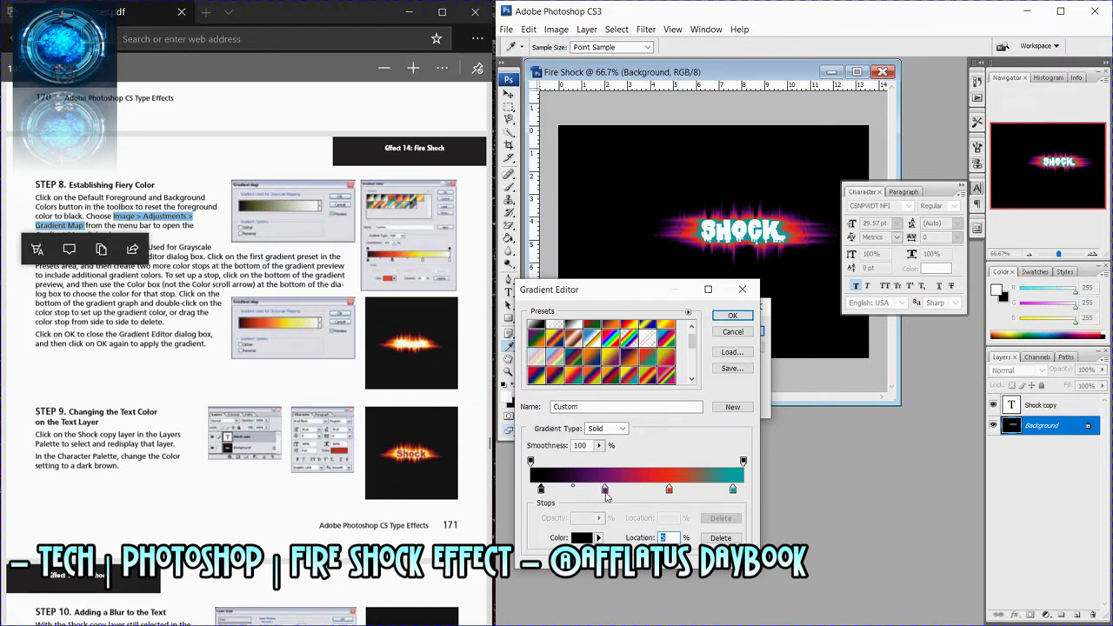
pyautogui.click(605, 489)
pyautogui.doubleClick(604, 489)
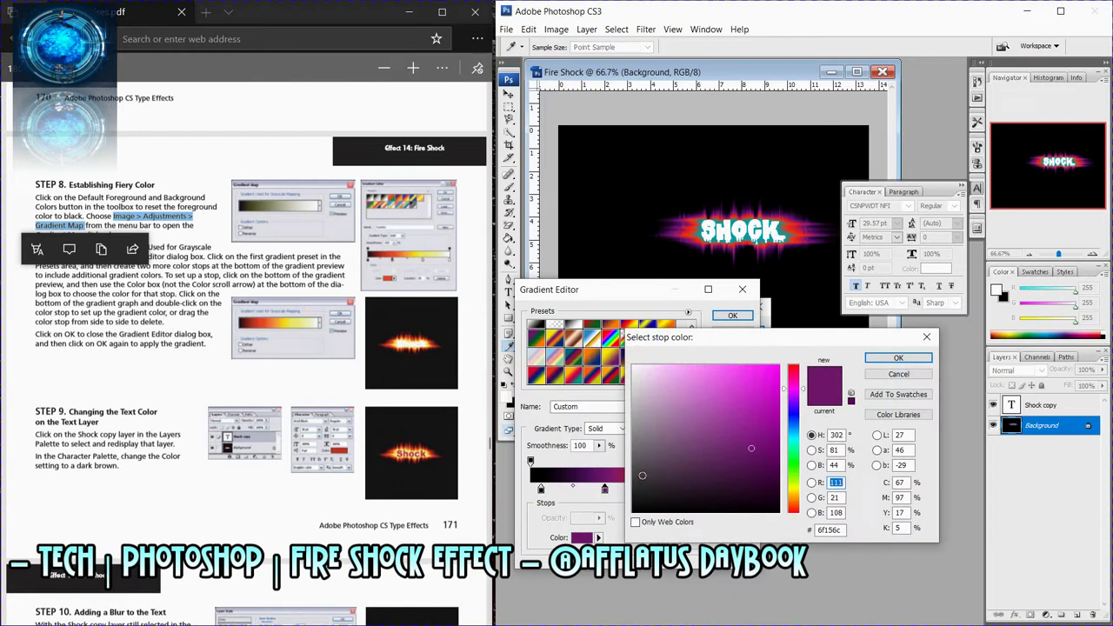
pyautogui.click(656, 417)
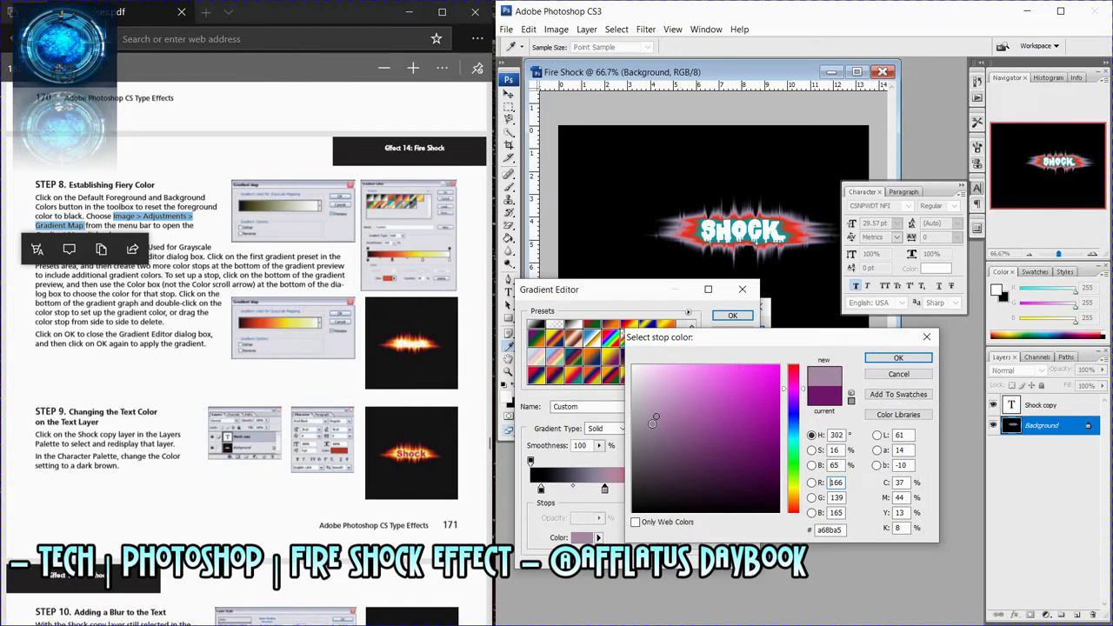
pyautogui.moveTo(790, 383); pyautogui.dragTo(793, 352)
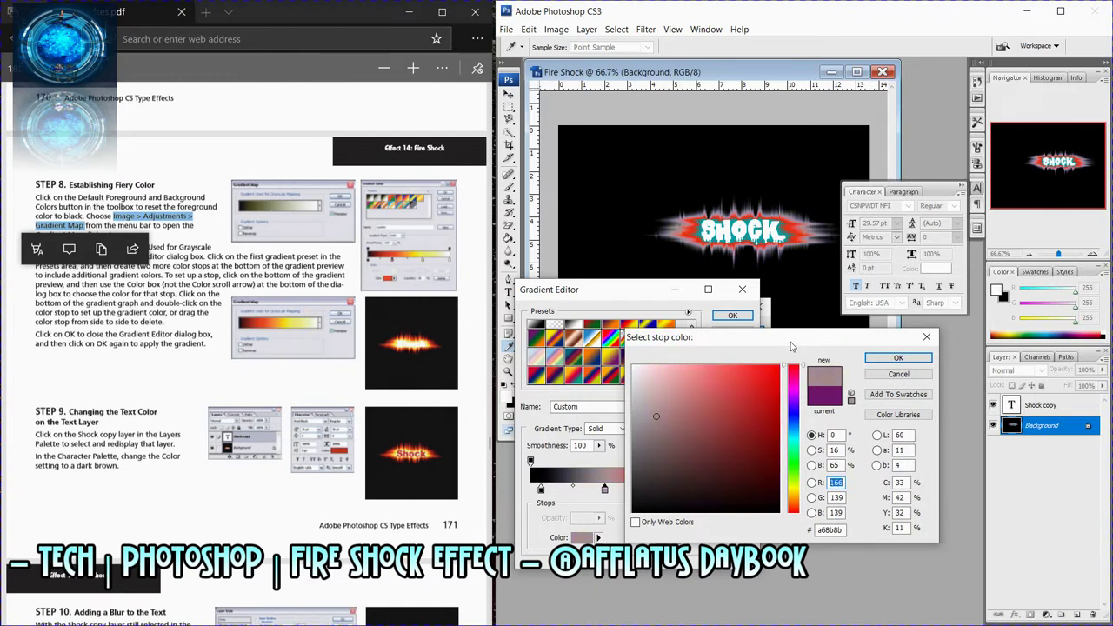
pyautogui.click(756, 365)
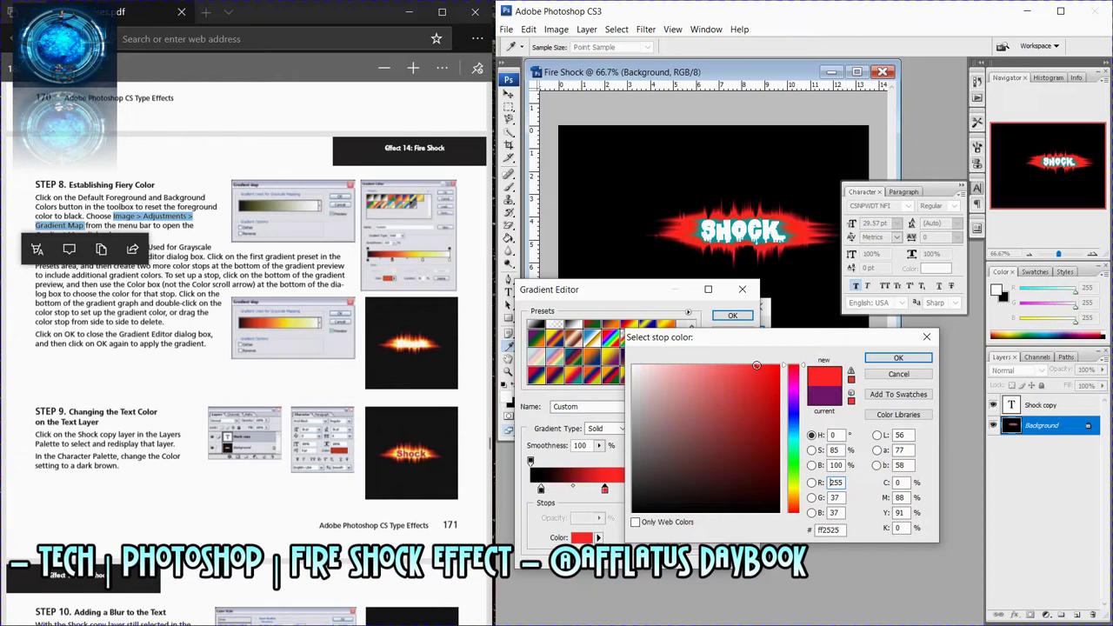
pyautogui.click(867, 357)
# Add a yellow stop at about 65%, make the right stop white, and apply.
pyautogui.click(669, 489)
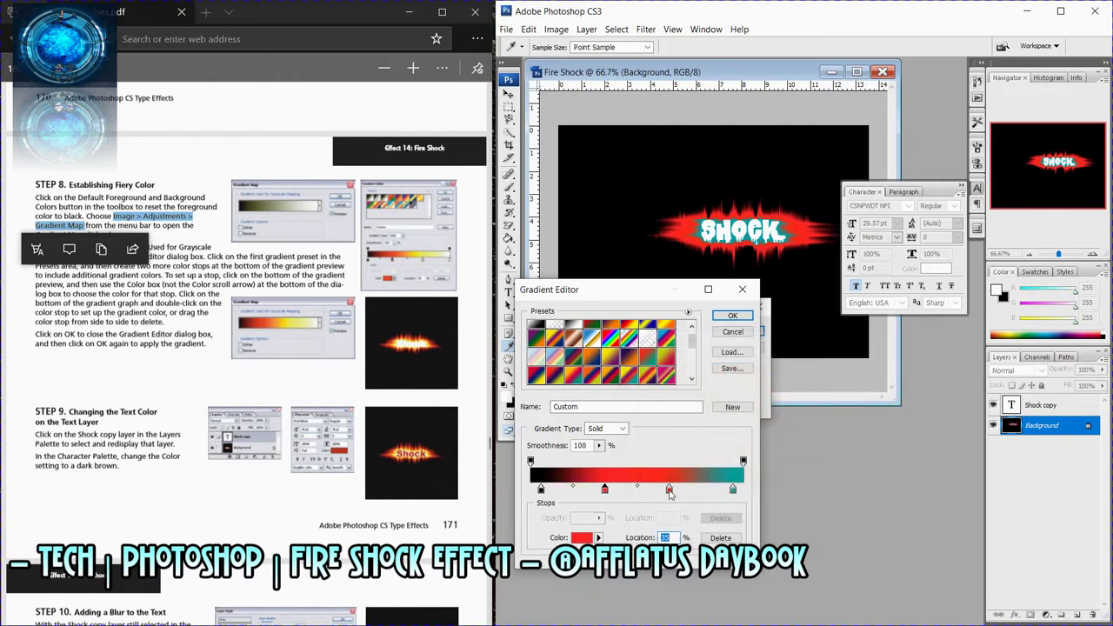
pyautogui.click(578, 539)
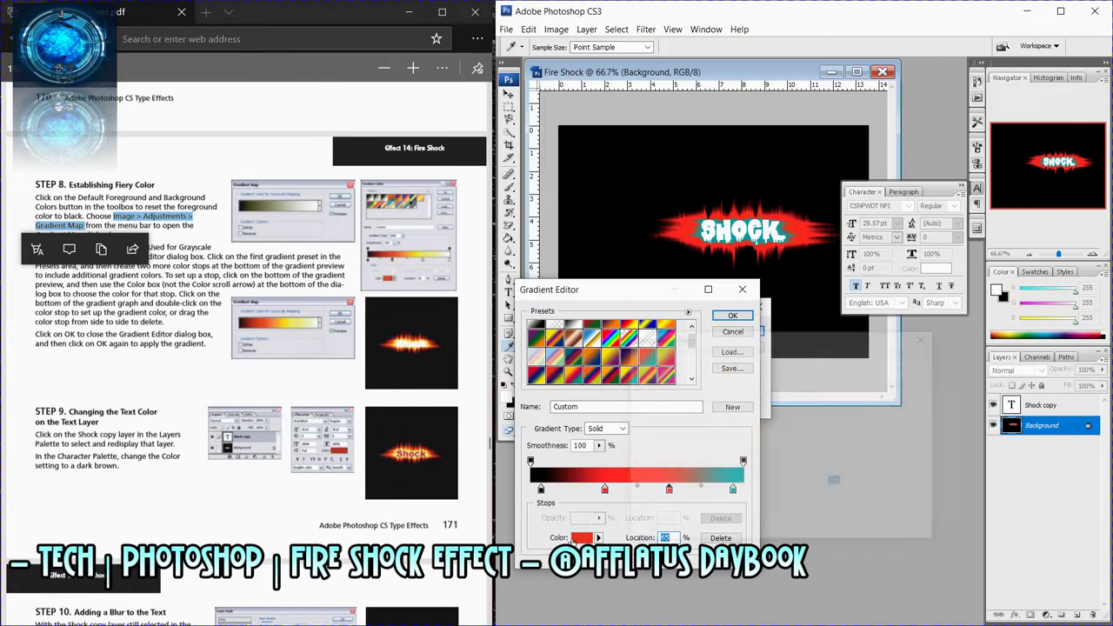
pyautogui.click(793, 488)
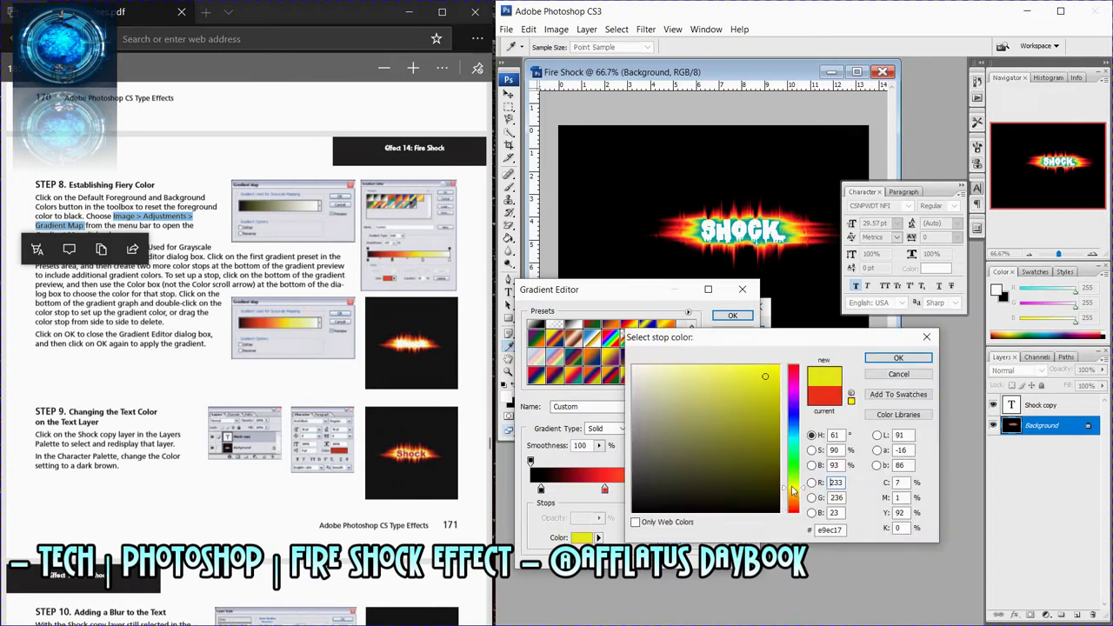
pyautogui.click(712, 367)
pyautogui.moveTo(712, 367); pyautogui.dragTo(780, 365)
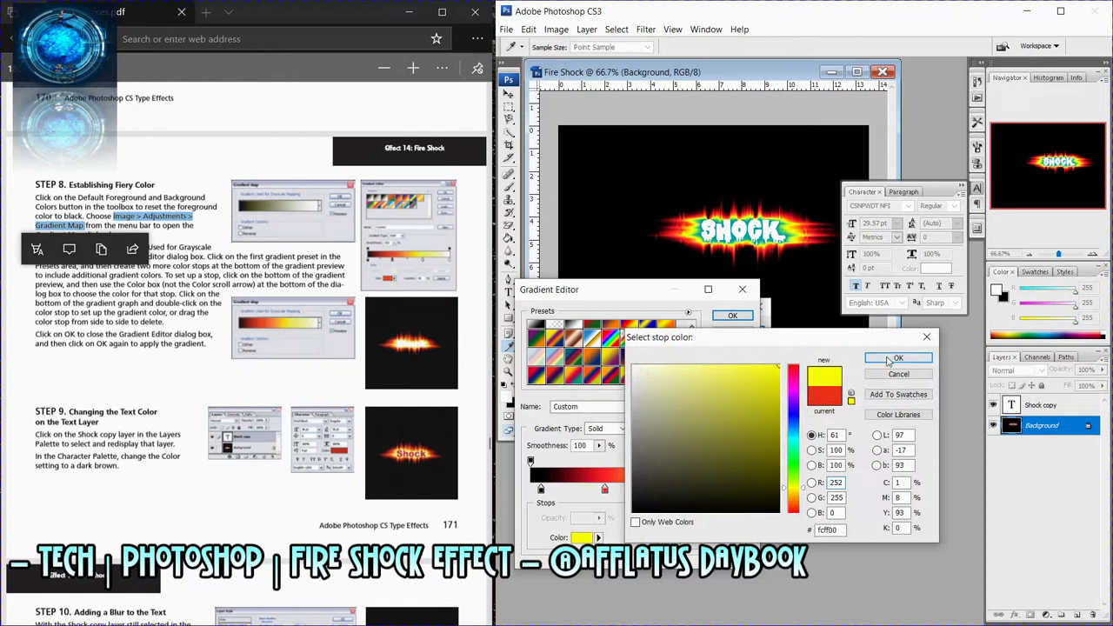
pyautogui.click(889, 360)
pyautogui.click(734, 490)
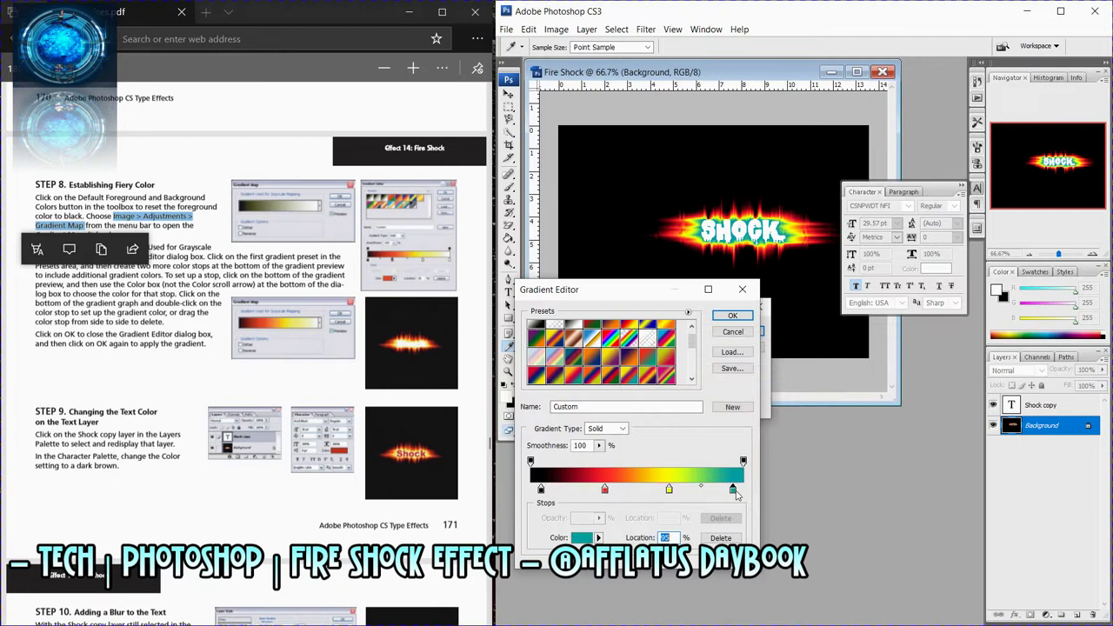
pyautogui.doubleClick(733, 491)
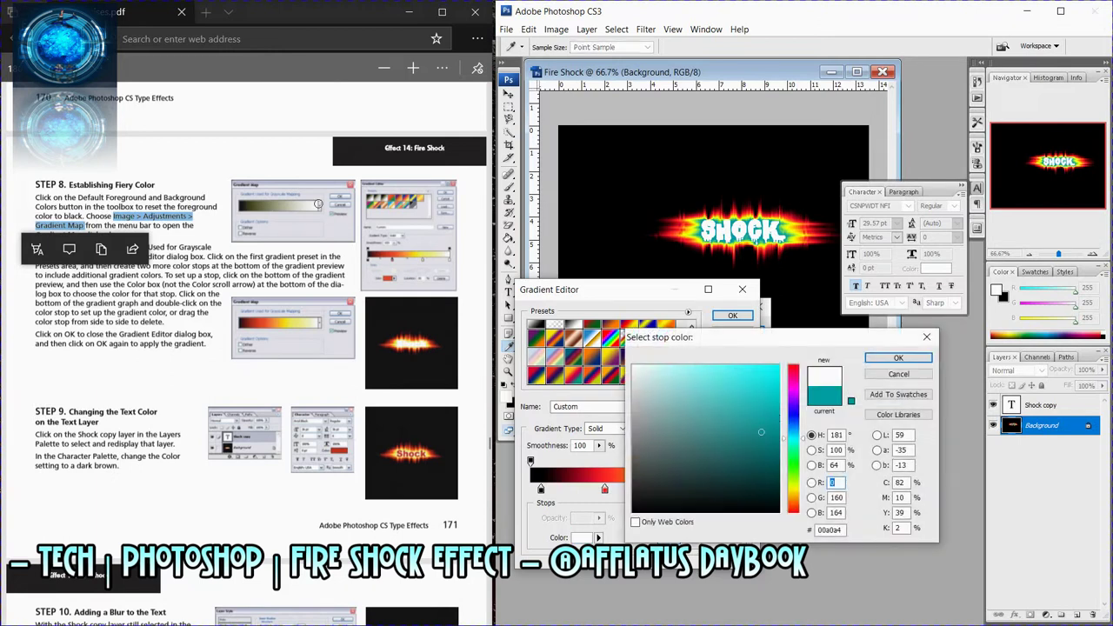
pyautogui.click(870, 356)
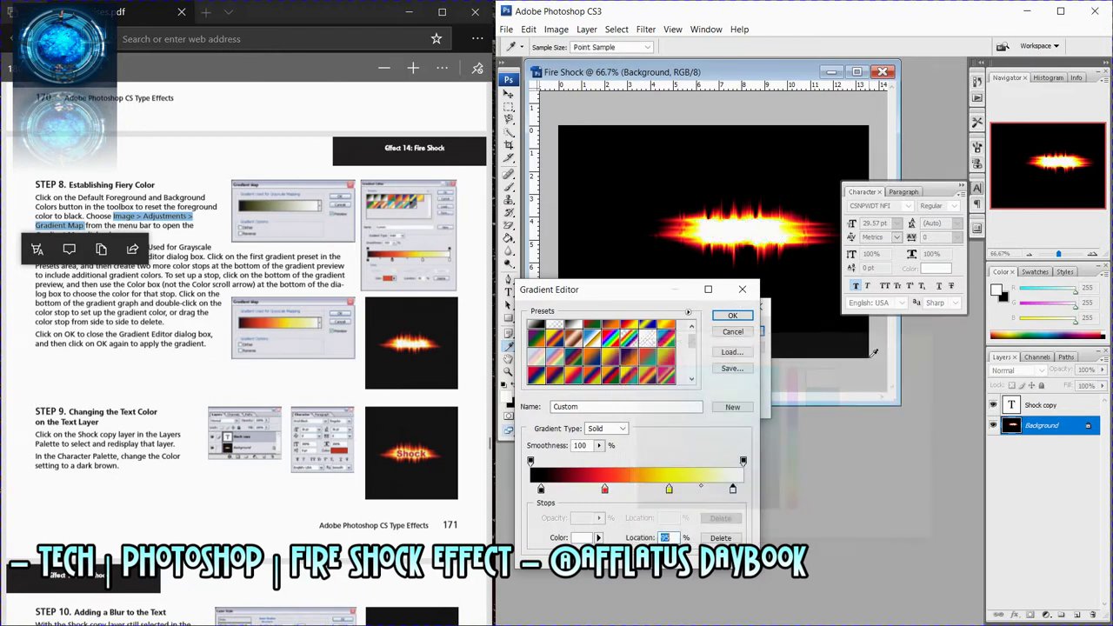
pyautogui.click(733, 315)
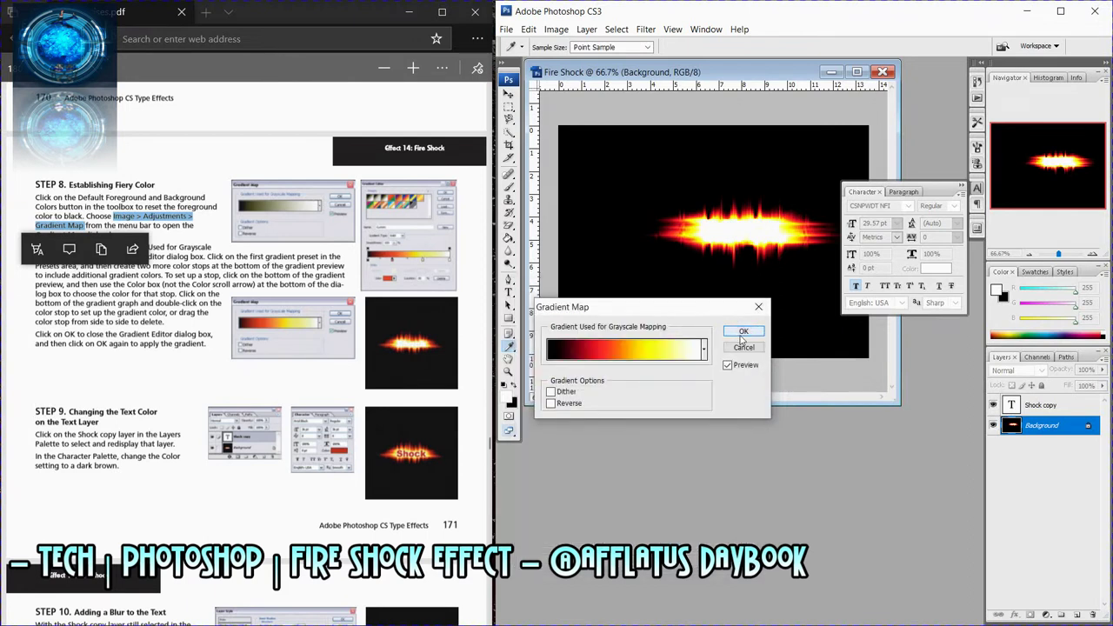
pyautogui.click(742, 334)
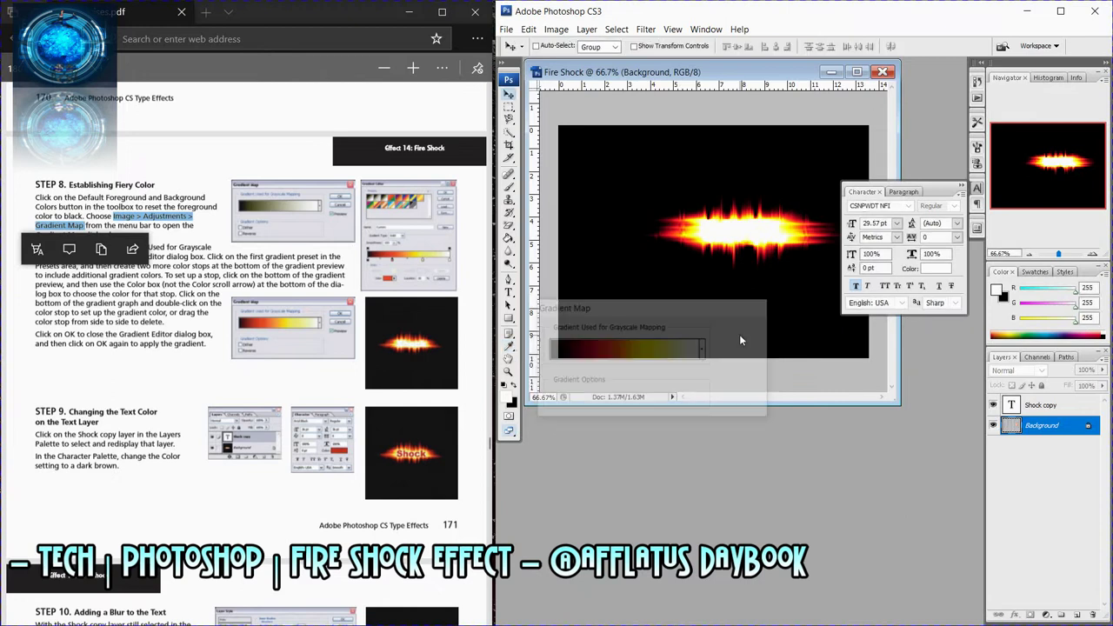
# Check the tutorial, then show and select the Shock copy text layer.
pyautogui.click(142, 340)
pyautogui.scroll(-3, 130, 339)
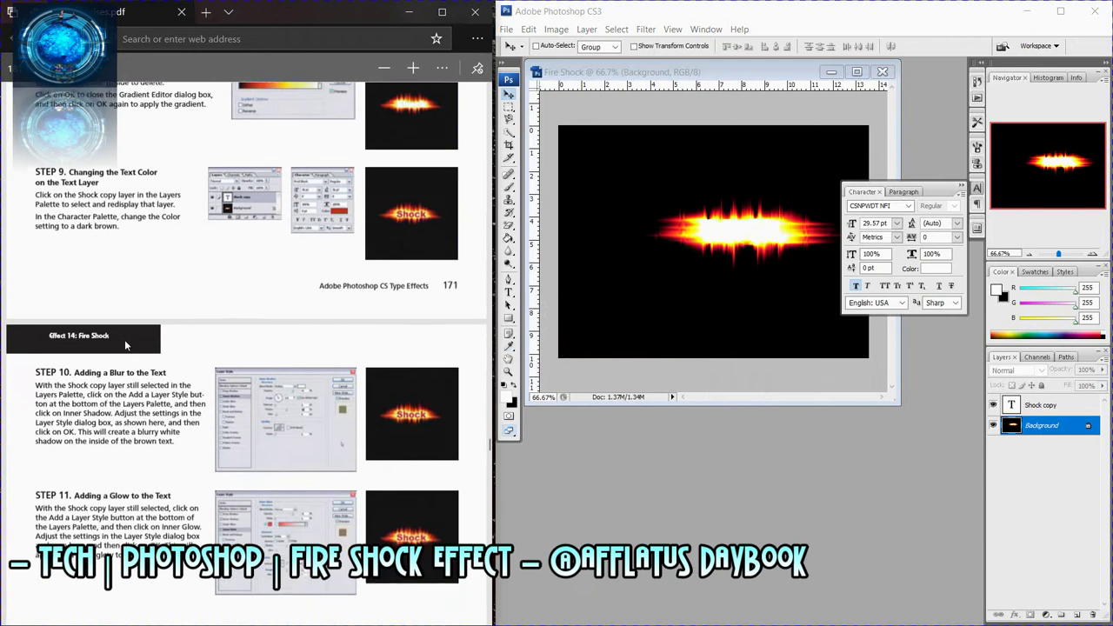
pyautogui.scroll(-1, 122, 337)
pyautogui.scroll(1, 114, 335)
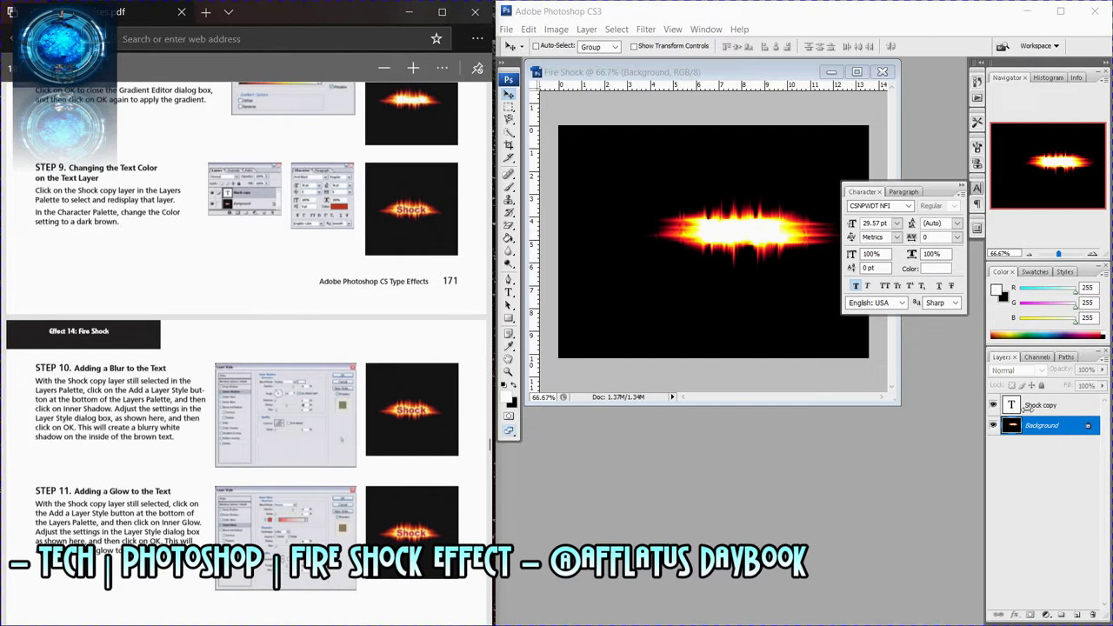
pyautogui.click(994, 404)
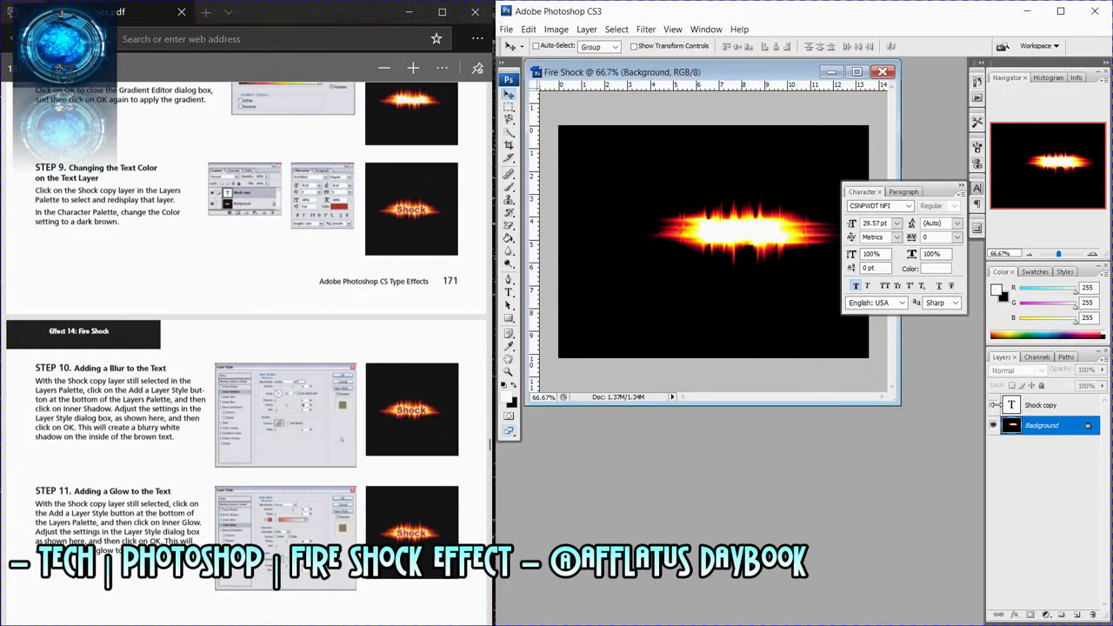
pyautogui.click(1034, 406)
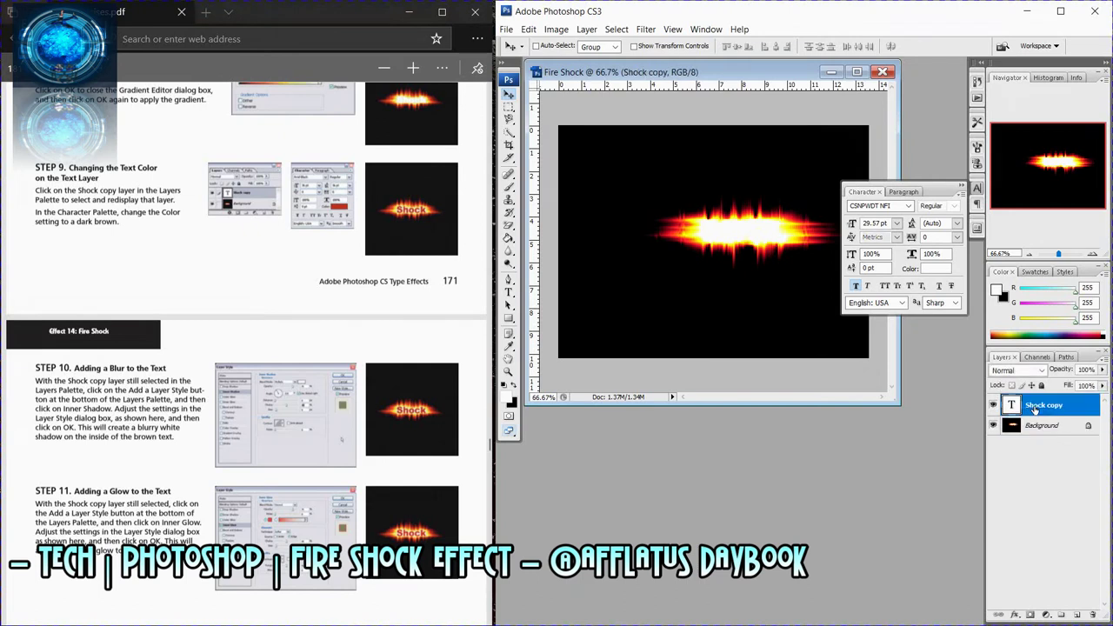
# Set the SHOCK text colour to red (255) in the text colour picker.
pyautogui.click(934, 268)
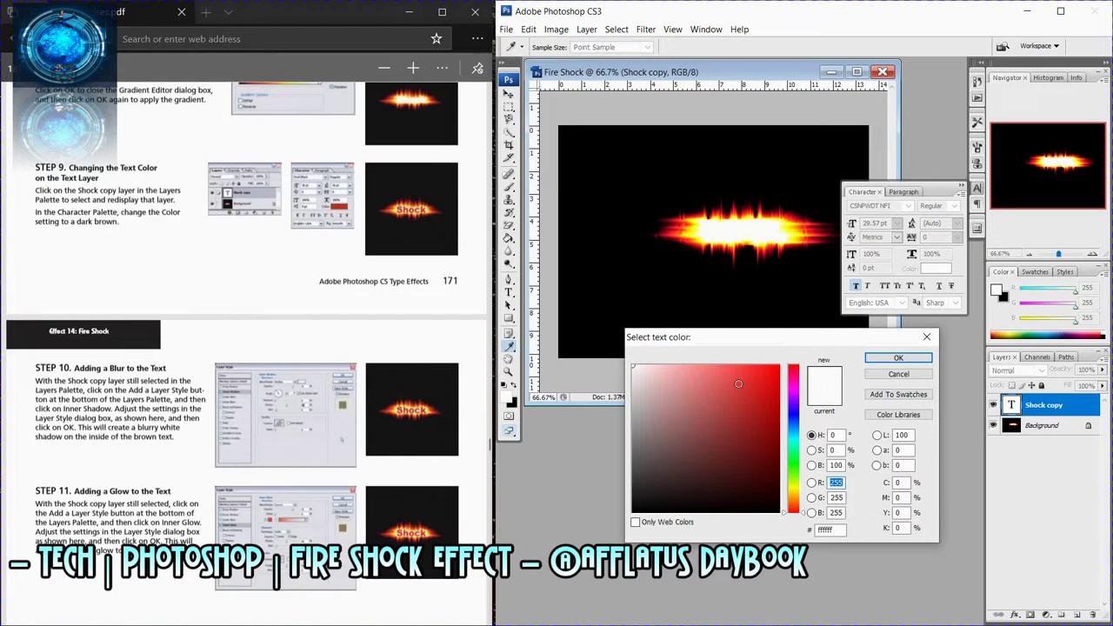
pyautogui.moveTo(739, 384); pyautogui.dragTo(802, 343)
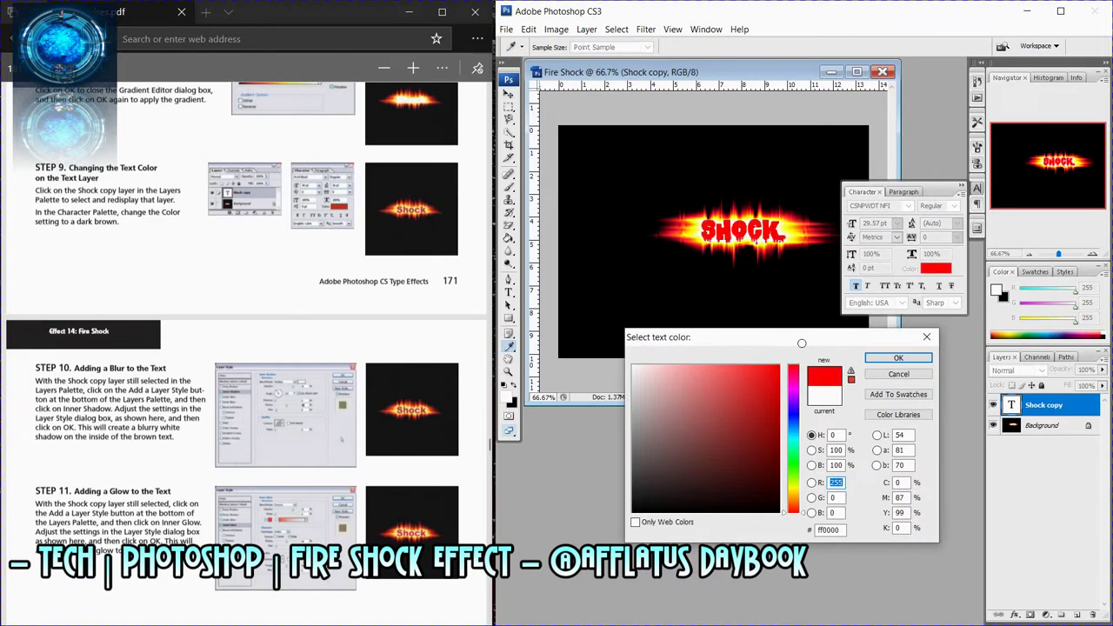
pyautogui.moveTo(802, 343); pyautogui.dragTo(806, 522)
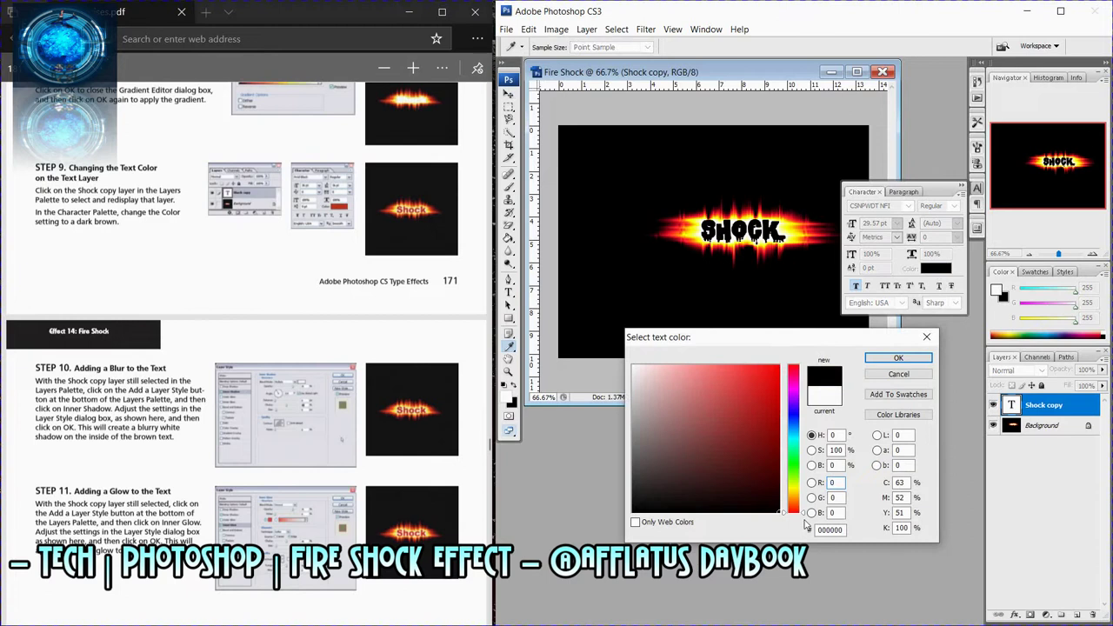
pyautogui.write('255')
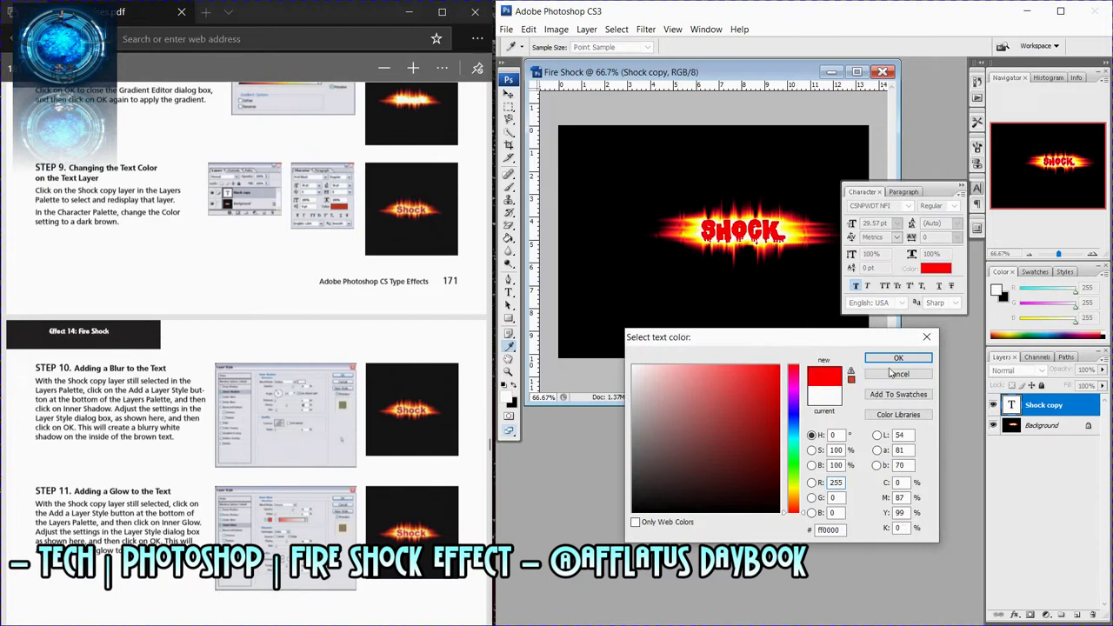
pyautogui.click(897, 359)
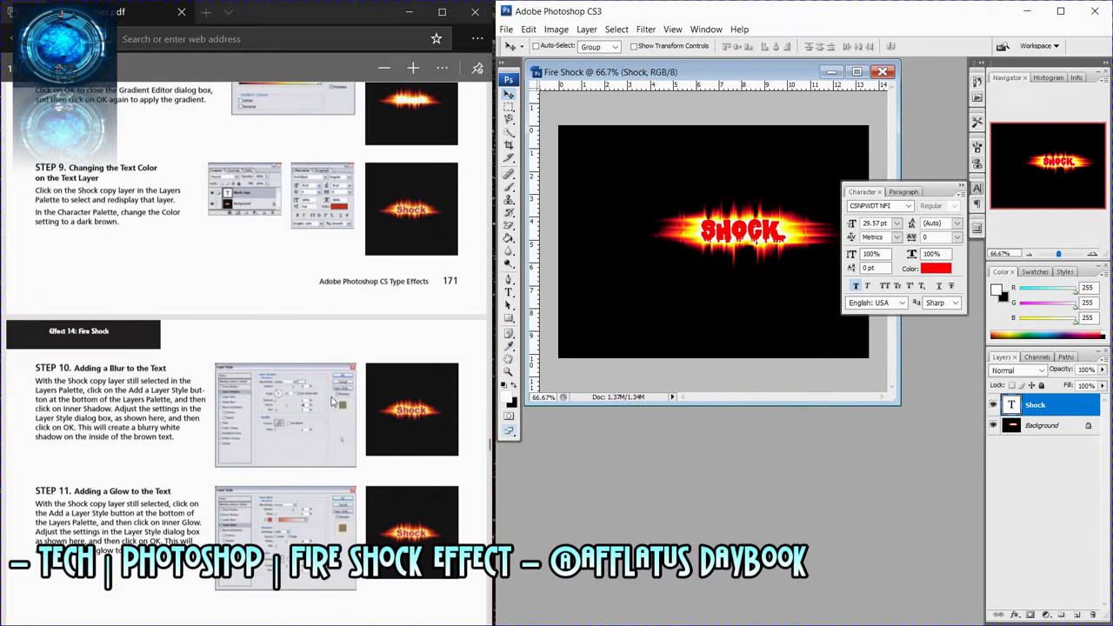
# Darken the SHOCK text colour to dark red #811717.
pyautogui.click(937, 268)
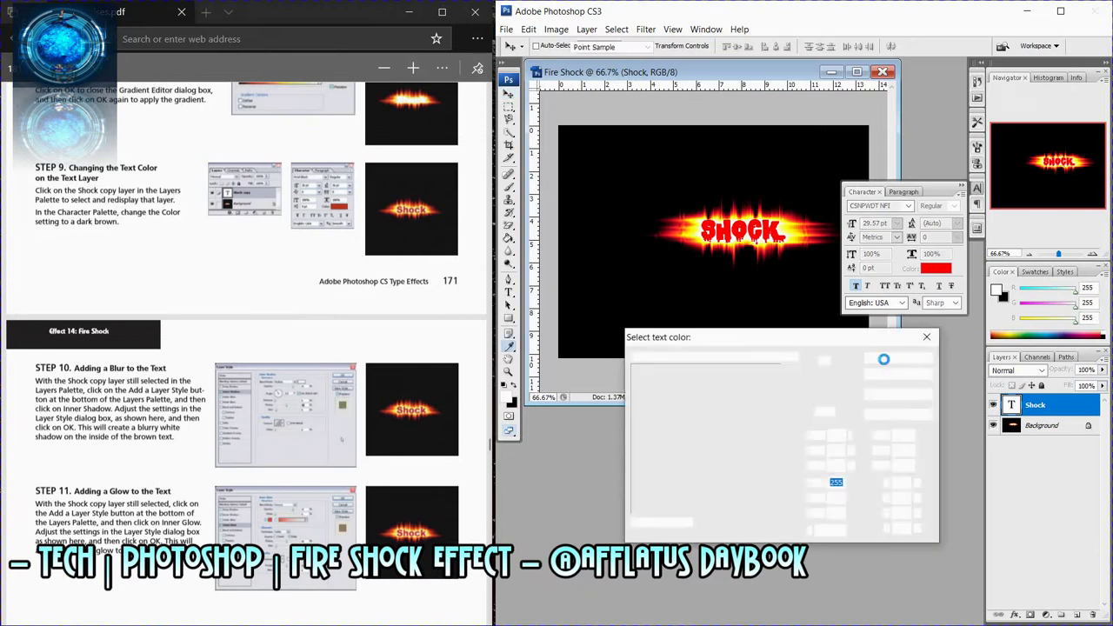
pyautogui.click(753, 438)
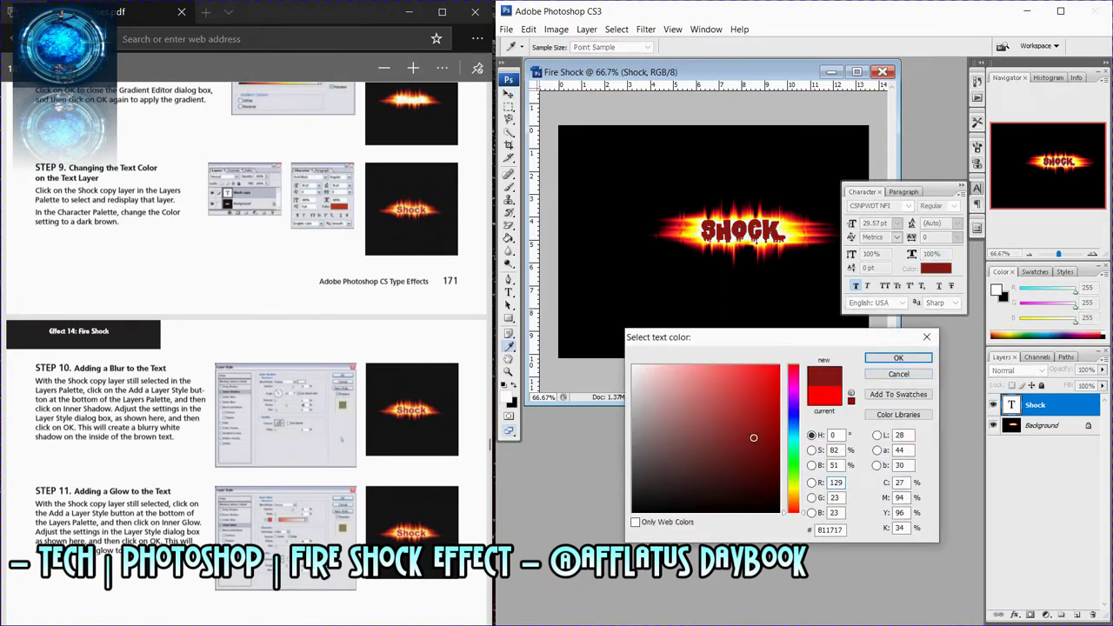
pyautogui.click(884, 360)
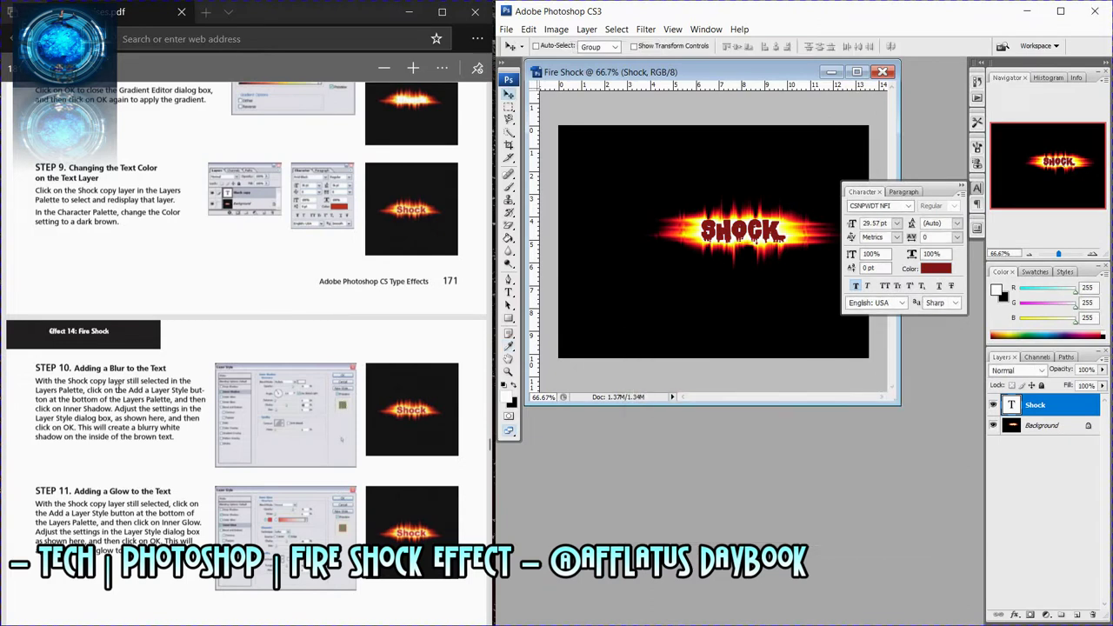
pyautogui.click(117, 386)
pyautogui.scroll(-2, 110, 380)
pyautogui.scroll(-1, 102, 369)
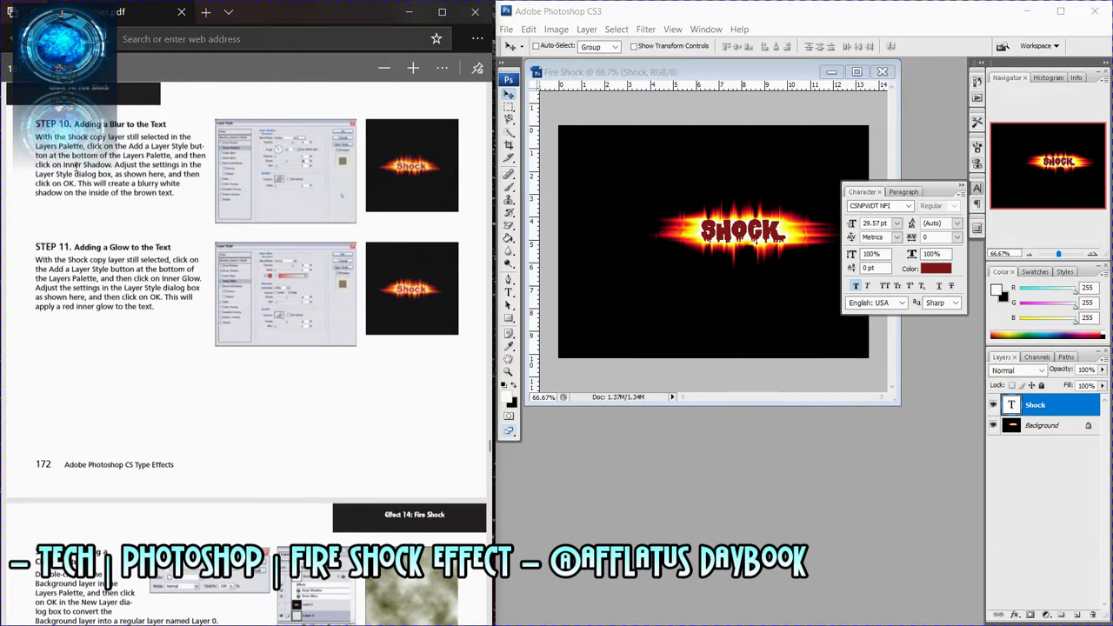
# Add an Inner Shadow layer effect to the SHOCK text.
pyautogui.moveTo(108, 164); pyautogui.dragTo(64, 164)
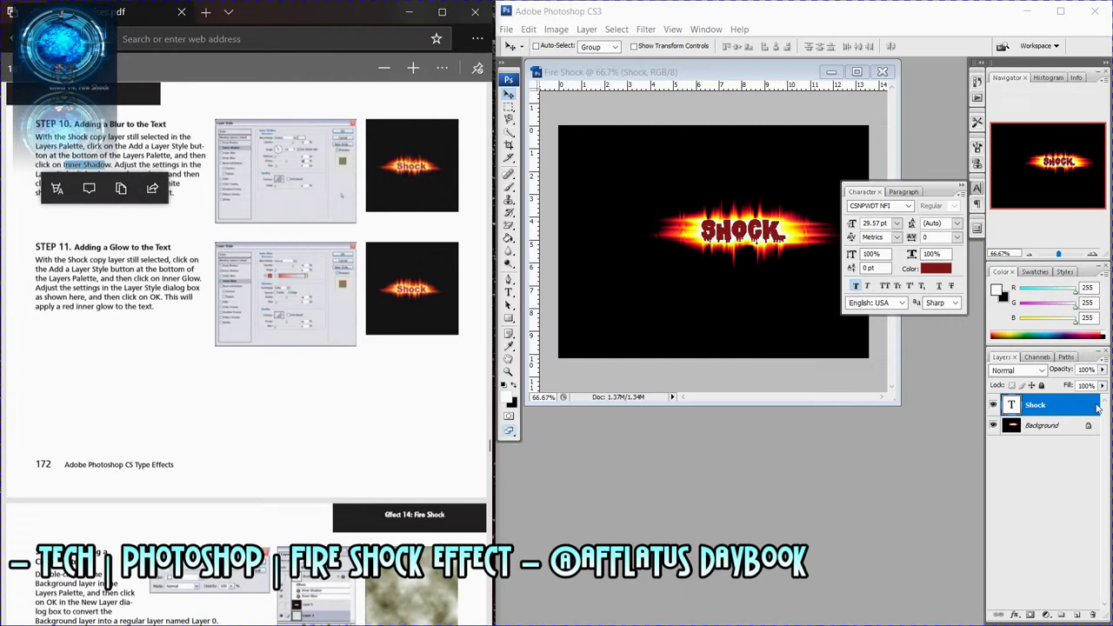
pyautogui.click(1015, 615)
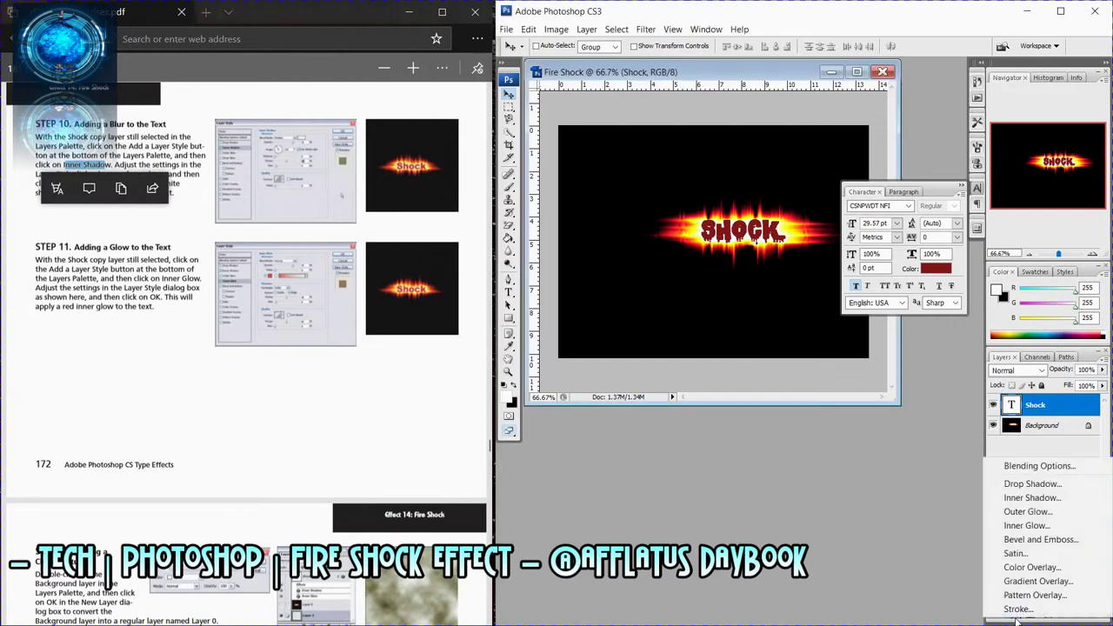
pyautogui.click(1043, 499)
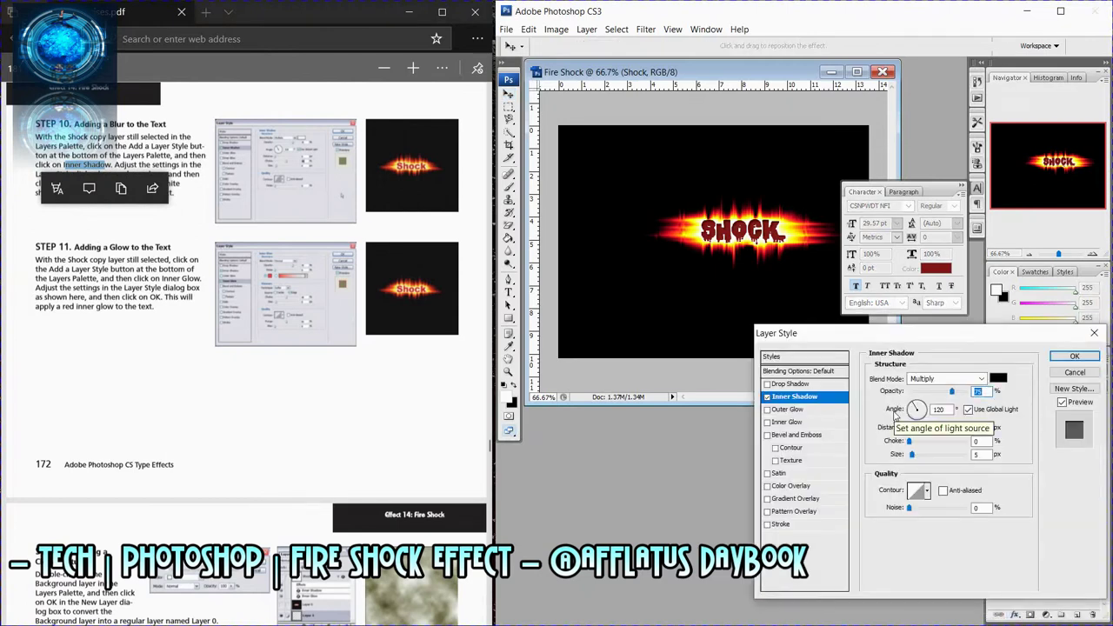
pyautogui.click(163, 164)
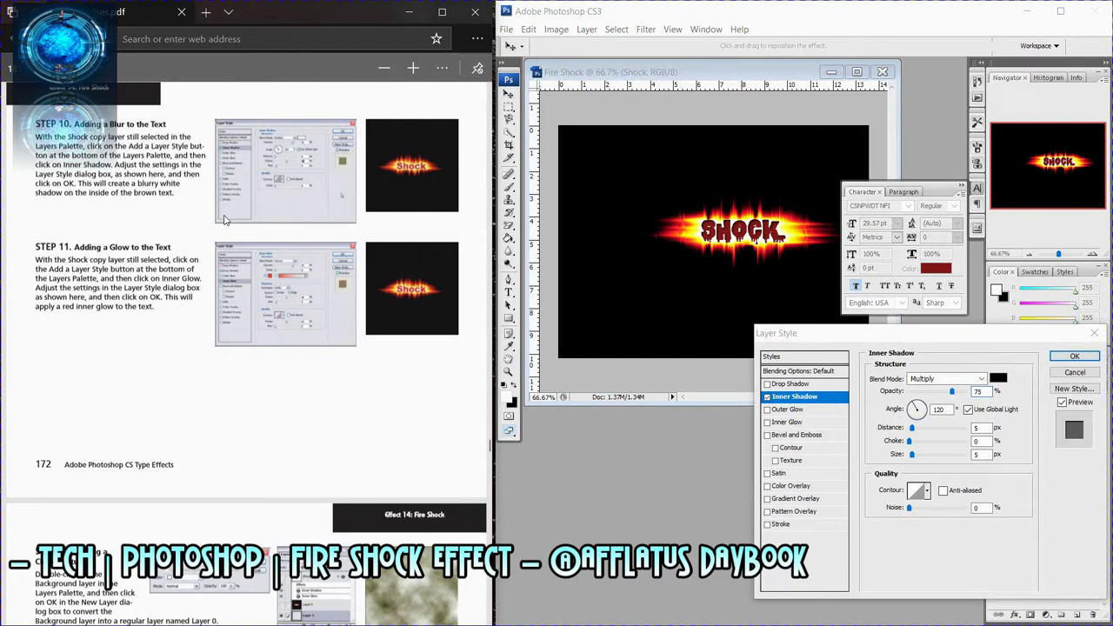
pyautogui.keyDown('ctrl'); pyautogui.scroll(2, 309, 218); pyautogui.keyUp('ctrl')
pyautogui.keyDown('ctrl'); pyautogui.scroll(1, 315, 218); pyautogui.keyUp('ctrl')
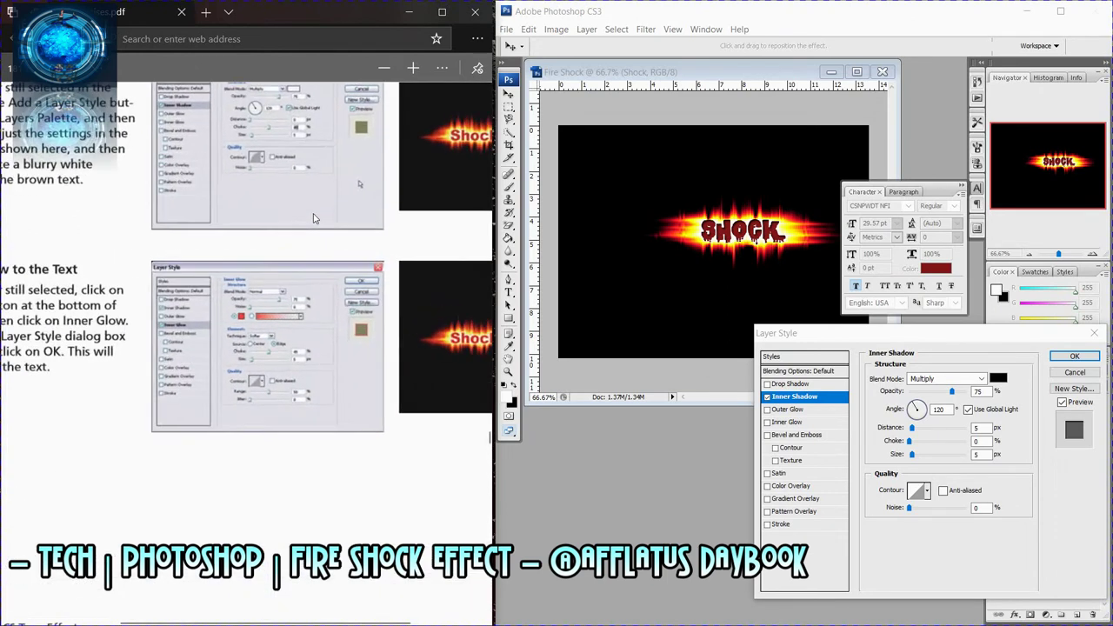
pyautogui.keyDown('ctrl'); pyautogui.scroll(1, 295, 193); pyautogui.keyUp('ctrl')
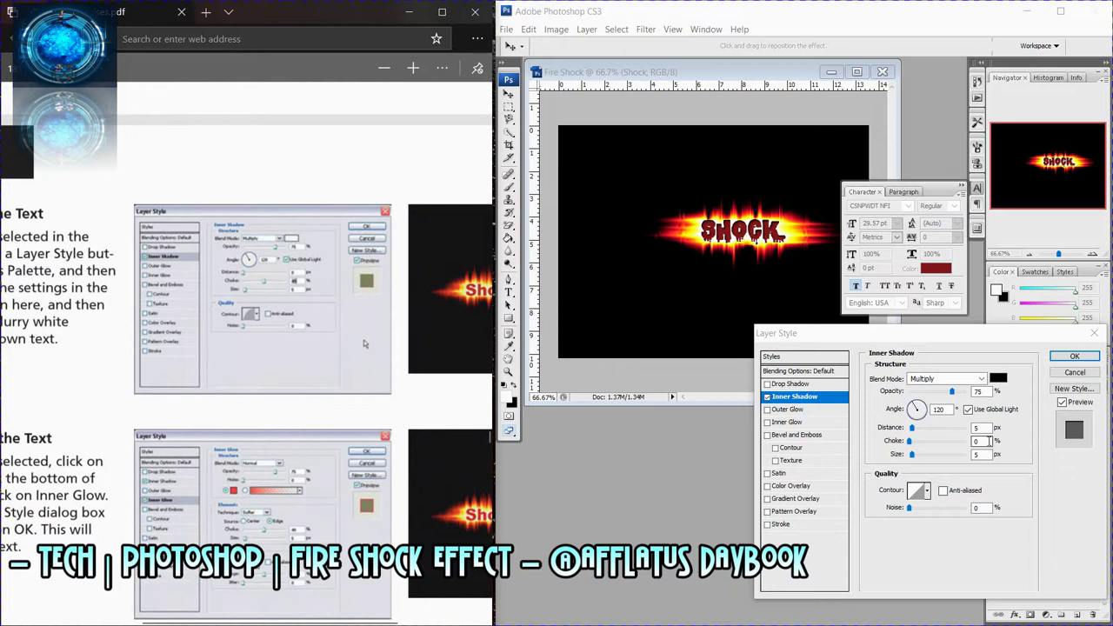
# Set the Inner Shadow choke to 25%, after first trying 30.
pyautogui.click(961, 445)
pyautogui.click(979, 441)
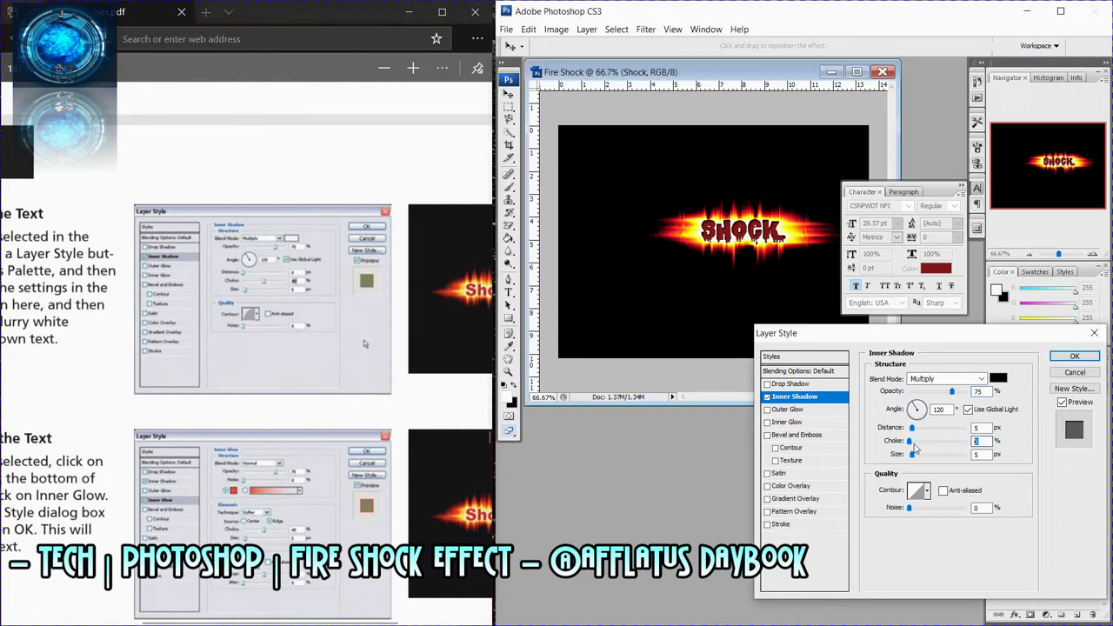
pyautogui.write('30')
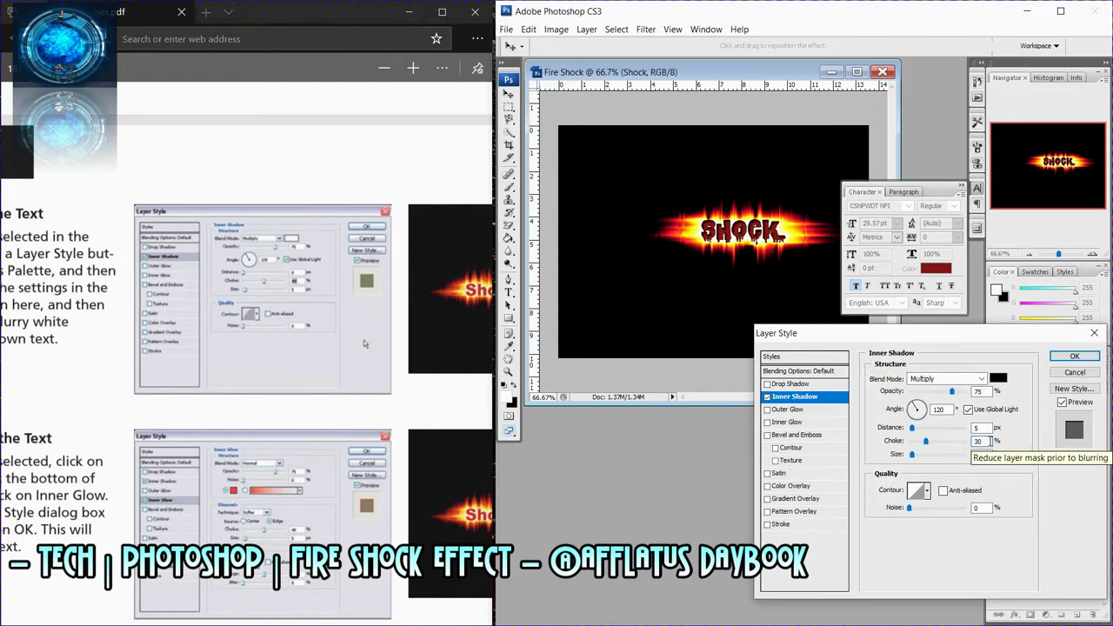
pyautogui.click(926, 443)
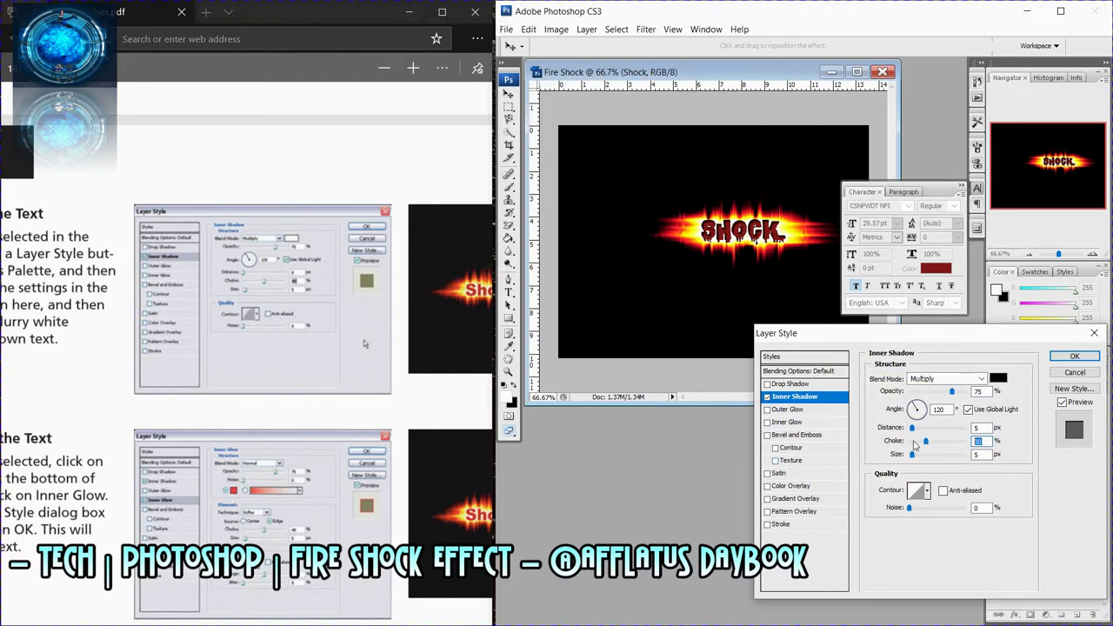
pyautogui.write('25')
pyautogui.click(938, 446)
pyautogui.click(986, 442)
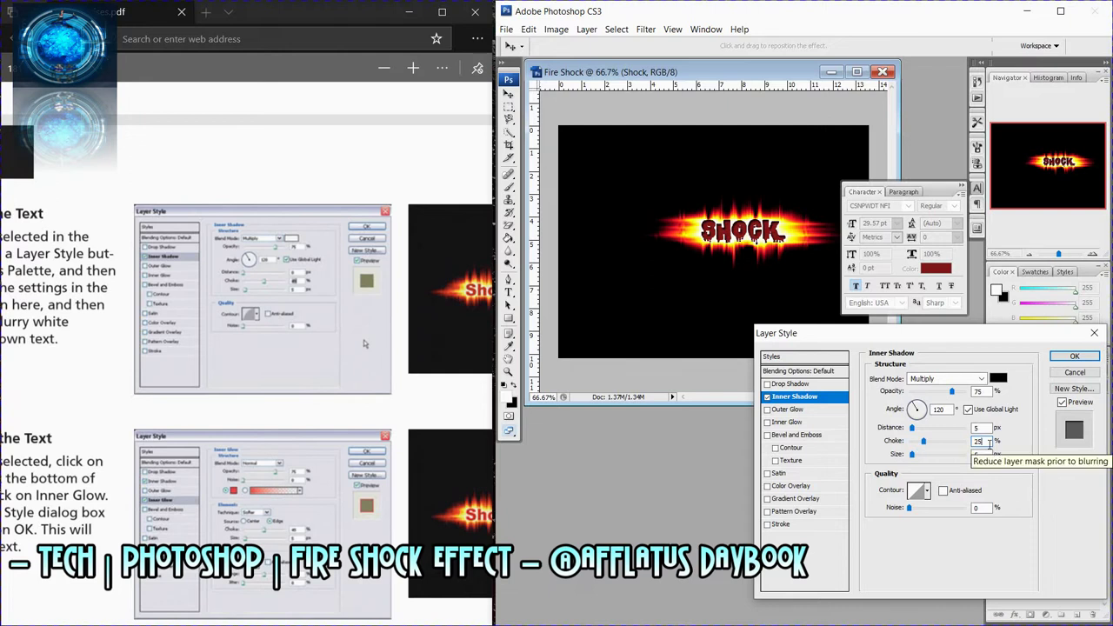
# Check the remaining Inner Shadow settings against the tutorial.
pyautogui.click(223, 366)
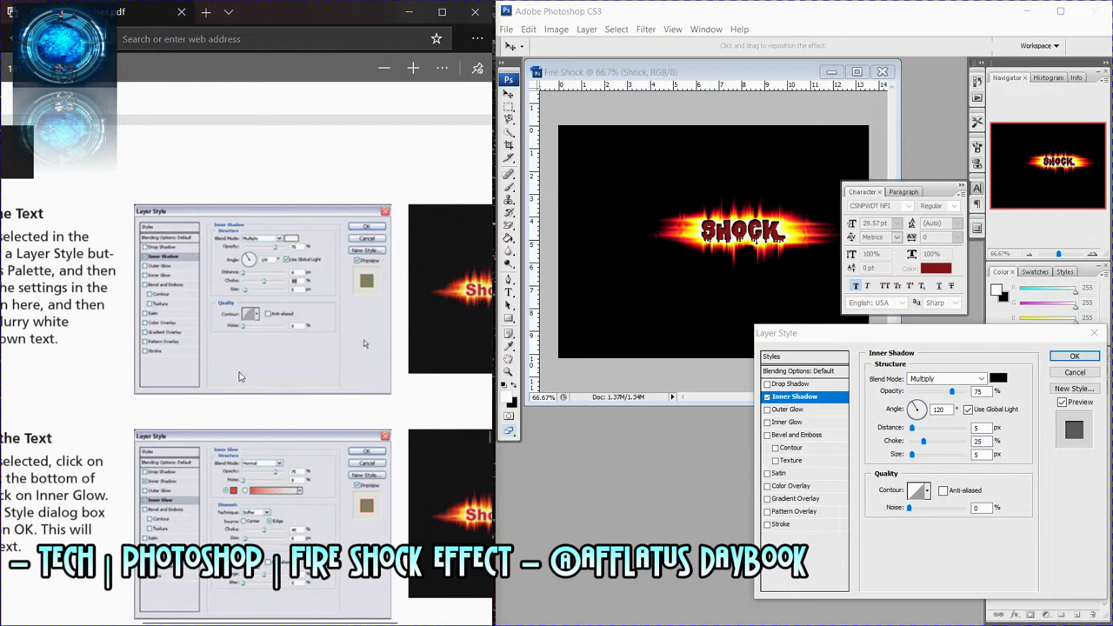
pyautogui.scroll(-1, 241, 377)
pyautogui.scroll(-1, 241, 376)
pyautogui.scroll(-1, 241, 375)
pyautogui.scroll(-1, 241, 373)
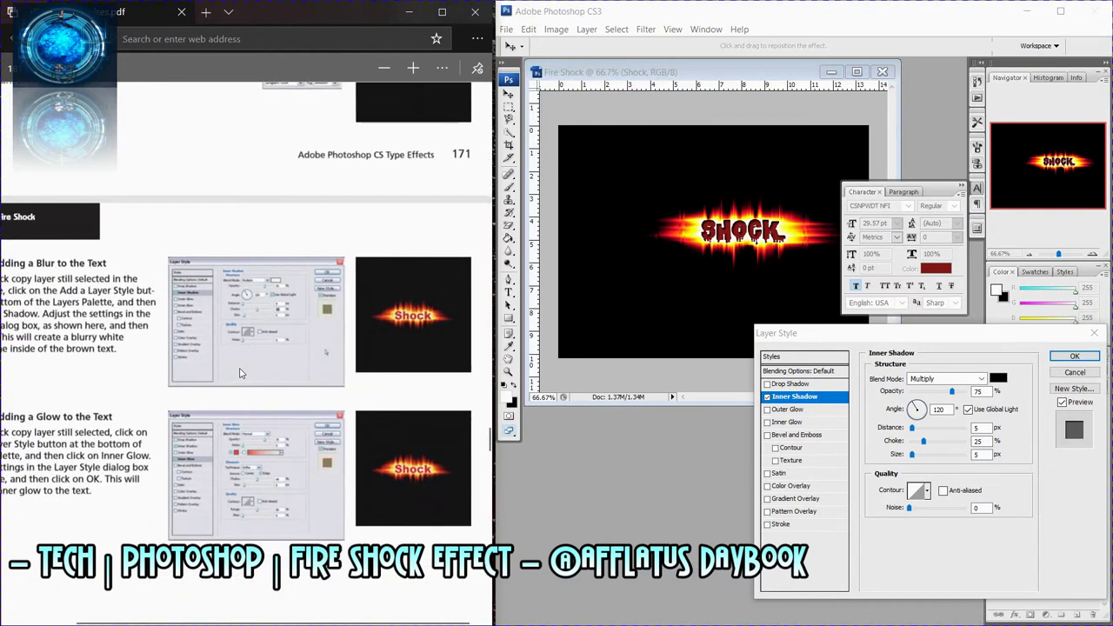
pyautogui.scroll(-1, 241, 374)
pyautogui.scroll(-1, 244, 372)
pyautogui.scroll(-1, 247, 370)
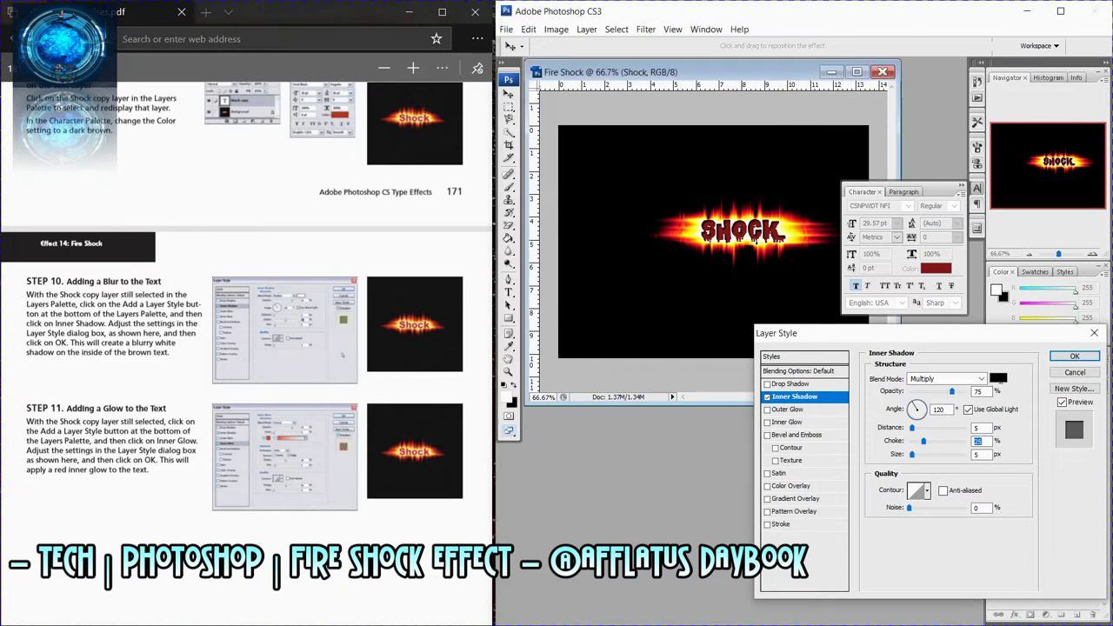
pyautogui.click(997, 379)
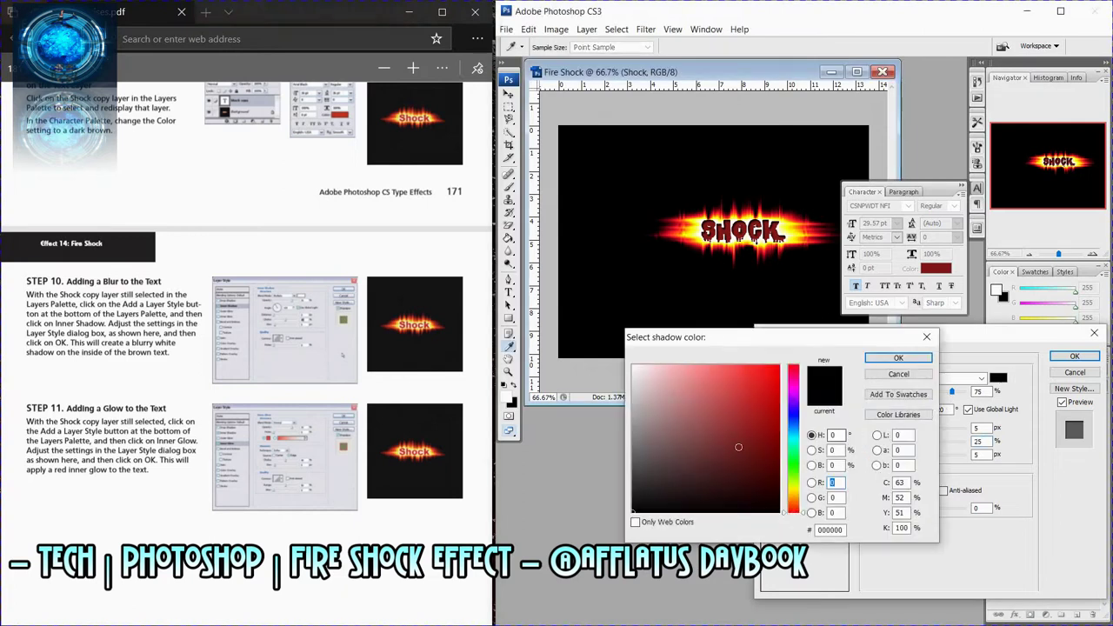
# Change the Inner Shadow colour from black to pale pinkish grey #cdbfbf.
pyautogui.click(684, 426)
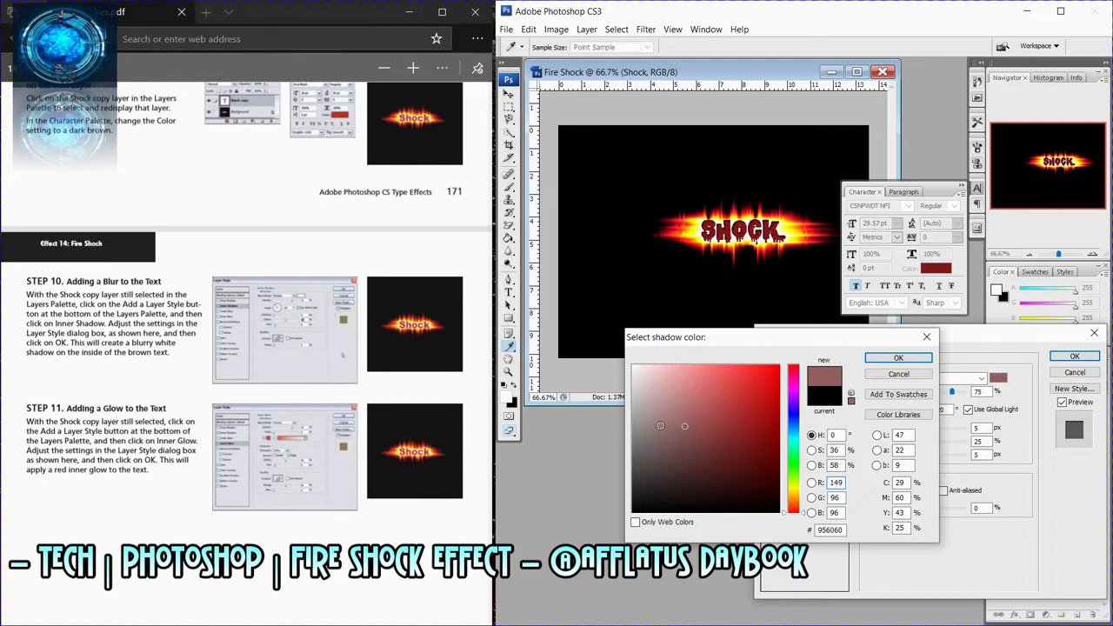
pyautogui.moveTo(660, 426); pyautogui.dragTo(560, 280)
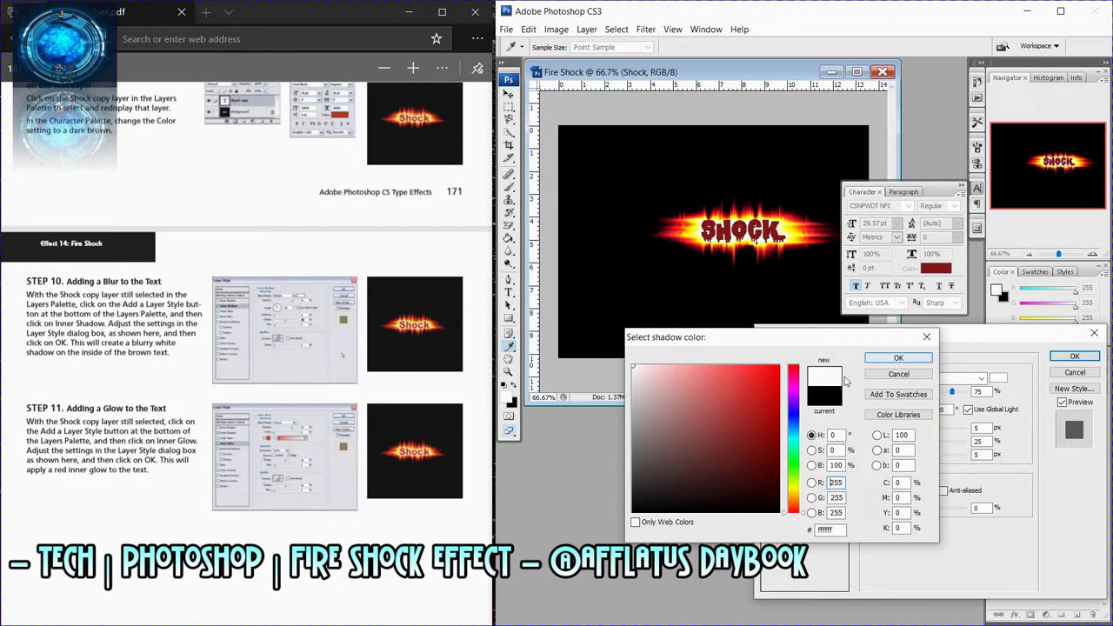
pyautogui.click(722, 392)
pyautogui.click(642, 394)
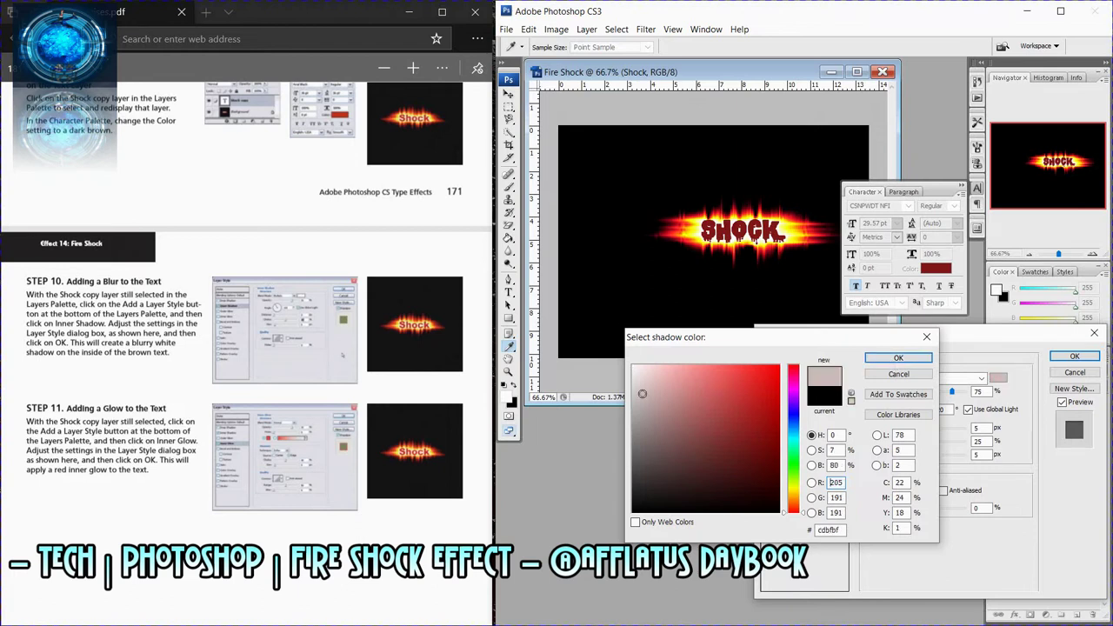
pyautogui.click(887, 360)
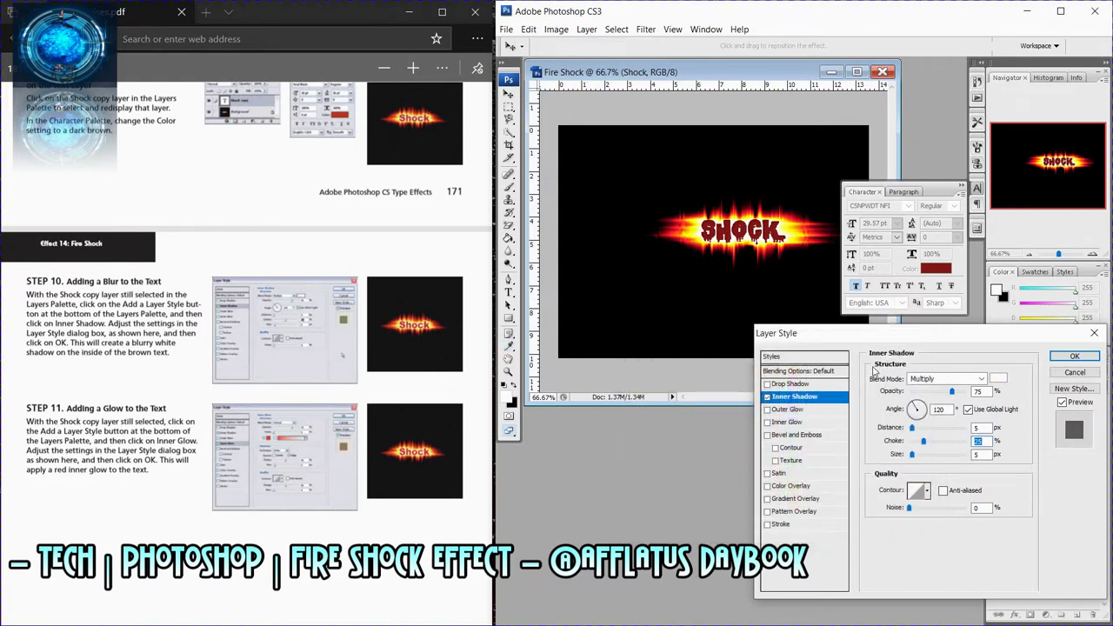
pyautogui.click(788, 423)
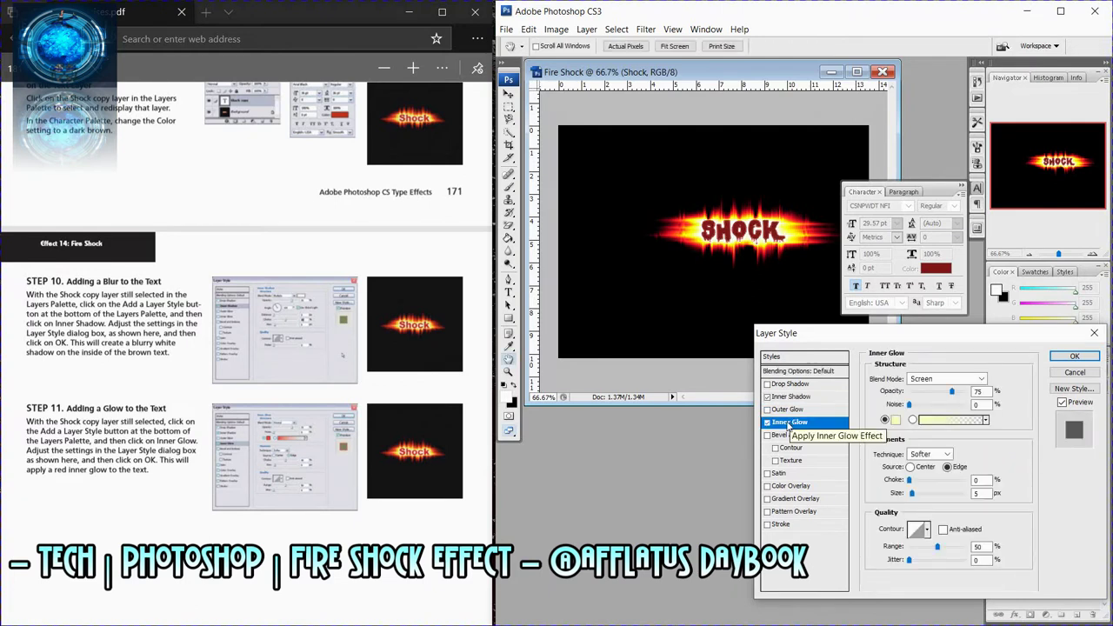
# Set the Inner Glow colour to bright red #ff0012.
pyautogui.click(896, 420)
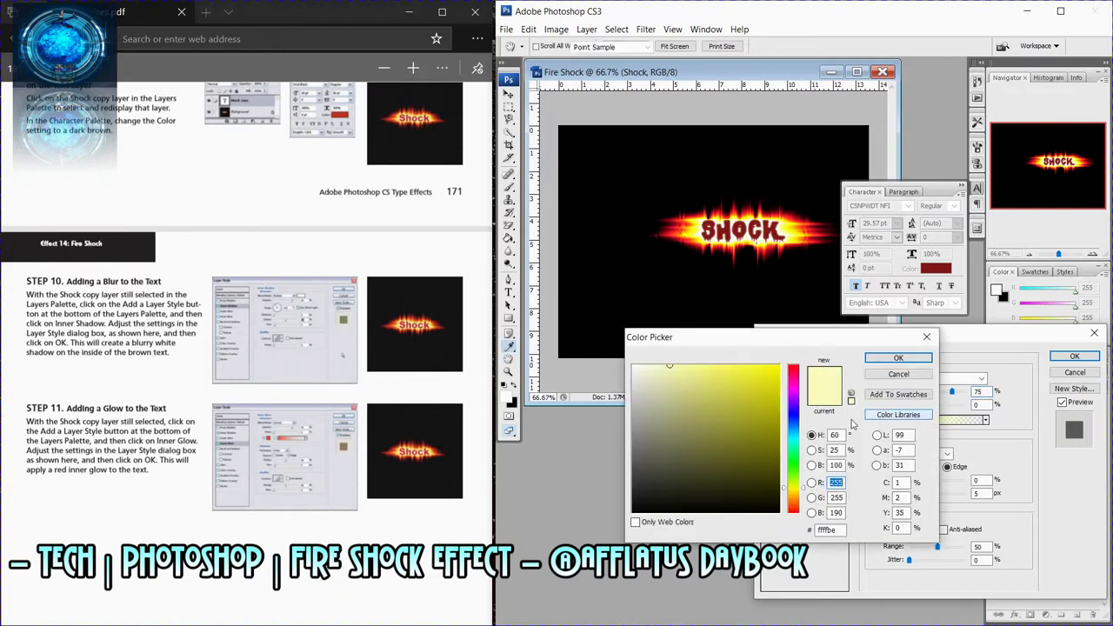
pyautogui.click(793, 370)
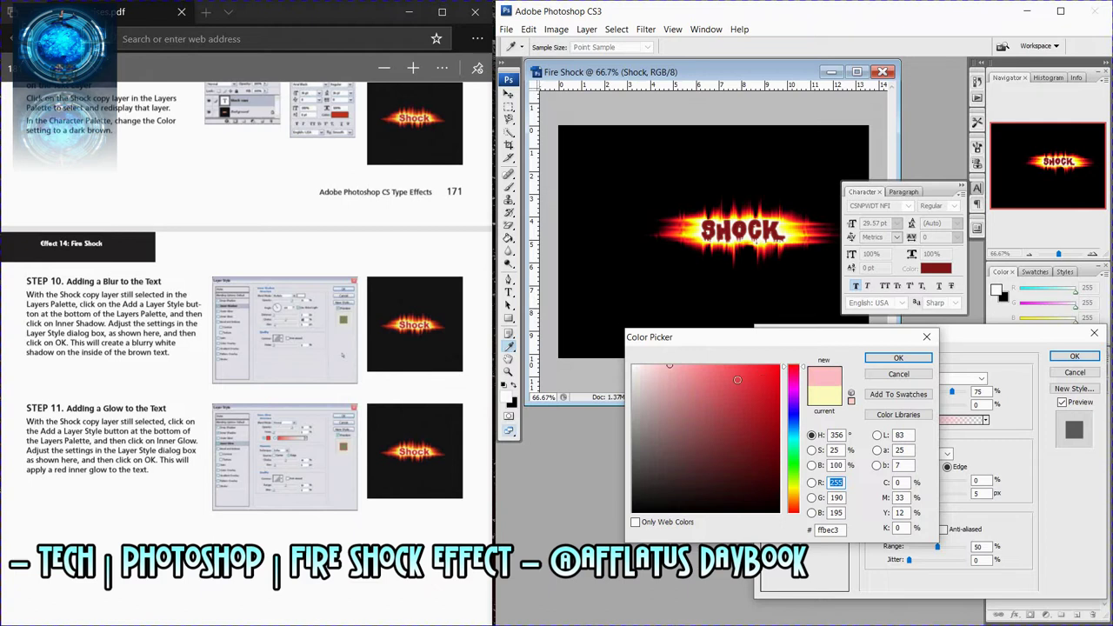
pyautogui.moveTo(738, 380); pyautogui.dragTo(782, 364)
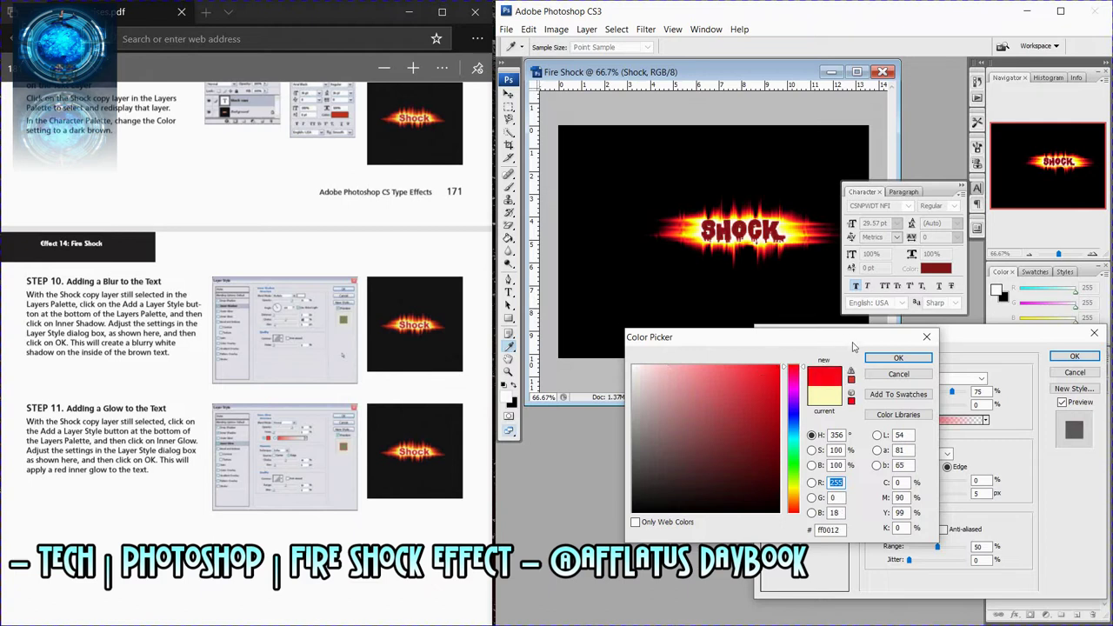
pyautogui.click(896, 358)
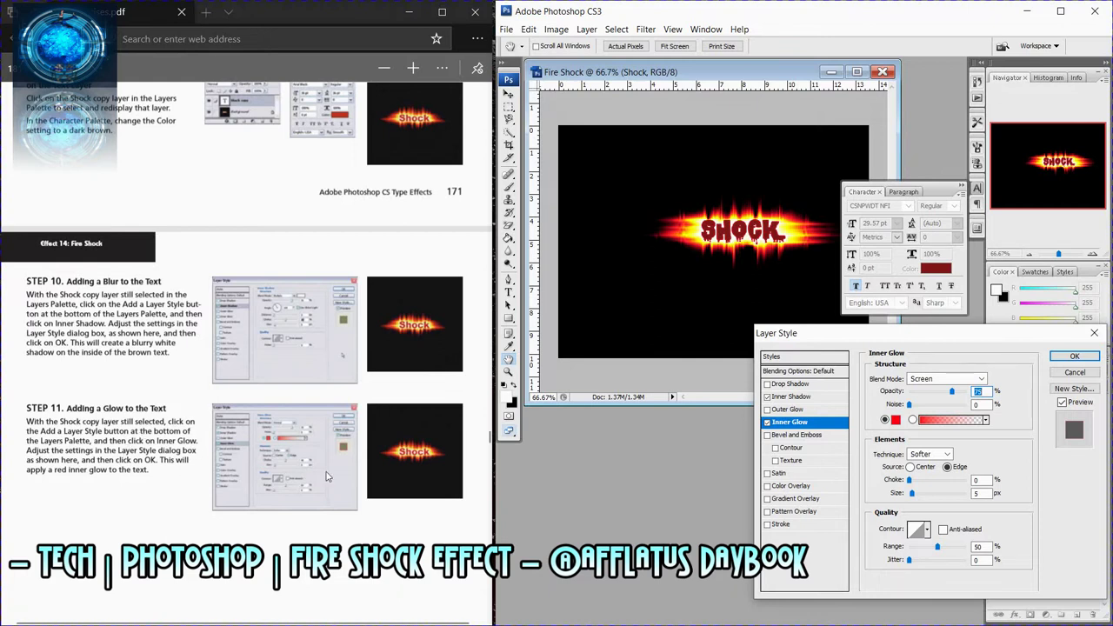
pyautogui.doubleClick(976, 494)
# Set the Inner Glow to Normal blend mode with 40% choke.
pyautogui.click(293, 451)
pyautogui.scroll(5, 391, 520)
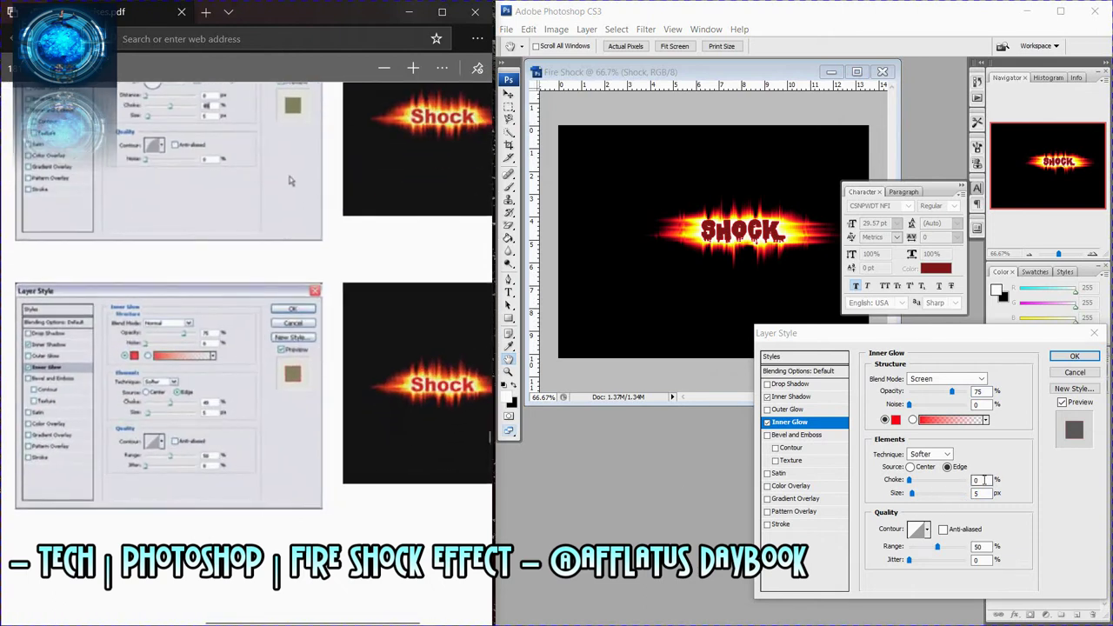
pyautogui.click(976, 487)
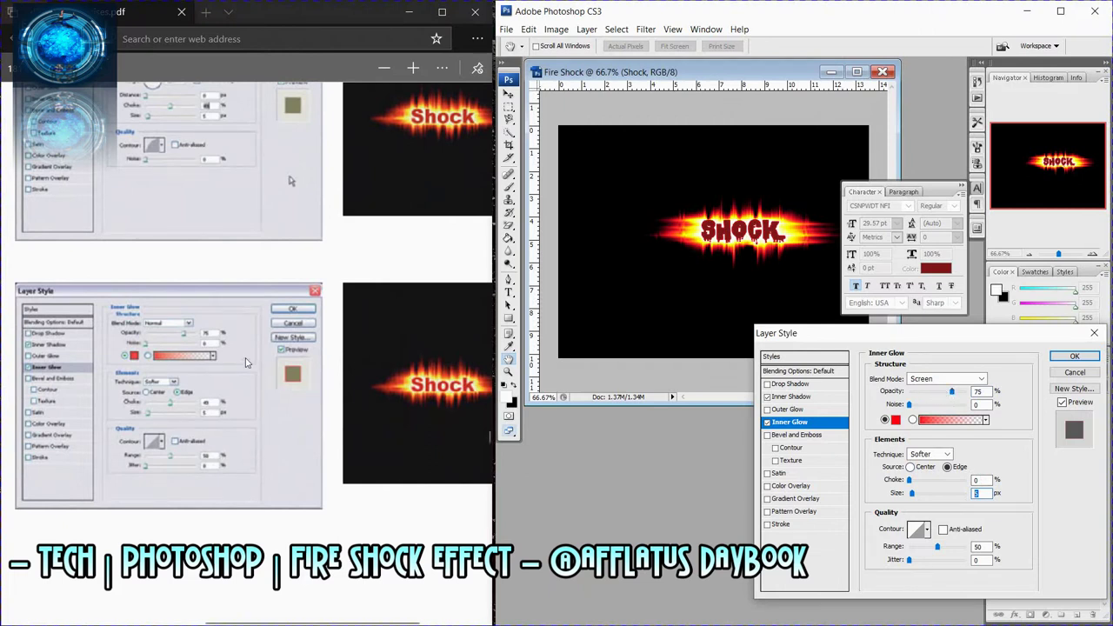
pyautogui.click(919, 378)
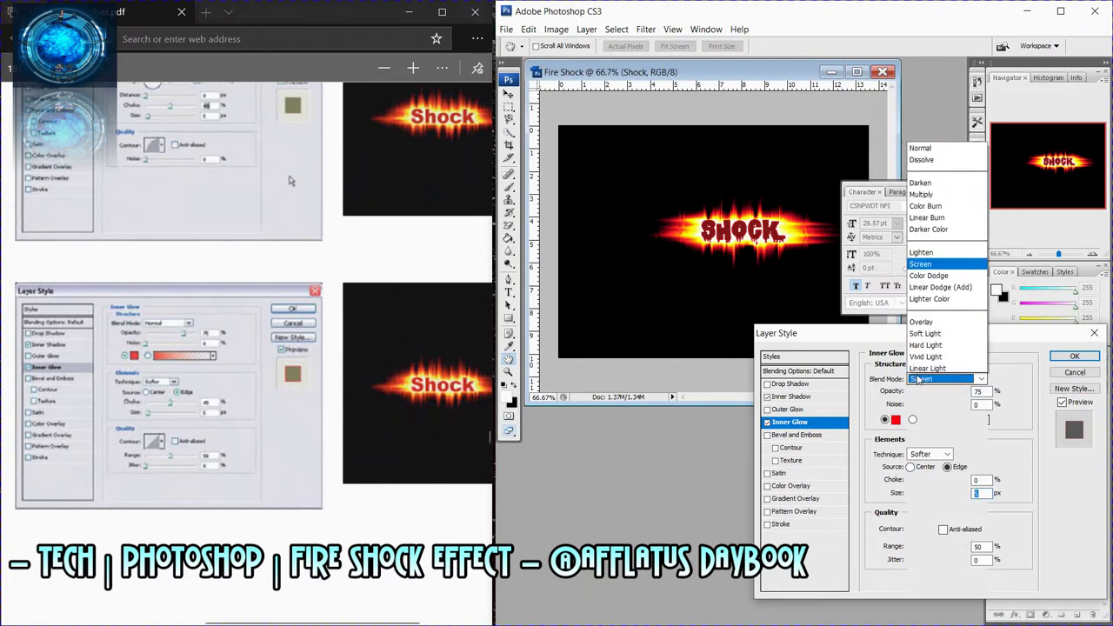
pyautogui.click(928, 31)
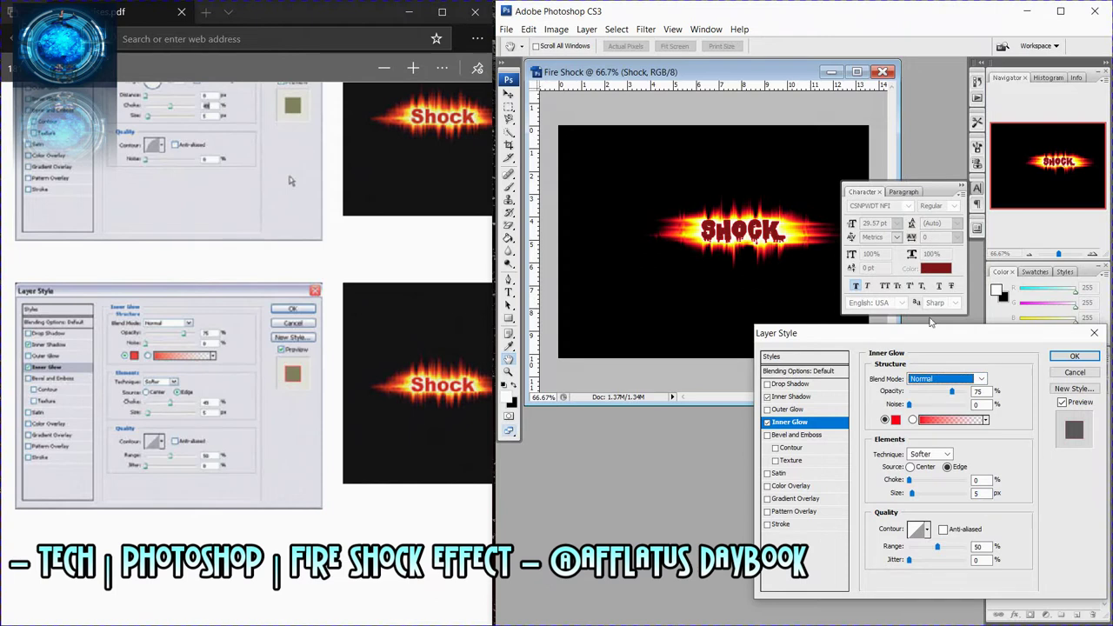
pyautogui.doubleClick(978, 479)
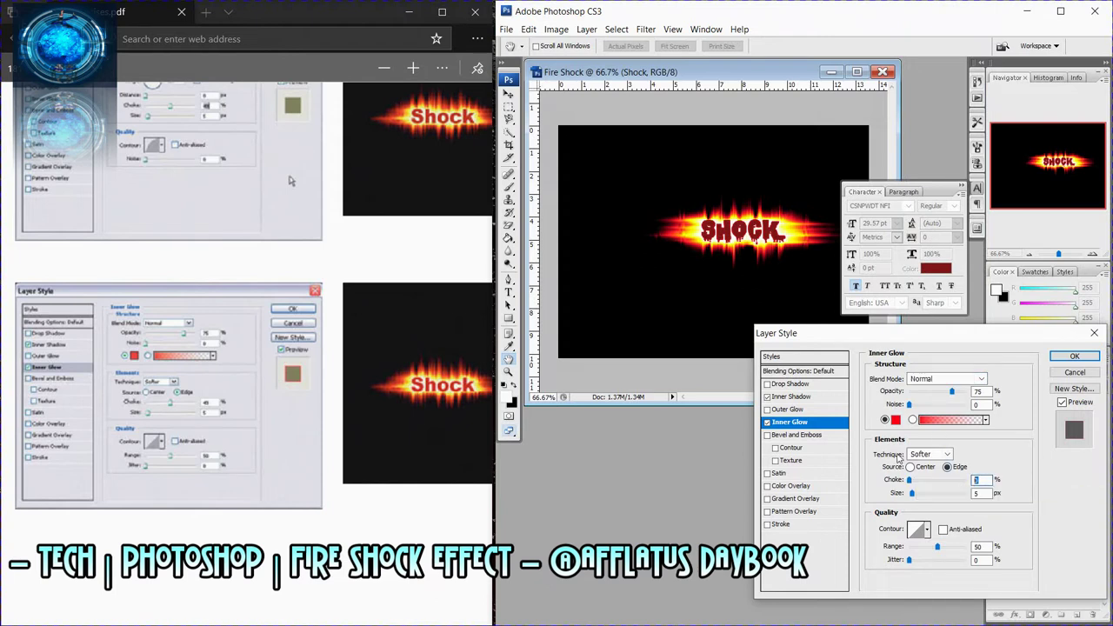
pyautogui.write('40')
# Compare with the tutorial and apply the shadow and glow styles to SHOCK.
pyautogui.click(371, 362)
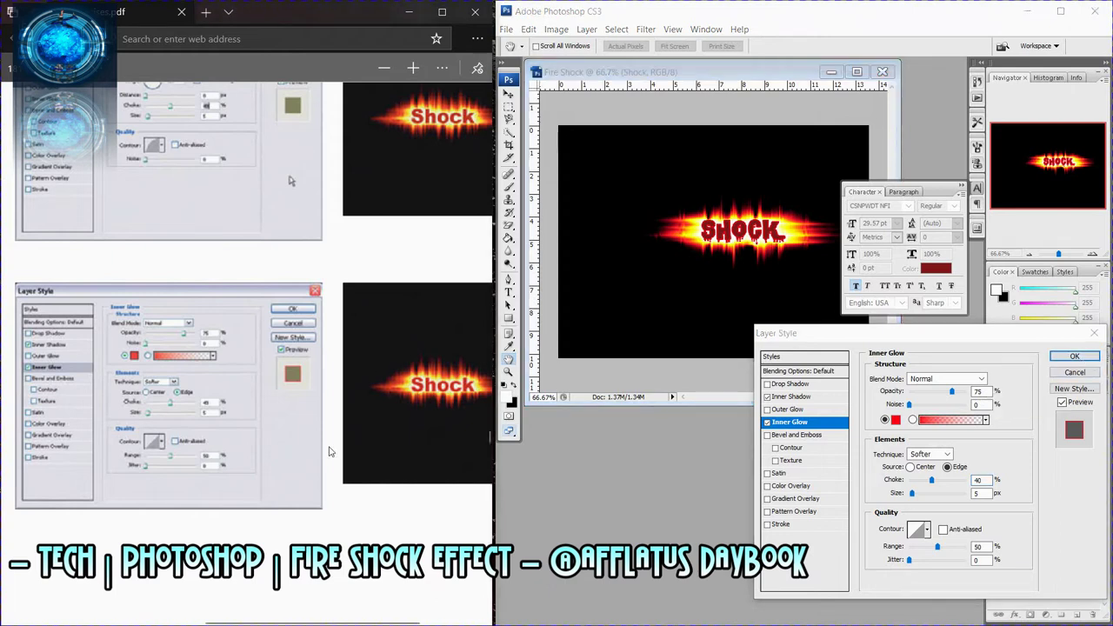
pyautogui.keyDown('ctrl'); pyautogui.scroll(-1, 322, 449); pyautogui.keyUp('ctrl')
pyautogui.keyDown('ctrl'); pyautogui.scroll(-1, 317, 446); pyautogui.keyUp('ctrl')
pyautogui.keyDown('ctrl'); pyautogui.scroll(-1, 315, 446); pyautogui.keyUp('ctrl')
pyautogui.keyDown('ctrl'); pyautogui.scroll(-1, 315, 447); pyautogui.keyUp('ctrl')
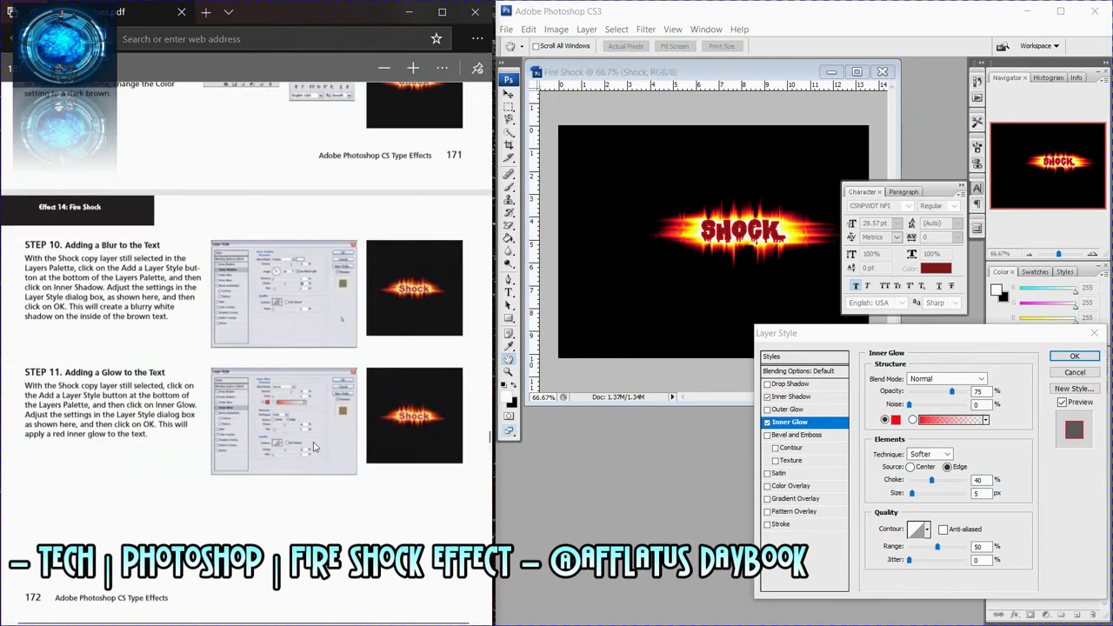
pyautogui.scroll(-1, 315, 447)
pyautogui.scroll(-3, 315, 447)
pyautogui.scroll(-2, 313, 445)
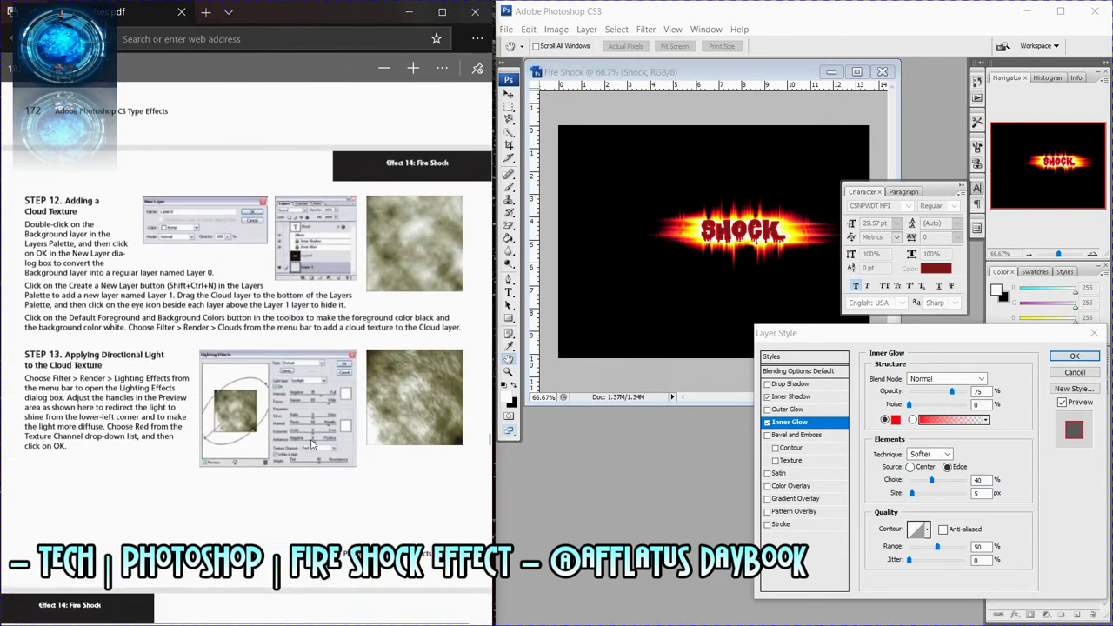
pyautogui.scroll(-2, 312, 444)
pyautogui.scroll(3, 311, 444)
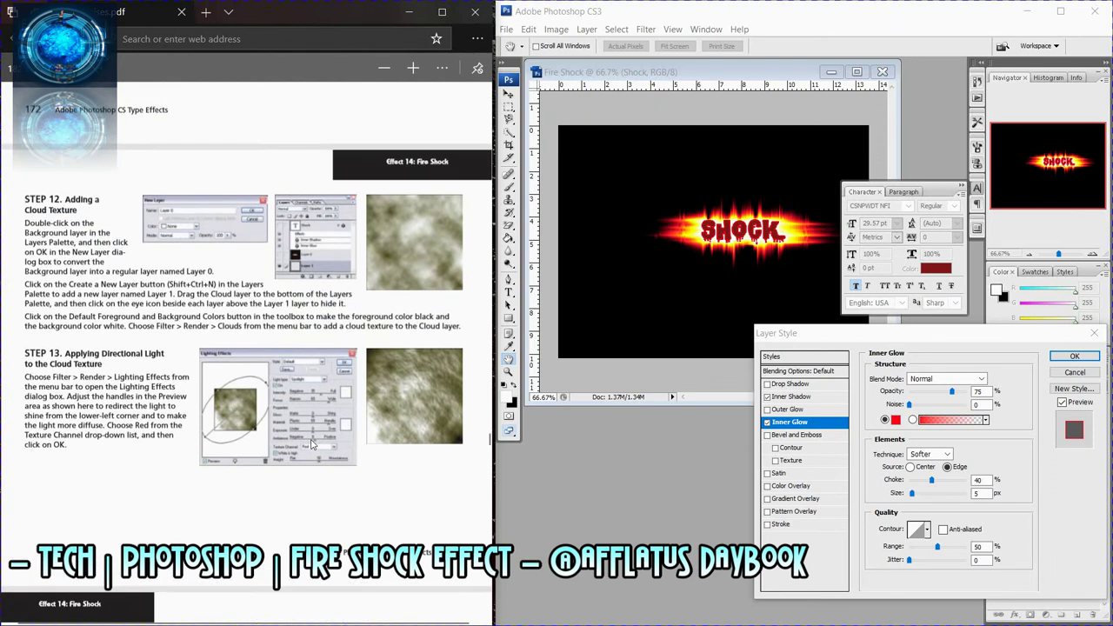
pyautogui.keyDown('ctrl'); pyautogui.scroll(1, 311, 445); pyautogui.keyUp('ctrl')
pyautogui.keyDown('ctrl'); pyautogui.scroll(-1, 313, 445); pyautogui.keyUp('ctrl')
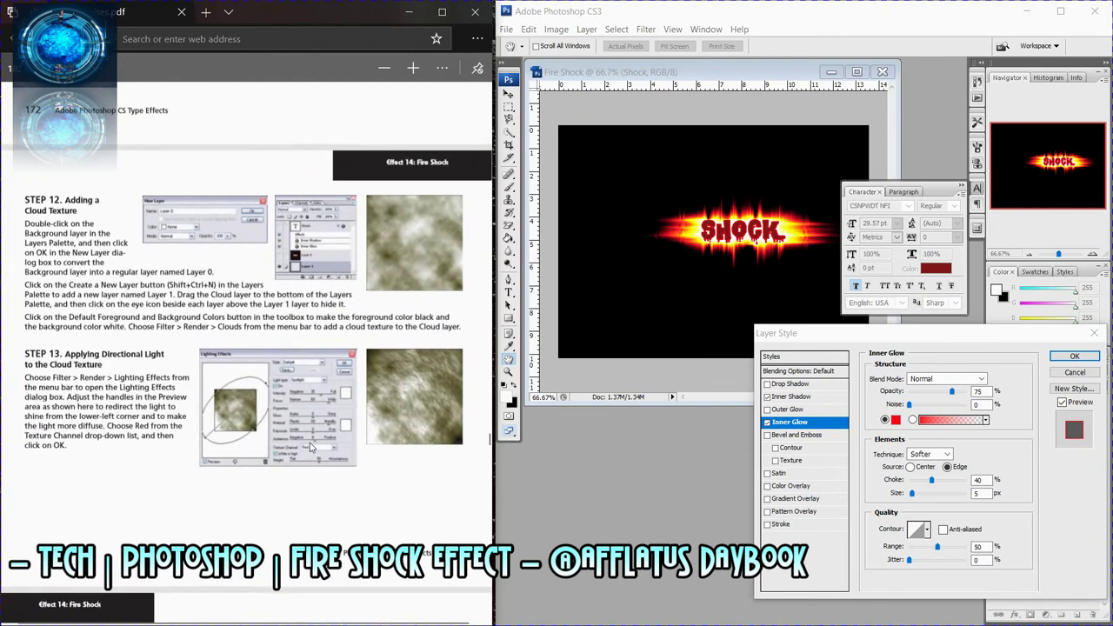
pyautogui.click(1075, 357)
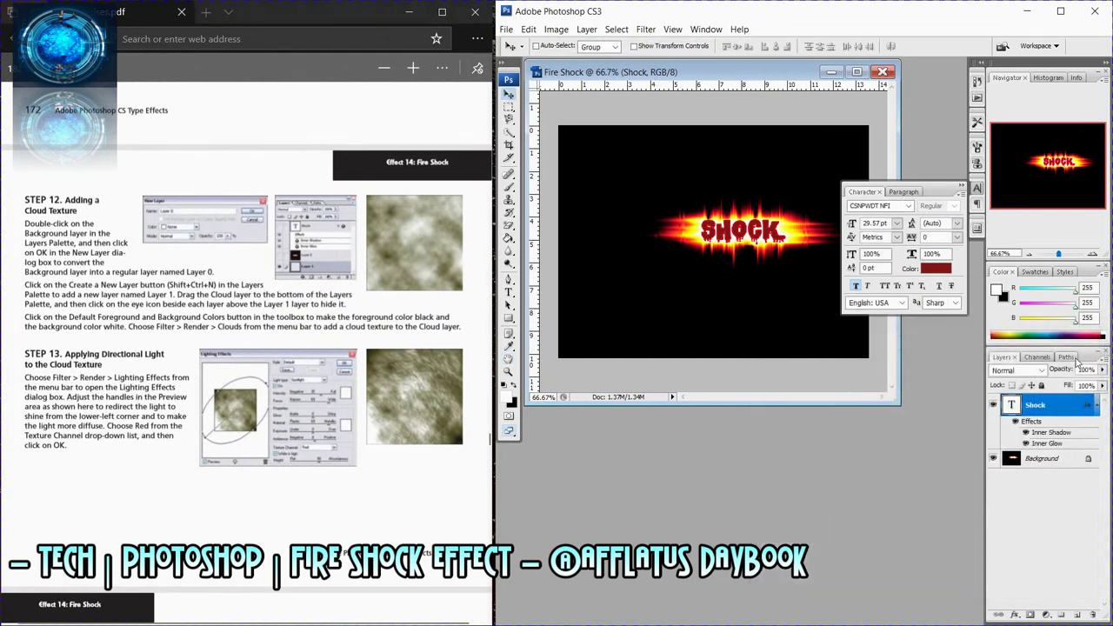
pyautogui.click(1059, 459)
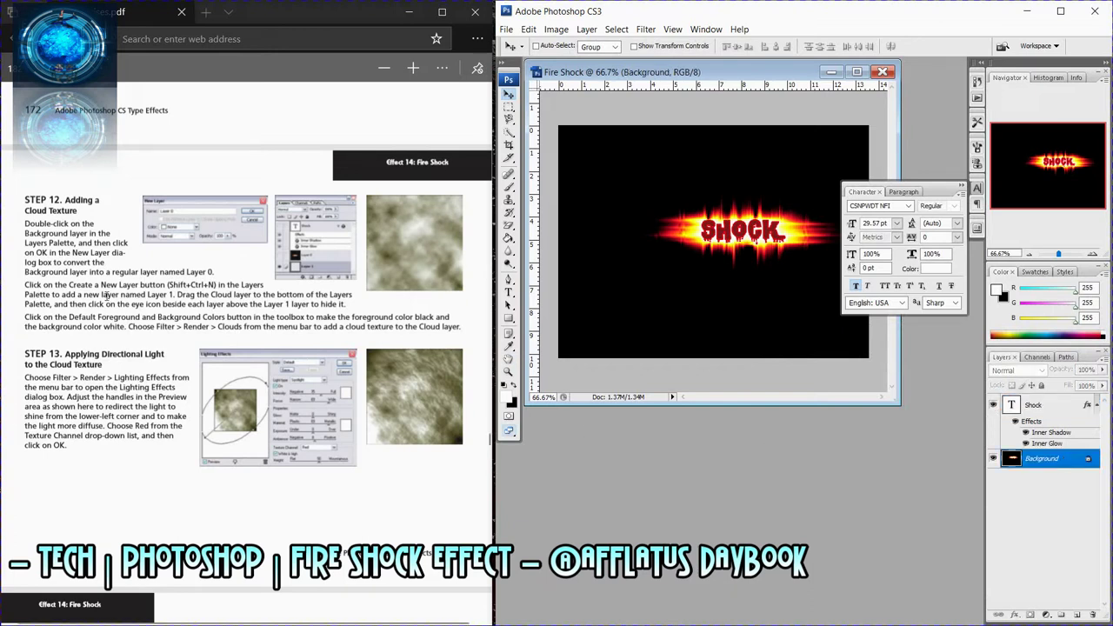
# Create a new empty Layer 1 with Shift+Ctrl+N.
pyautogui.moveTo(167, 284); pyautogui.dragTo(217, 285)
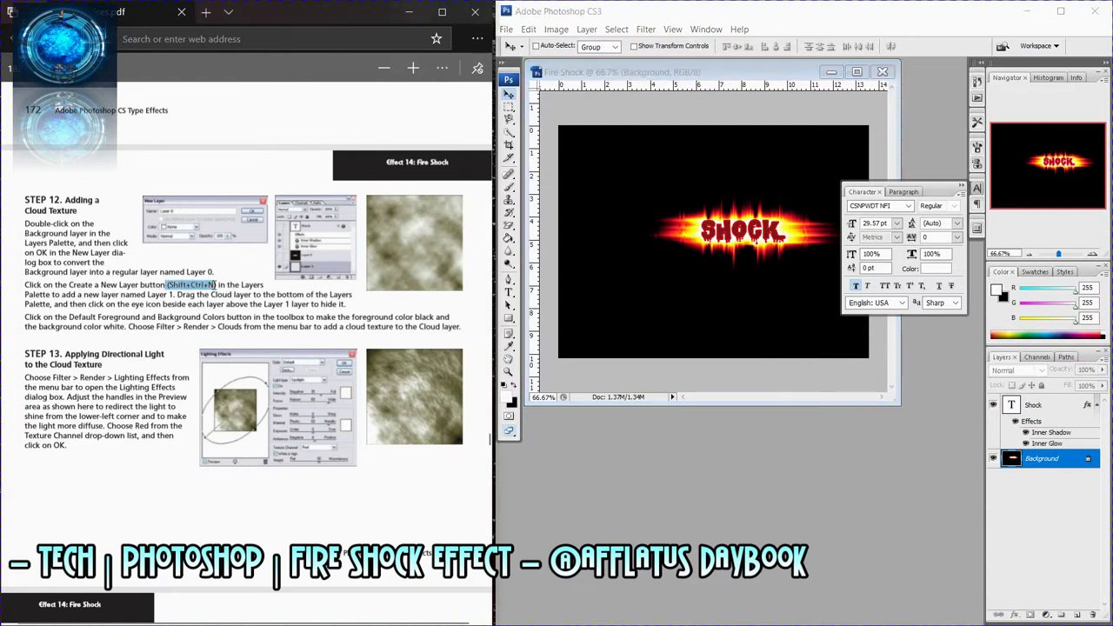
pyautogui.click(805, 335)
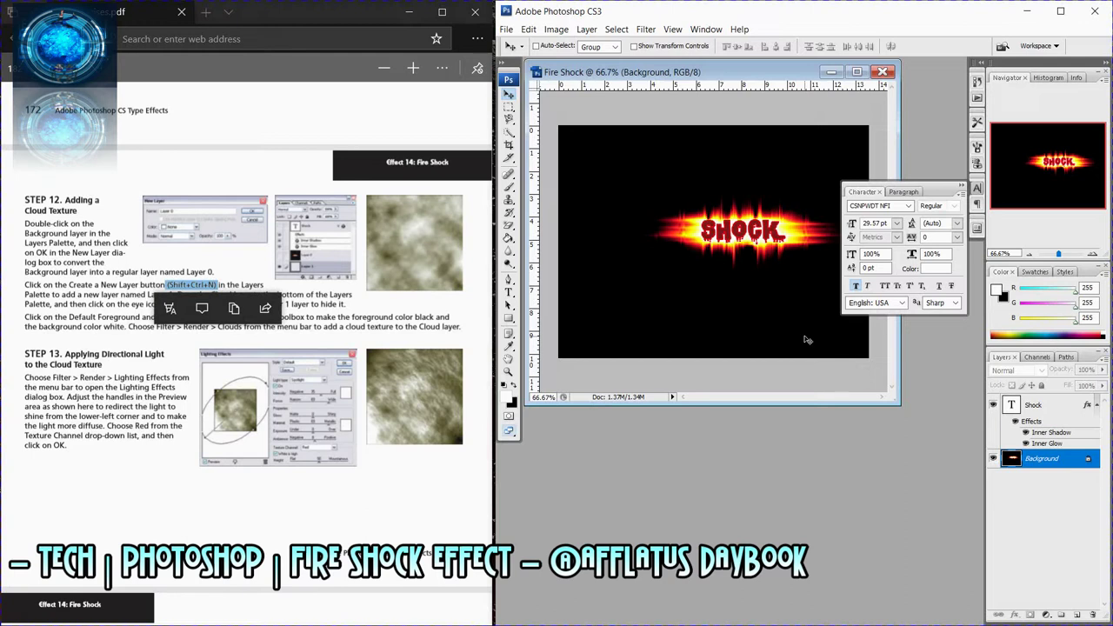
pyautogui.hotkey('ctrl', 'shift', 'n')
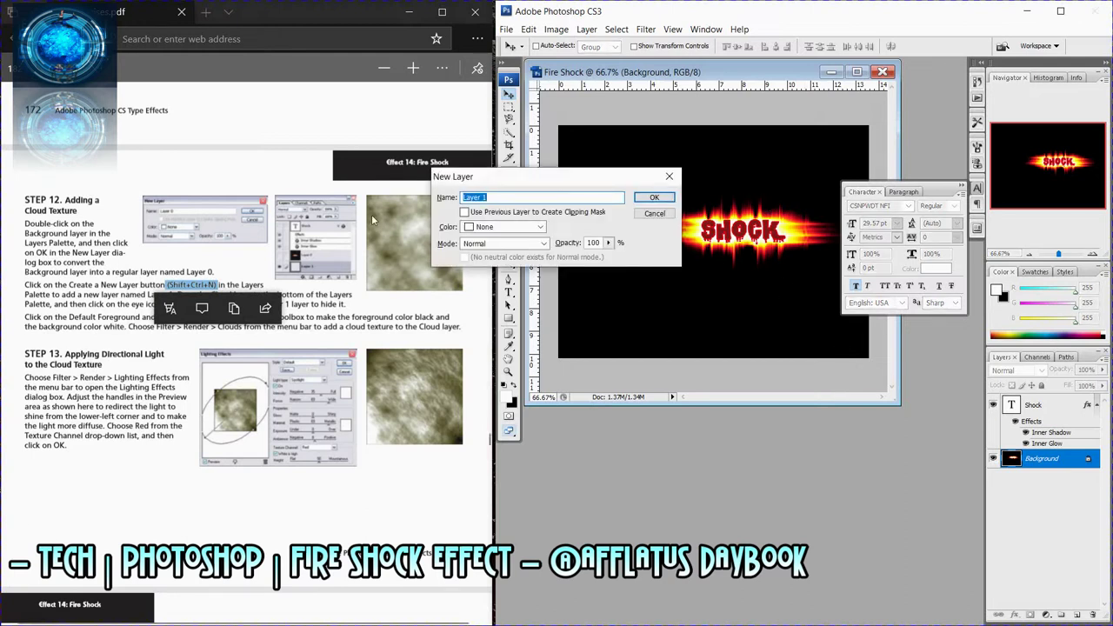
pyautogui.click(301, 304)
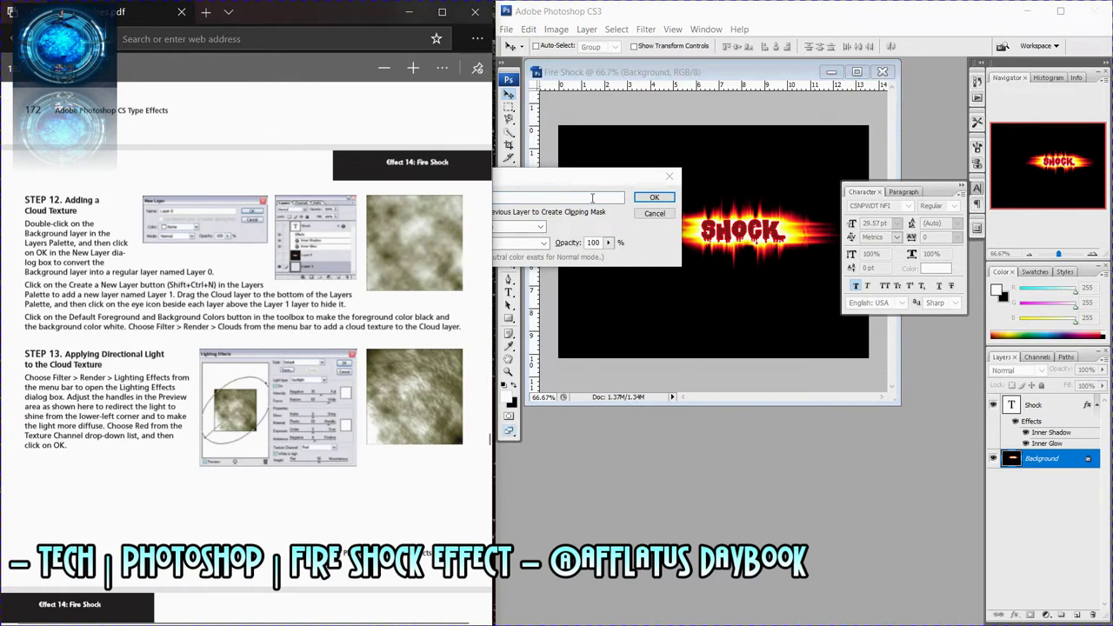
pyautogui.moveTo(607, 183); pyautogui.dragTo(680, 293)
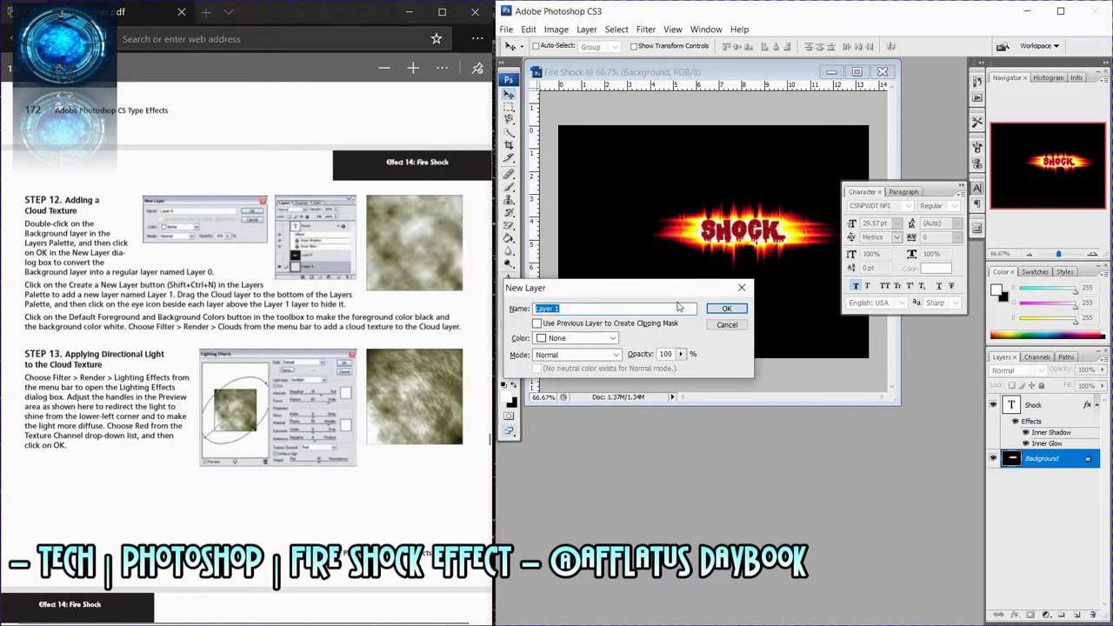
pyautogui.click(710, 311)
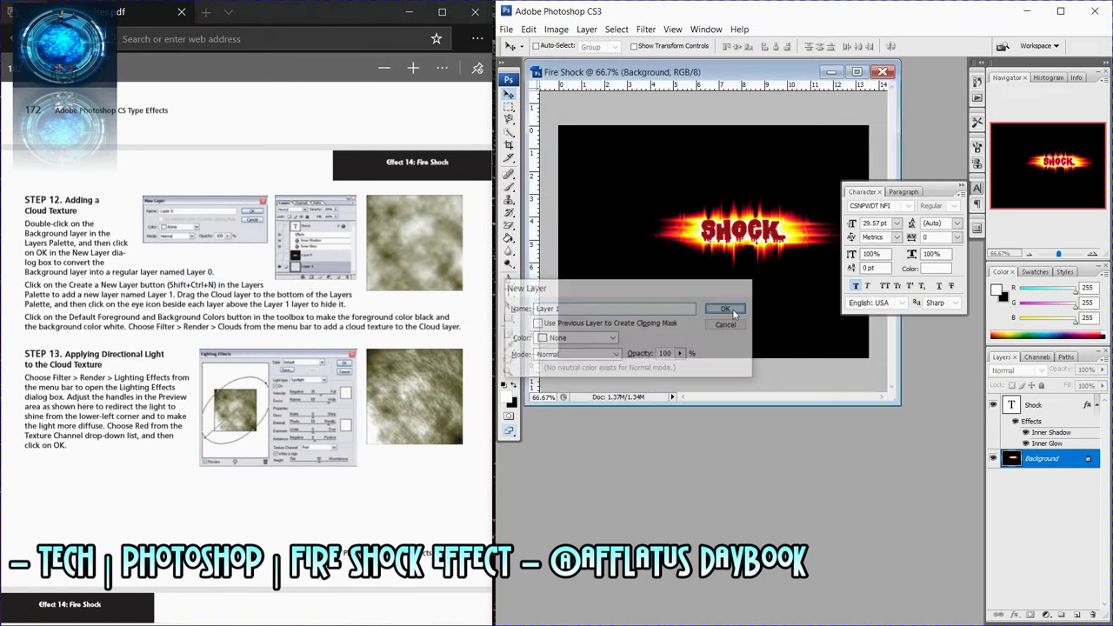
# Convert Background into Layer 0 and move Layer 1 beneath it.
pyautogui.moveTo(1029, 466); pyautogui.dragTo(1038, 481)
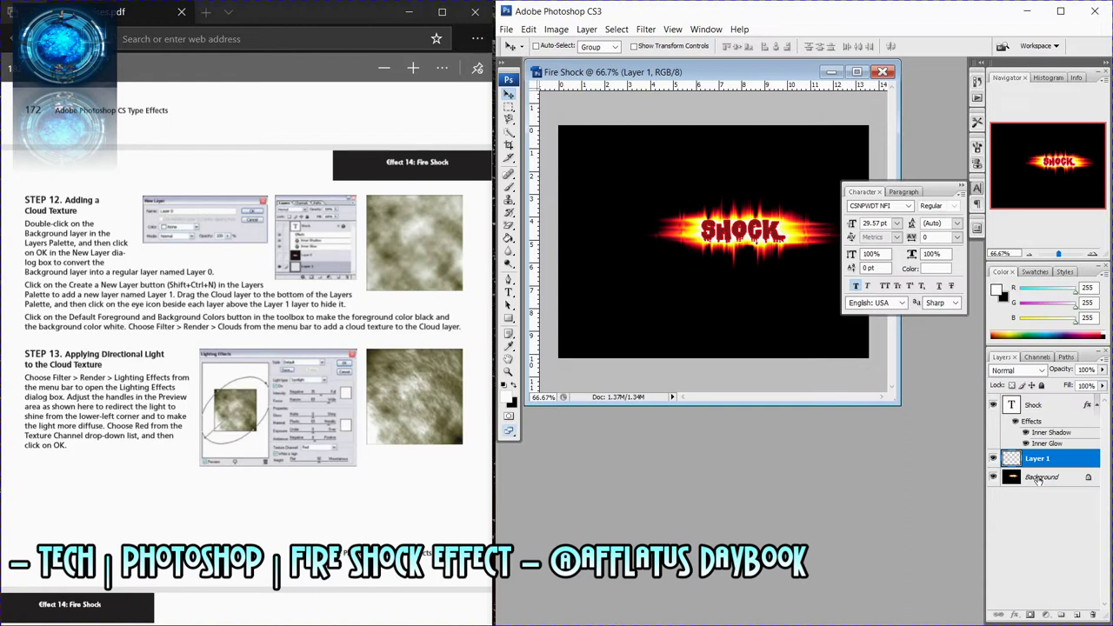
pyautogui.doubleClick(1039, 479)
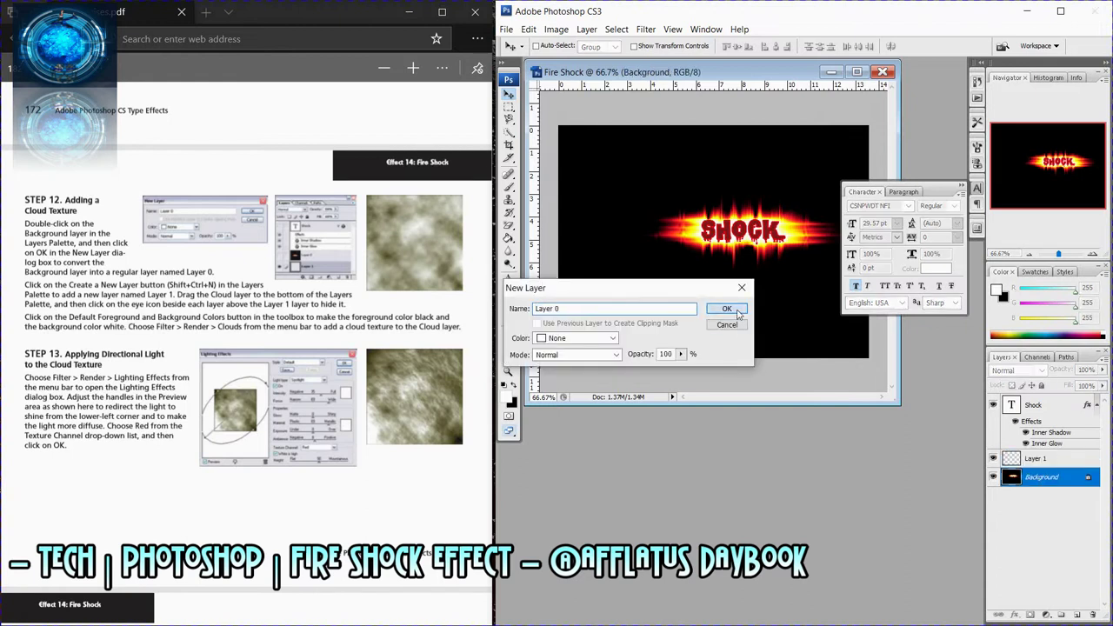
pyautogui.click(727, 310)
pyautogui.moveTo(1047, 460); pyautogui.dragTo(1058, 489)
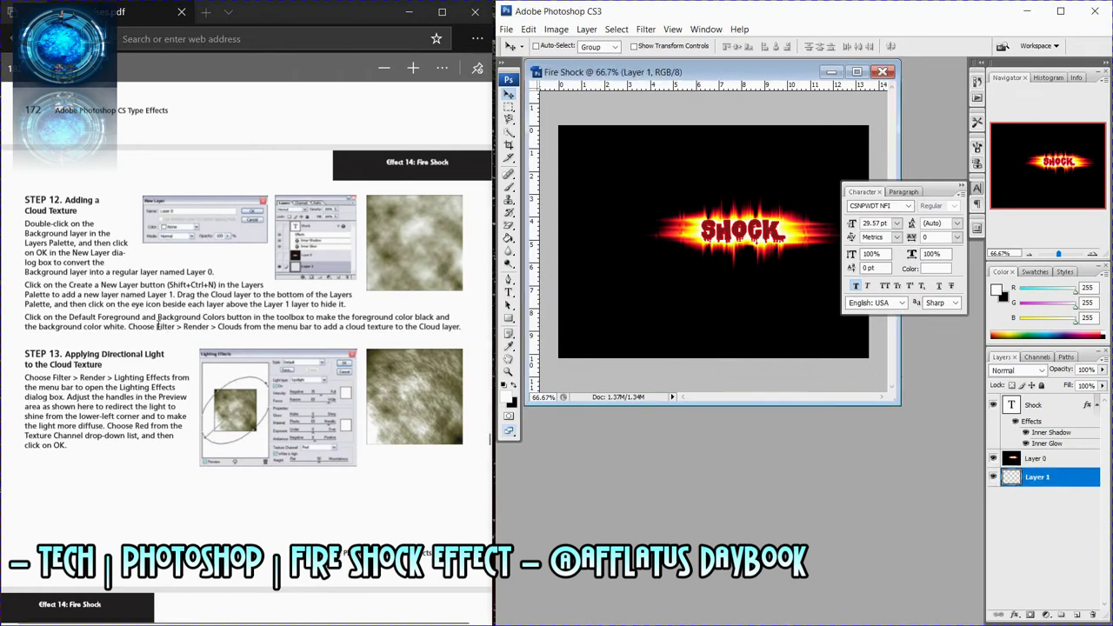
pyautogui.moveTo(157, 327); pyautogui.dragTo(235, 329)
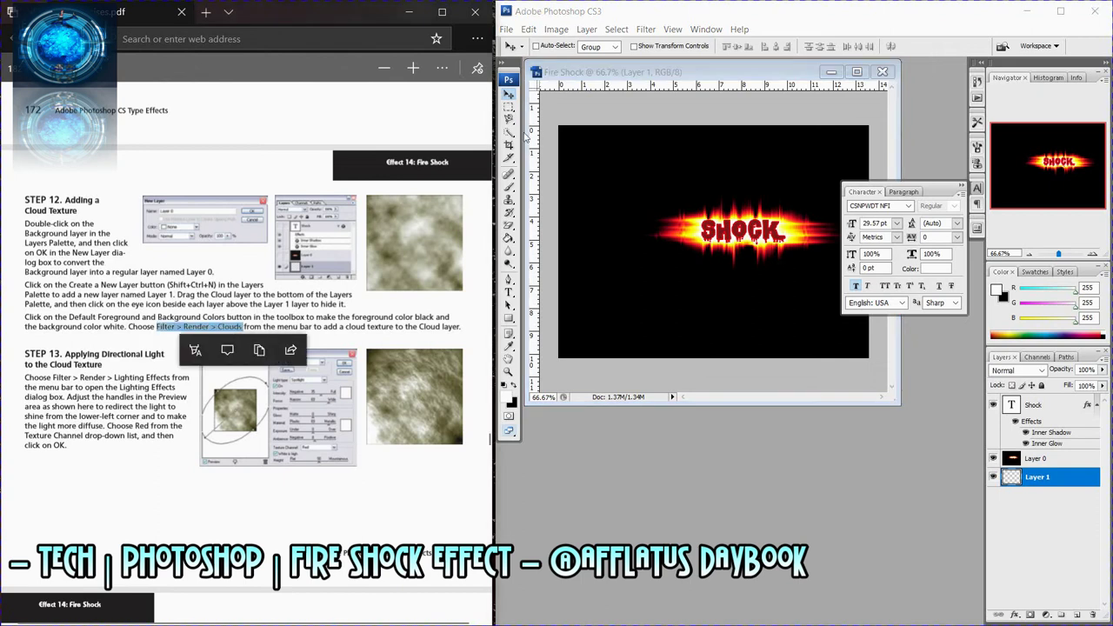
# Render Clouds onto Layer 1 and hide Layer 0 and the Shock layer.
pyautogui.click(614, 29)
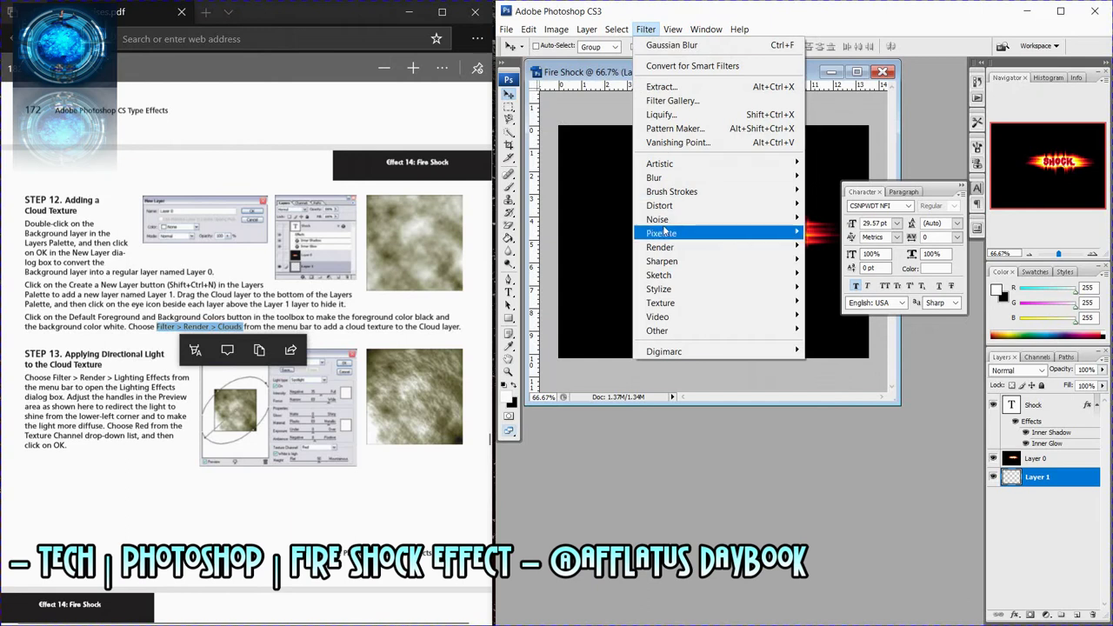
pyautogui.moveTo(660, 247)
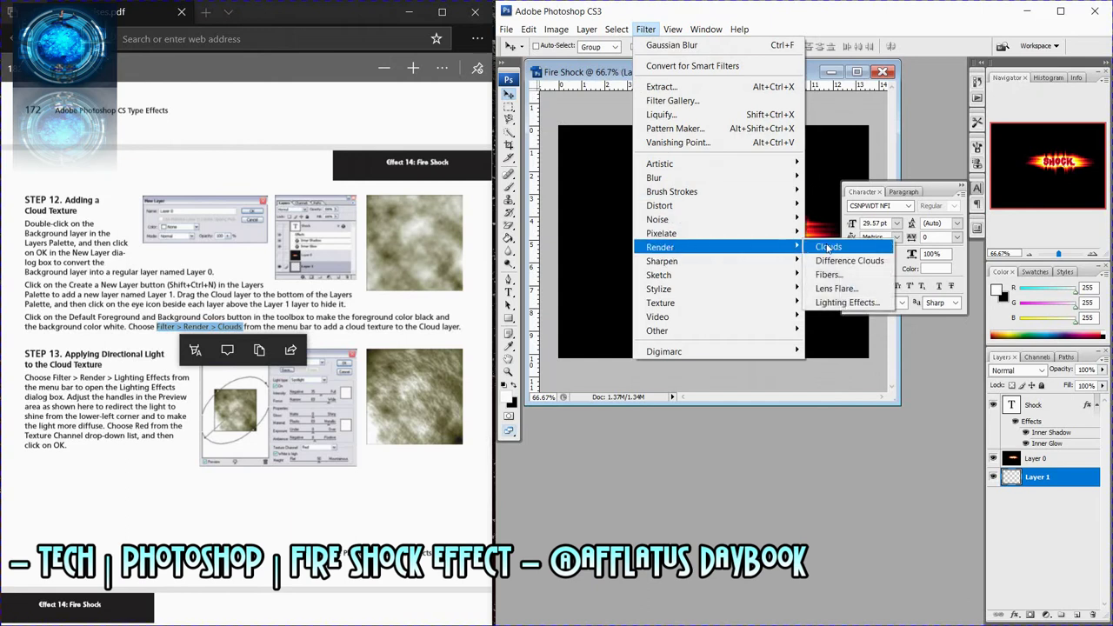
pyautogui.click(830, 247)
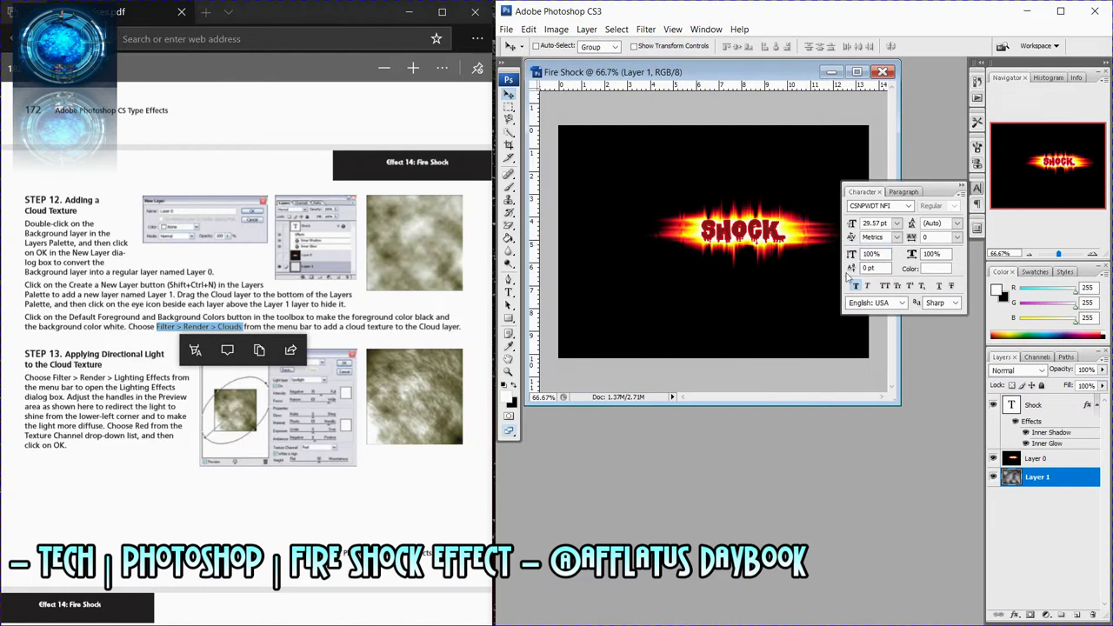
pyautogui.click(993, 458)
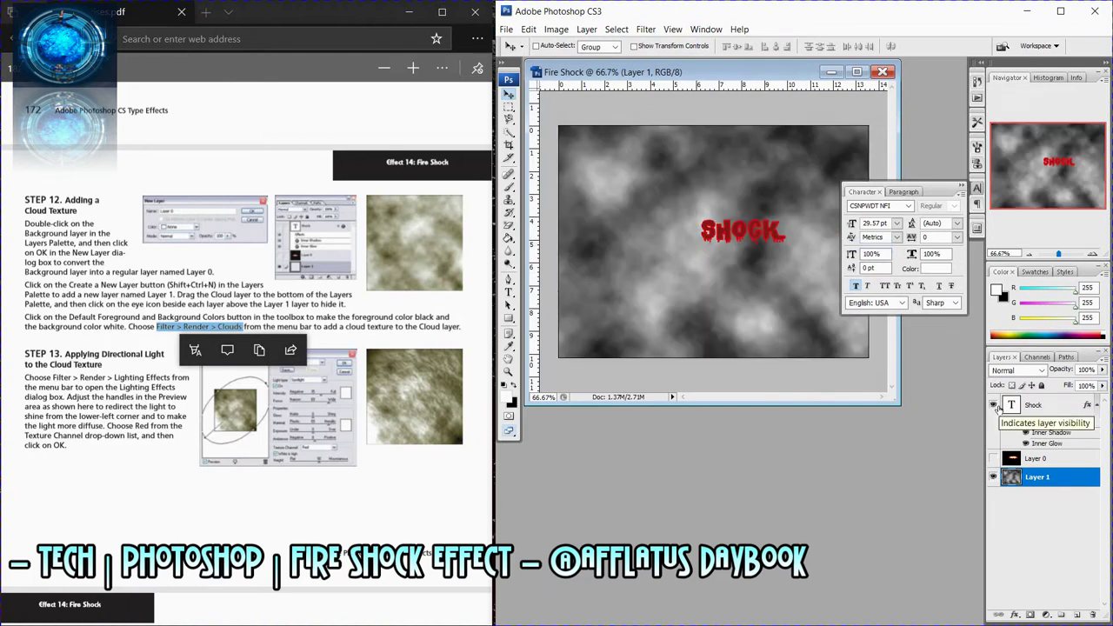
pyautogui.click(994, 406)
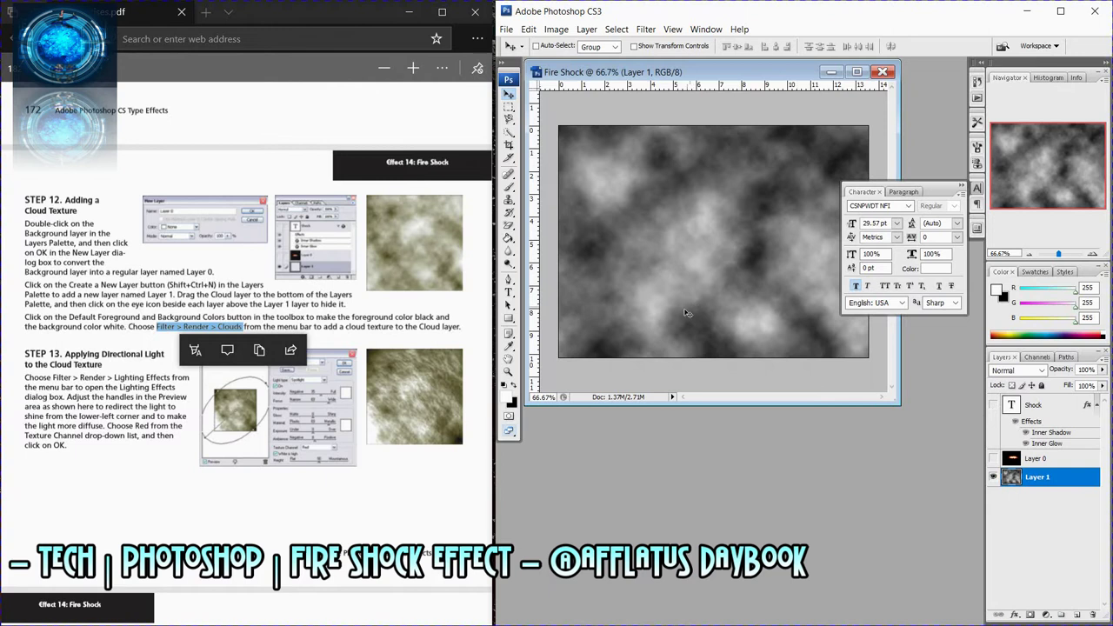
pyautogui.click(370, 326)
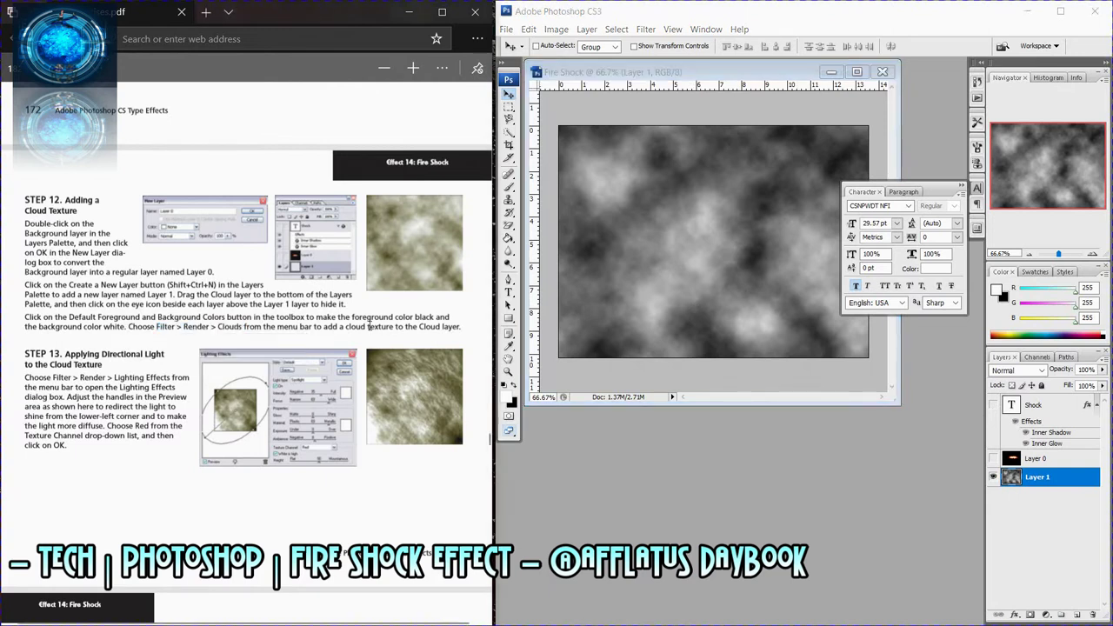
# Apply Lighting Effects to the clouds, stretching the spotlight toward the lower-left.
pyautogui.scroll(-2, 328, 341)
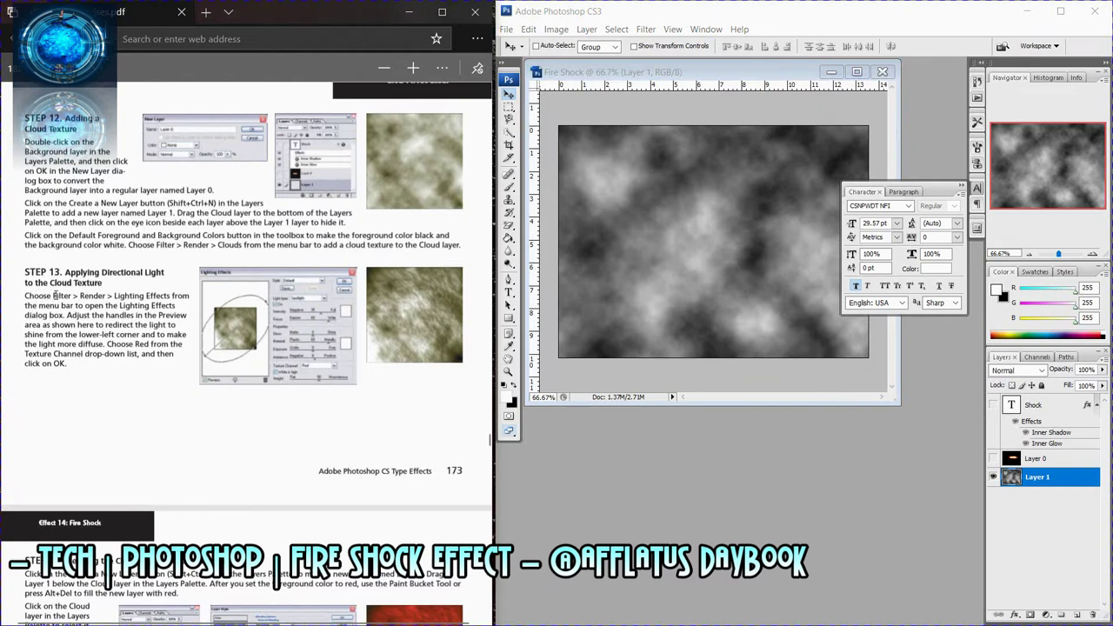
pyautogui.moveTo(53, 296); pyautogui.dragTo(172, 295)
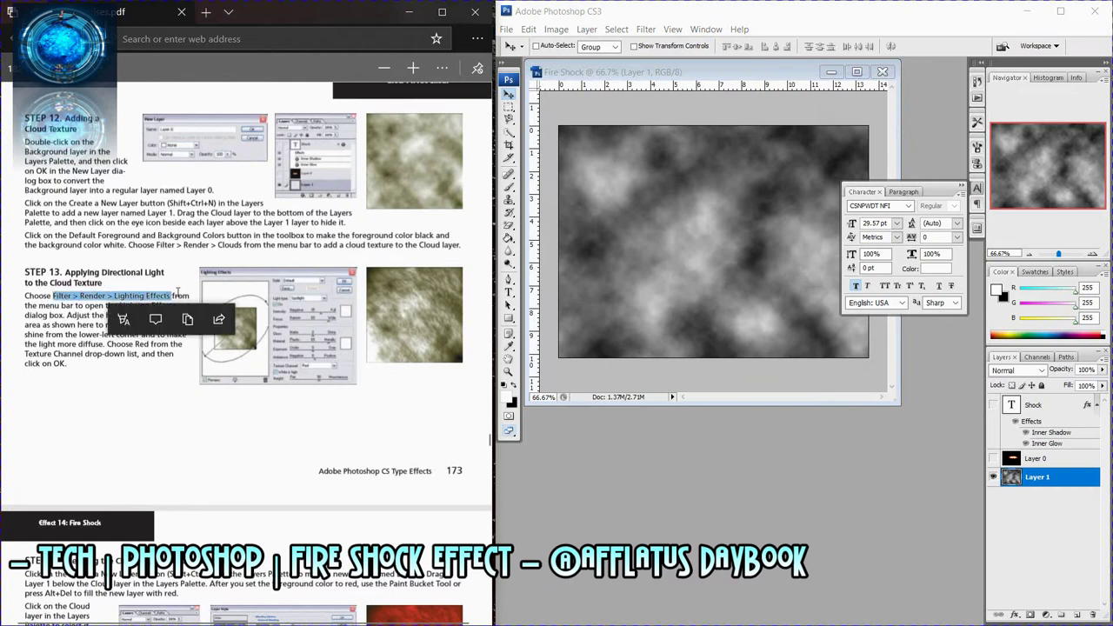
pyautogui.click(654, 35)
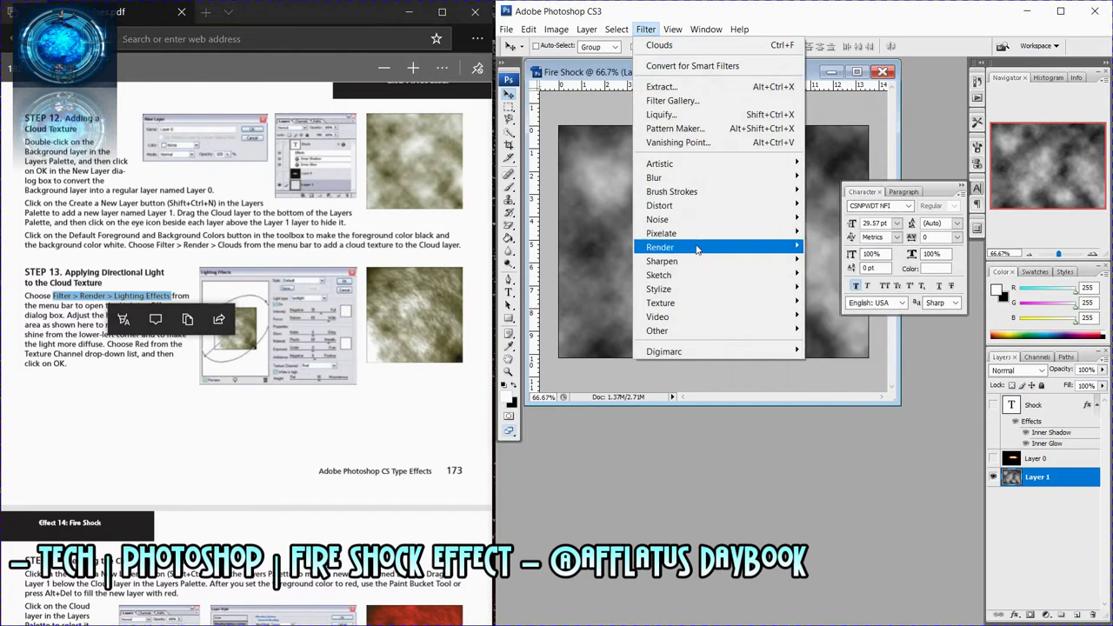
pyautogui.moveTo(661, 247)
pyautogui.click(848, 302)
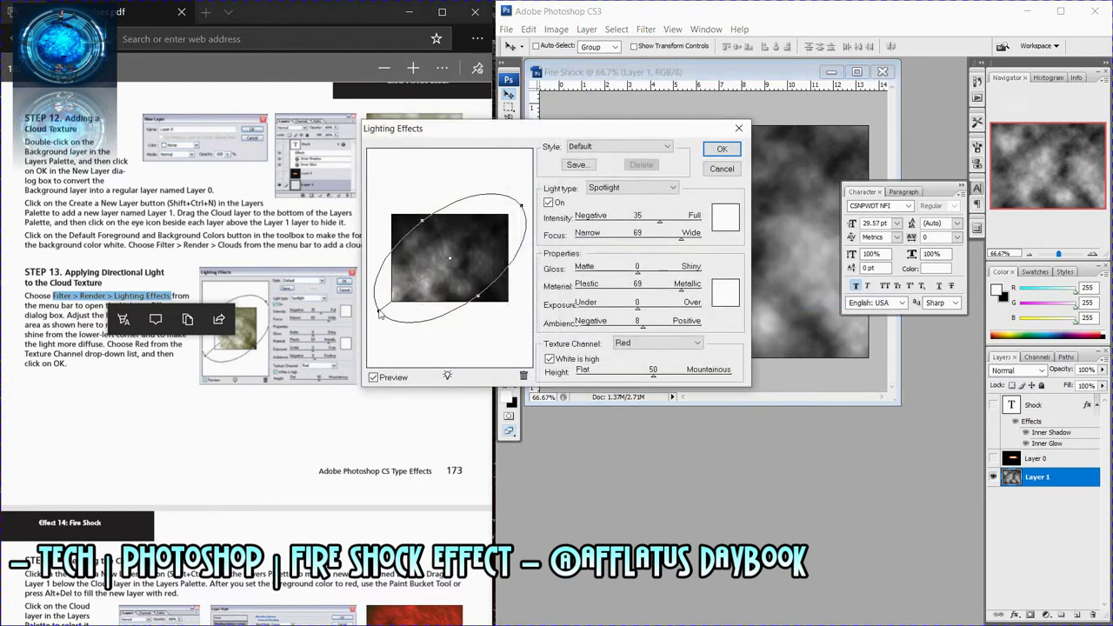
pyautogui.moveTo(379, 315); pyautogui.dragTo(389, 311)
pyautogui.moveTo(388, 309); pyautogui.dragTo(388, 312)
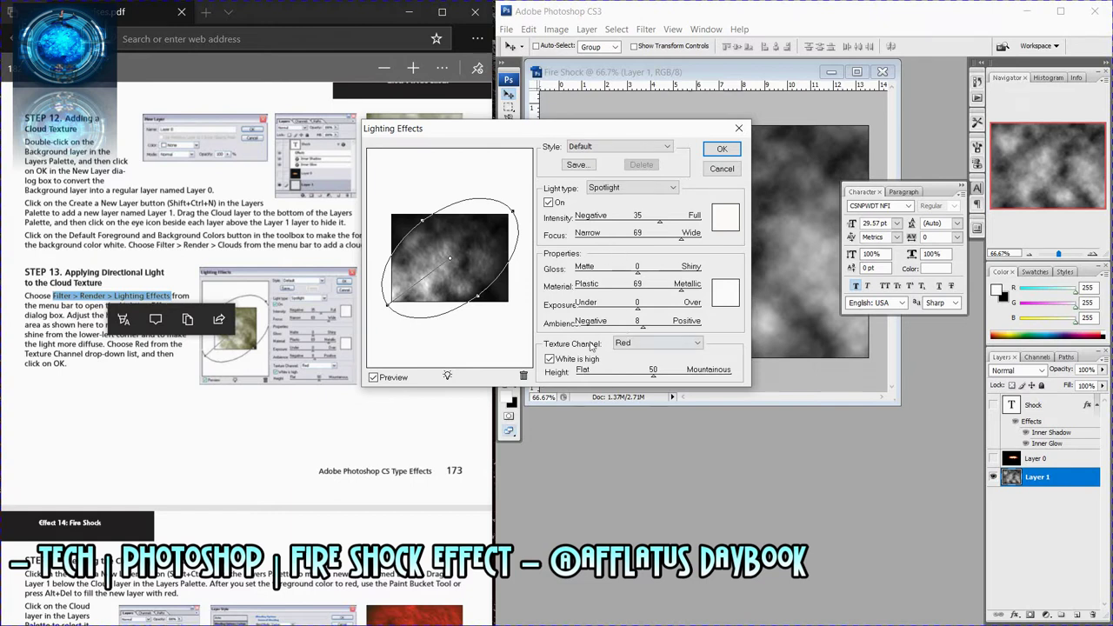
# Set the Lighting Effects texture channel to Red and confirm the filter.
pyautogui.click(136, 350)
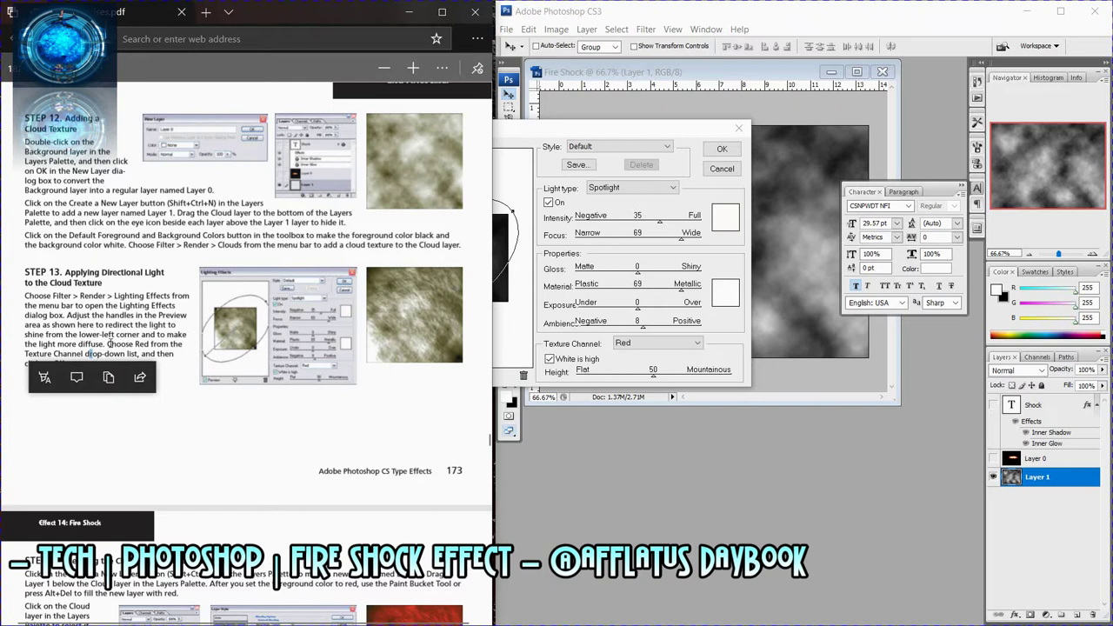
pyautogui.moveTo(107, 344); pyautogui.dragTo(84, 356)
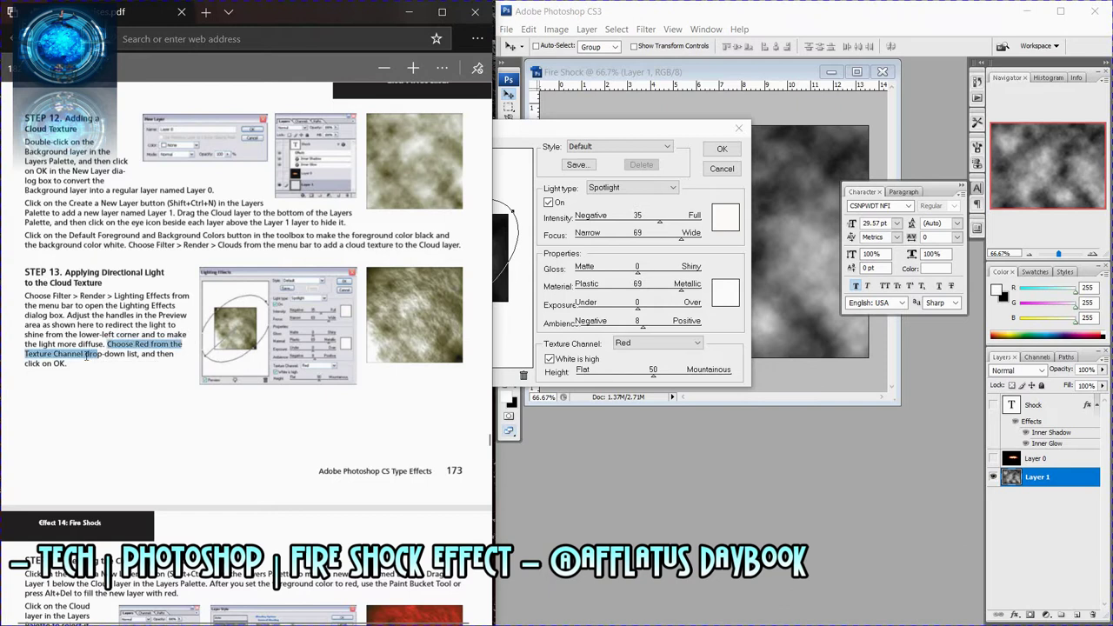
pyautogui.click(646, 344)
pyautogui.click(623, 364)
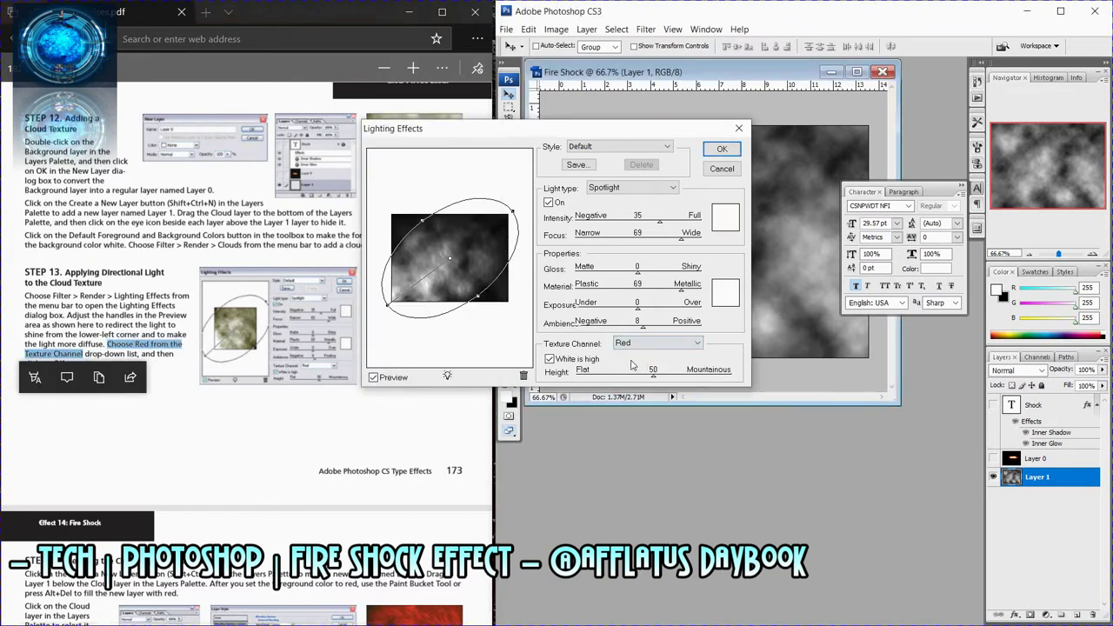
pyautogui.click(328, 463)
pyautogui.scroll(-5, 335, 428)
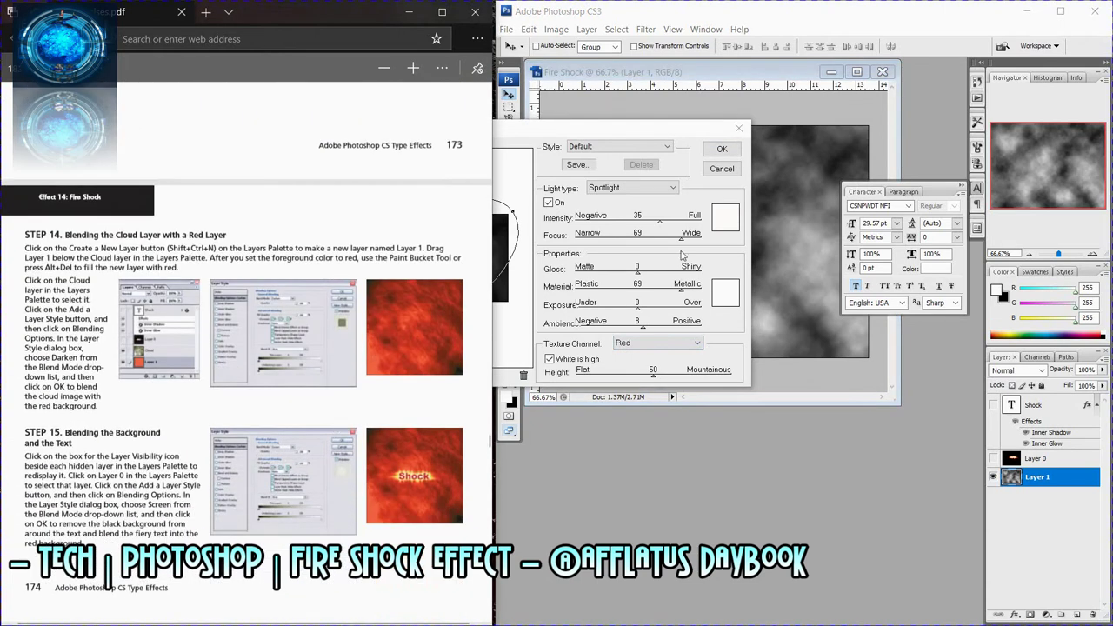
pyautogui.click(691, 132)
pyautogui.click(719, 149)
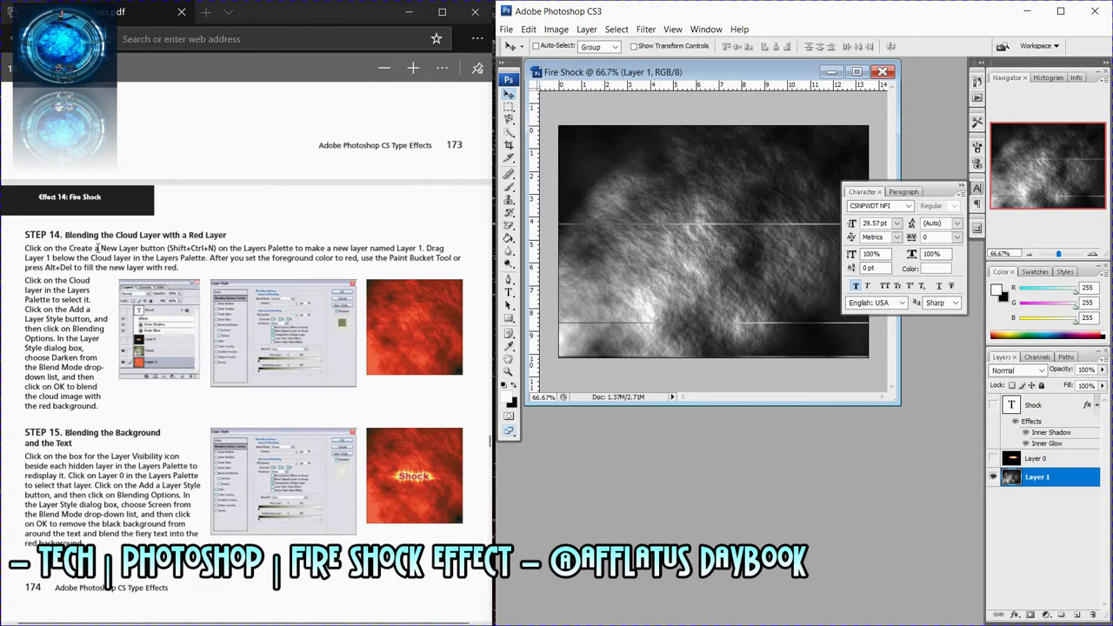
# Rename the clouds layer to 'Cloud'.
pyautogui.moveTo(169, 248); pyautogui.dragTo(224, 248)
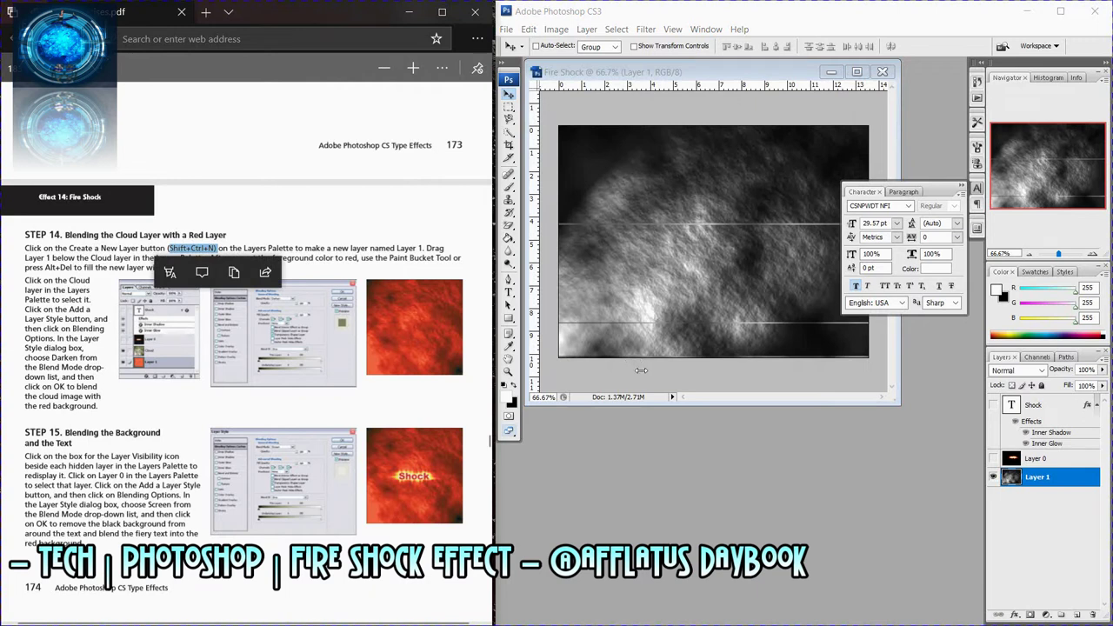
pyautogui.click(1049, 480)
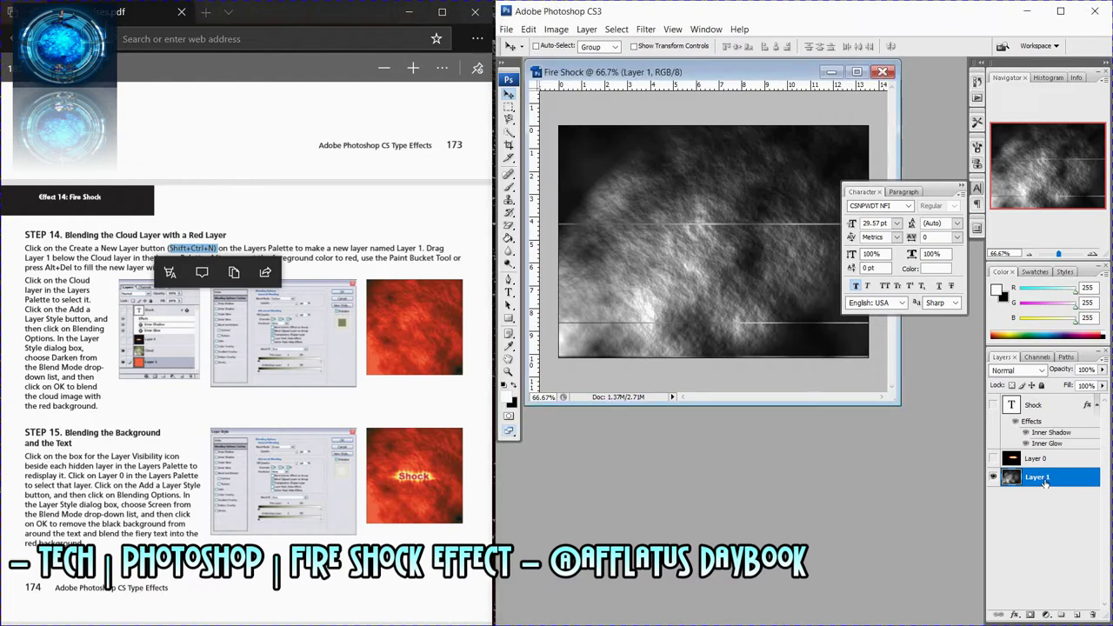
pyautogui.doubleClick(1044, 478)
pyautogui.press('BackSpace')
pyautogui.write('Cloud')
pyautogui.press('Return')
# Add a new empty Layer 1 beneath the Cloud layer.
pyautogui.hotkey('ctrl', 'shift', 'n')
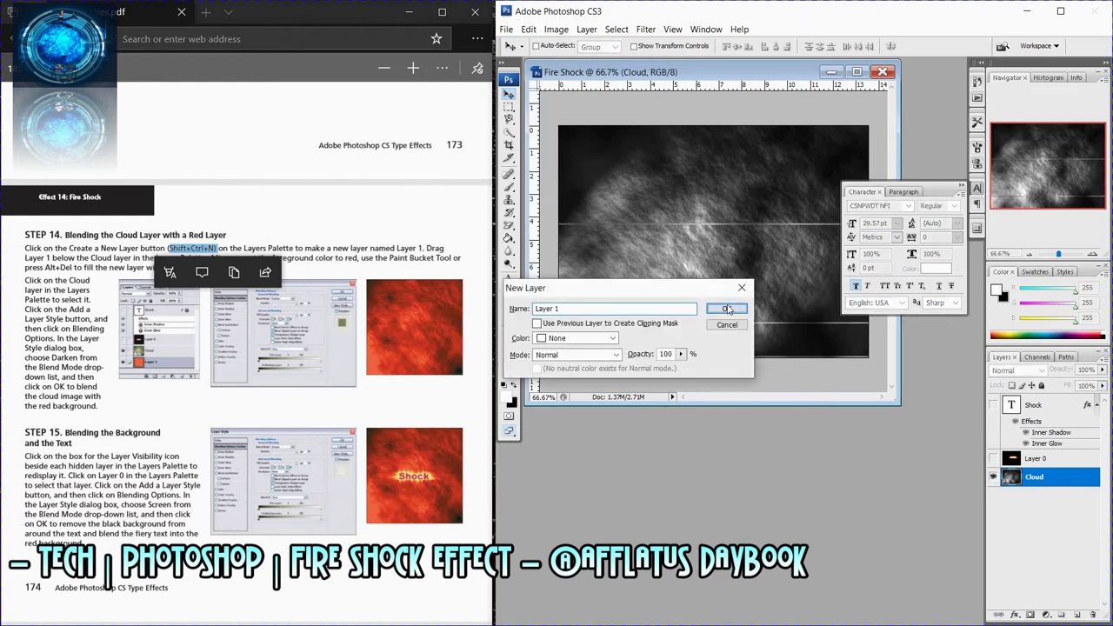
pyautogui.click(728, 309)
pyautogui.moveTo(1039, 476); pyautogui.dragTo(1050, 514)
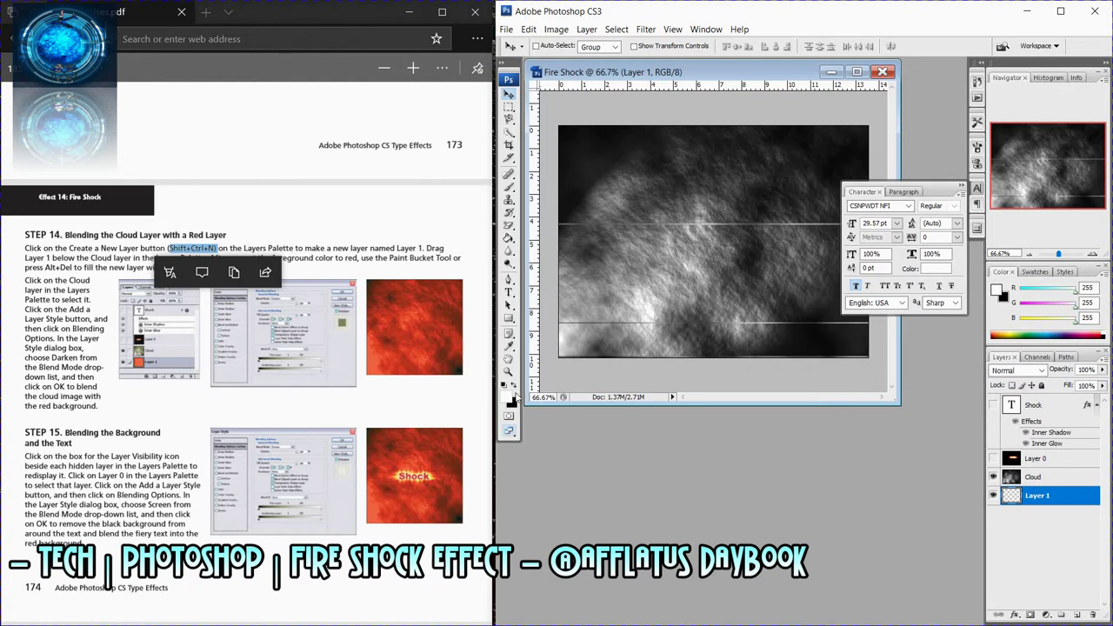
pyautogui.press('x')
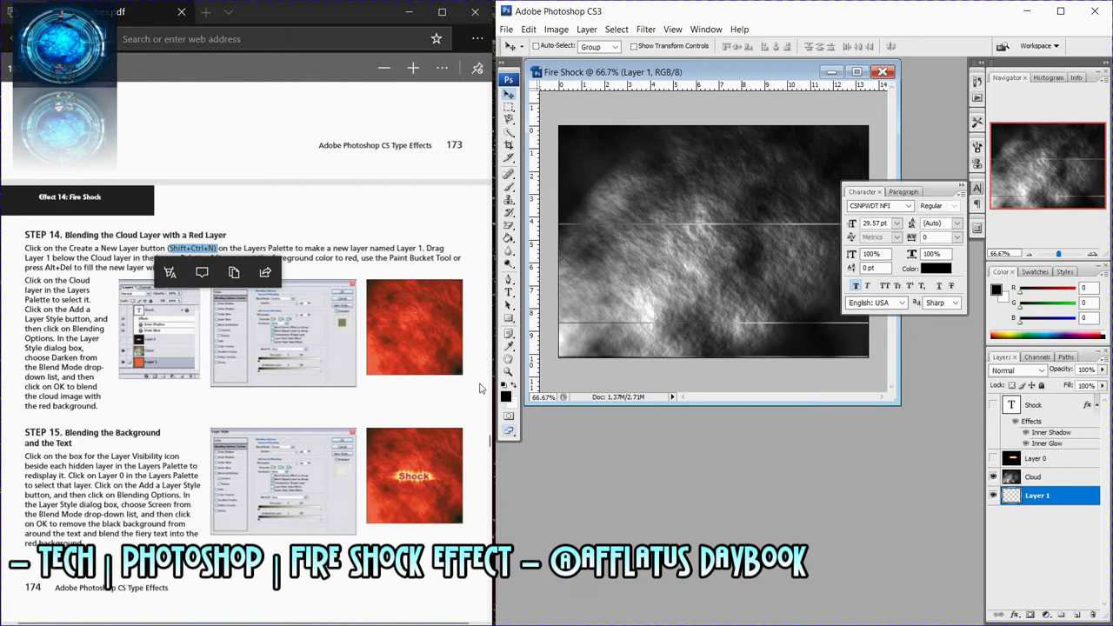
# With Cloud hidden, pick pure red and paint-bucket fill Layer 1.
pyautogui.click(509, 237)
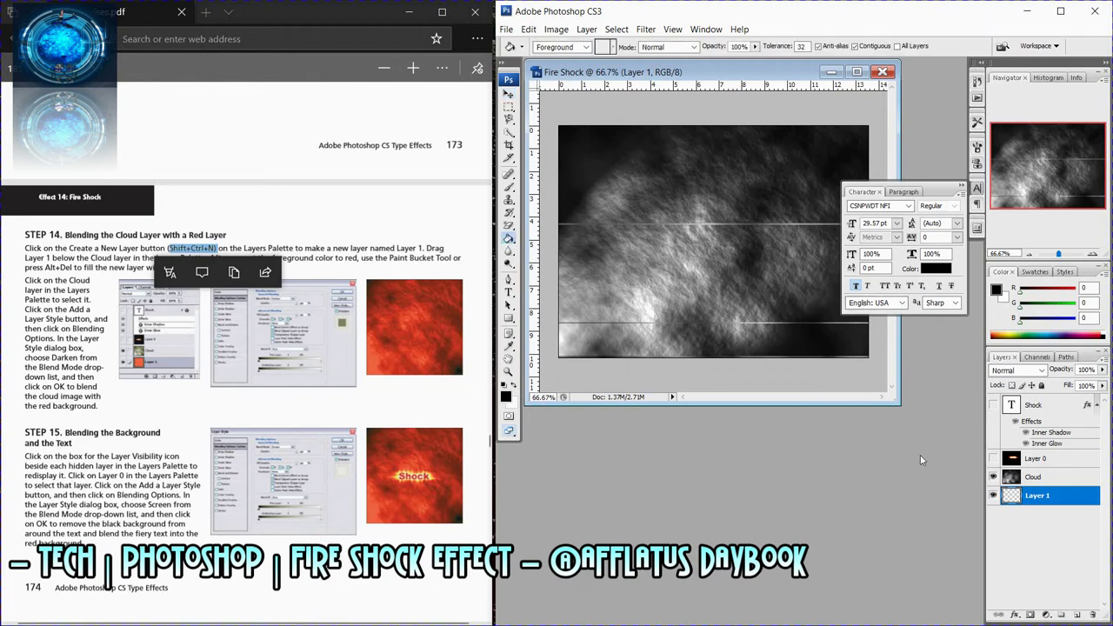
pyautogui.click(994, 476)
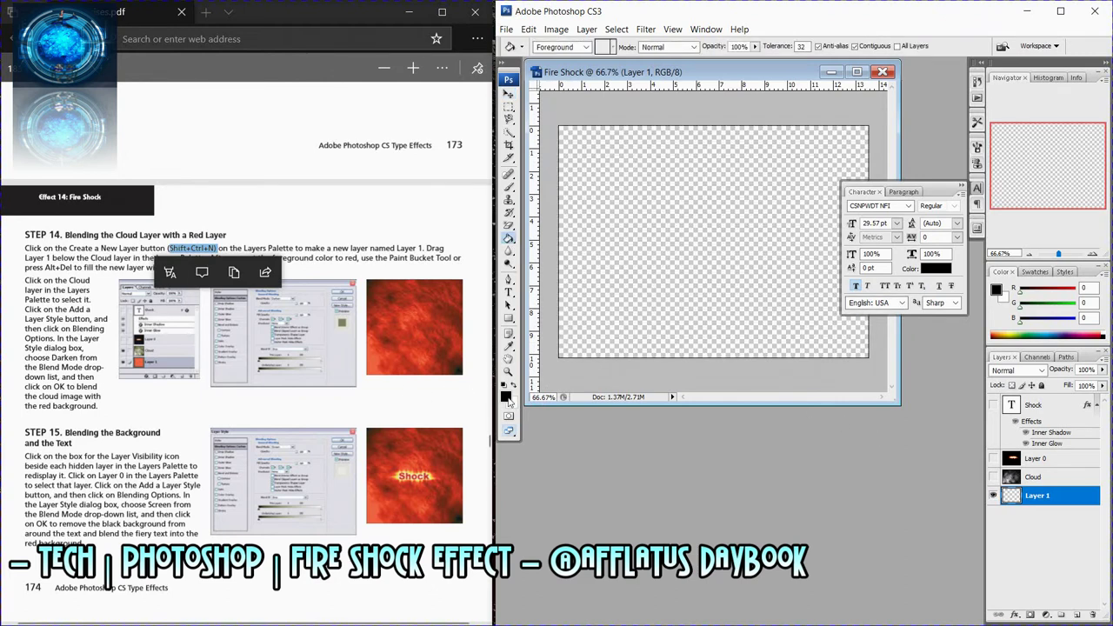
pyautogui.click(506, 397)
pyautogui.moveTo(757, 378); pyautogui.dragTo(809, 331)
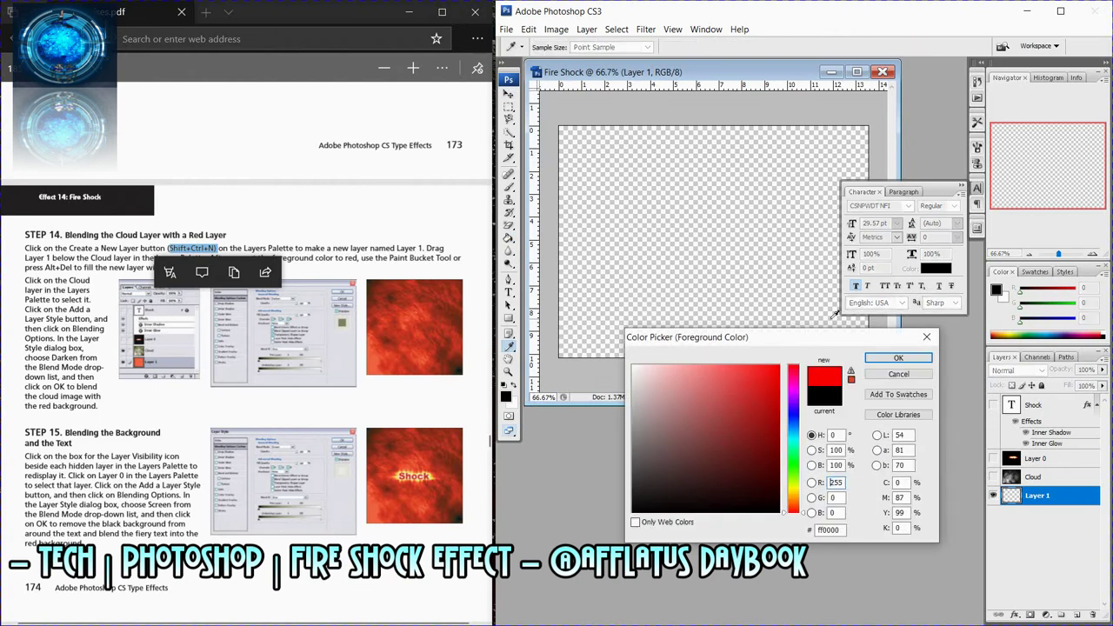
pyautogui.click(894, 359)
pyautogui.press('g')
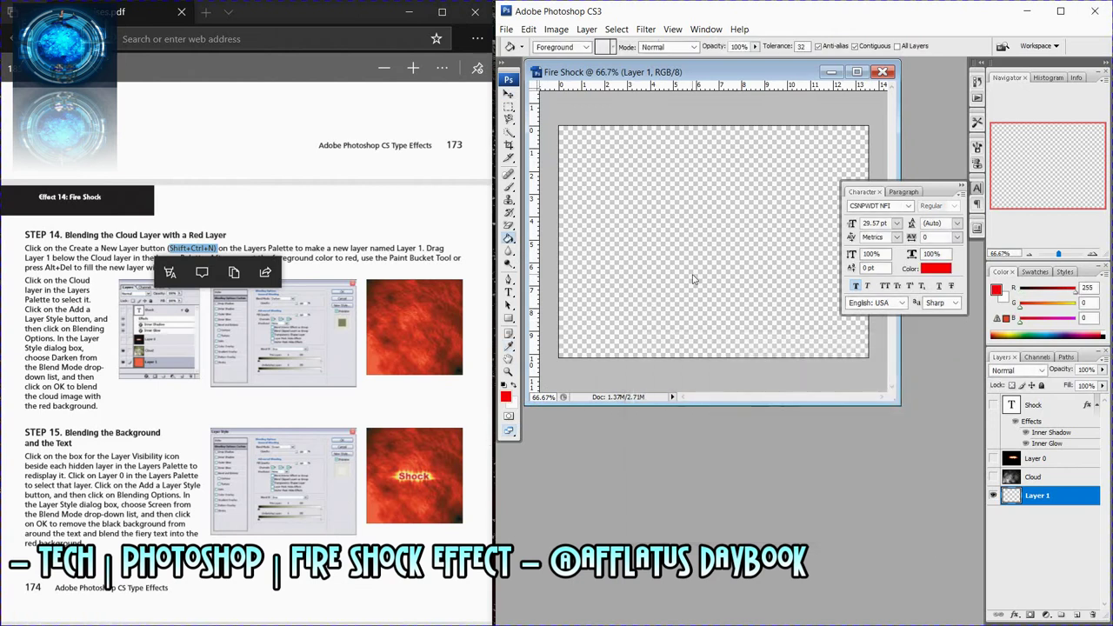
pyautogui.click(693, 279)
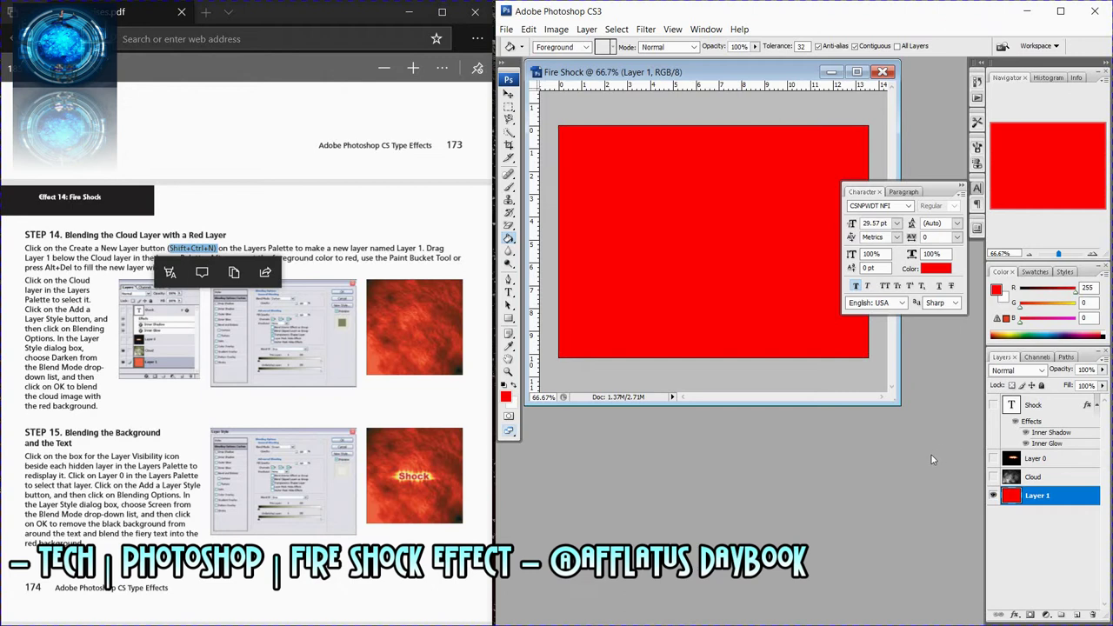
pyautogui.click(74, 320)
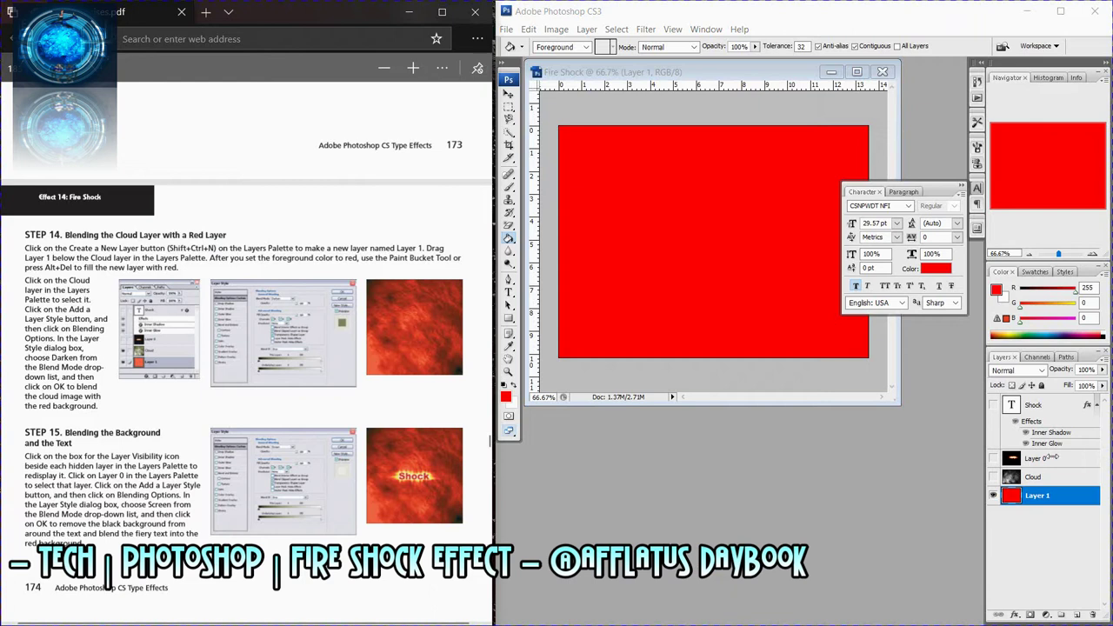
pyautogui.click(1002, 476)
# Make the Cloud layer visible and set its blend mode to Darken over the red layer.
pyautogui.click(994, 477)
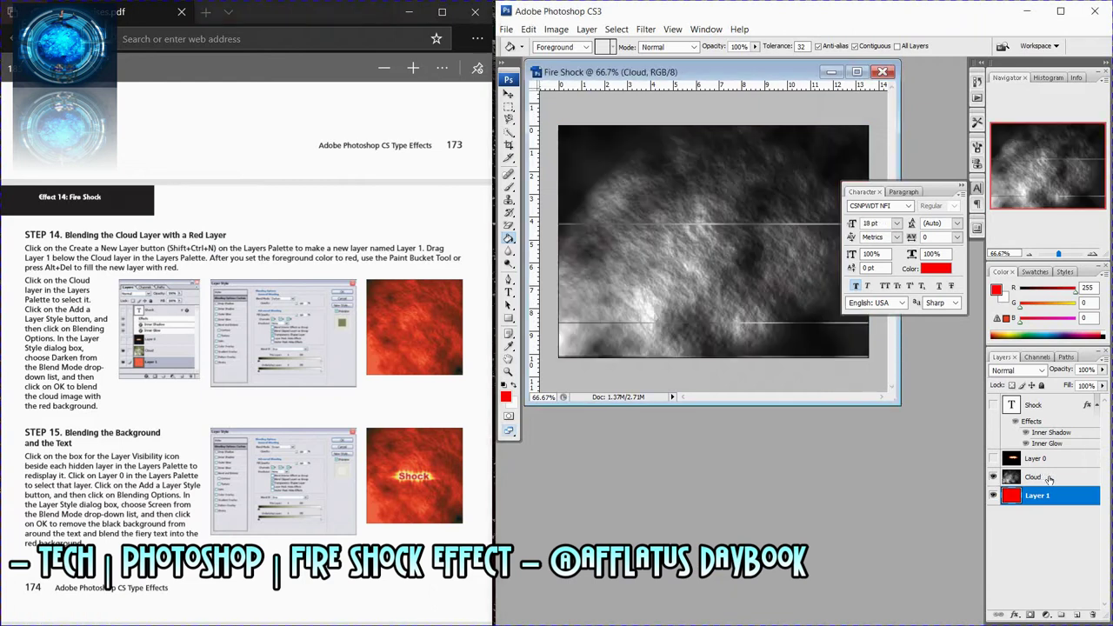
pyautogui.click(1047, 478)
pyautogui.click(1016, 370)
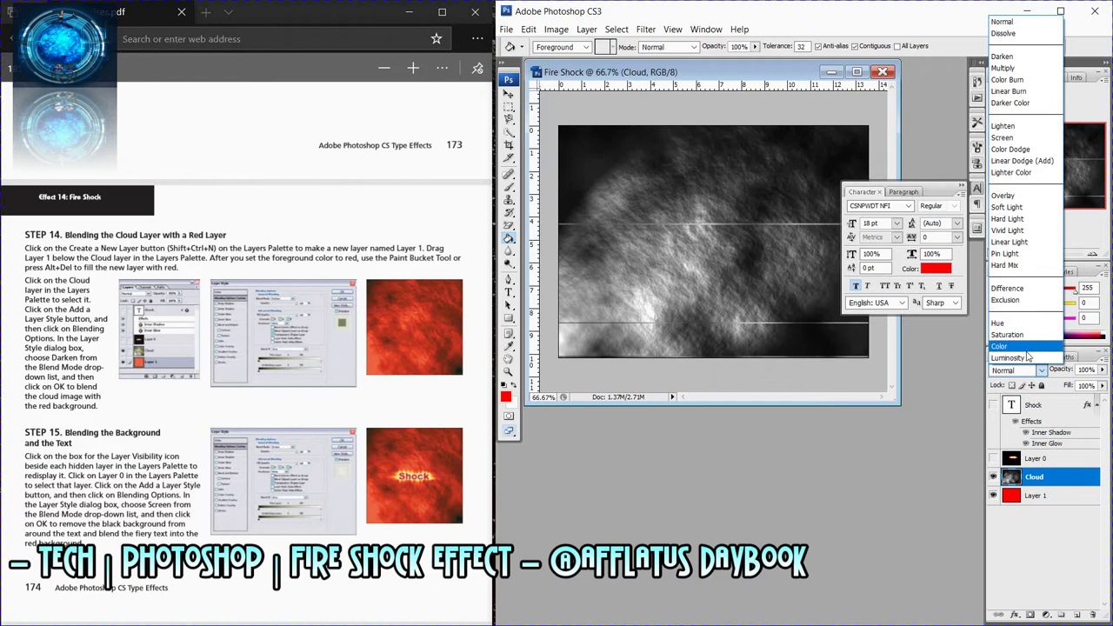
pyautogui.click(1011, 58)
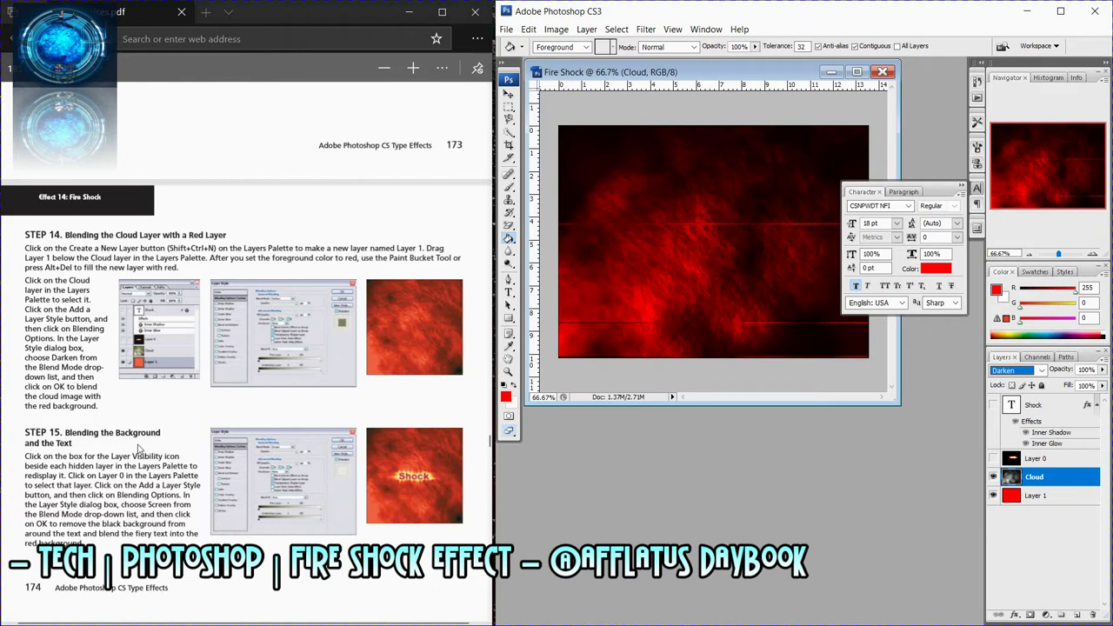
# Read ahead in the tutorial PDF for the next instruction.
pyautogui.click(137, 449)
pyautogui.scroll(-2, 137, 446)
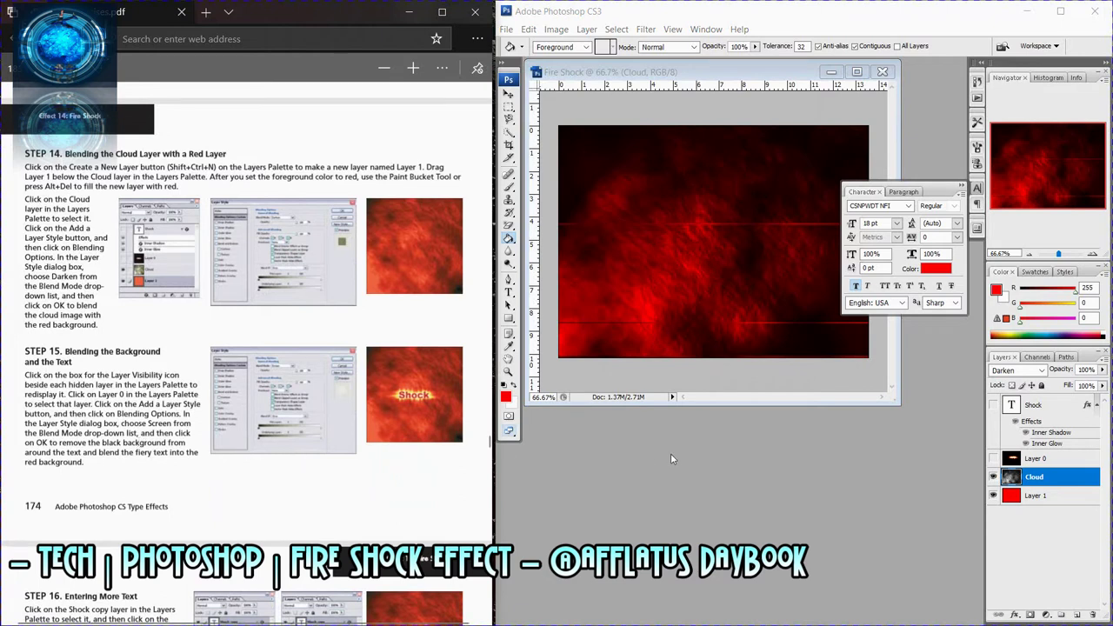
pyautogui.click(993, 460)
# Make Layer 0 visible and set its blend mode to Screen.
pyautogui.click(993, 459)
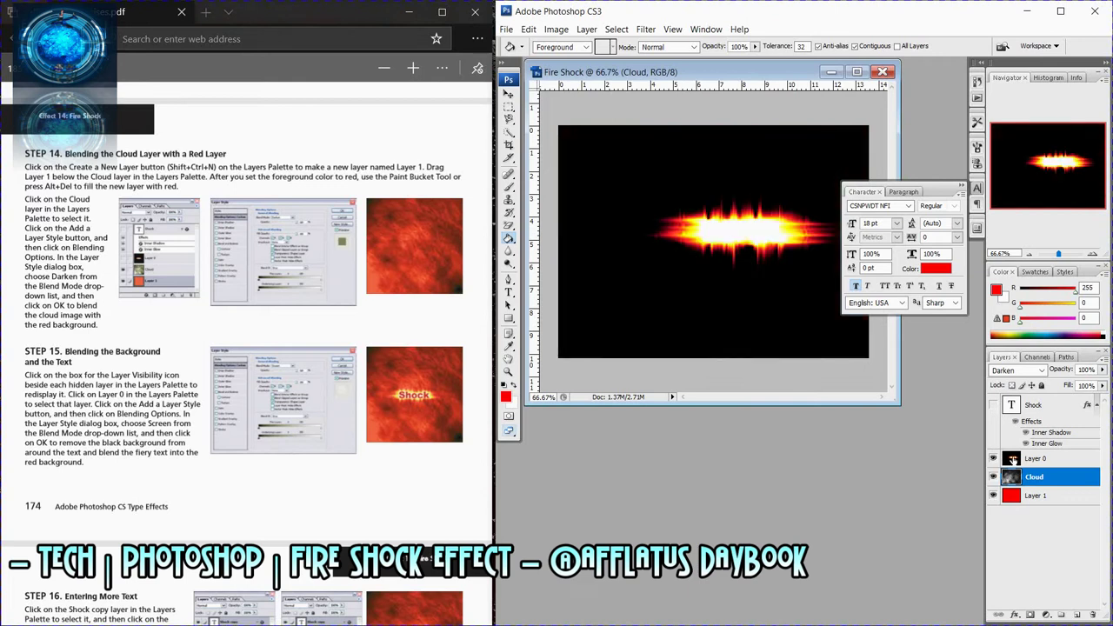
pyautogui.click(1052, 461)
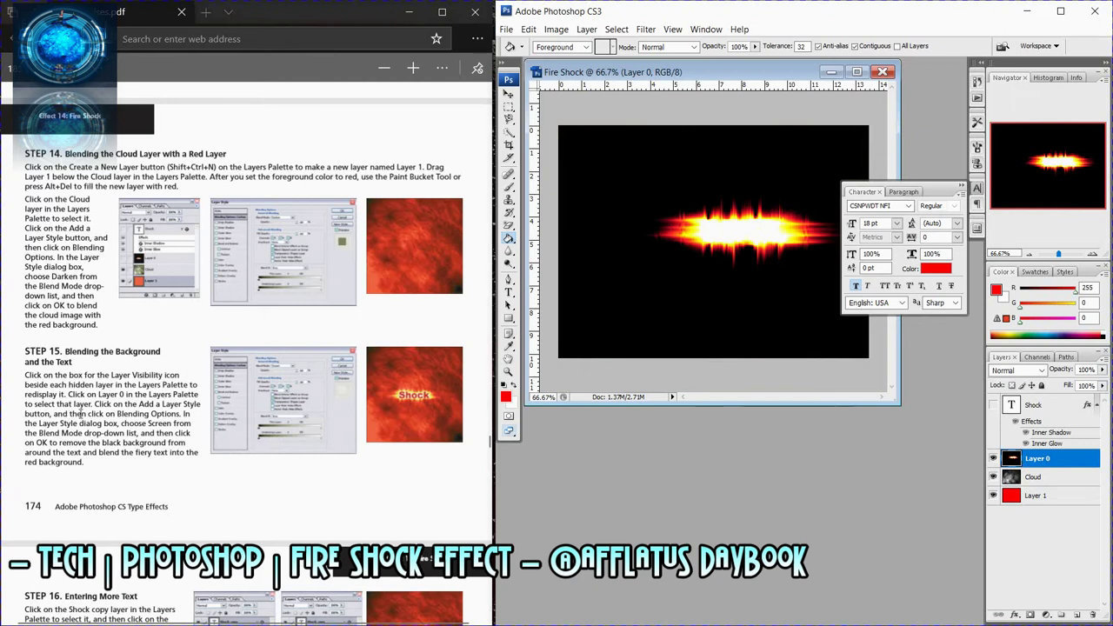
pyautogui.doubleClick(164, 425)
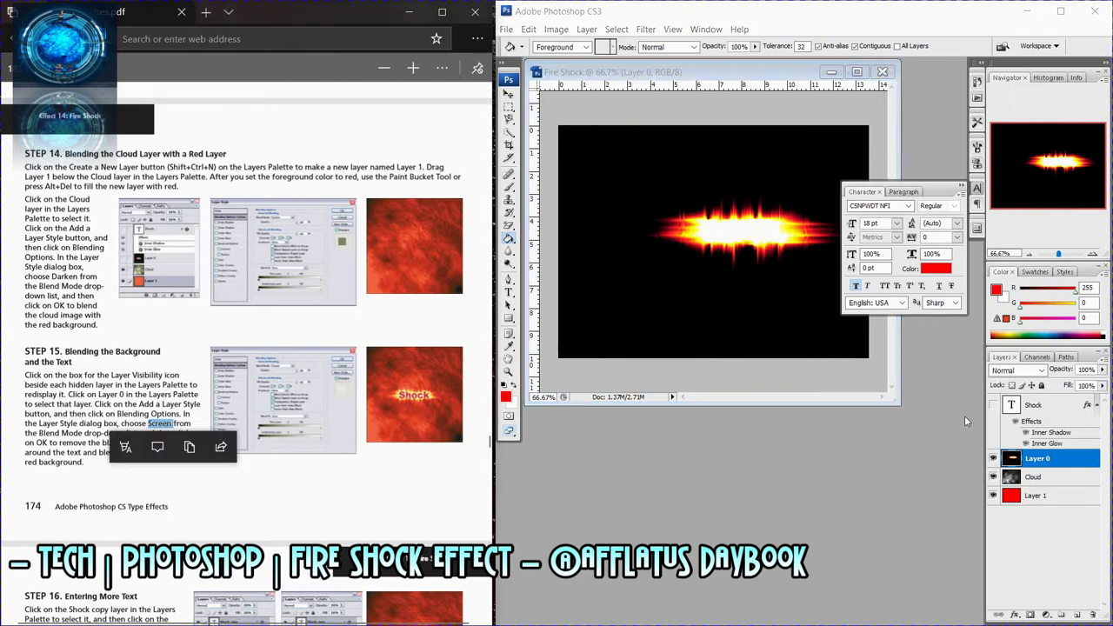
pyautogui.click(1060, 459)
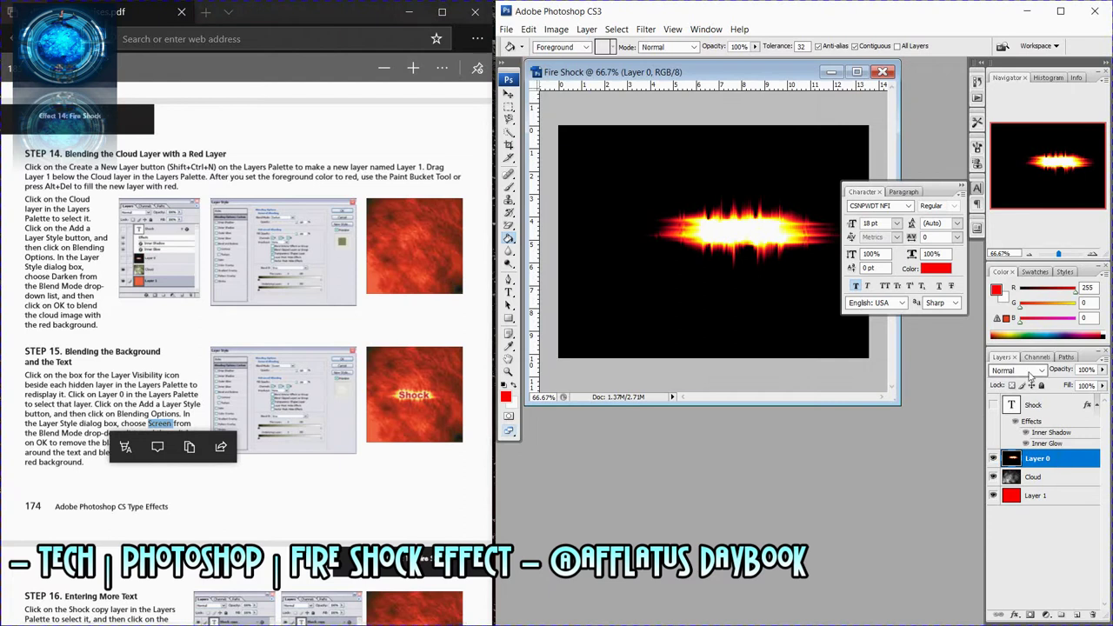
pyautogui.click(1016, 370)
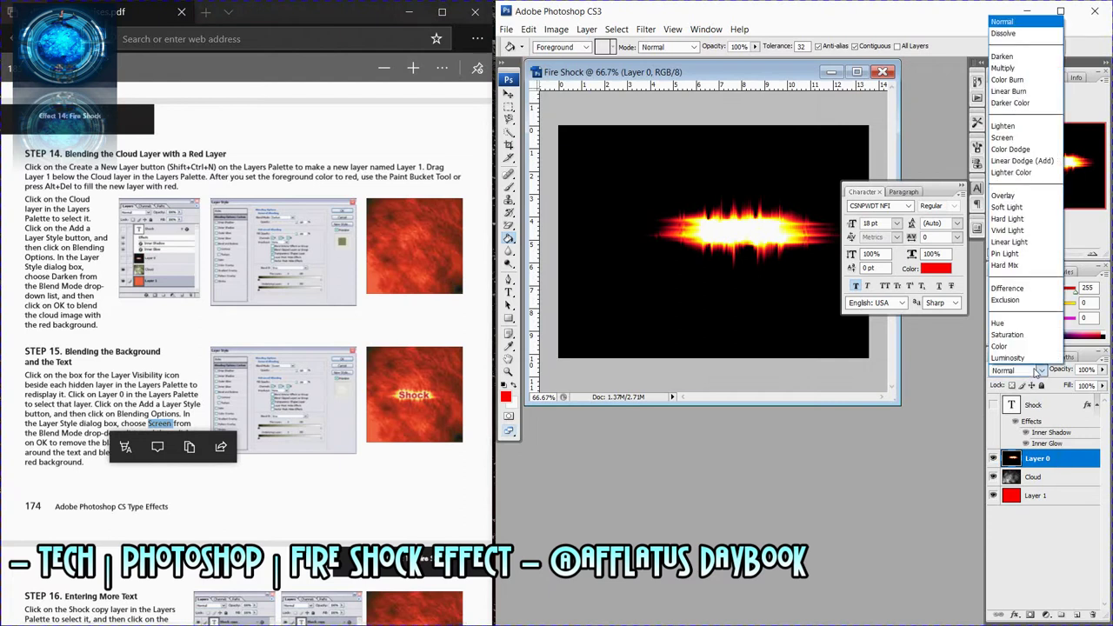
pyautogui.click(1007, 137)
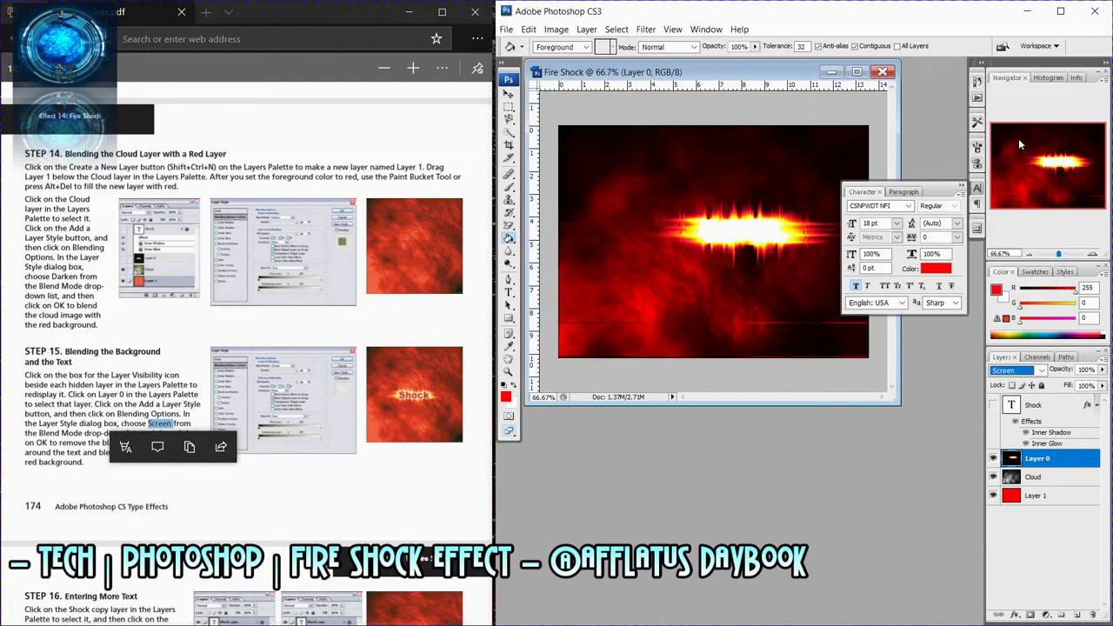
# Turn on the Shock text layer's visibility and scroll on in the tutorial.
pyautogui.click(993, 405)
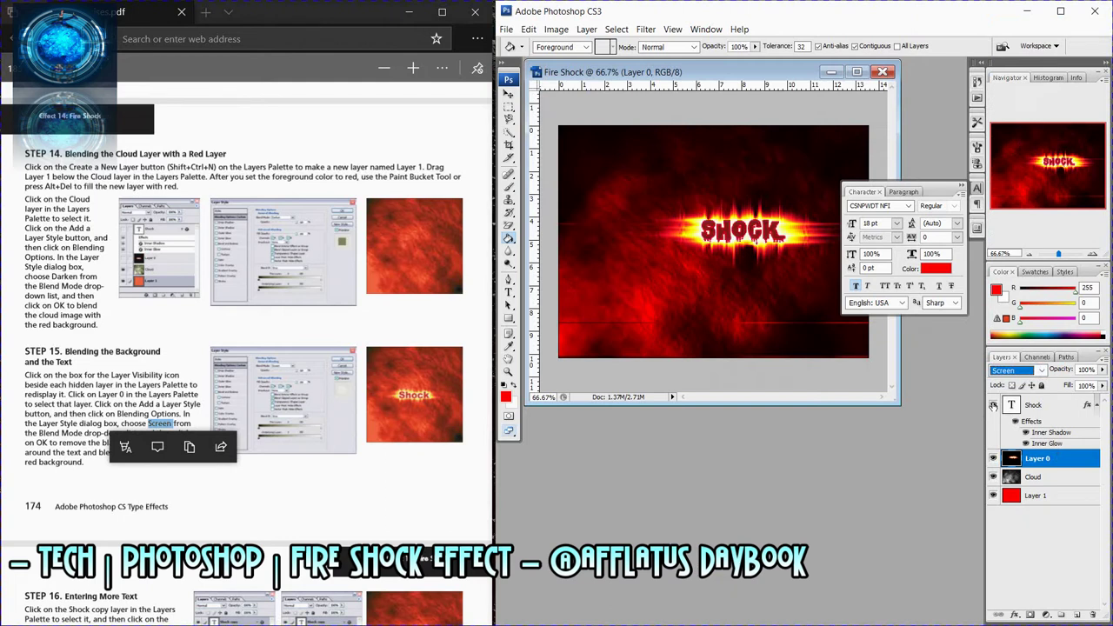
pyautogui.click(150, 418)
pyautogui.scroll(-3, 147, 420)
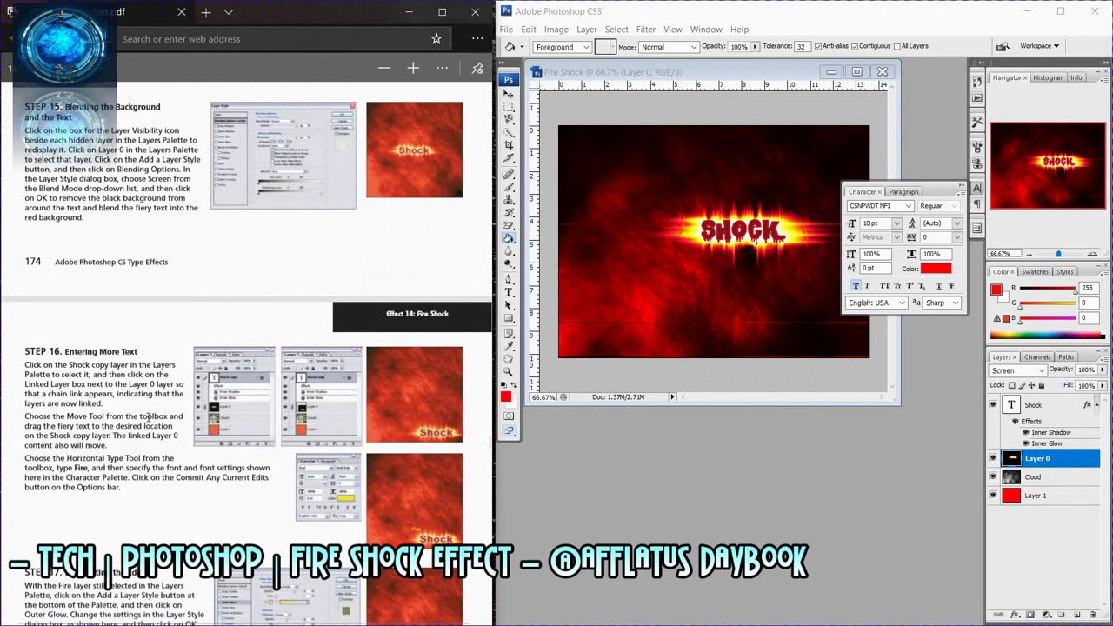
pyautogui.scroll(-2, 150, 419)
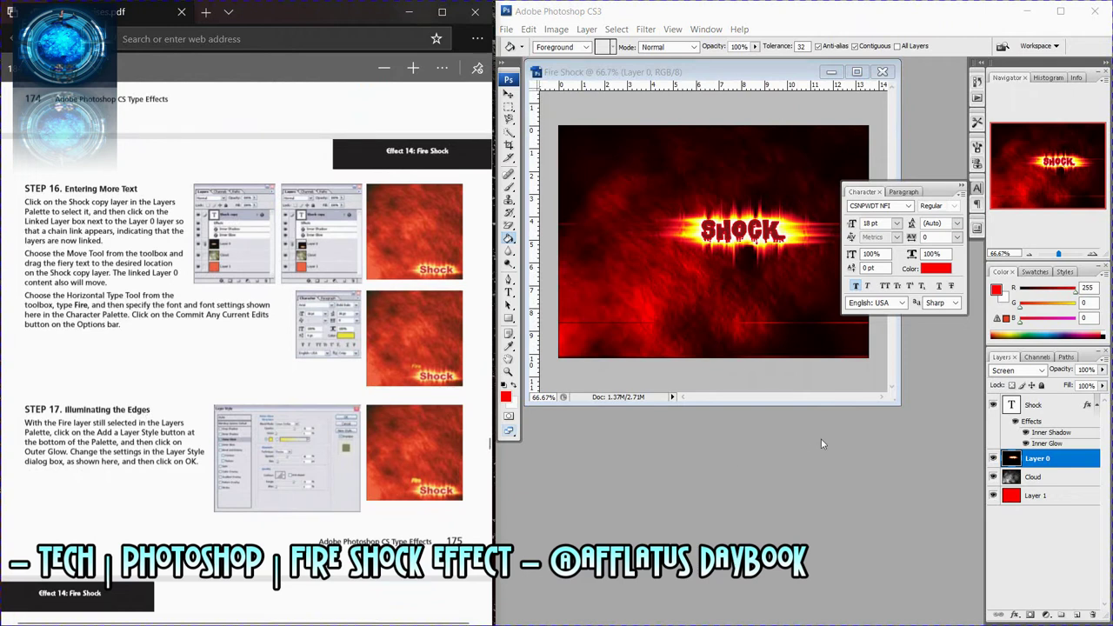
# Link the Shock layer with Layer 0 using Link Layers.
pyautogui.click(1065, 408)
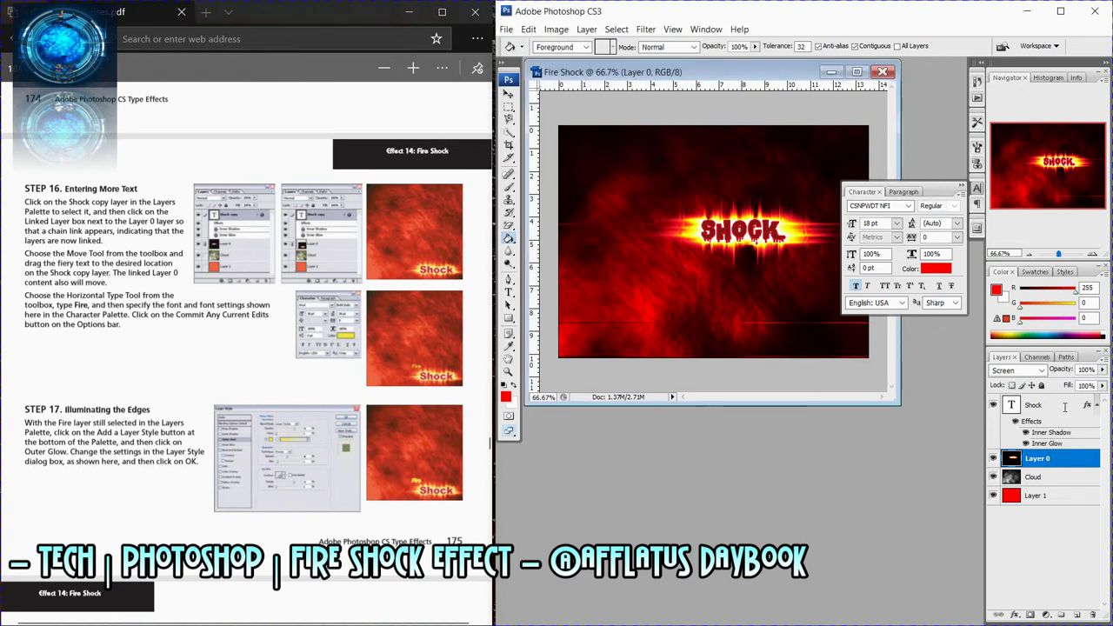
pyautogui.click(1065, 408)
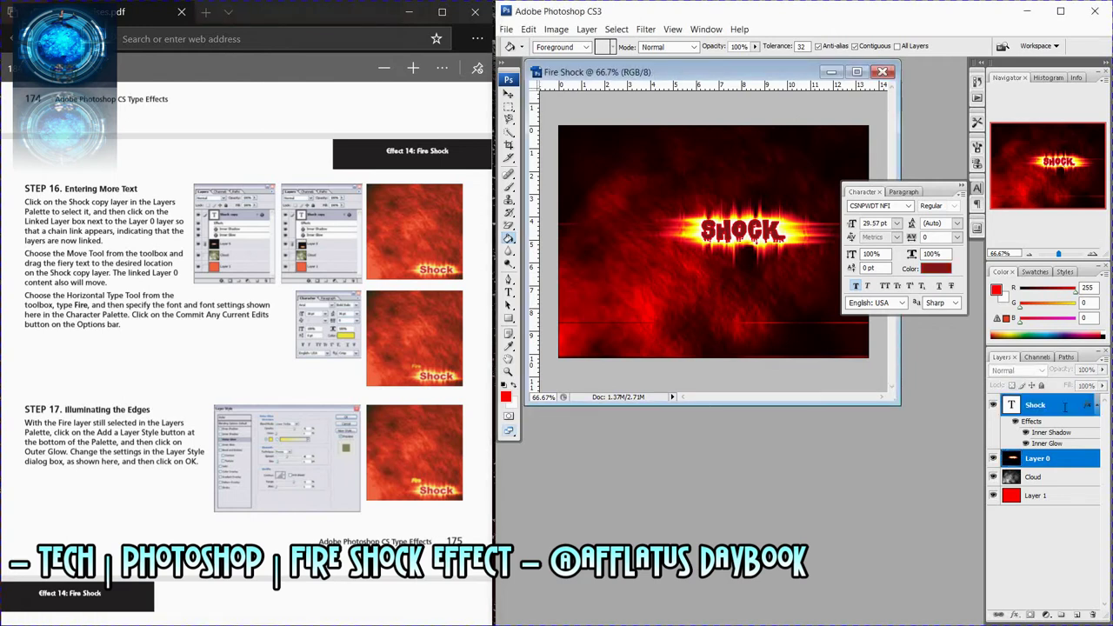
pyautogui.rightClick(1065, 408)
pyautogui.click(954, 133)
pyautogui.keyDown('ctrl'); pyautogui.click(1057, 463); pyautogui.keyUp('ctrl')
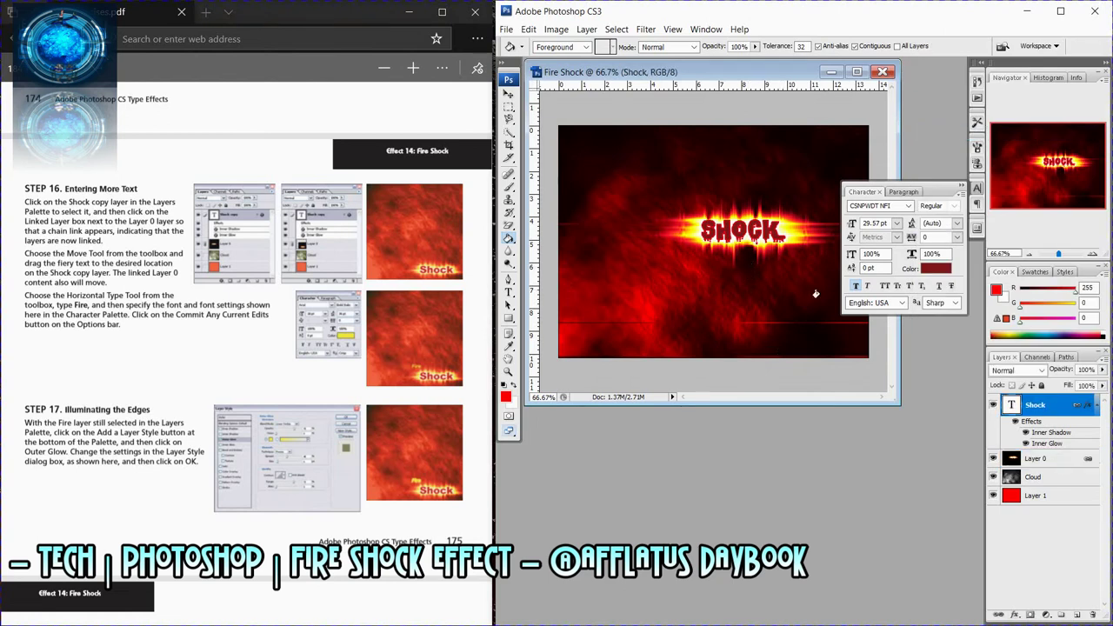
pyautogui.click(1070, 463)
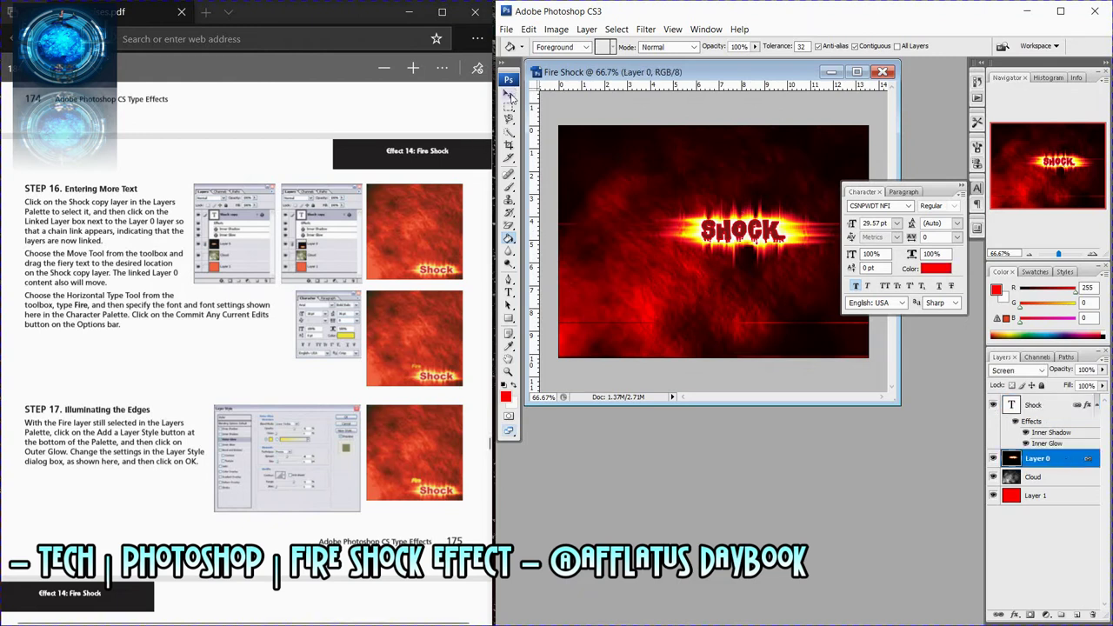
# Drag the linked SHOCK text and glow toward the lower right of the canvas.
pyautogui.click(509, 93)
pyautogui.click(1035, 405)
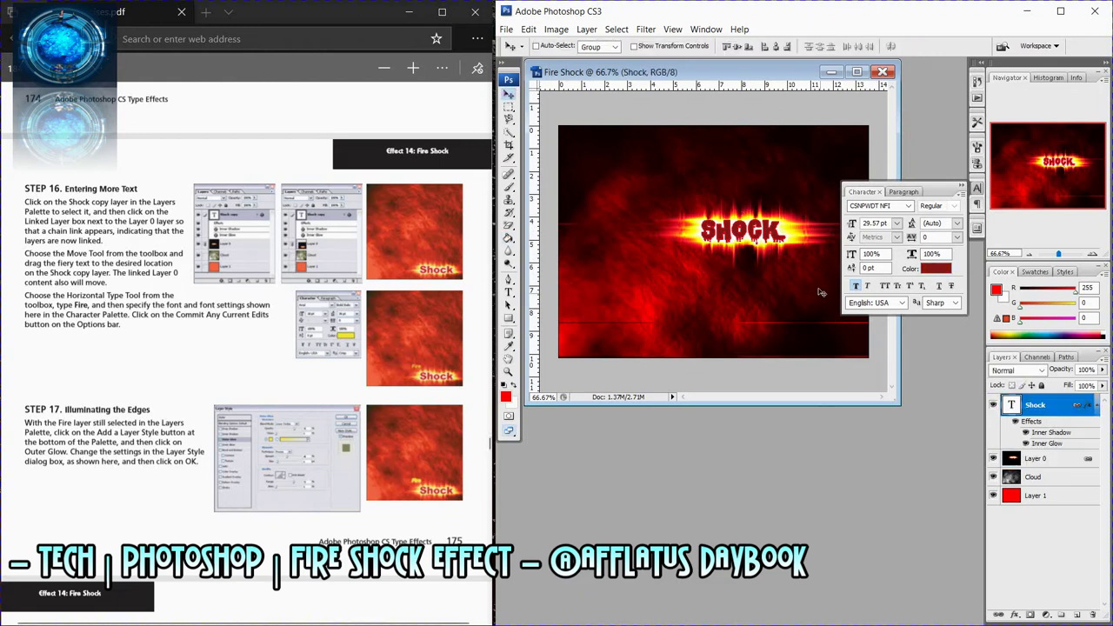
pyautogui.moveTo(751, 250); pyautogui.dragTo(766, 321)
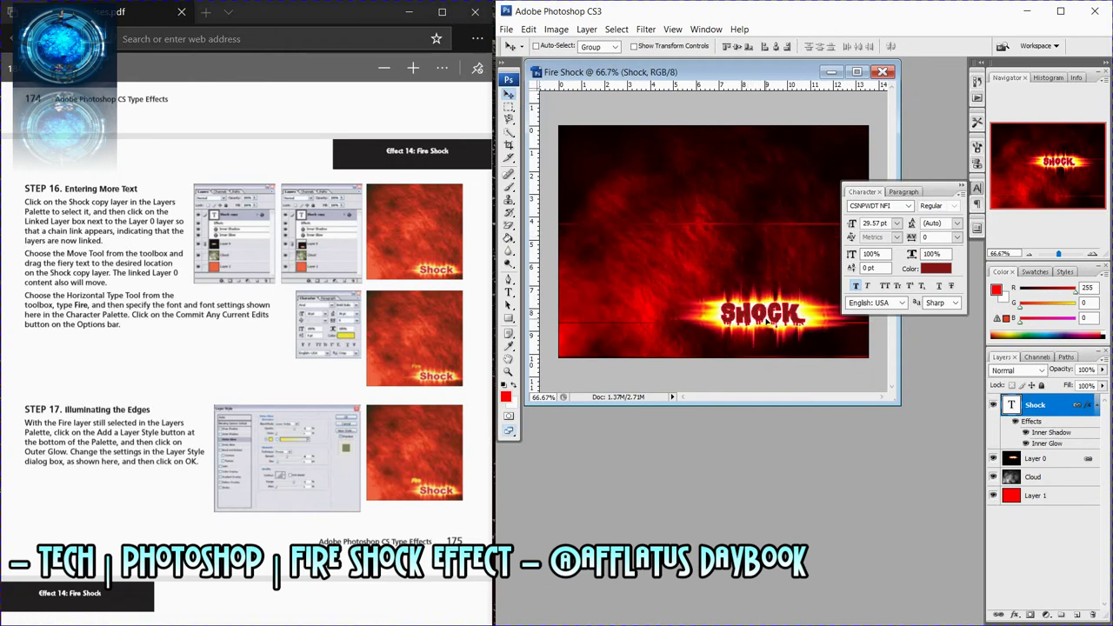
pyautogui.click(961, 185)
pyautogui.moveTo(774, 314); pyautogui.dragTo(765, 319)
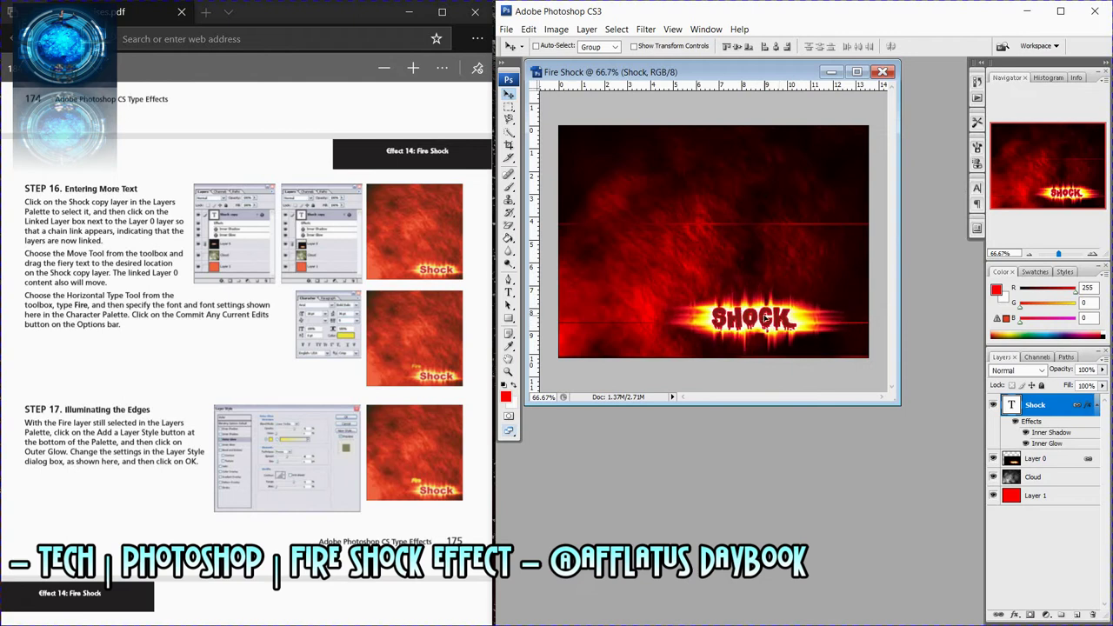
pyautogui.moveTo(765, 320); pyautogui.dragTo(773, 321)
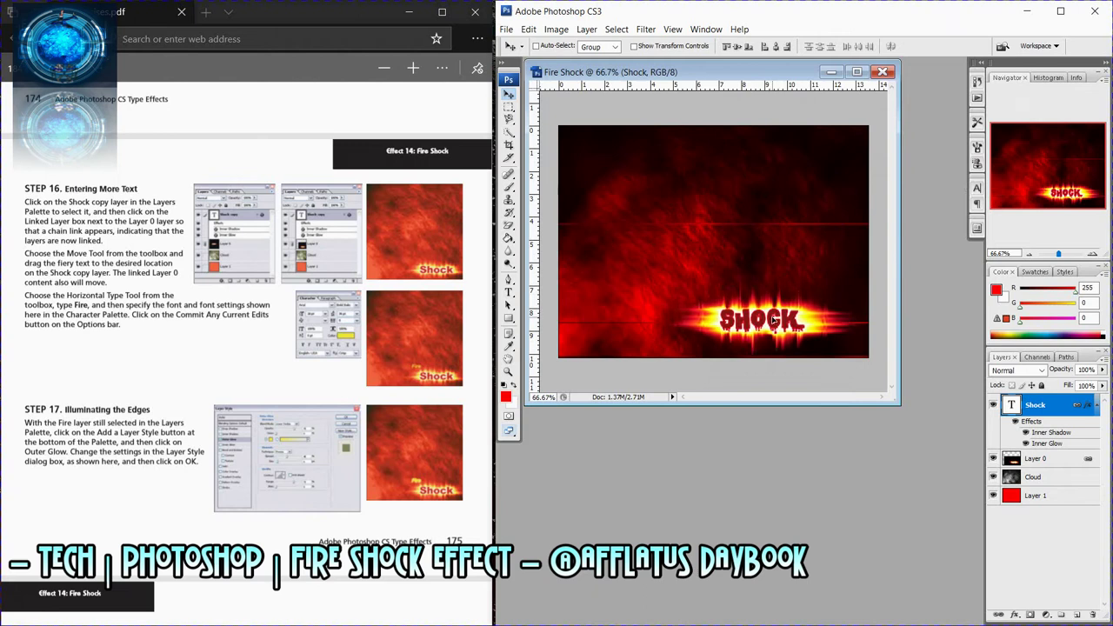
pyautogui.moveTo(774, 321)
pyautogui.mouseDown()
pyautogui.moveTo(779, 181)
pyautogui.moveTo(781, 313)
pyautogui.mouseUp()
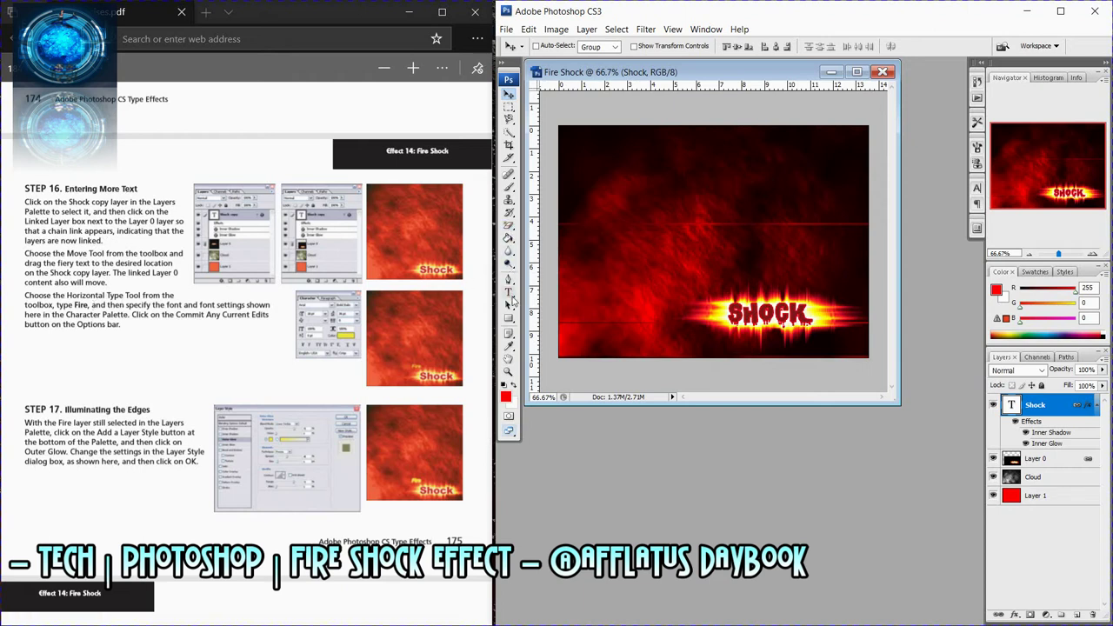
pyautogui.click(510, 294)
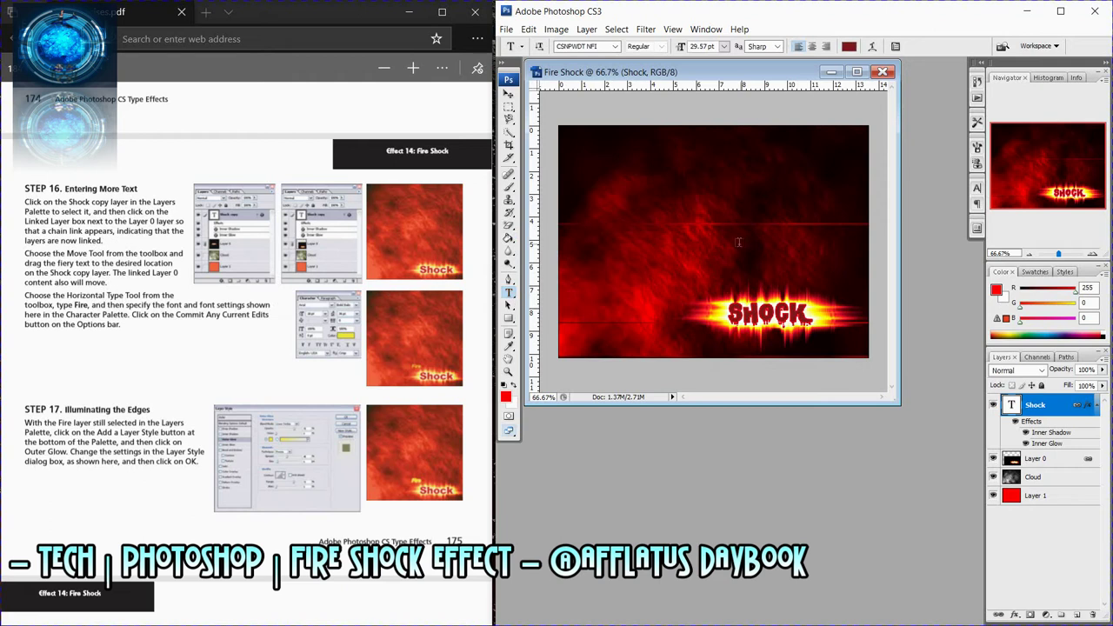
# Type 'Fire' above SHOCK in pale yellow #feffc2 and nudge it slightly down-left.
pyautogui.click(707, 276)
pyautogui.write('Fire')
pyautogui.hotkey('ctrl', 'a')
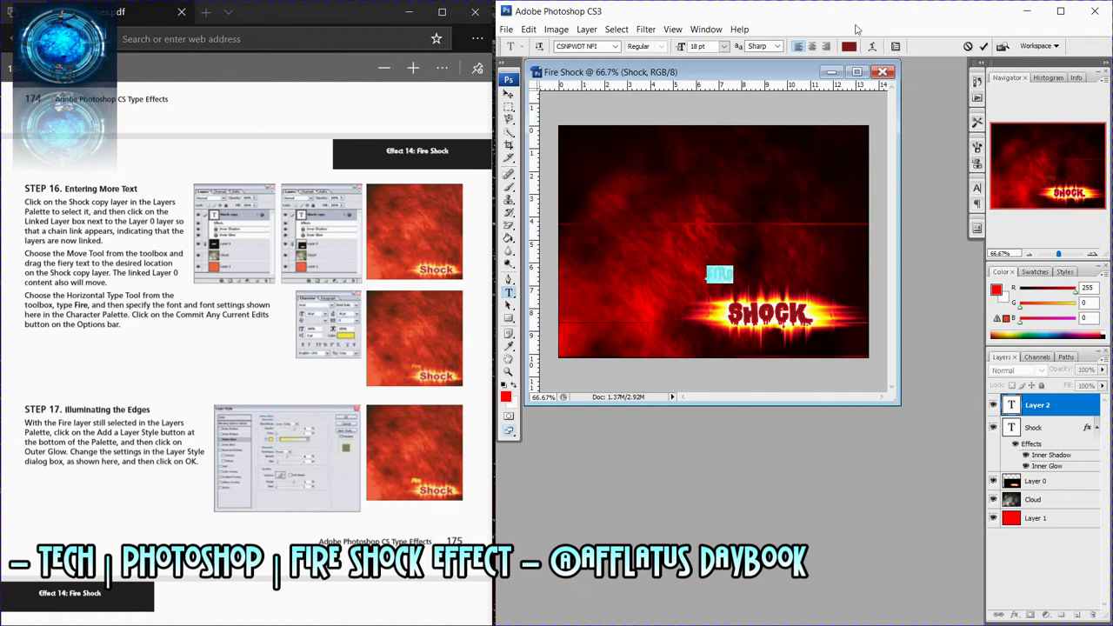
pyautogui.click(848, 48)
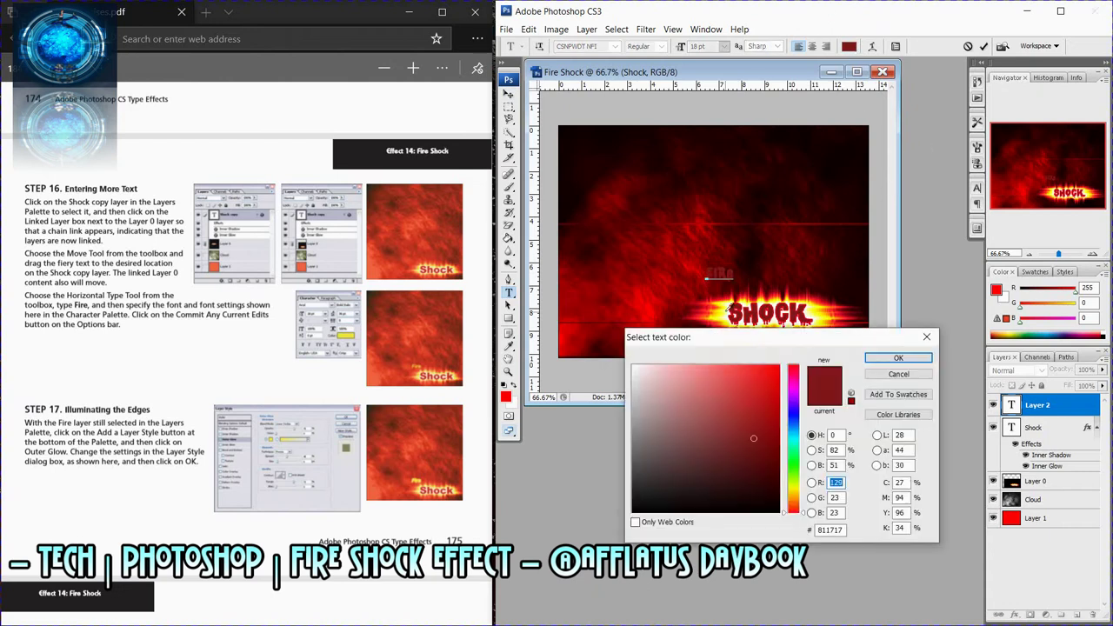
pyautogui.click(729, 308)
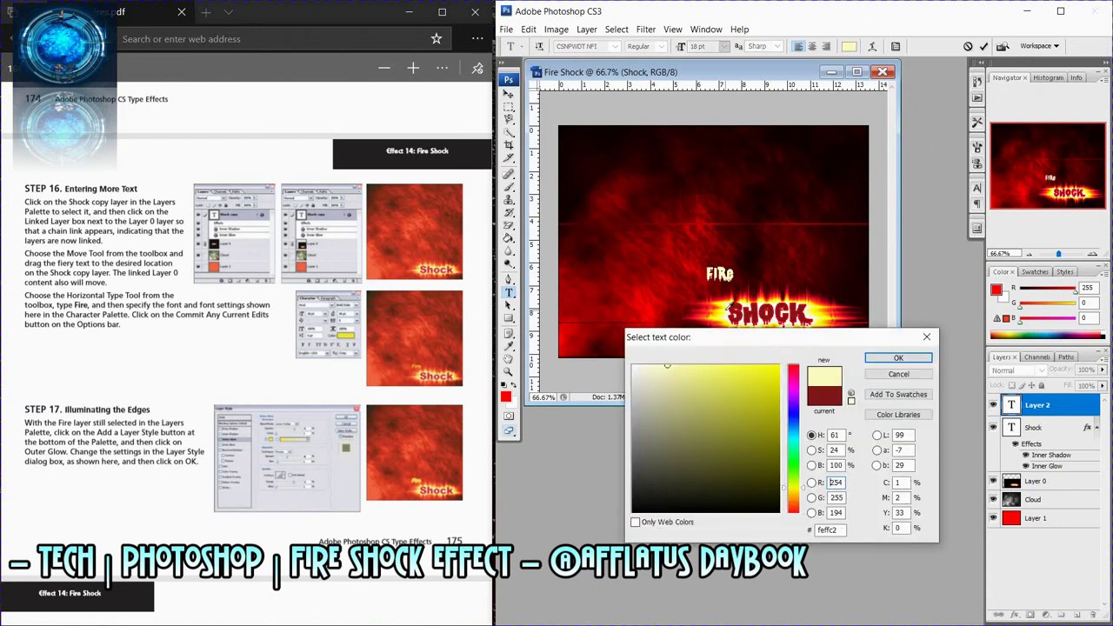
pyautogui.click(899, 358)
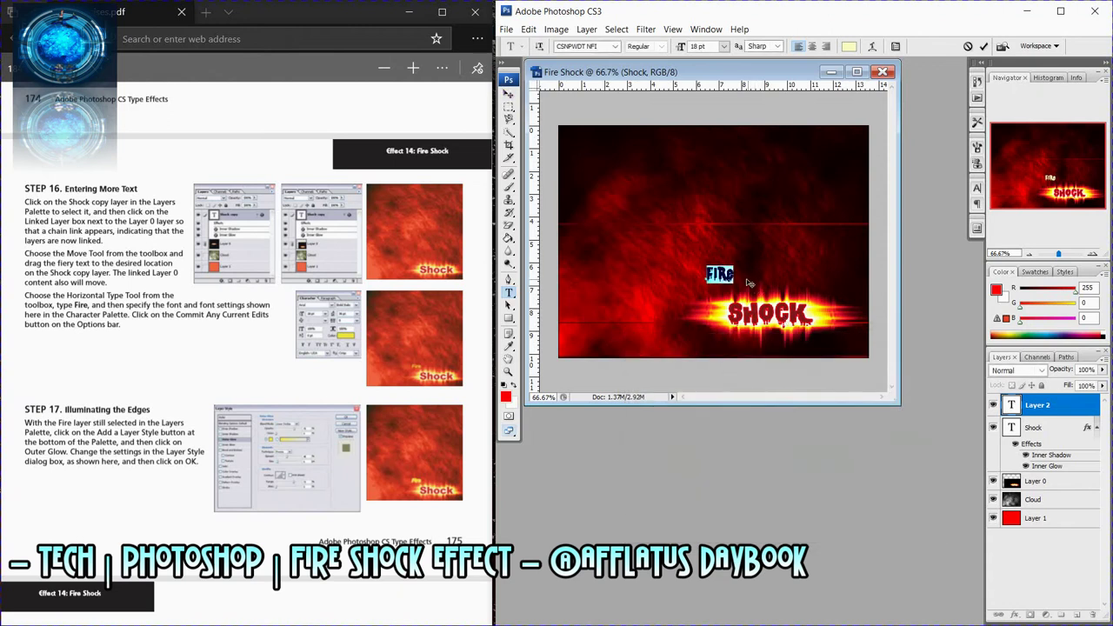
pyautogui.click(509, 93)
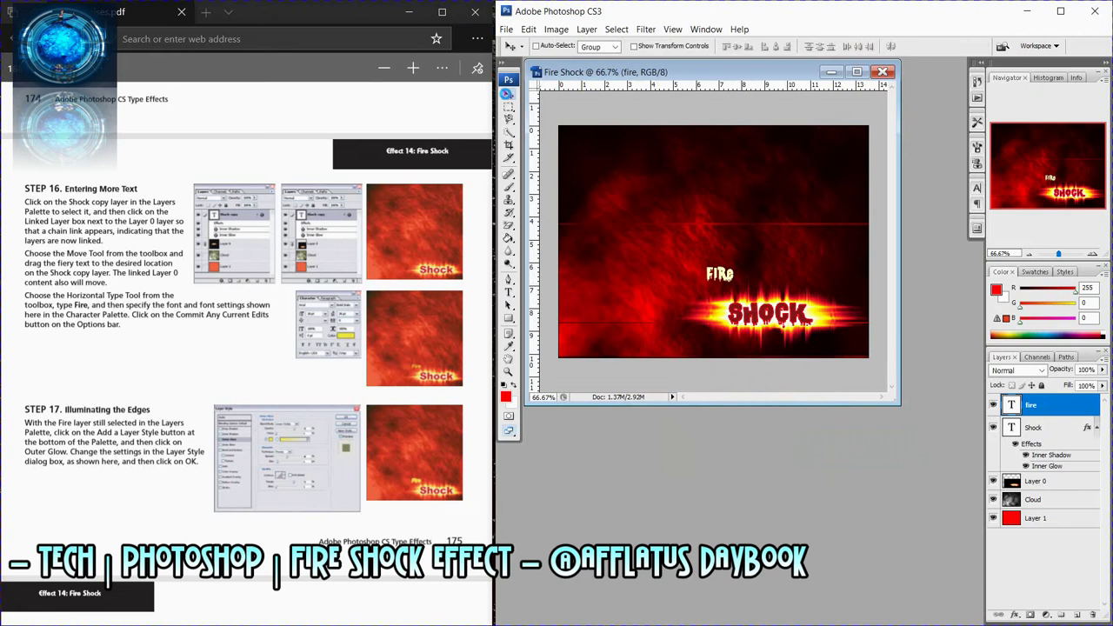
pyautogui.moveTo(721, 276); pyautogui.dragTo(715, 283)
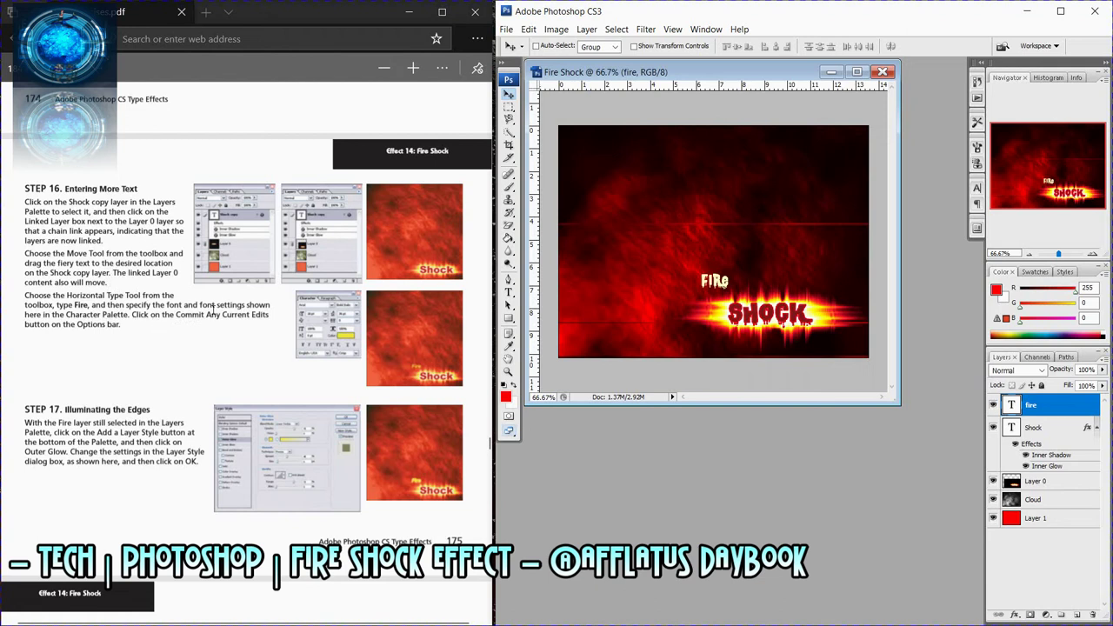
# Add an Outer Glow layer style to the fire layer, checking the tutorial's settings.
pyautogui.click(213, 315)
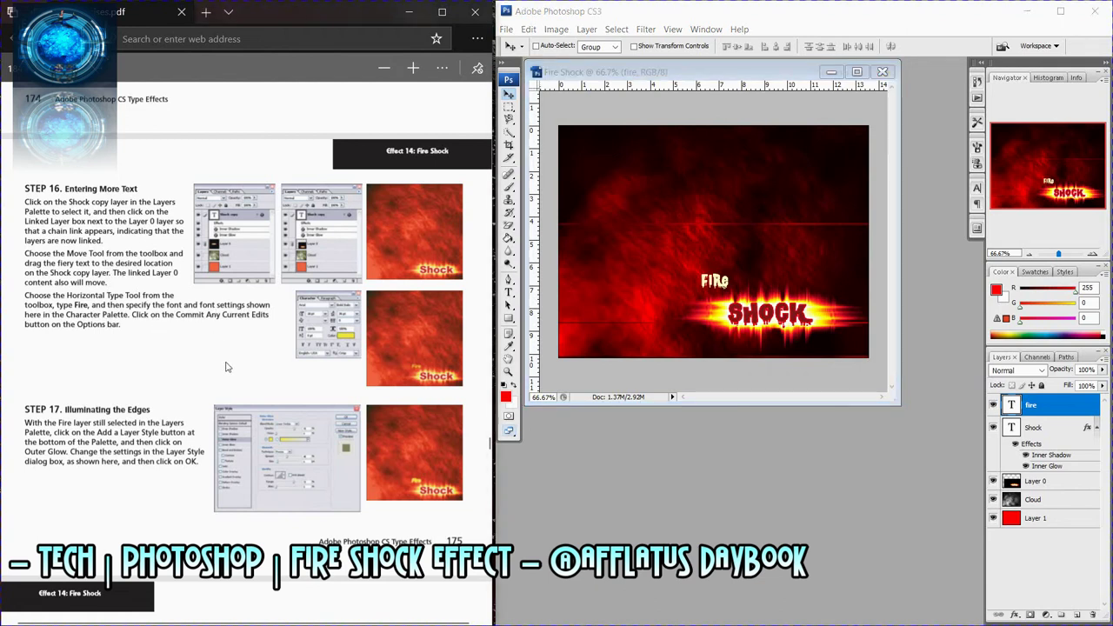
pyautogui.scroll(-2, 226, 367)
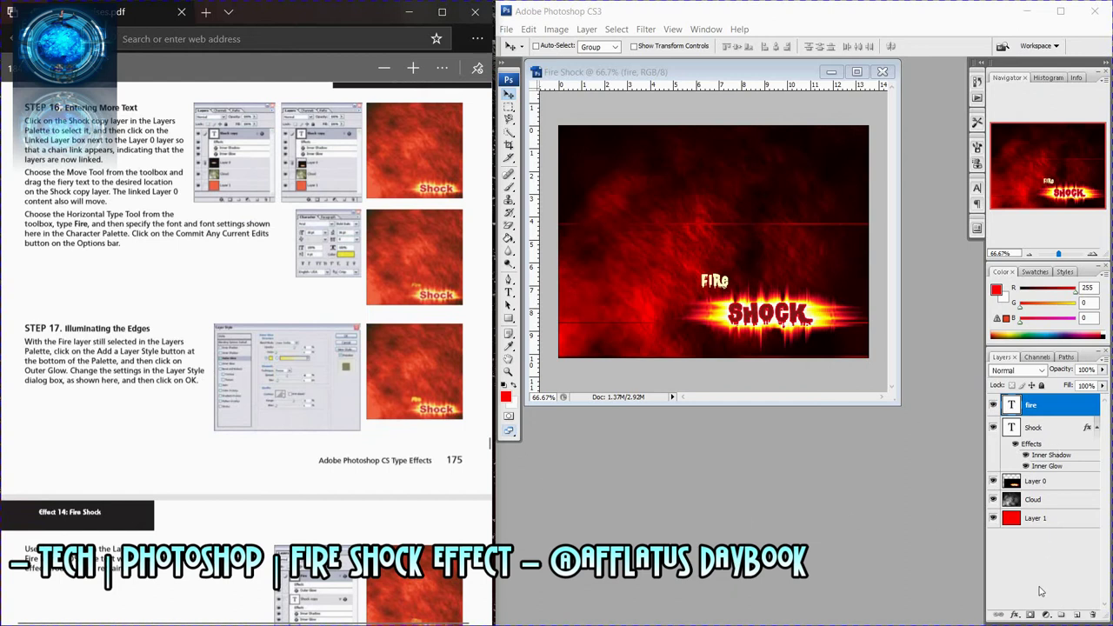
pyautogui.click(1022, 615)
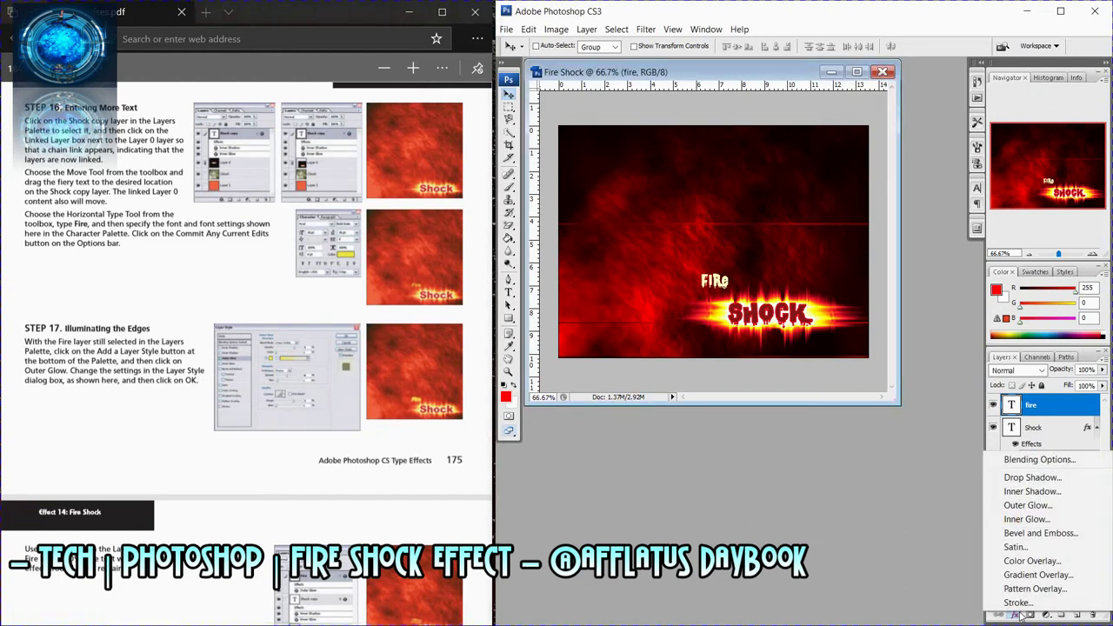
pyautogui.click(1013, 512)
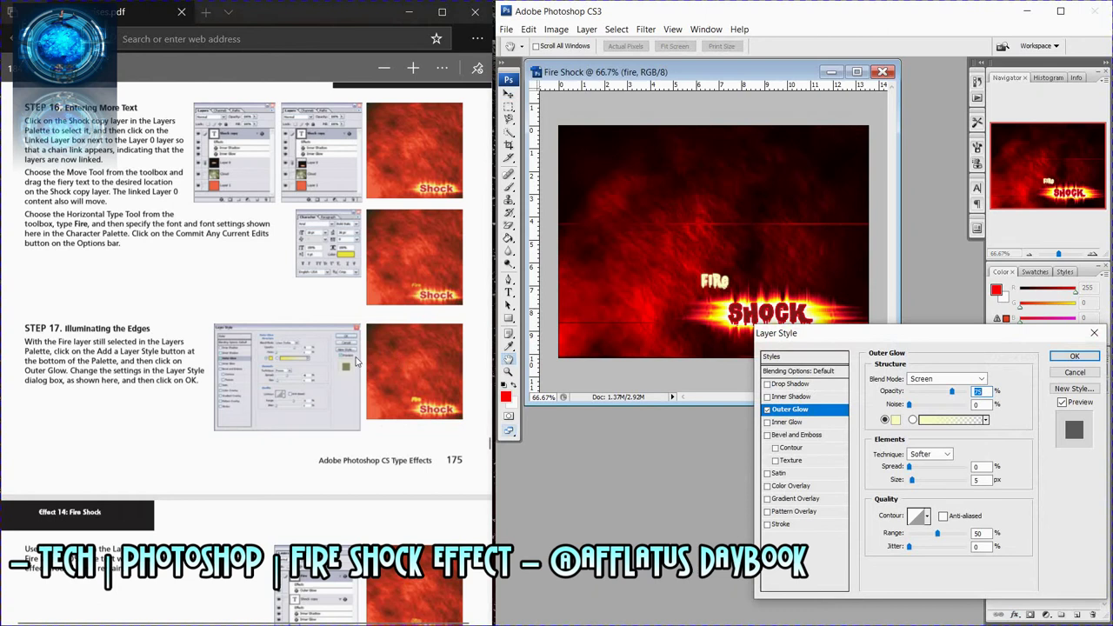
pyautogui.click(385, 390)
pyautogui.scroll(3, 383, 392)
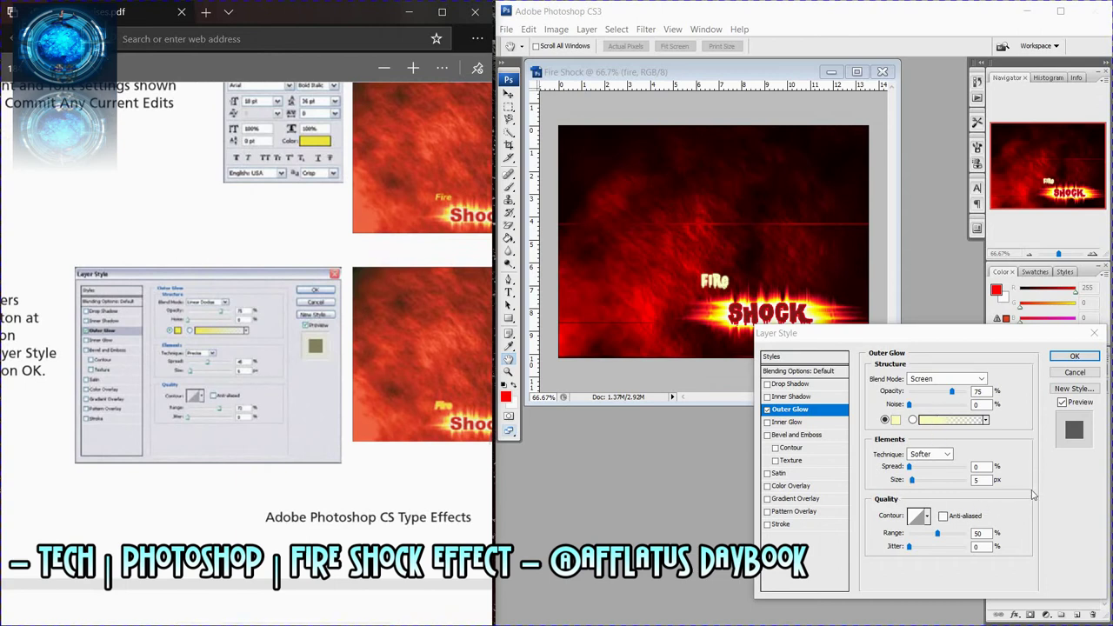
pyautogui.click(994, 475)
# Set the glow to spread 40, Precise technique, range 72, Linear Dodge (Add), and apply.
pyautogui.doubleClick(977, 467)
pyautogui.write('40')
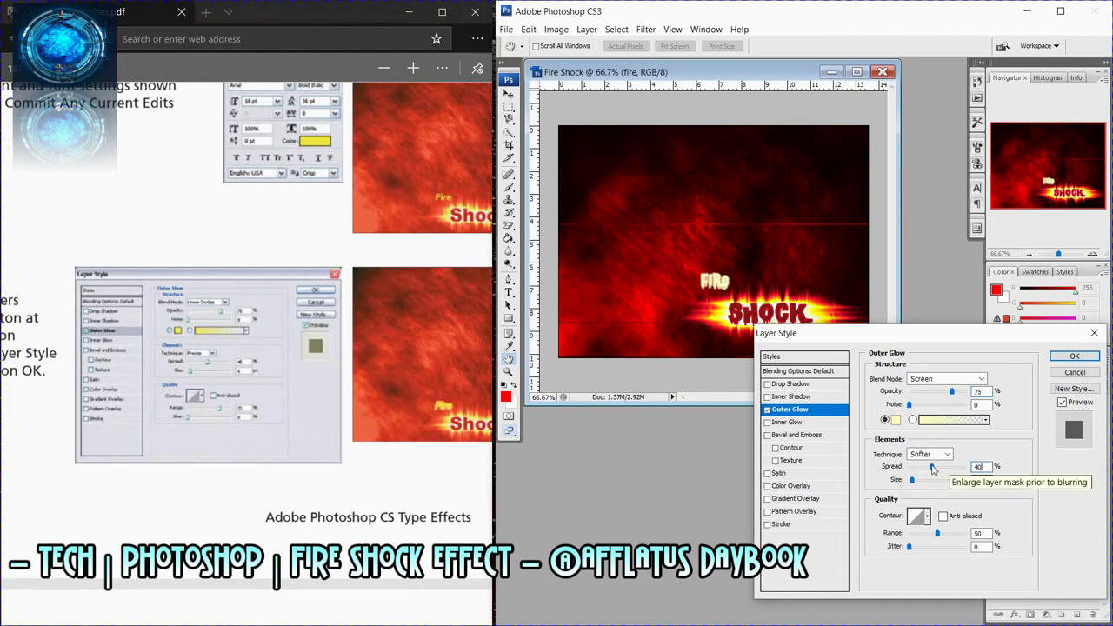
pyautogui.click(927, 454)
pyautogui.click(920, 477)
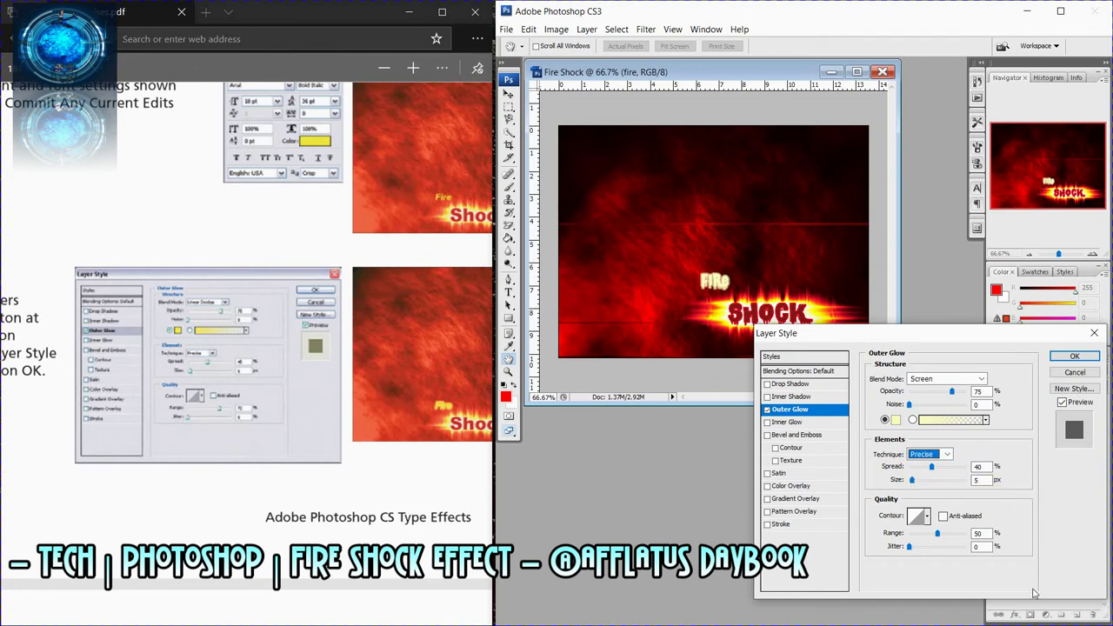
pyautogui.press('Tab')
pyautogui.click(978, 534)
pyautogui.doubleClick(978, 534)
pyautogui.write('72')
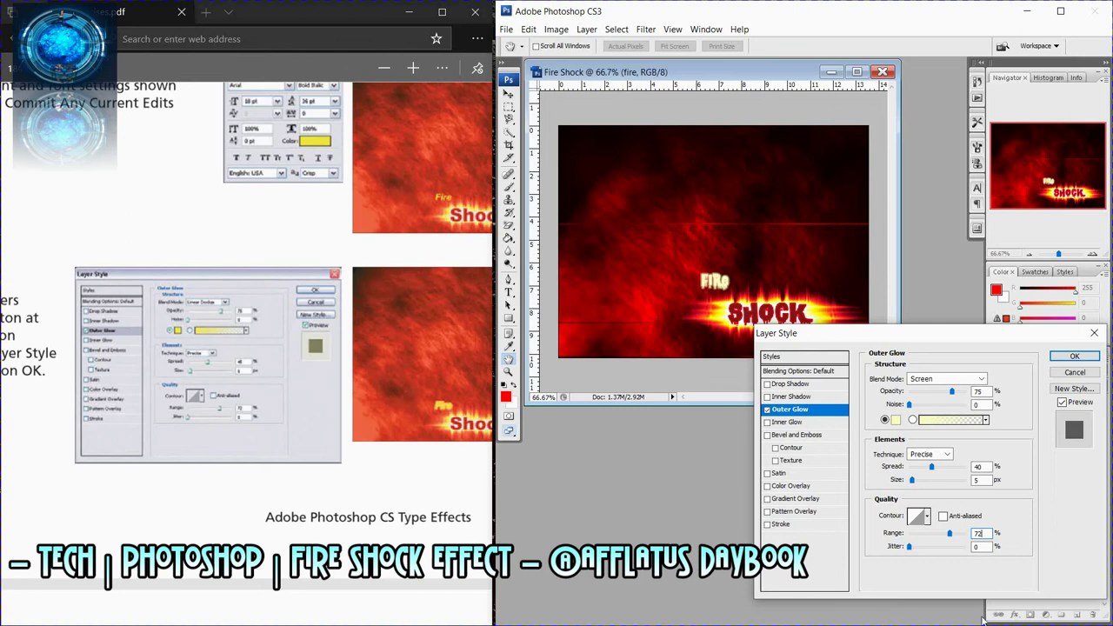
pyautogui.click(952, 378)
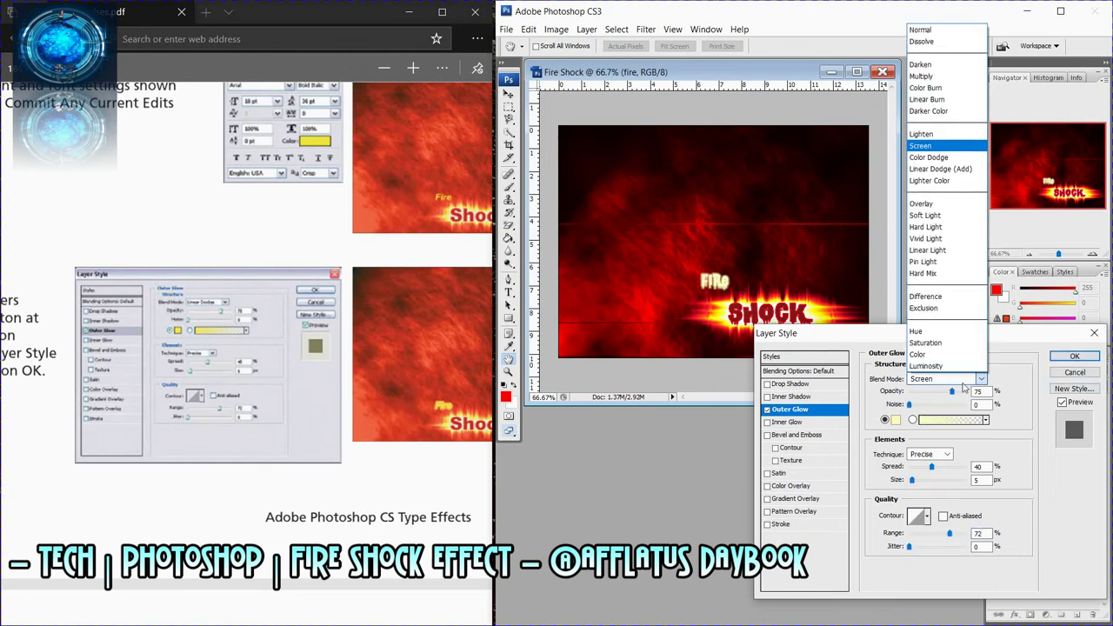
pyautogui.click(955, 169)
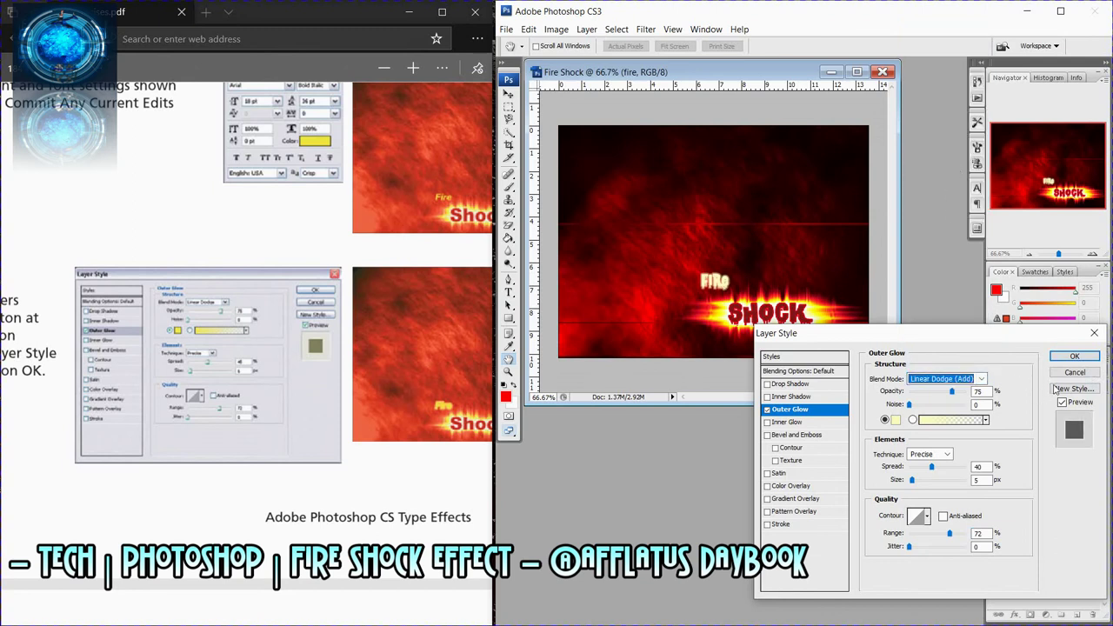
pyautogui.click(1072, 357)
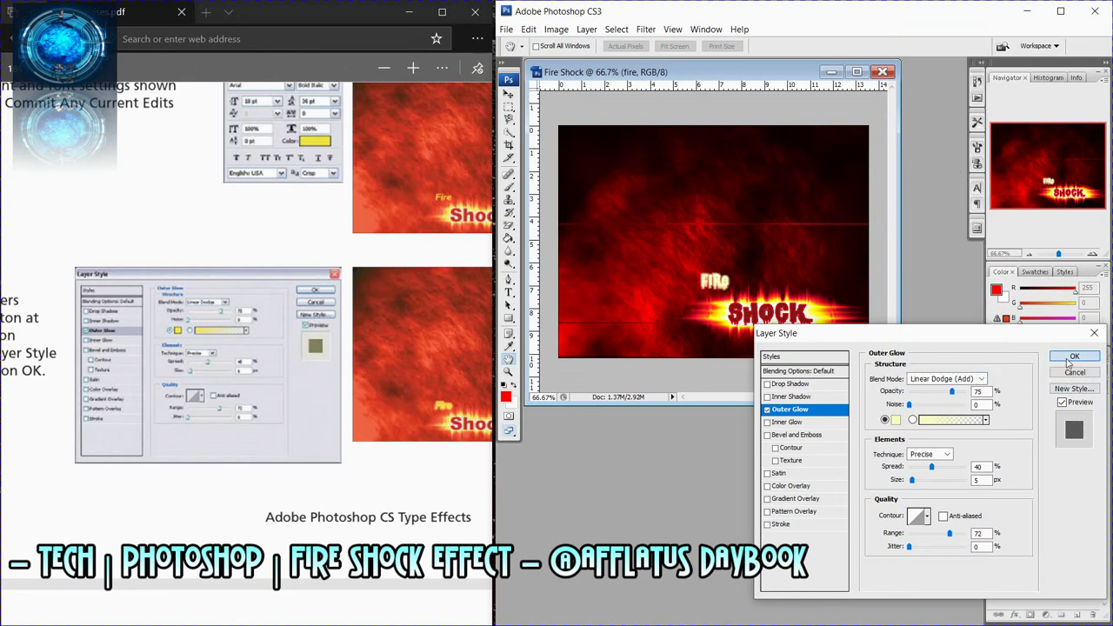
pyautogui.scroll(-2, 387, 350)
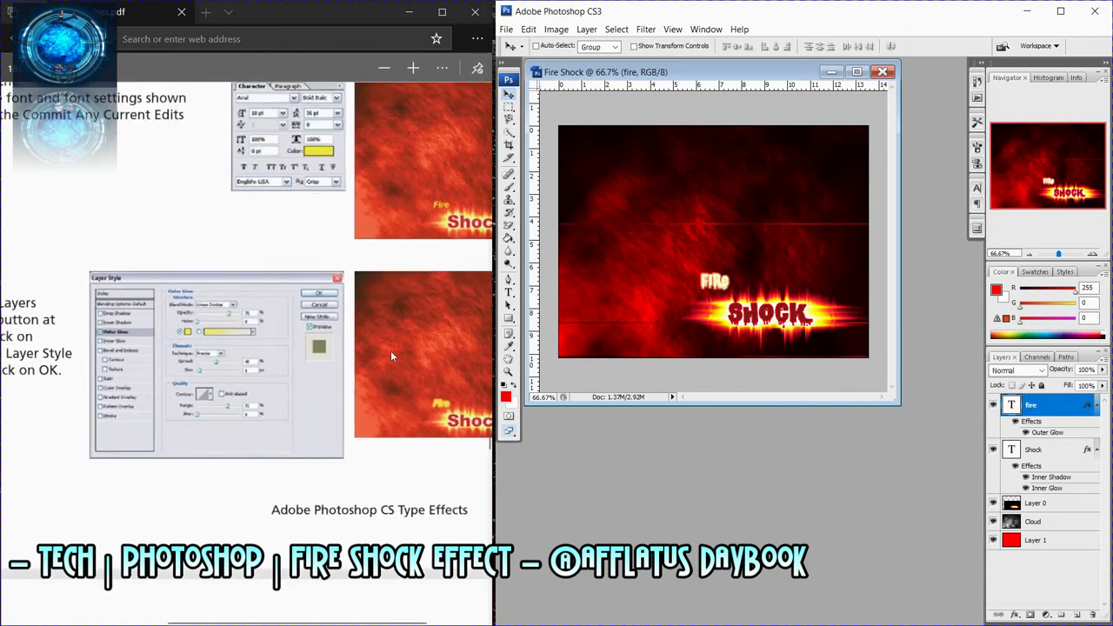
# Scroll the tutorial to the fill instruction and highlight it.
pyautogui.scroll(-1, 391, 356)
pyautogui.scroll(-1, 391, 355)
pyautogui.scroll(-1, 391, 356)
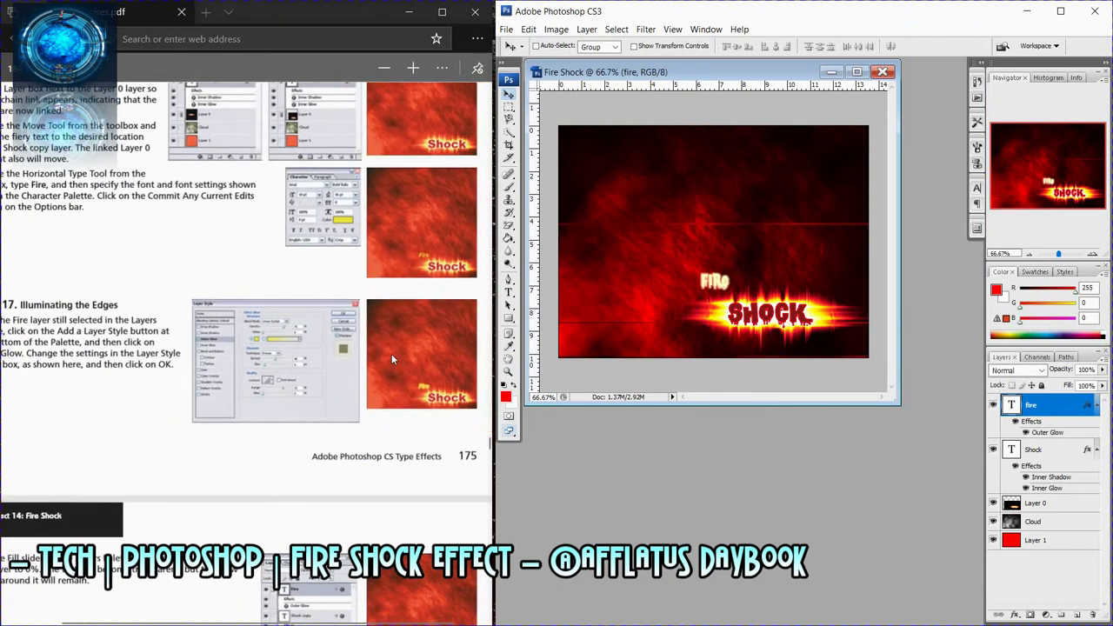
pyautogui.scroll(-1, 391, 354)
pyautogui.scroll(-5, 392, 356)
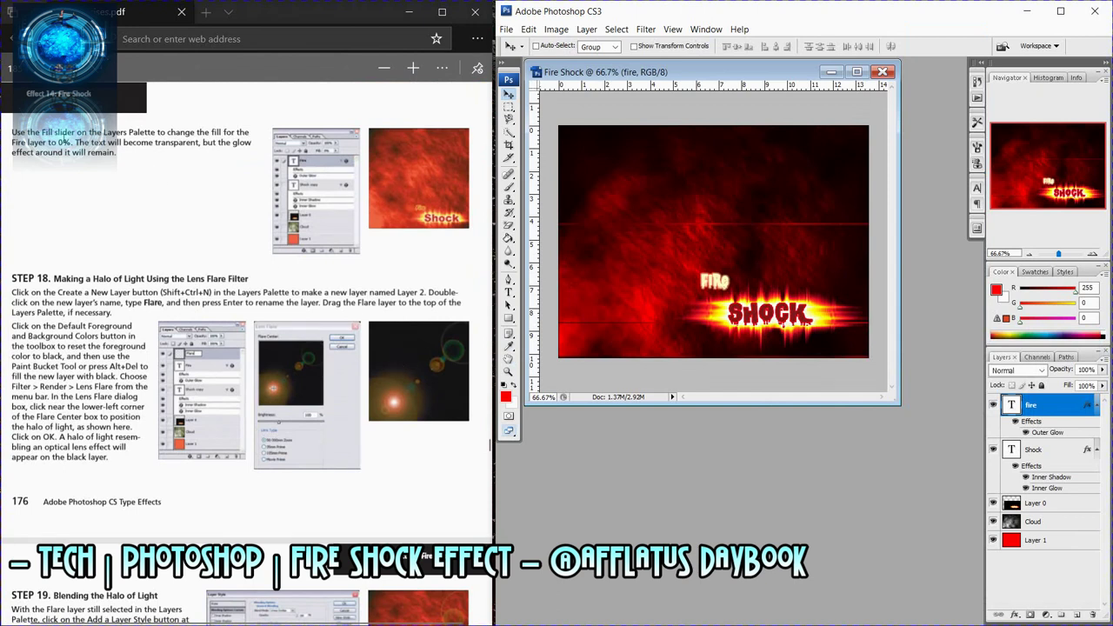
pyautogui.moveTo(40, 132); pyautogui.dragTo(140, 130)
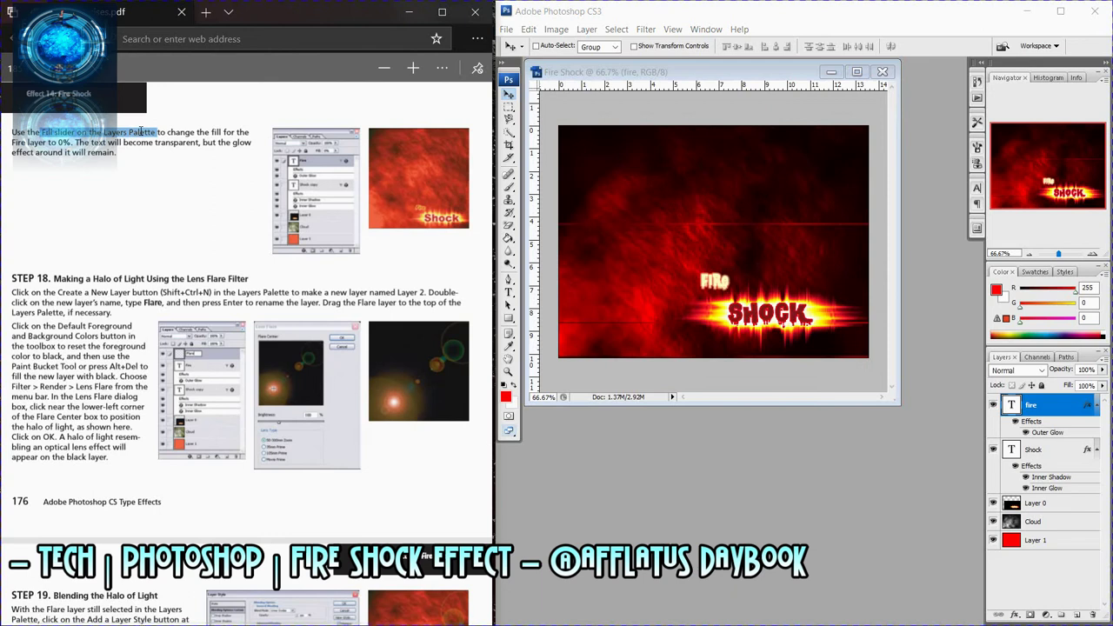
pyautogui.moveTo(140, 130); pyautogui.dragTo(140, 130)
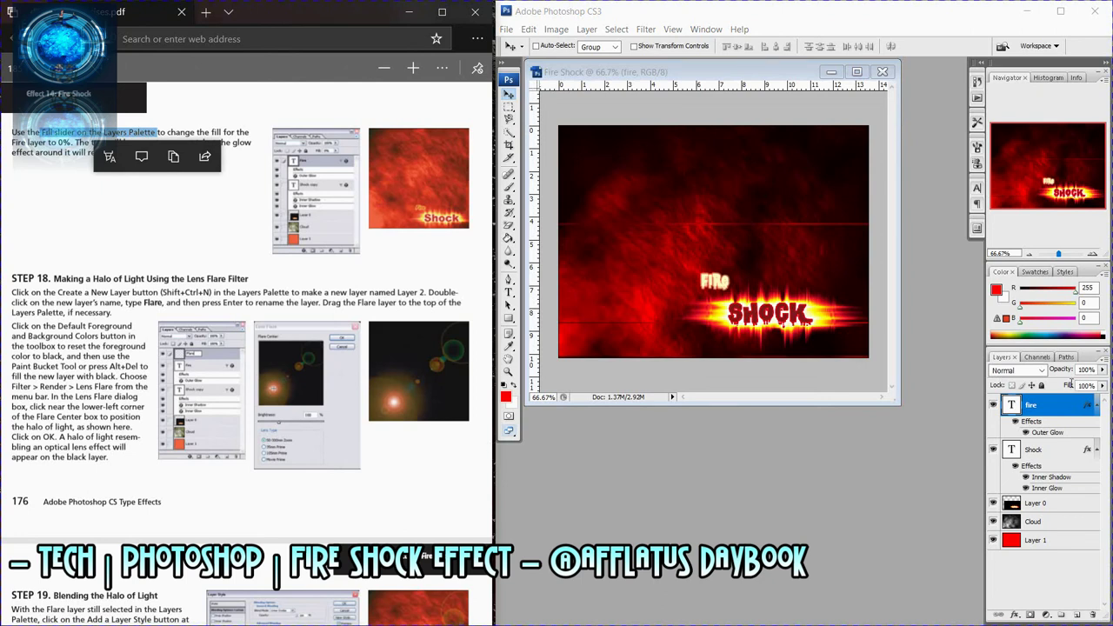
# Drag the fire layer's Fill slider down to 0%.
pyautogui.moveTo(1069, 386); pyautogui.dragTo(1087, 385)
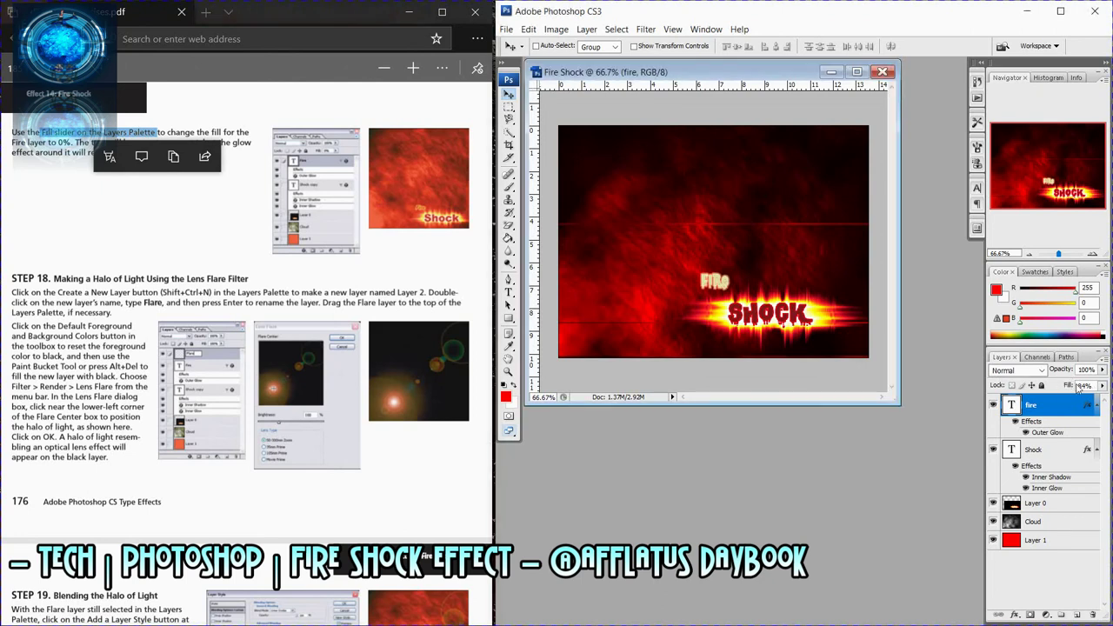
pyautogui.click(1102, 385)
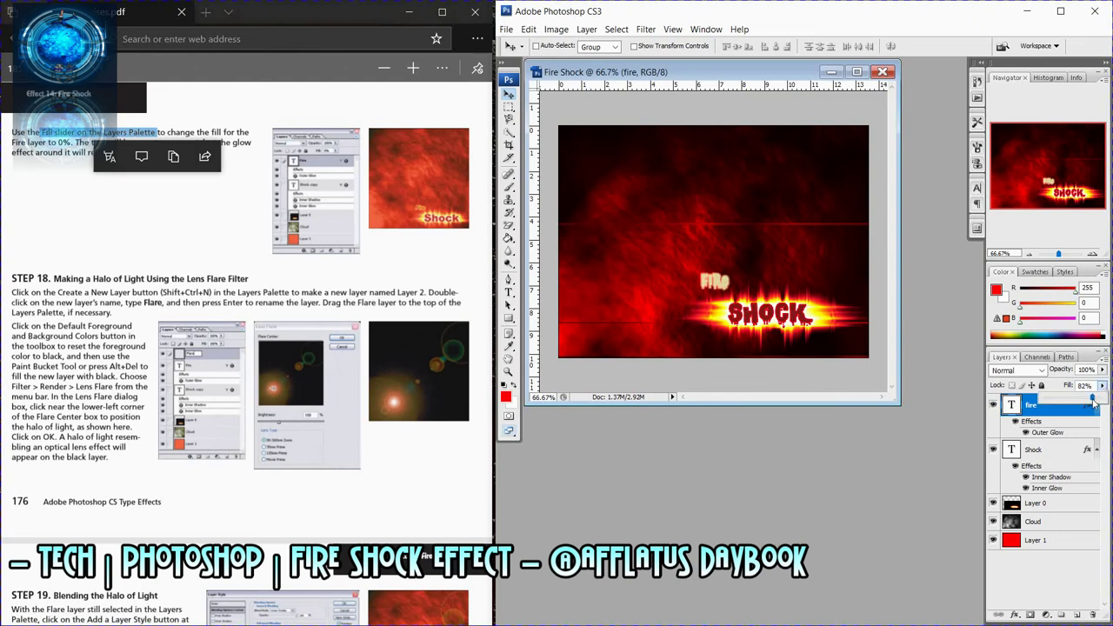
pyautogui.moveTo(1093, 398); pyautogui.dragTo(1005, 408)
pyautogui.click(973, 401)
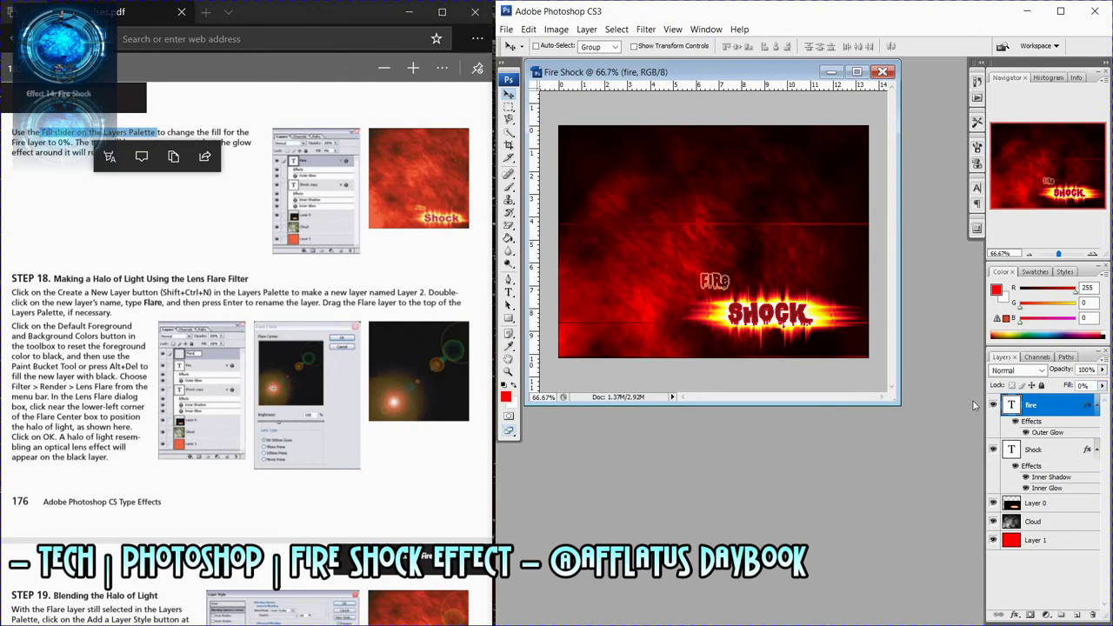
pyautogui.click(184, 221)
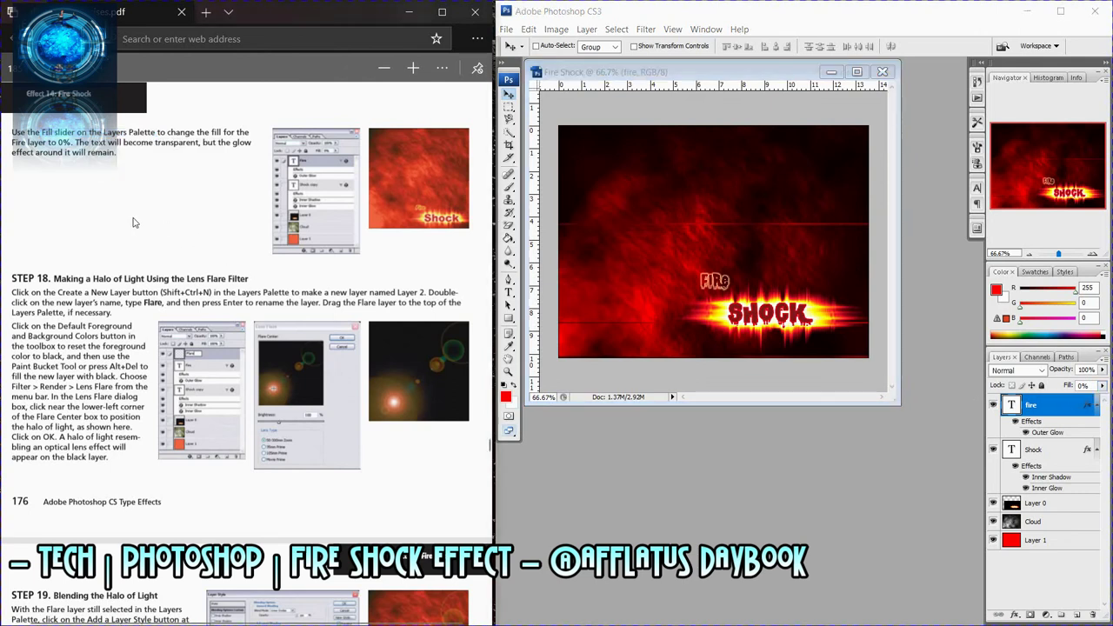
pyautogui.scroll(-2, 133, 223)
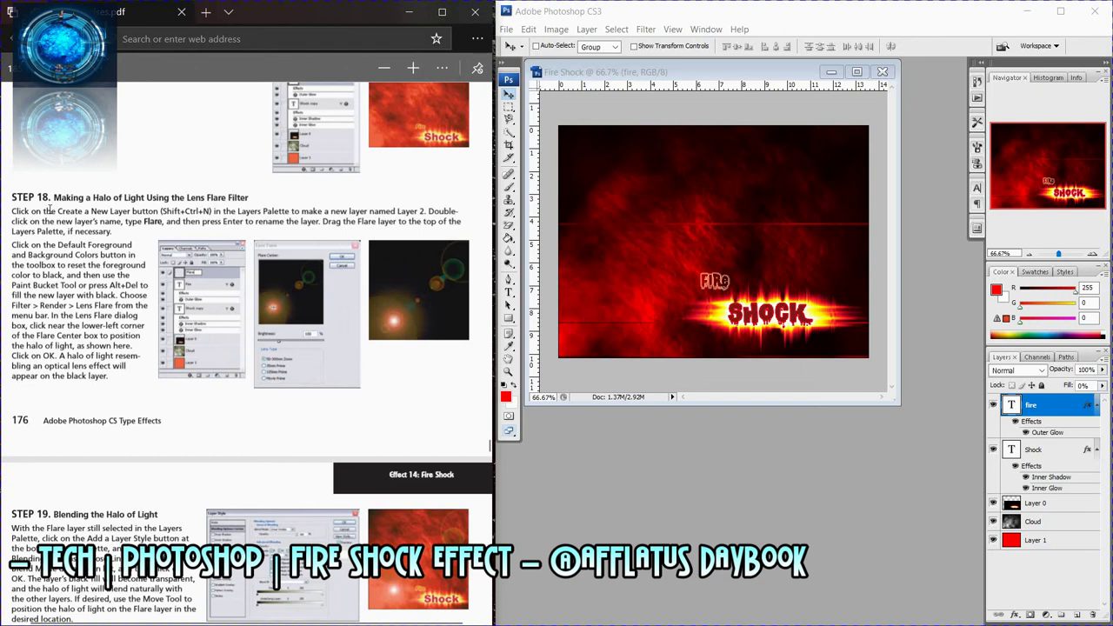
# Create a new empty Layer 2 with Shift+Ctrl+N.
pyautogui.moveTo(161, 210); pyautogui.dragTo(211, 211)
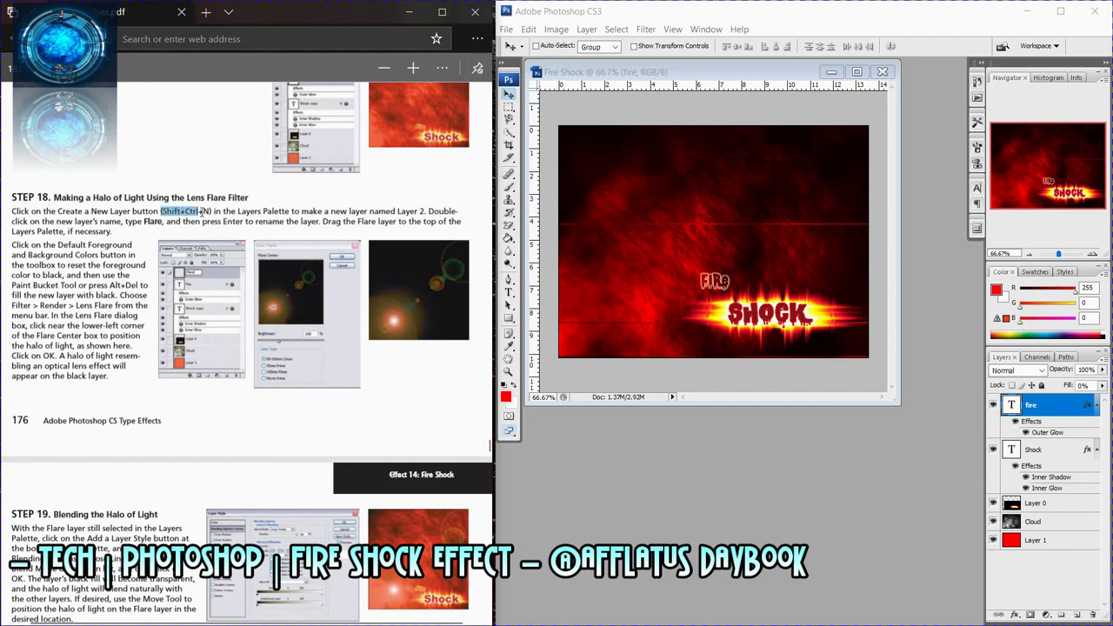
pyautogui.click(686, 380)
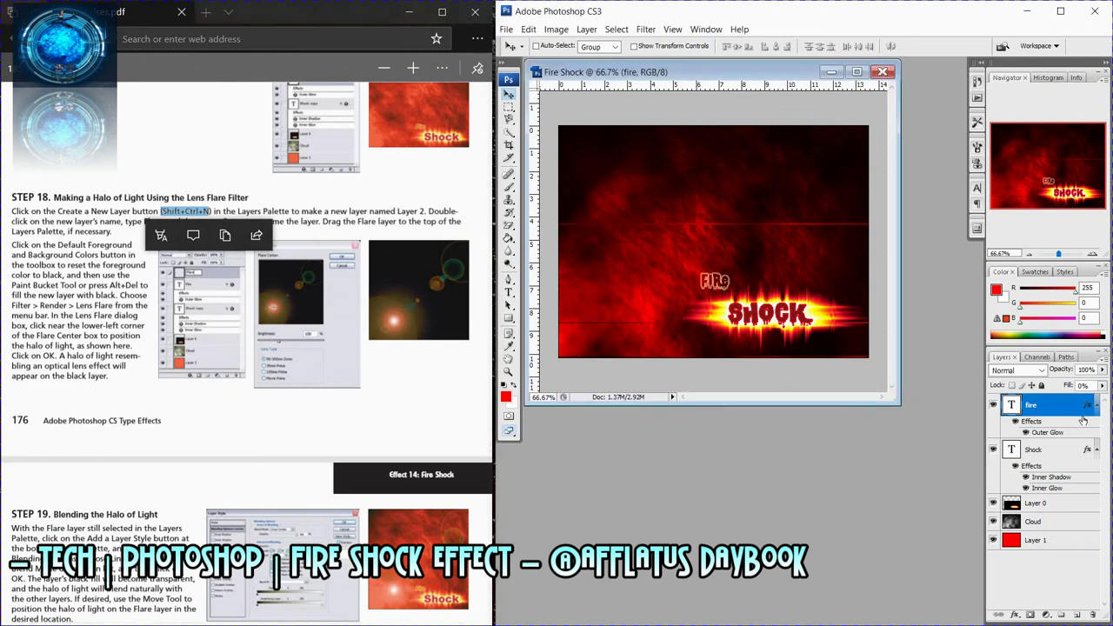
pyautogui.hotkey('ctrl', 'shift', 'n')
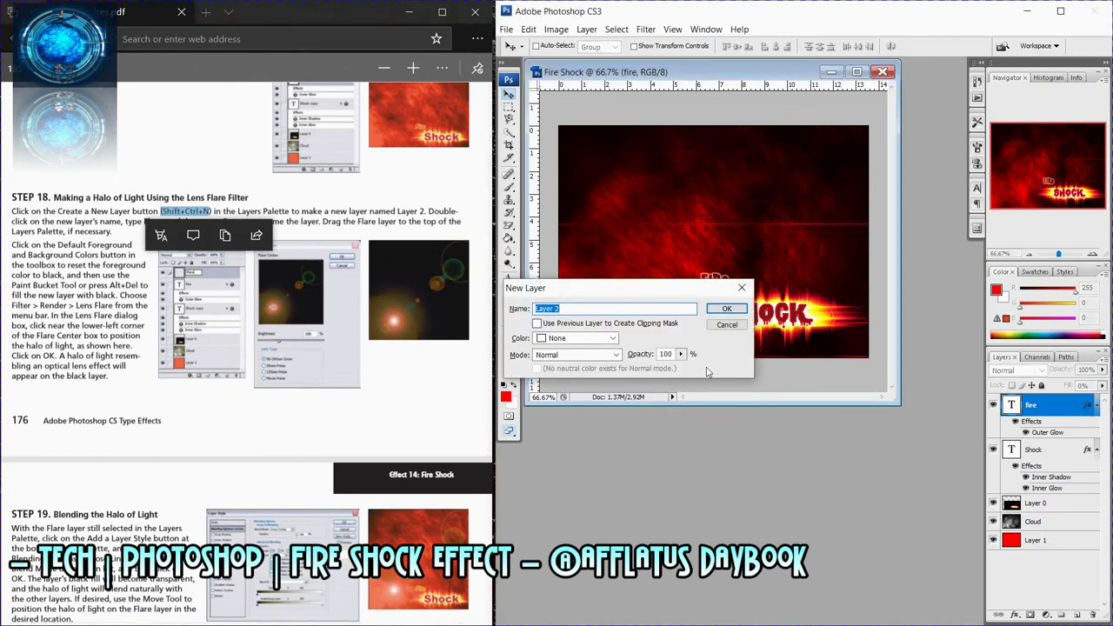
pyautogui.click(710, 313)
pyautogui.click(380, 221)
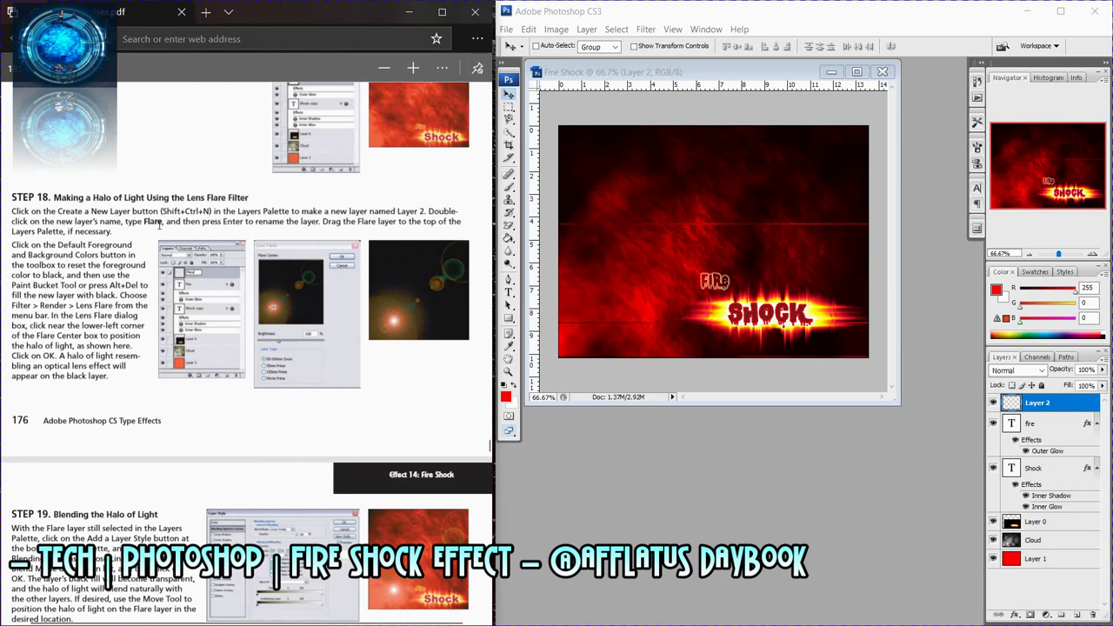
# Rename Layer 2 to 'Flare' and reset the colours to black and white.
pyautogui.click(1052, 411)
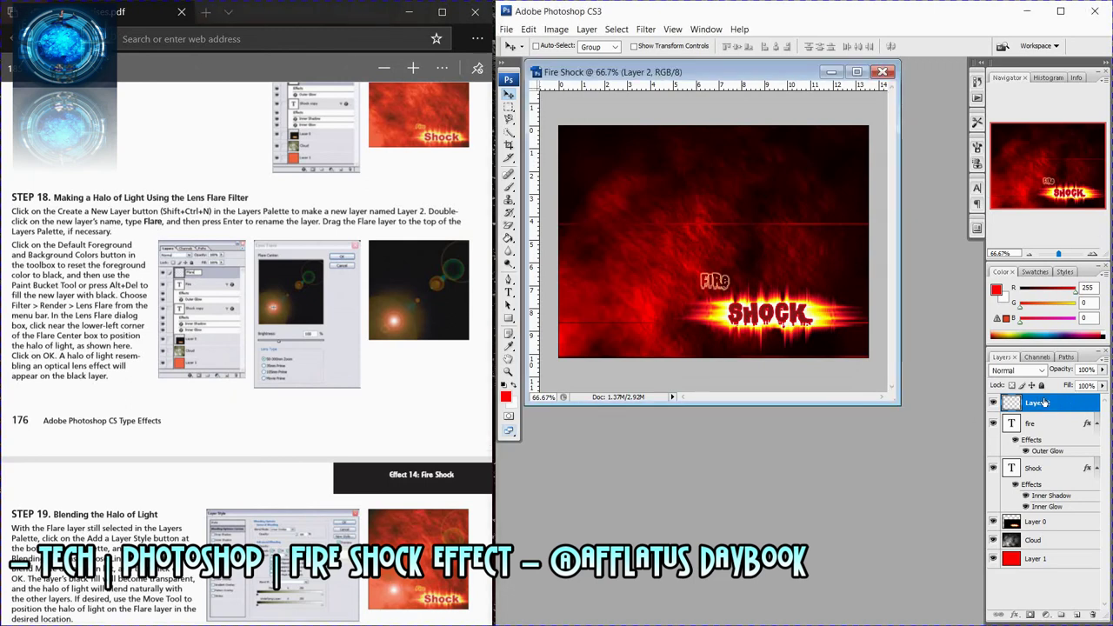
pyautogui.doubleClick(1045, 405)
pyautogui.doubleClick(1039, 405)
pyautogui.write('Flare')
pyautogui.press('Return')
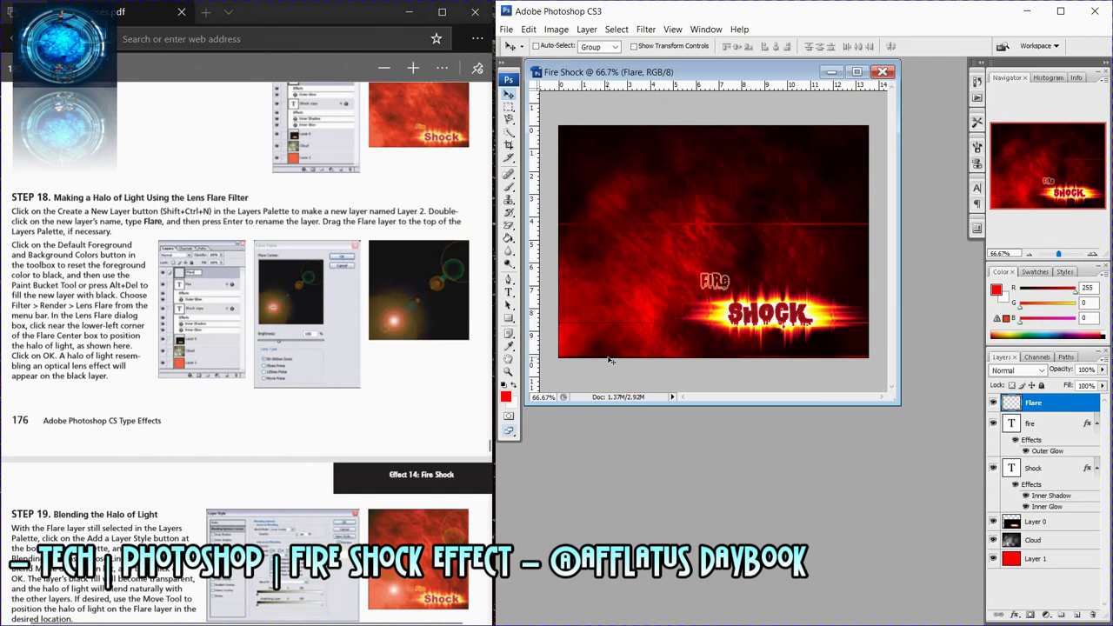
pyautogui.press('d')
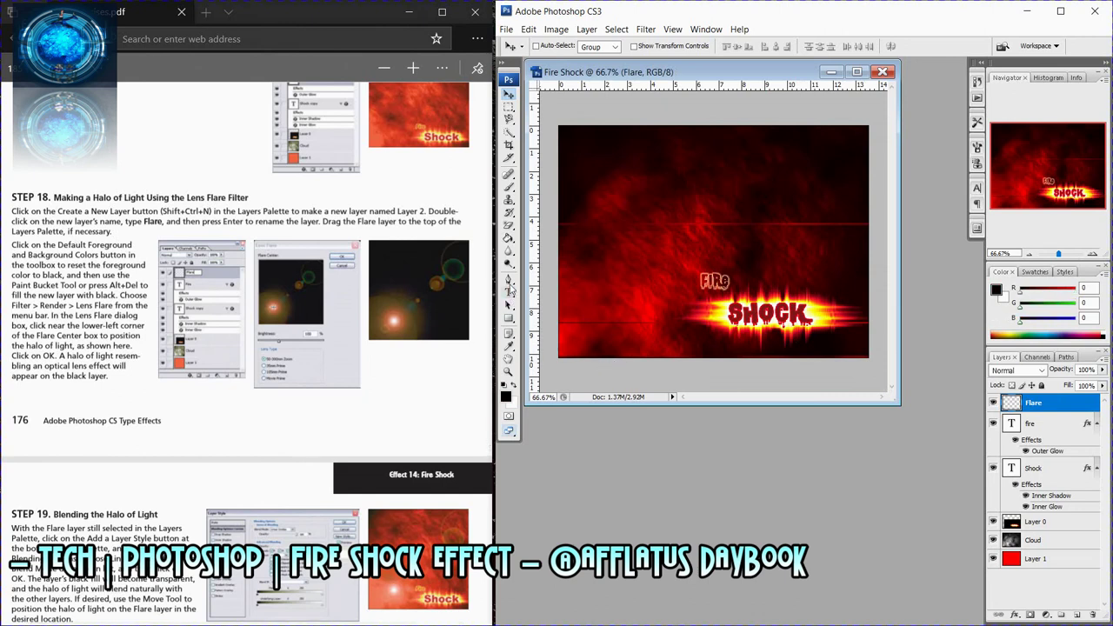
pyautogui.click(509, 239)
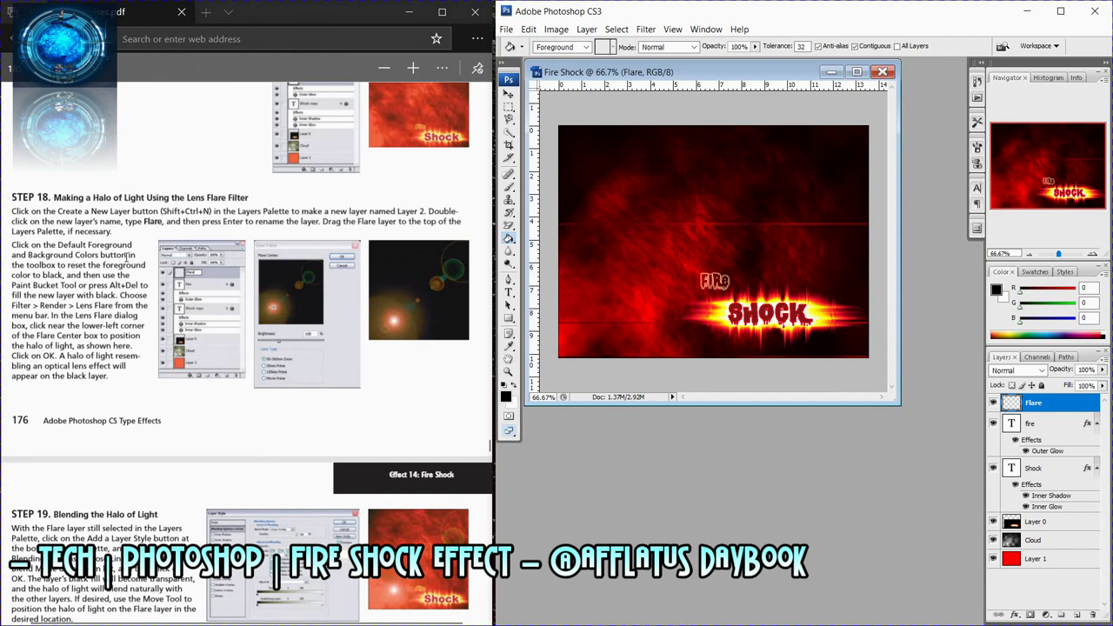
# Fill the Flare layer with black and open the Lens Flare filter.
pyautogui.hotkey('alt', 'Delete')
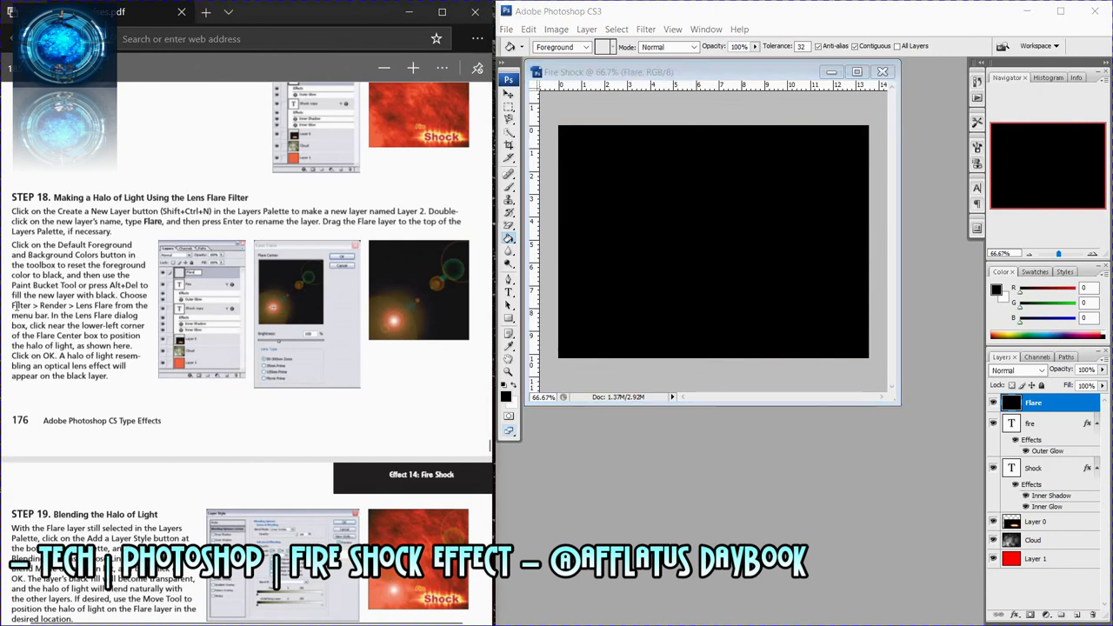
pyautogui.moveTo(19, 306); pyautogui.dragTo(122, 306)
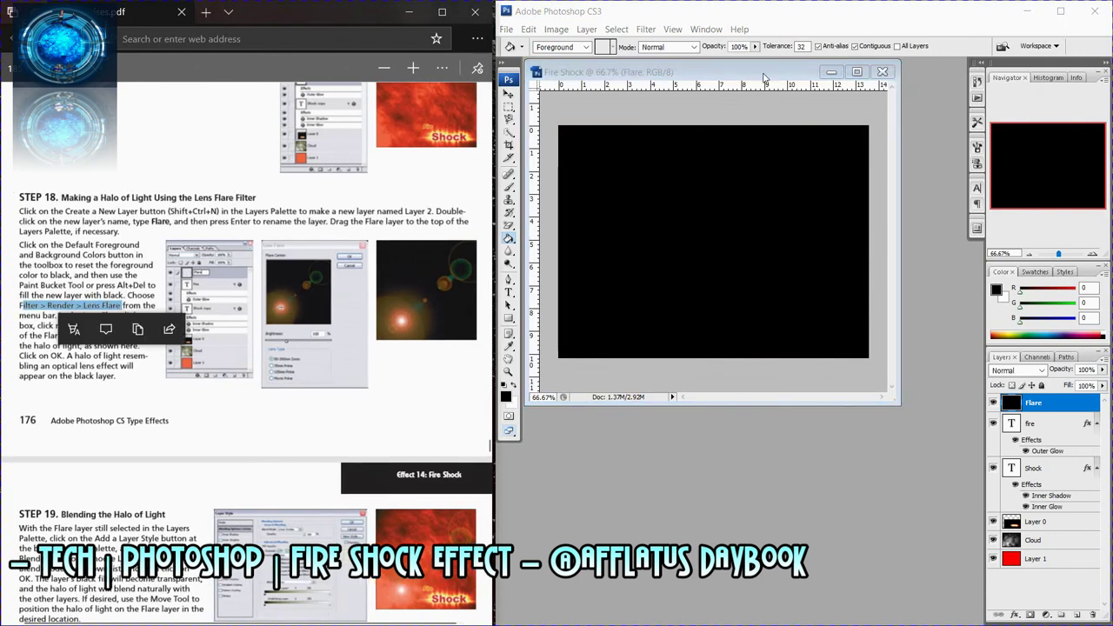
pyautogui.click(646, 29)
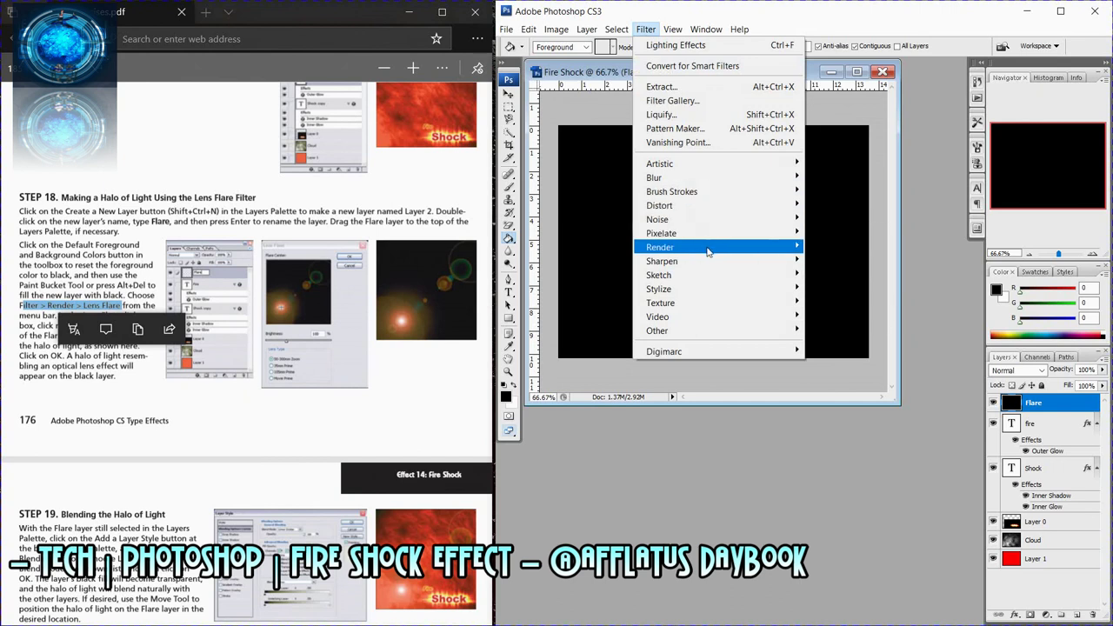
pyautogui.moveTo(660, 247)
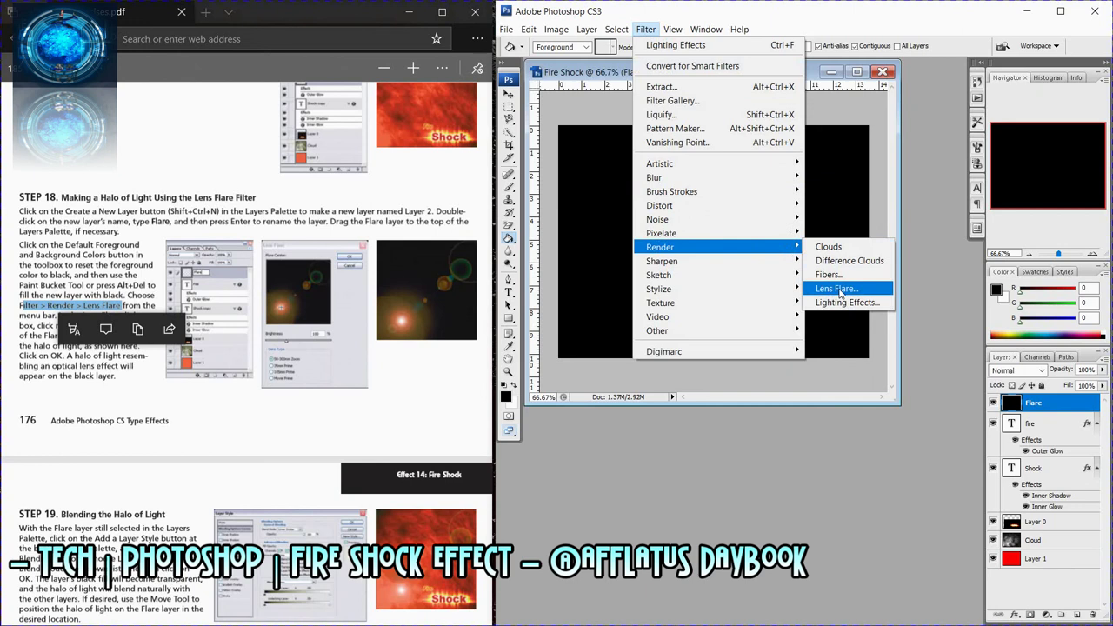
pyautogui.click(838, 290)
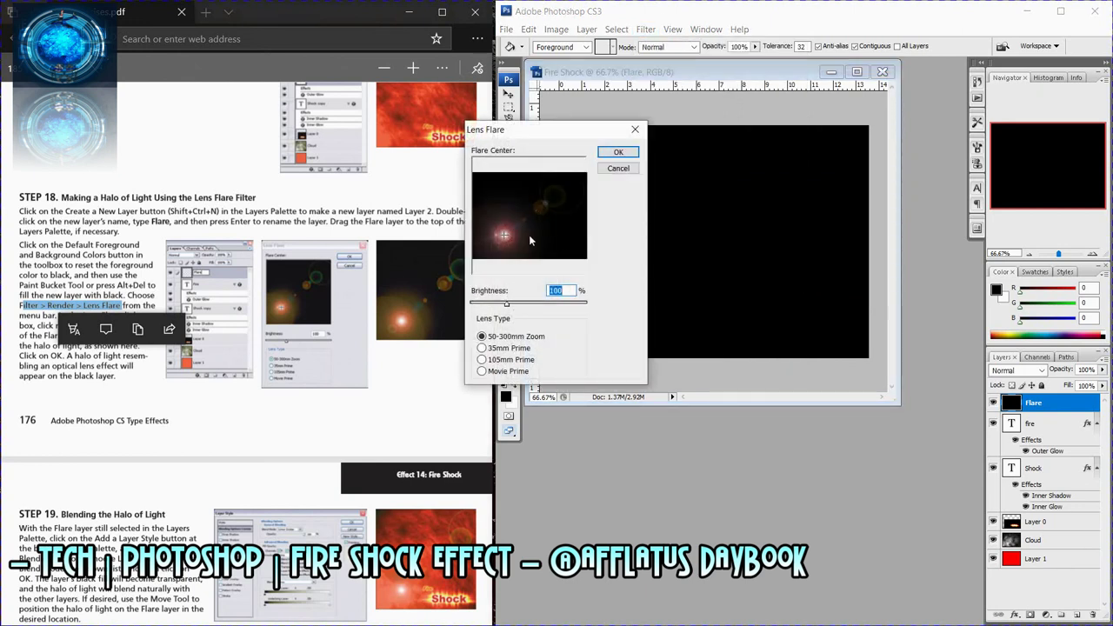
# Place the lens flare centre toward the lower-left of the preview and apply it.
pyautogui.click(524, 233)
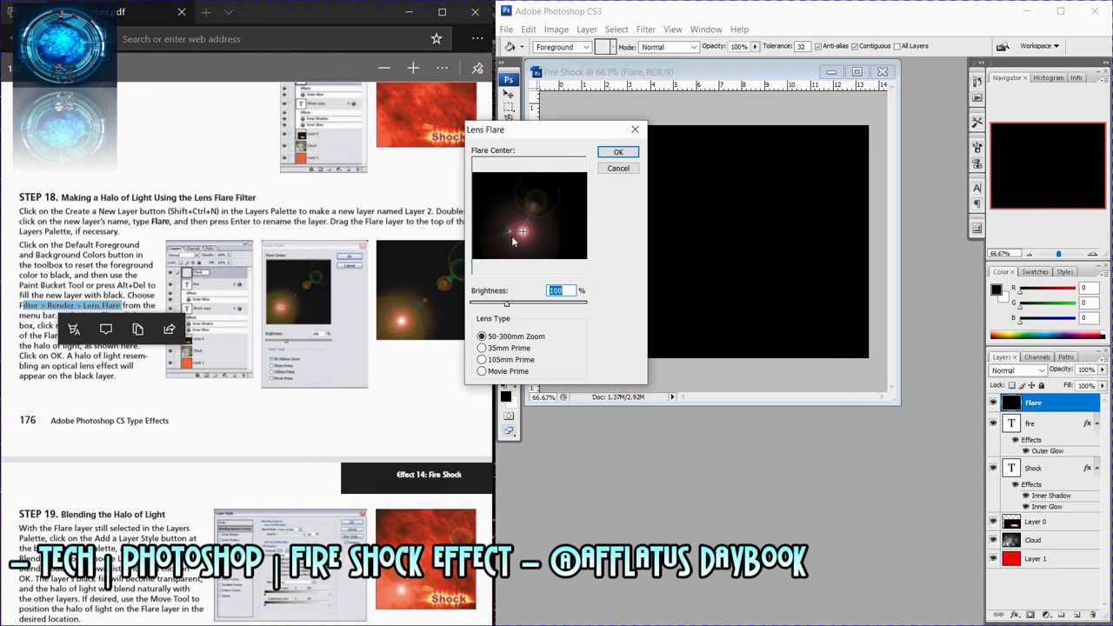
pyautogui.click(512, 237)
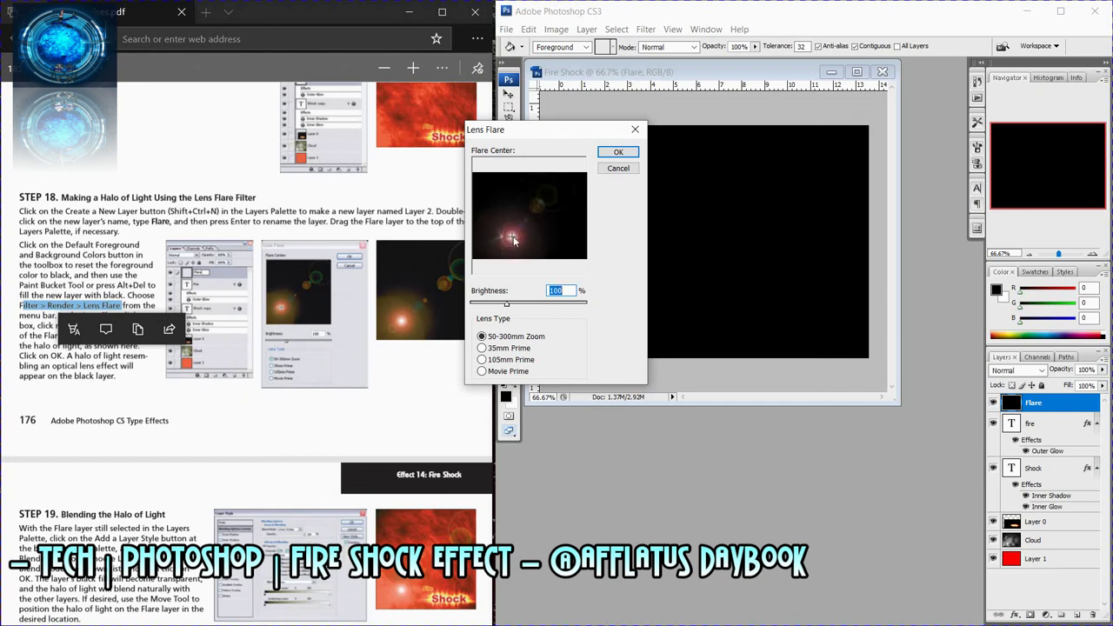
pyautogui.click(516, 228)
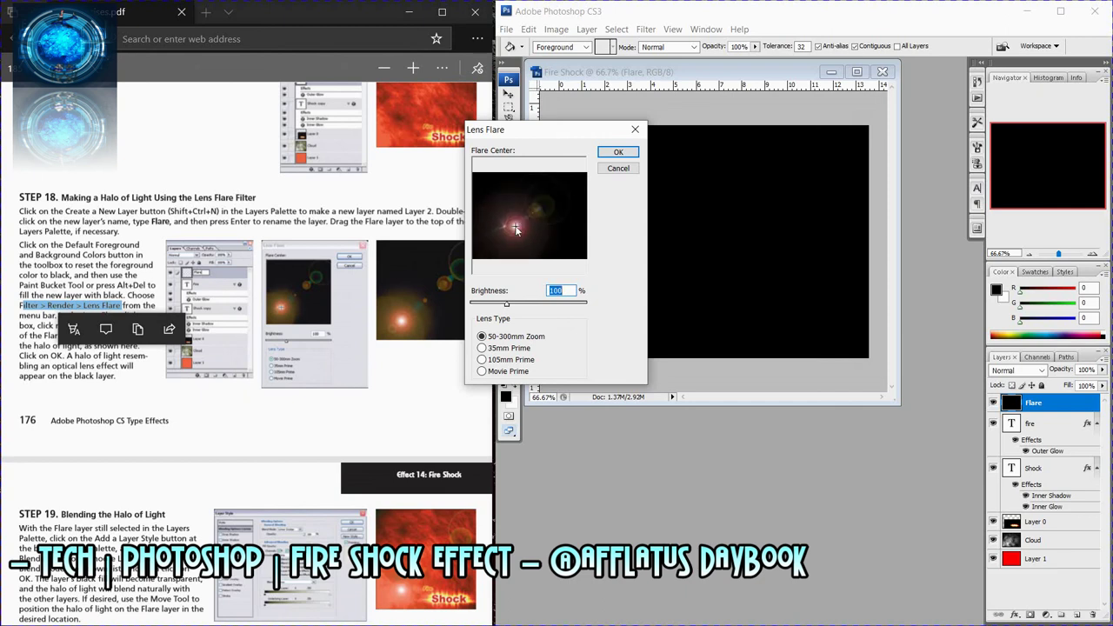
pyautogui.click(522, 231)
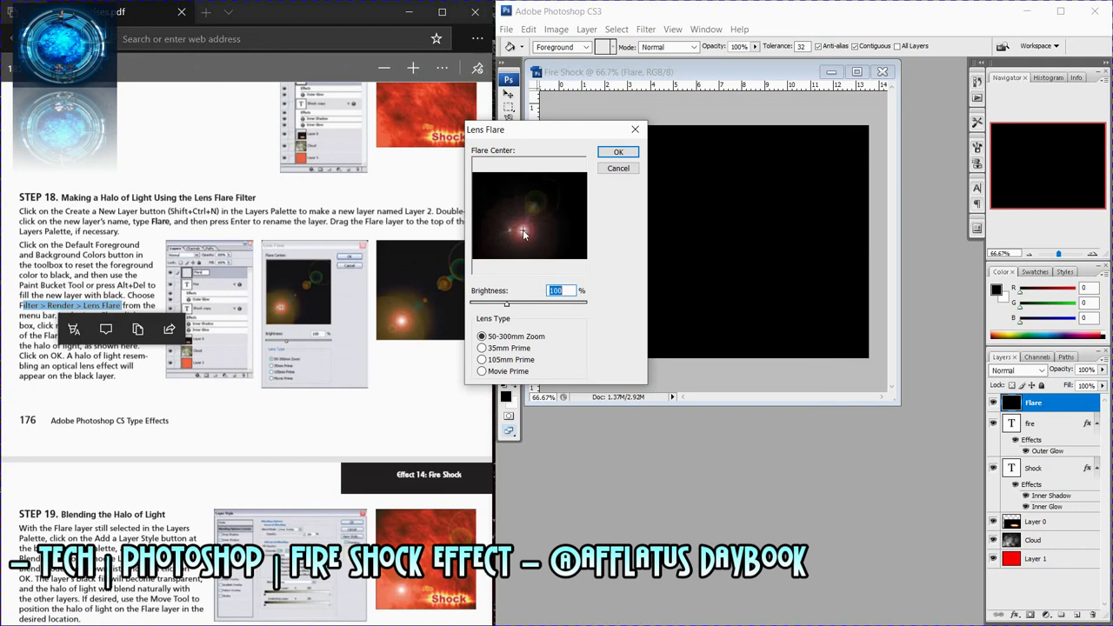
pyautogui.moveTo(301, 282)
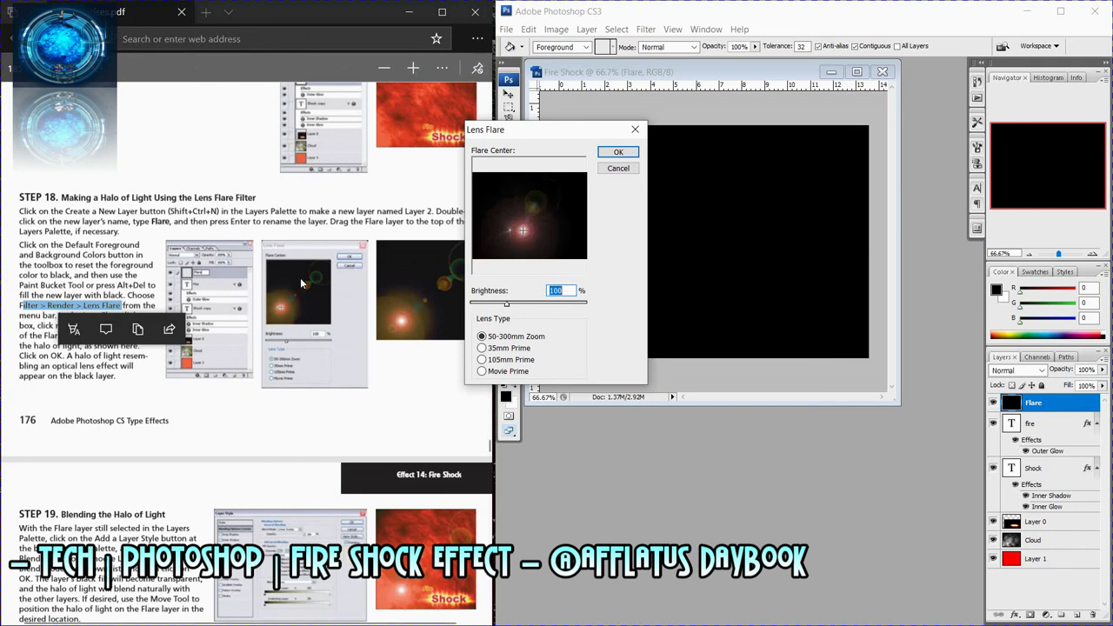
pyautogui.click(110, 297)
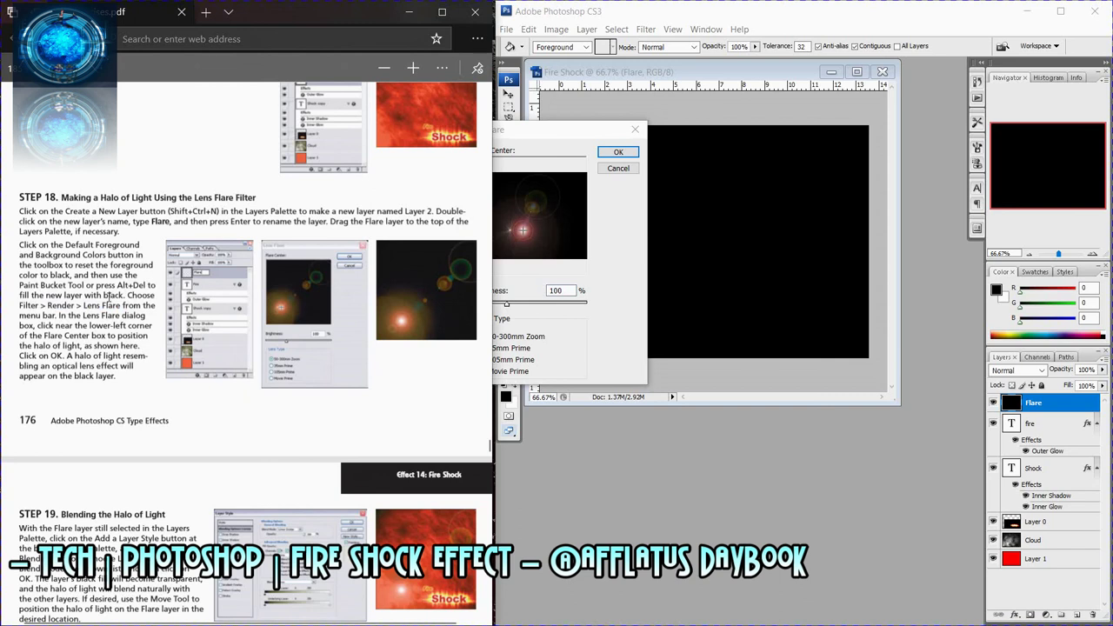
pyautogui.click(560, 270)
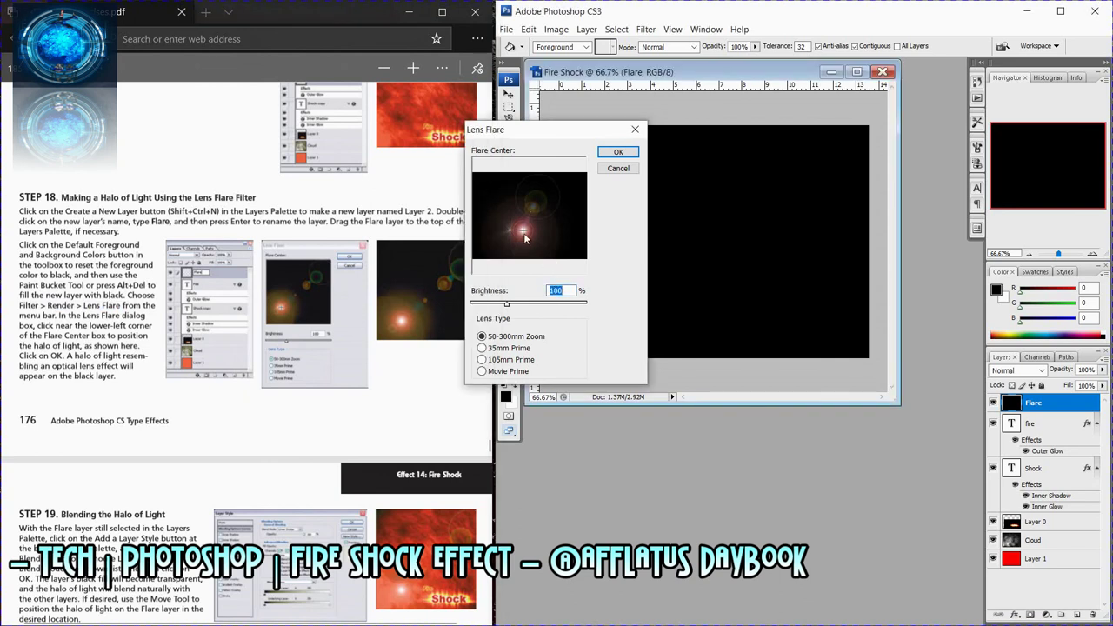
pyautogui.moveTo(519, 236); pyautogui.dragTo(515, 235)
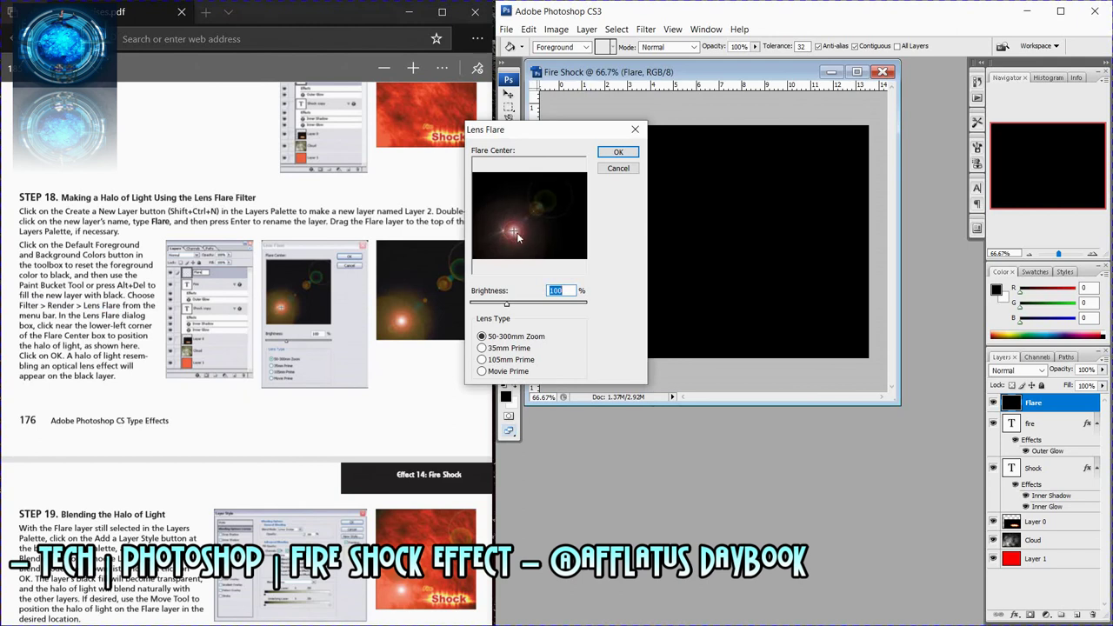
pyautogui.click(620, 152)
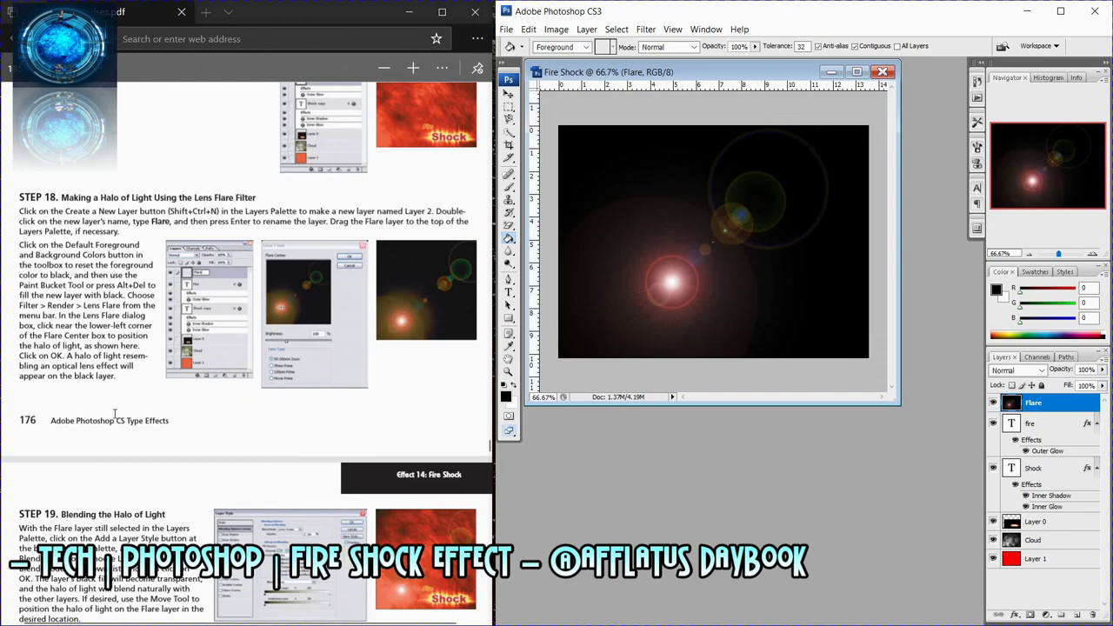
# Blend the Flare layer in Linear Dodge (Add) and drag the halo left.
pyautogui.scroll(-3, 120, 416)
pyautogui.scroll(-3, 123, 419)
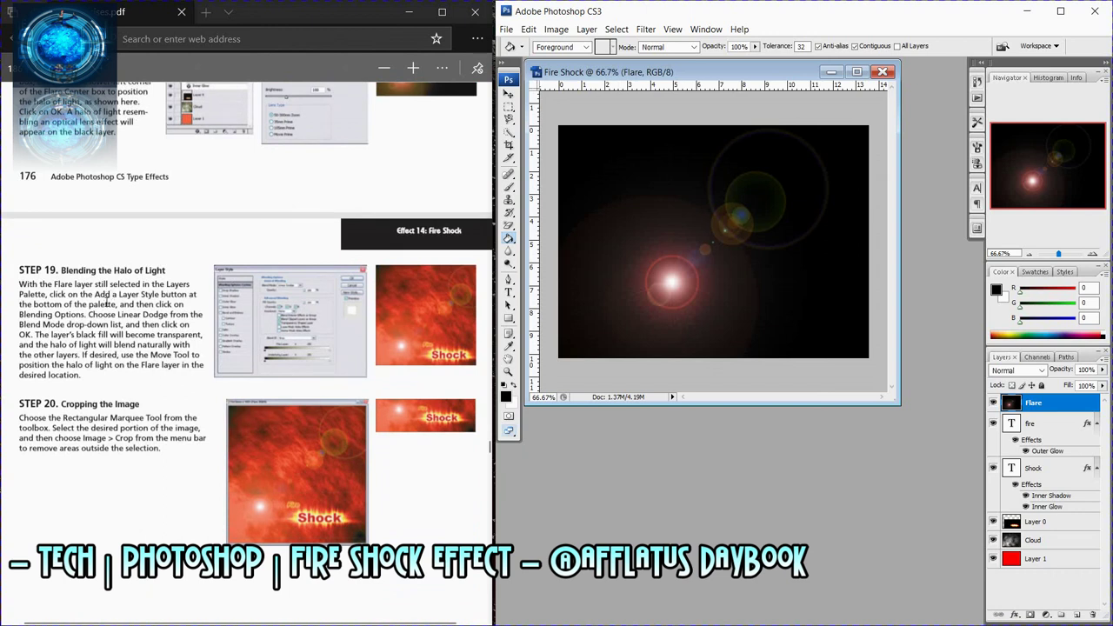
pyautogui.moveTo(117, 315); pyautogui.dragTo(169, 315)
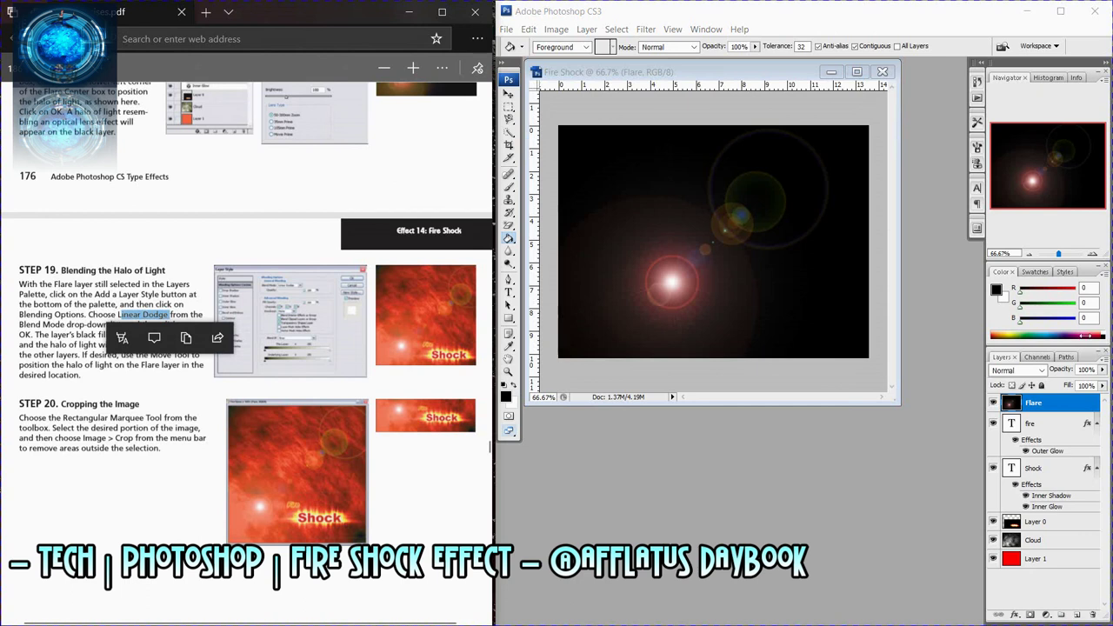
pyautogui.click(1016, 371)
pyautogui.click(1016, 371)
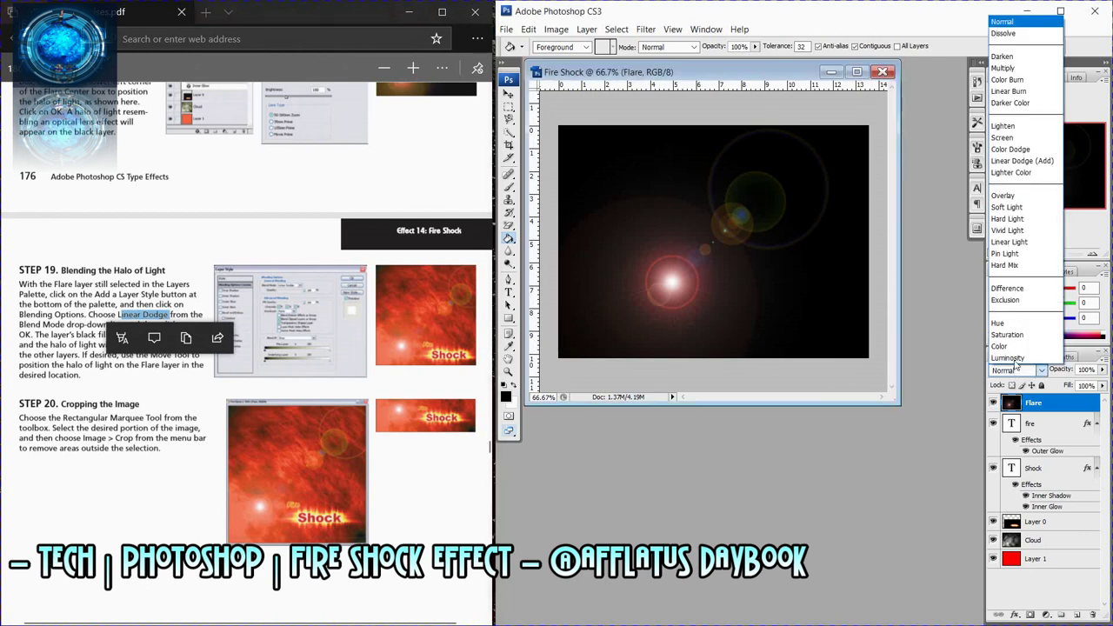
pyautogui.click(1016, 162)
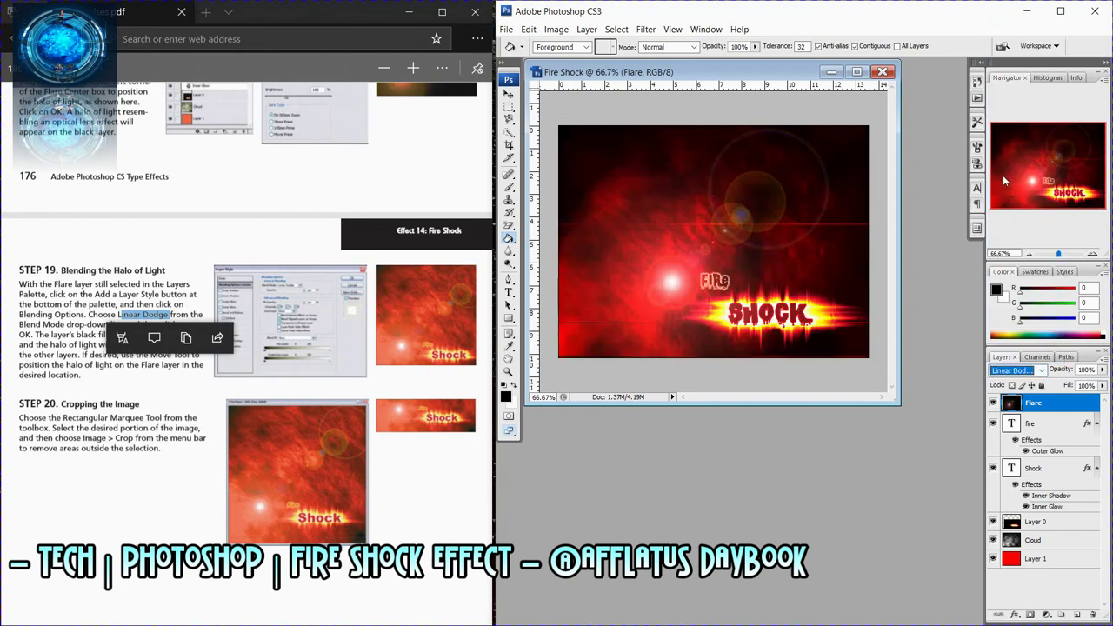
pyautogui.click(510, 93)
pyautogui.moveTo(655, 281); pyautogui.dragTo(623, 279)
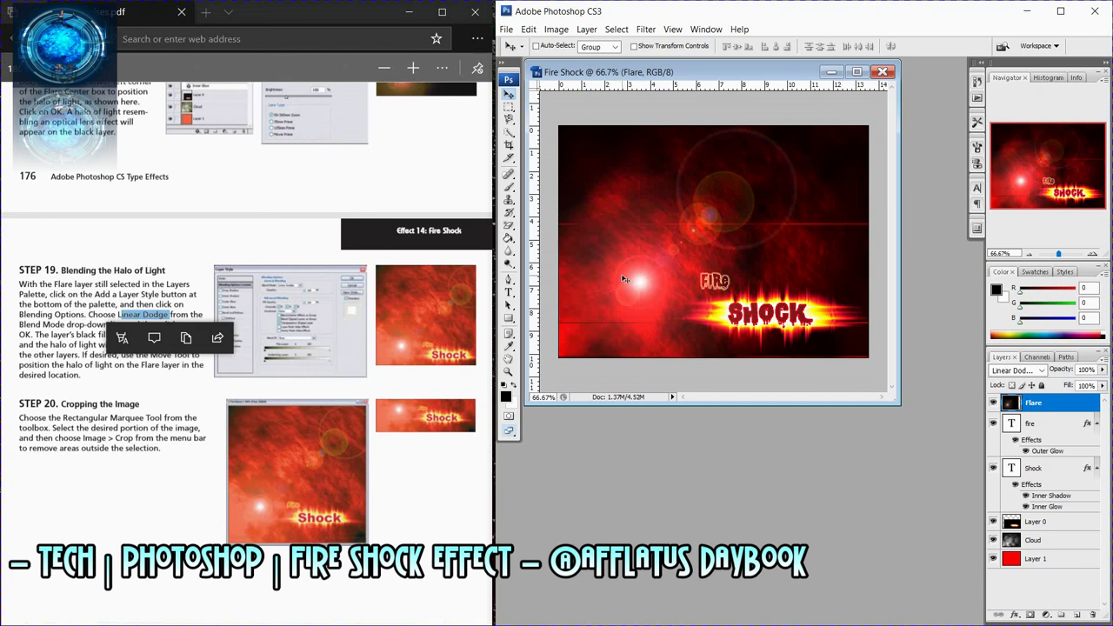
# Nudge the lens-flare halo about 18 px further left, checking the tutorial between moves.
pyautogui.moveTo(623, 279); pyautogui.dragTo(606, 276)
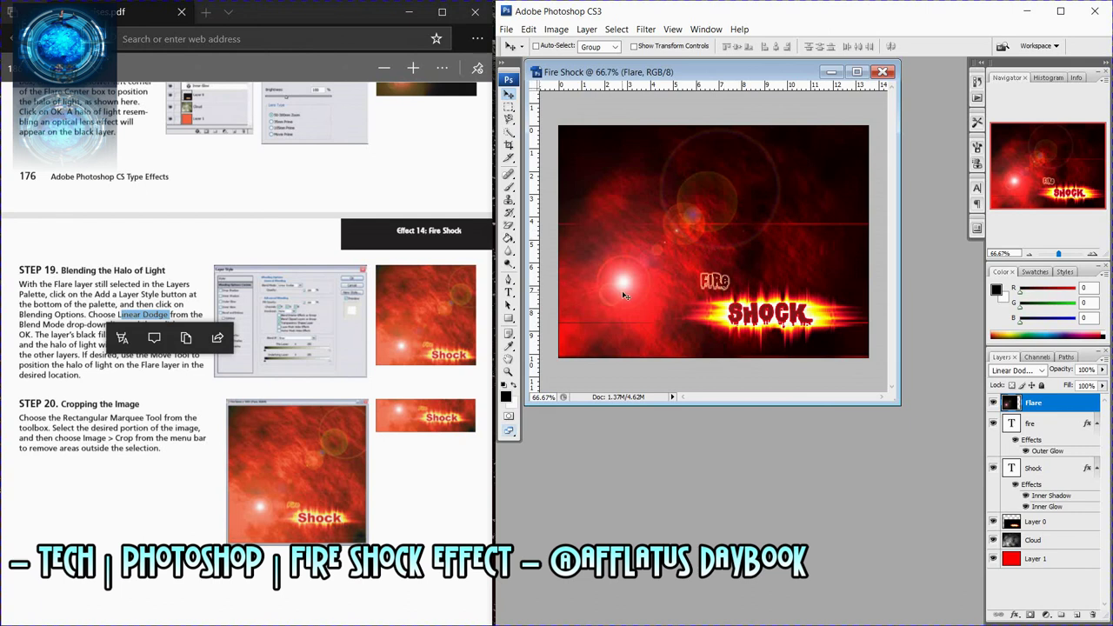
pyautogui.click(339, 351)
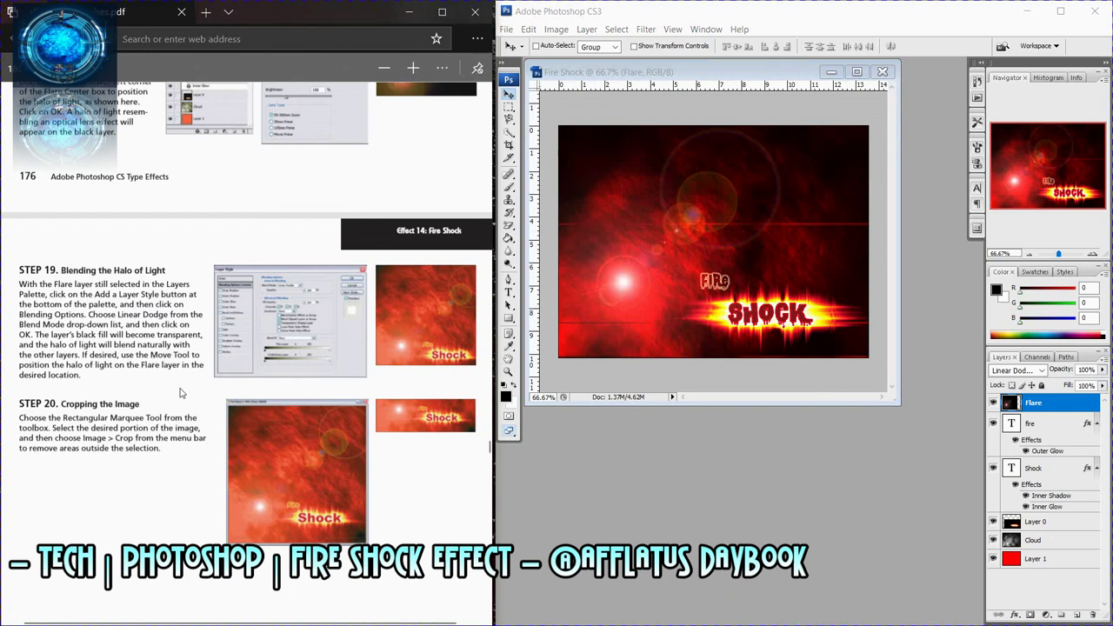
pyautogui.scroll(-2, 181, 392)
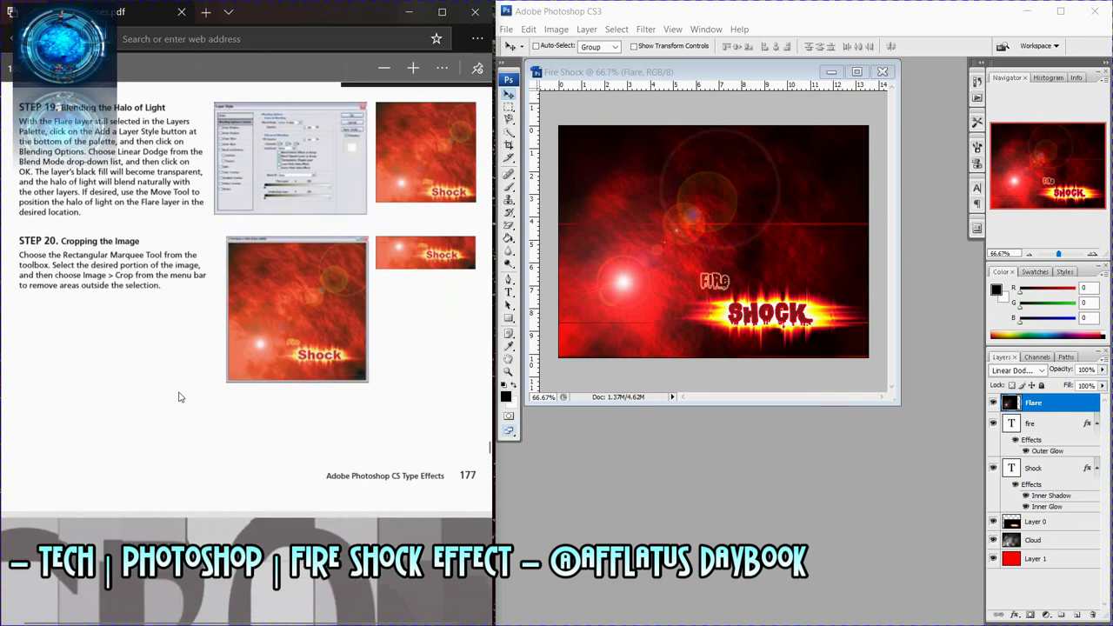
pyautogui.click(623, 282)
pyautogui.moveTo(623, 282); pyautogui.dragTo(627, 281)
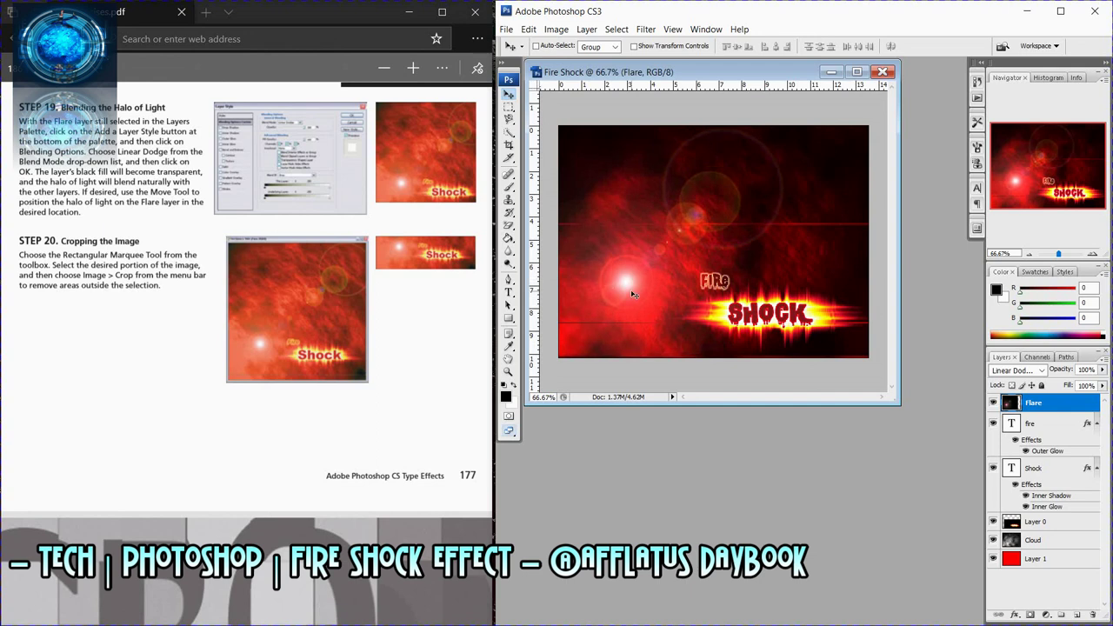
pyautogui.moveTo(630, 292); pyautogui.dragTo(614, 293)
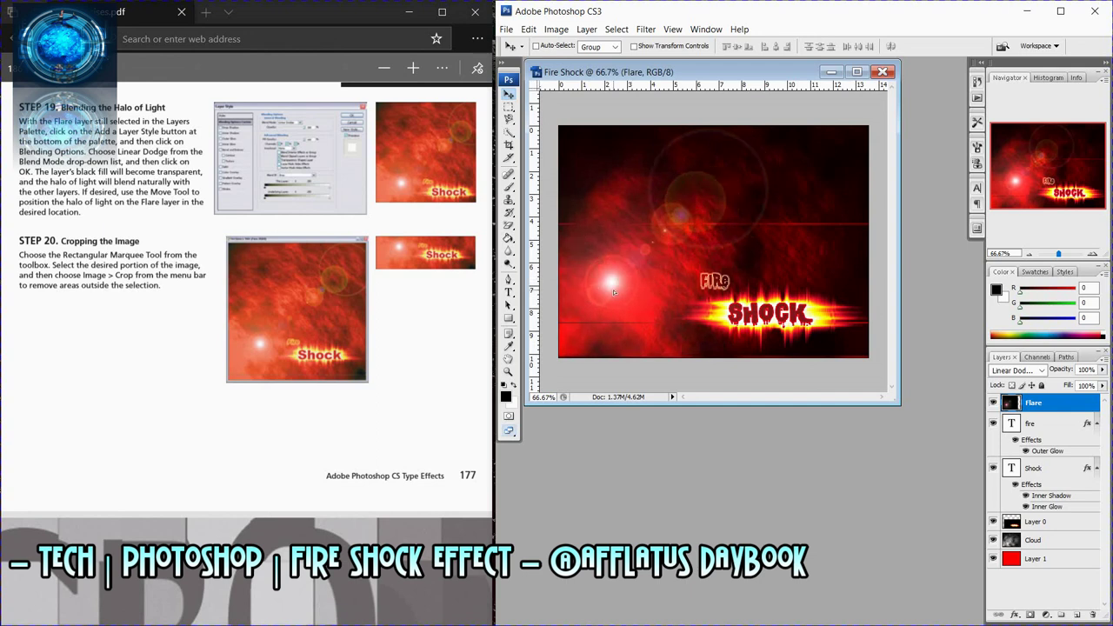
pyautogui.click(174, 372)
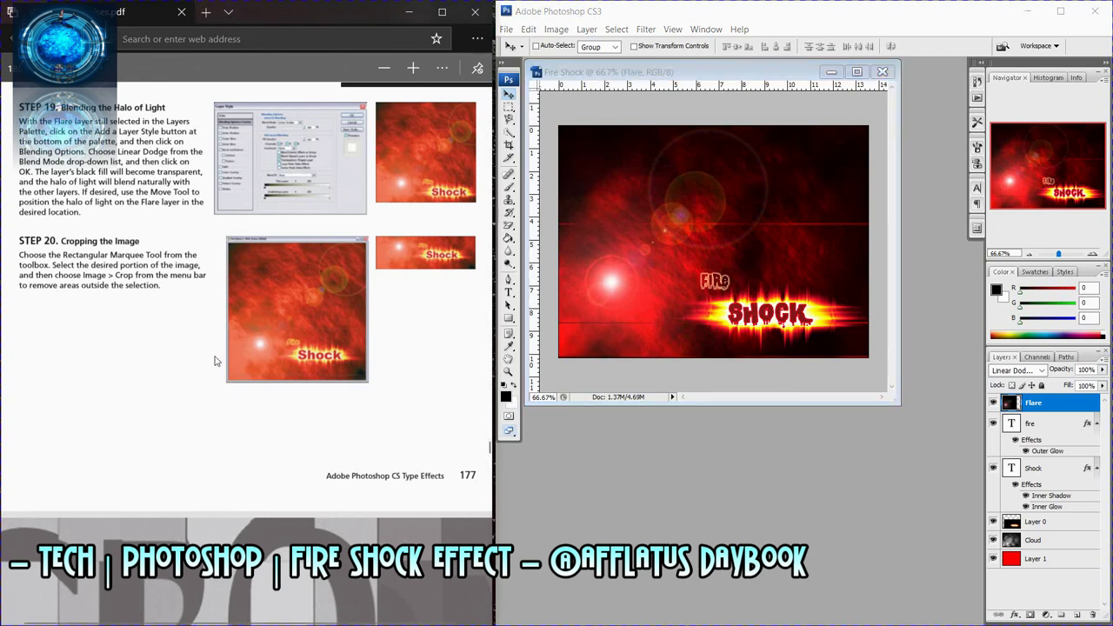
pyautogui.scroll(3, 214, 362)
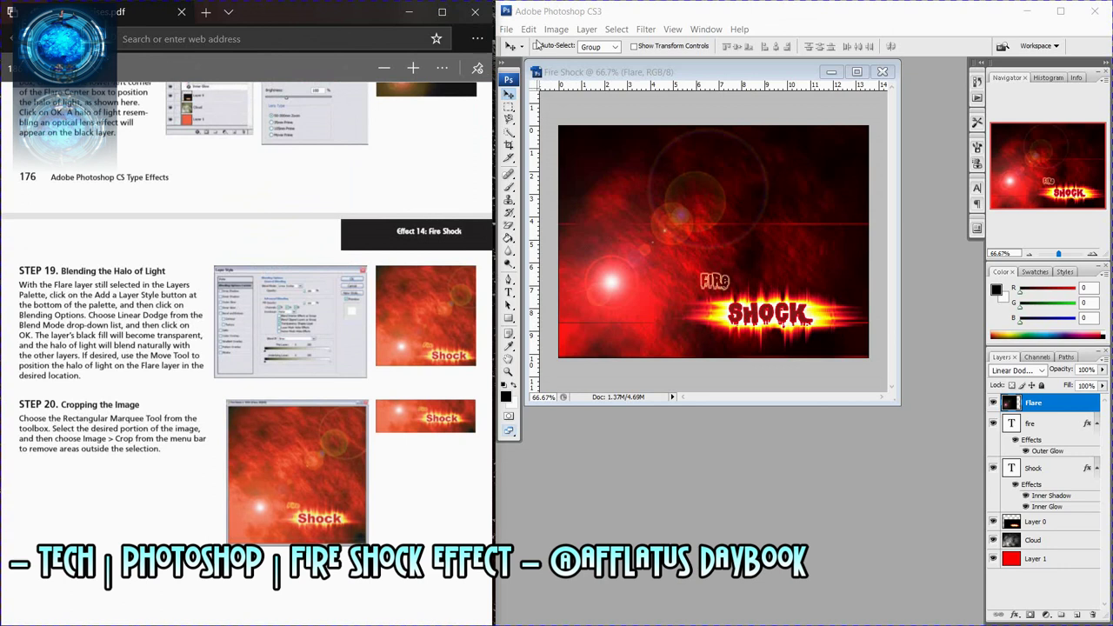
pyautogui.click(512, 112)
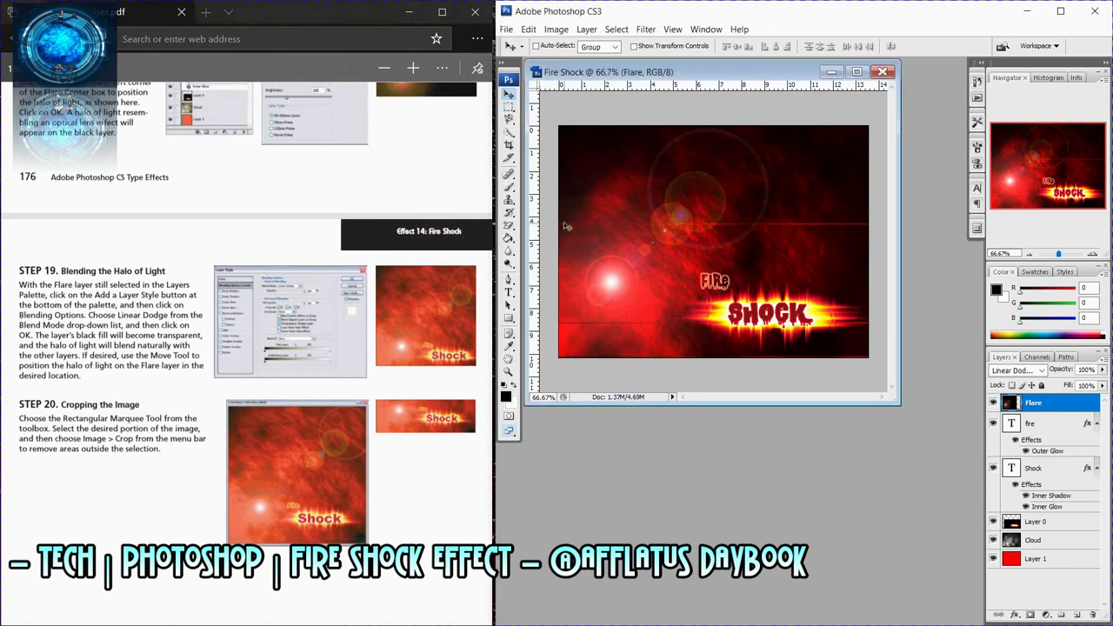
# Marquee-select the lower strip holding the halo, Fire and SHOCK text, and crop to it.
pyautogui.click(509, 106)
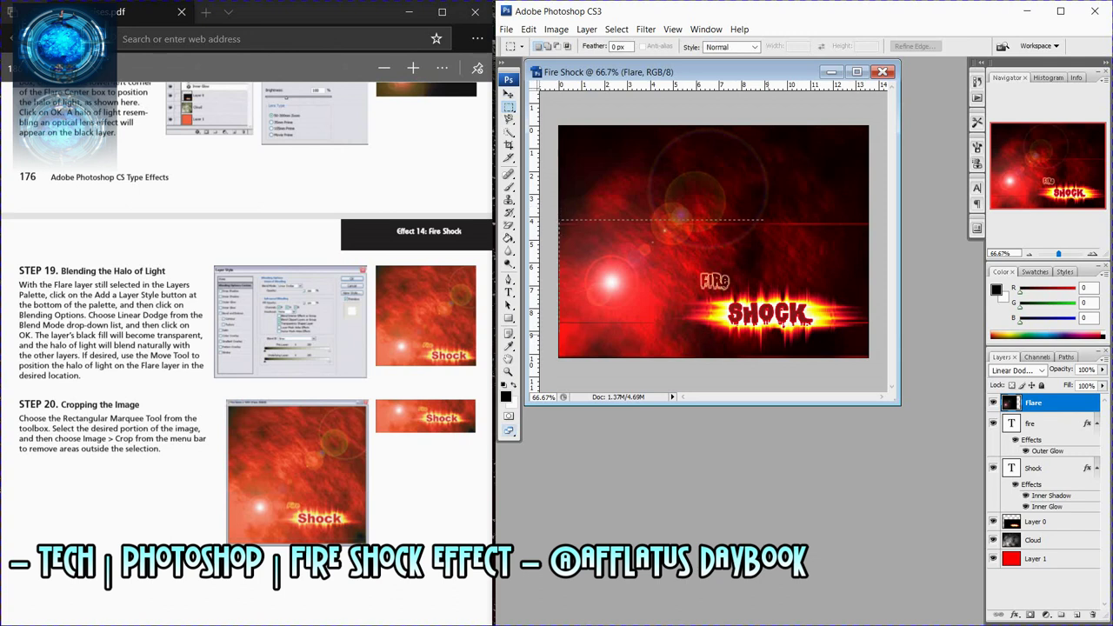
pyautogui.moveTo(720, 312); pyautogui.dragTo(868, 357)
pyautogui.click(555, 28)
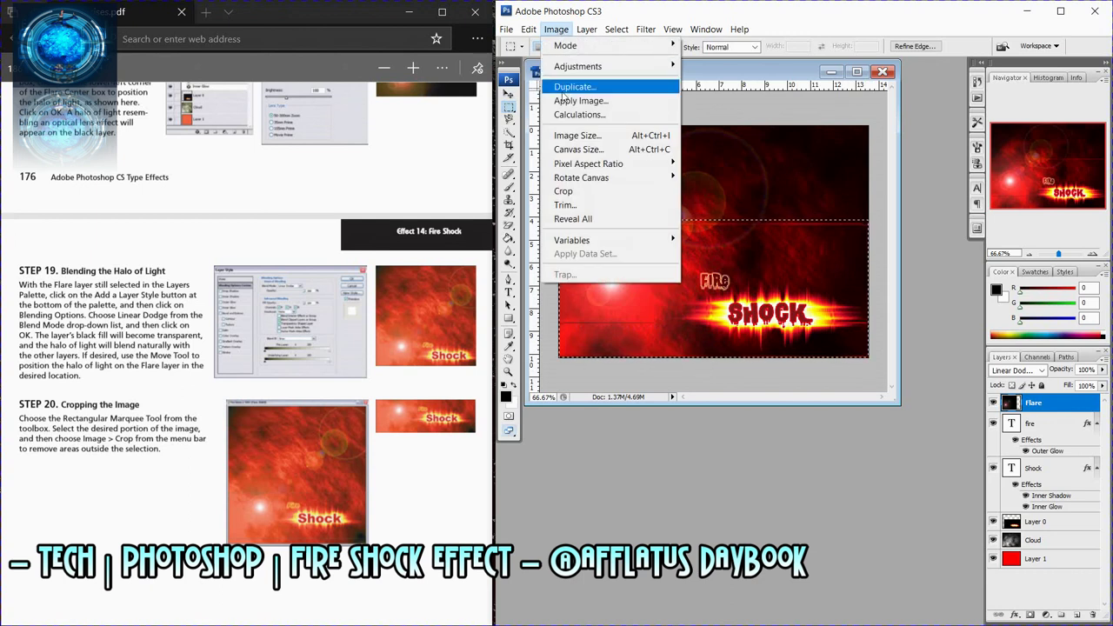
pyautogui.click(565, 192)
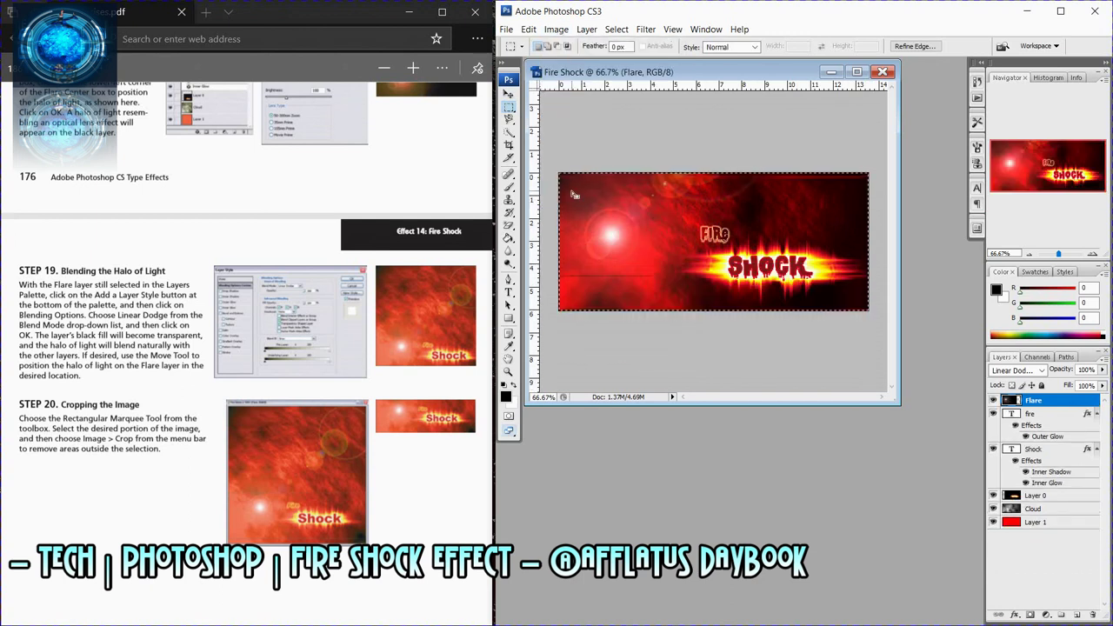